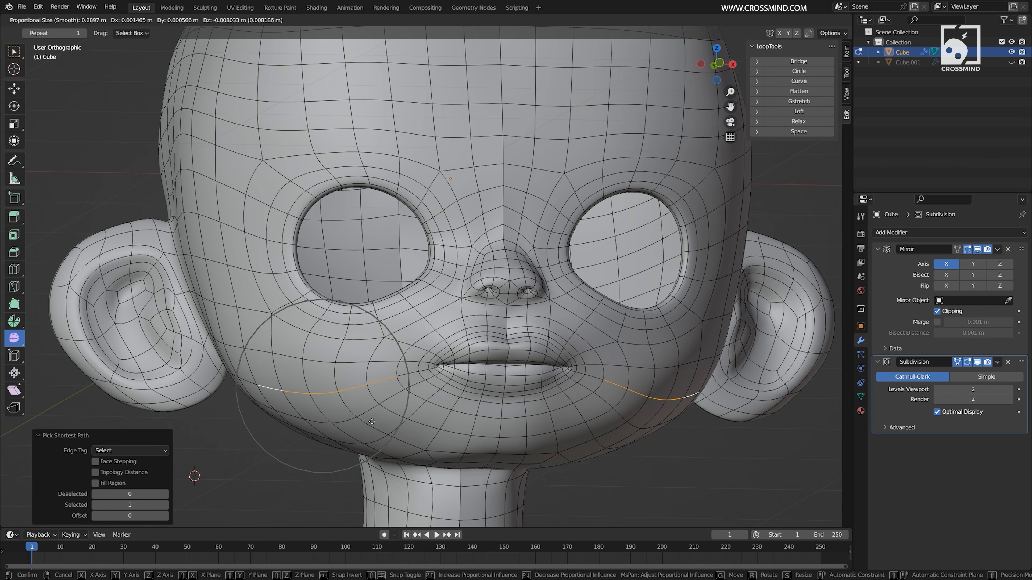
# Reshape the cheek by moving the selected edge path along it with smooth proportional editing
pyautogui.click(401, 452)
pyautogui.moveTo(400, 452); pyautogui.dragTo(331, 441, button='middle')
pyautogui.hotkey('ctrl', 'z')
pyautogui.scroll(-1, 325, 441)
pyautogui.hotkey('ctrl', 'shift', 'z')
# Adjust the edges around the mouth corner in small moves with smooth proportional editing
pyautogui.rightClick(425, 358)
pyautogui.press('g')
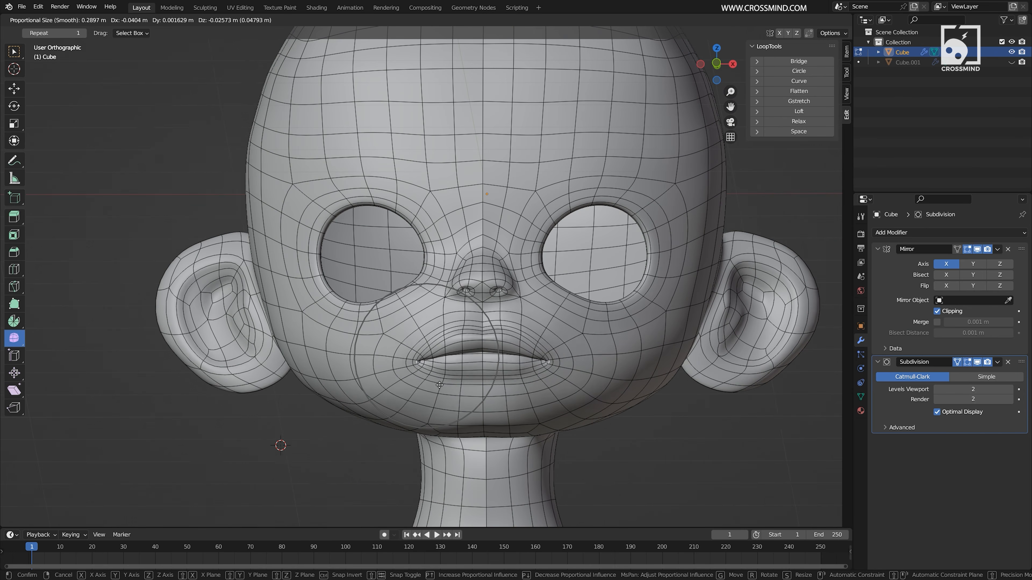
pyautogui.click(423, 368)
pyautogui.press('g')
pyautogui.click(422, 370)
# Rotate the selected mouth-area geometry freely and about the Y axis, and start repositioning it
pyautogui.hotkey('shift', 'alt', 'z')
pyautogui.moveTo(463, 321); pyautogui.dragTo(472, 388, button='middle')
pyautogui.press('r')
pyautogui.click(512, 322)
pyautogui.press('r')
pyautogui.press('y')
pyautogui.click(512, 397)
pyautogui.press('g')
pyautogui.scroll(1, 467, 376)
# Fine-tune the mouth-area geometry's position with the overlays toggled and the proportional influence size changed
pyautogui.hotkey('shift', 'alt', 'z')
pyautogui.click(449, 350)
pyautogui.press('g')
pyautogui.scroll(18, 449, 351)
pyautogui.click(449, 352)
pyautogui.scroll(-8, 451, 394)
pyautogui.hotkey('shift', 'alt', 'z')
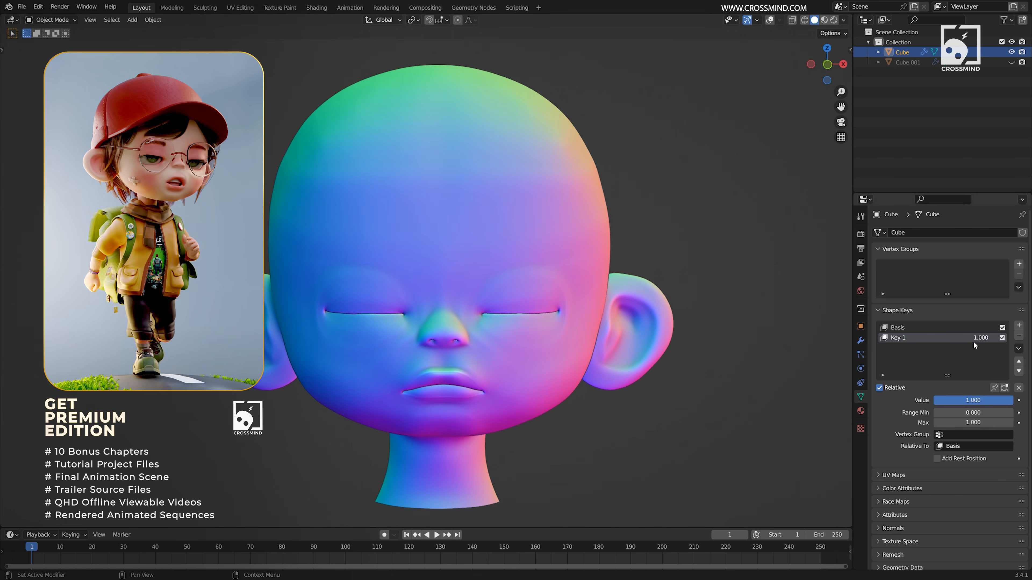
# Lower the value of the Key 1 shape key on the head and open the viewport shading options
pyautogui.moveTo(973, 400); pyautogui.dragTo(937, 400)
pyautogui.moveTo(508, 308)
pyautogui.mouseDown(button='middle')
pyautogui.moveTo(640, 311)
pyautogui.moveTo(594, 224)
pyautogui.mouseUp(button='middle')
pyautogui.click(844, 20)
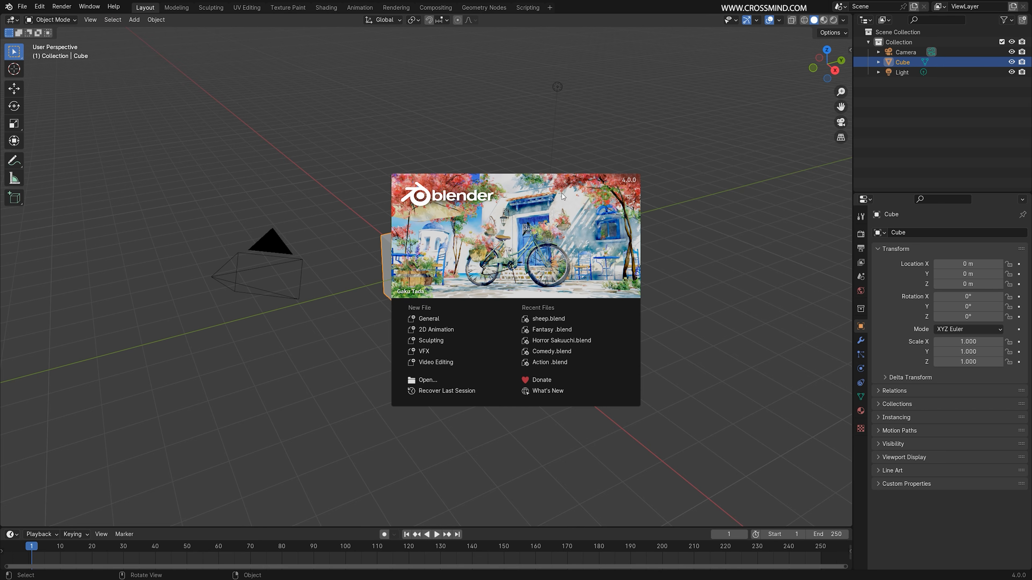
# Search the add-on preferences for "no" and expand the Node Wrangler add-on's details
pyautogui.click(664, 130)
pyautogui.scroll(3, 510, 275)
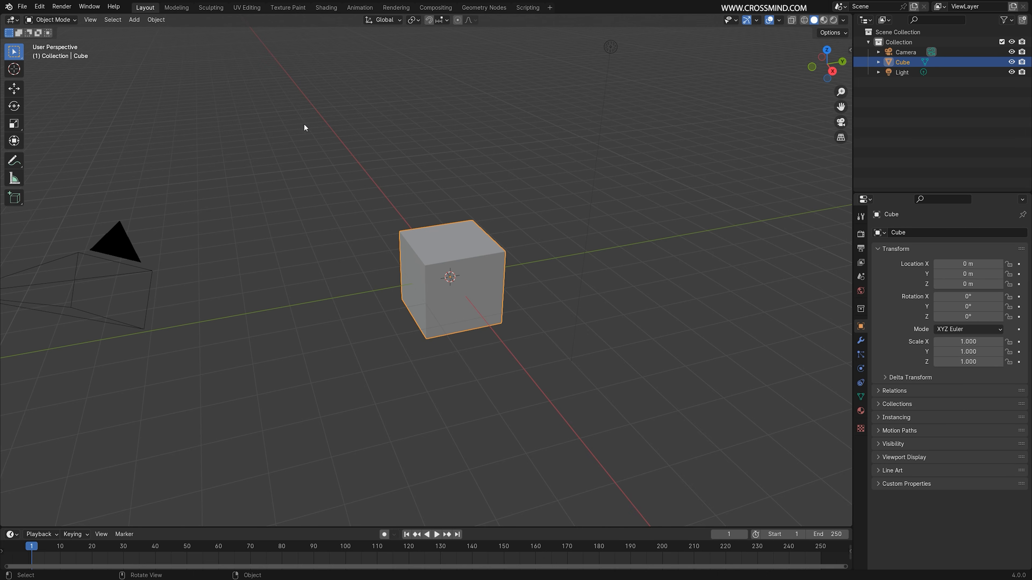
pyautogui.click(40, 7)
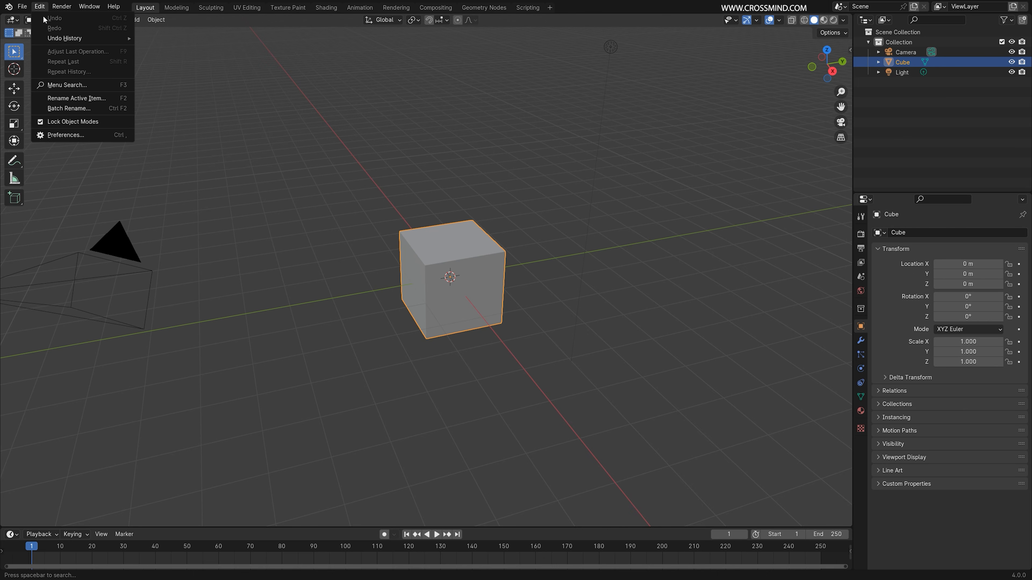
pyautogui.click(101, 136)
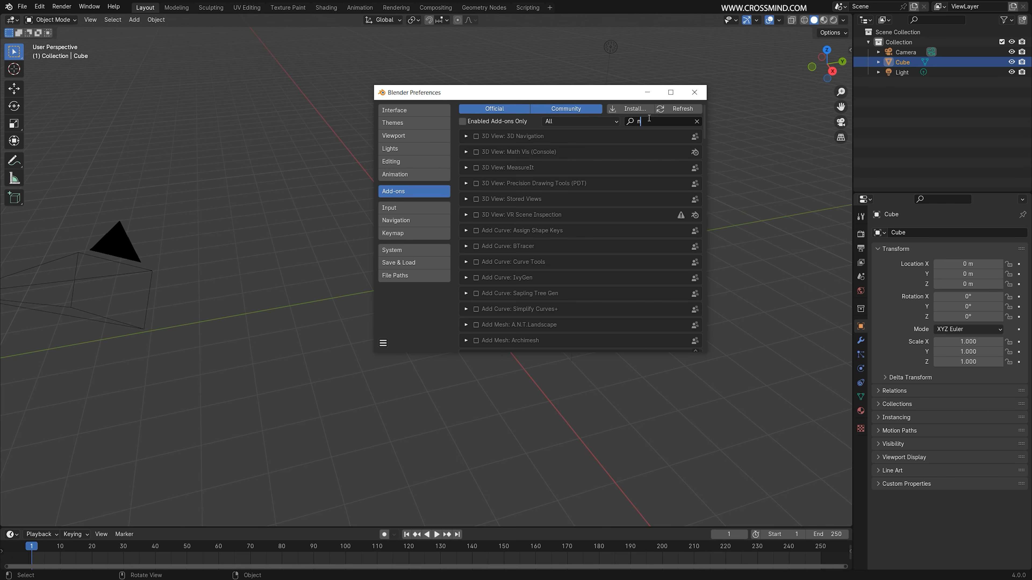
pyautogui.click(659, 122)
pyautogui.write('no')
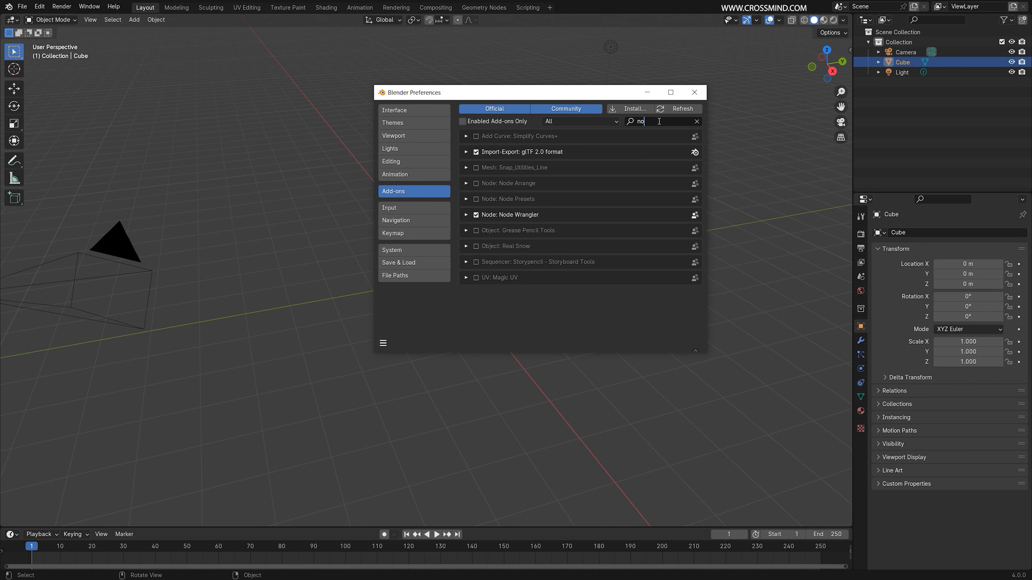
pyautogui.click(509, 307)
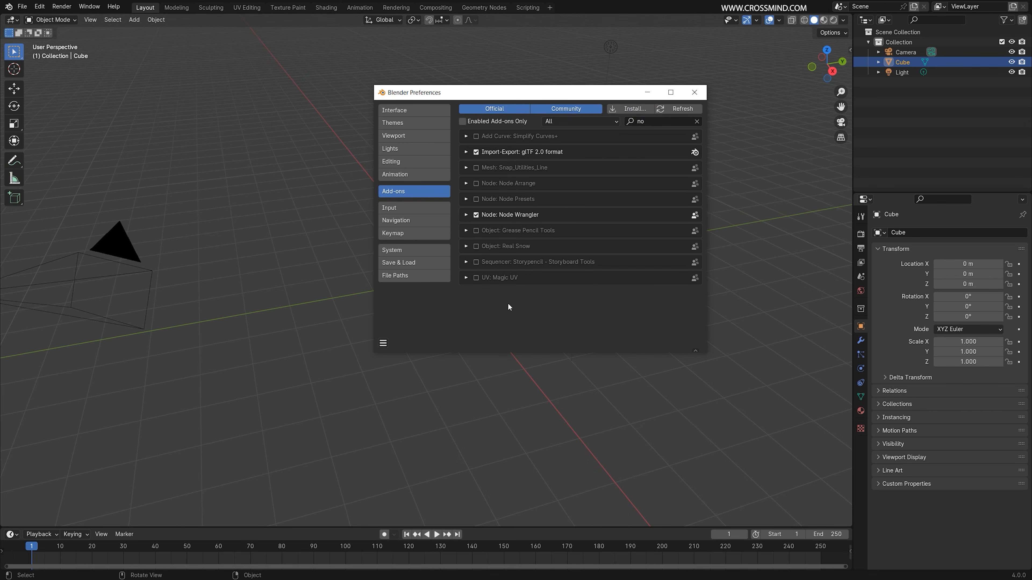
pyautogui.click(466, 215)
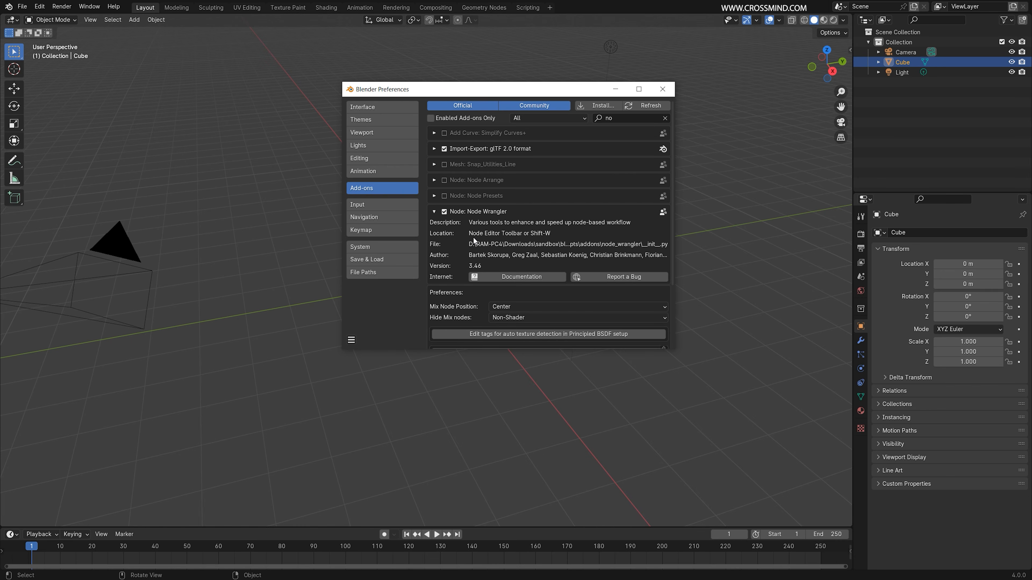
# Search the add-ons for "loop" to check the LoopTools add-on
pyautogui.click(624, 119)
pyautogui.hotkey('ctrl', 'a')
pyautogui.write('loop')
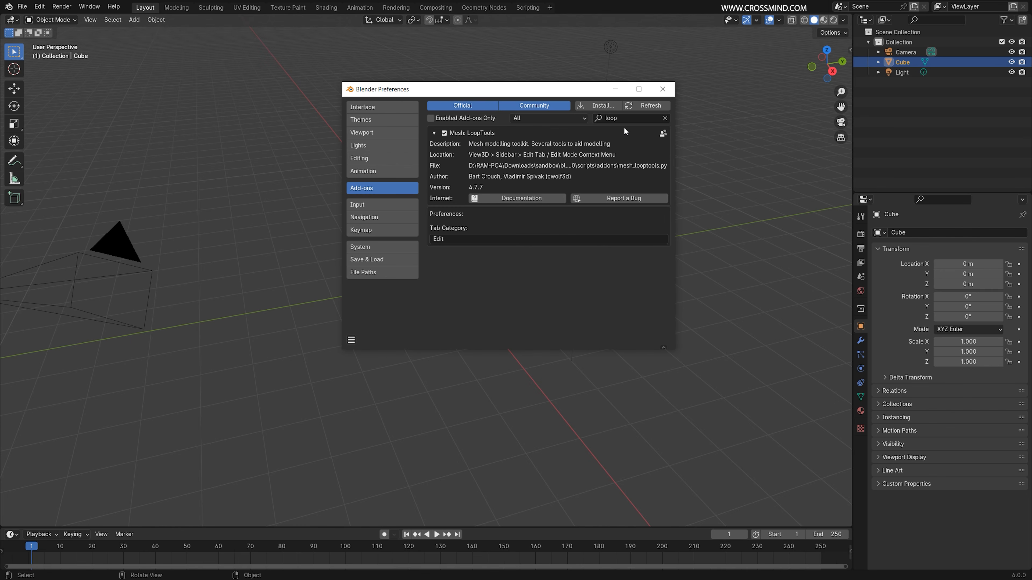
# Search the add-ons for "rig" to check the Rigify add-on, and save the preferences
pyautogui.click(622, 117)
pyautogui.doubleClick(621, 117)
pyautogui.write('rig')
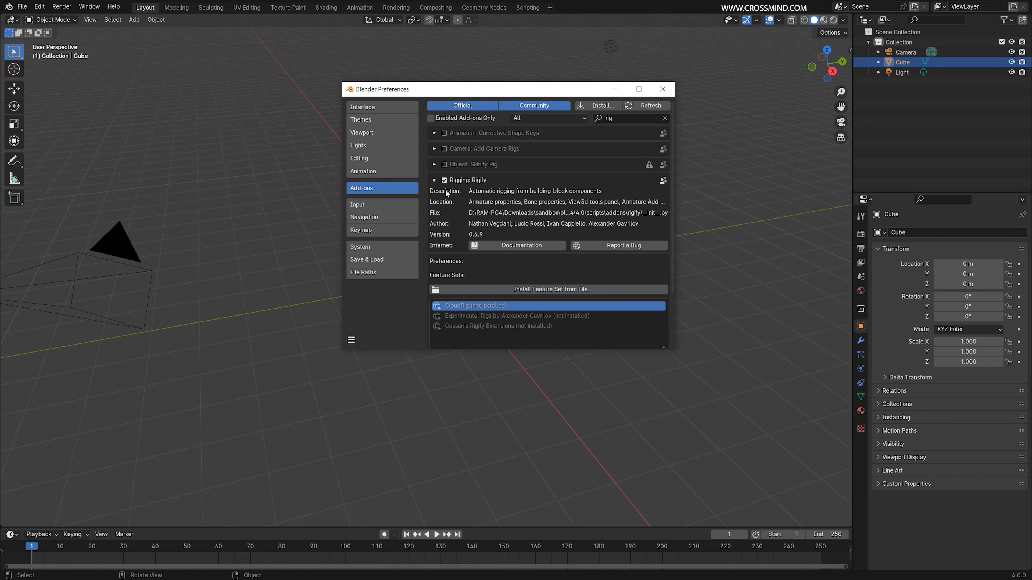
pyautogui.click(351, 340)
pyautogui.click(378, 309)
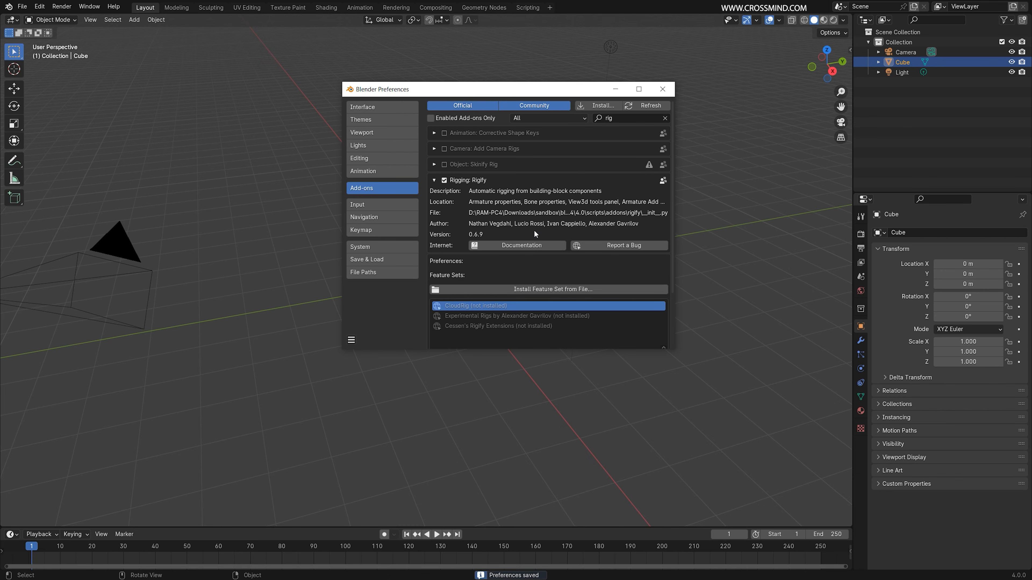
# Check the objects available to add, and show the LoopTools options with one cube vertex selected in Edit Mode
pyautogui.hotkey('shift', 'a')
pyautogui.moveTo(503, 279)
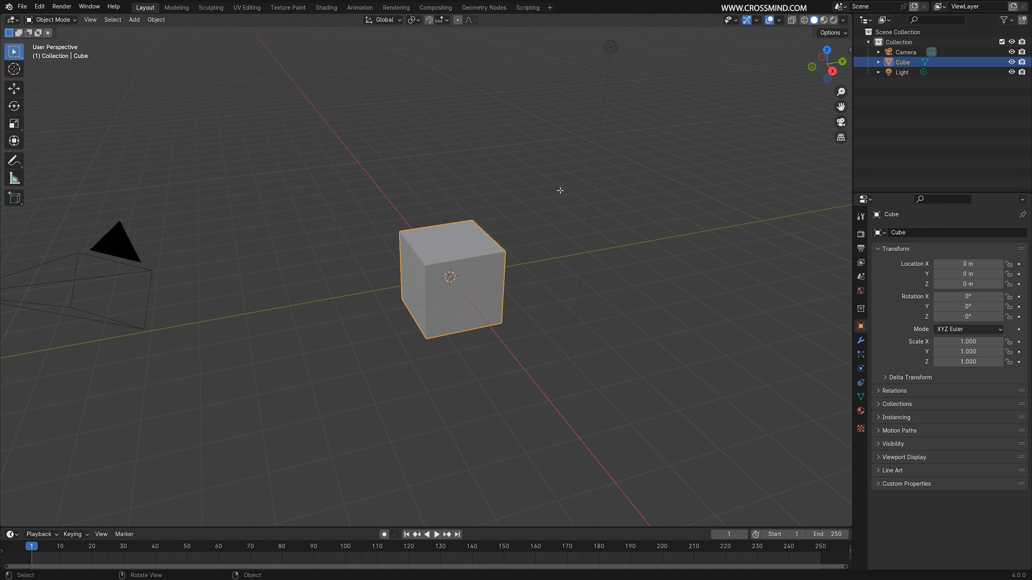
pyautogui.press('Tab')
pyautogui.rightClick(491, 240)
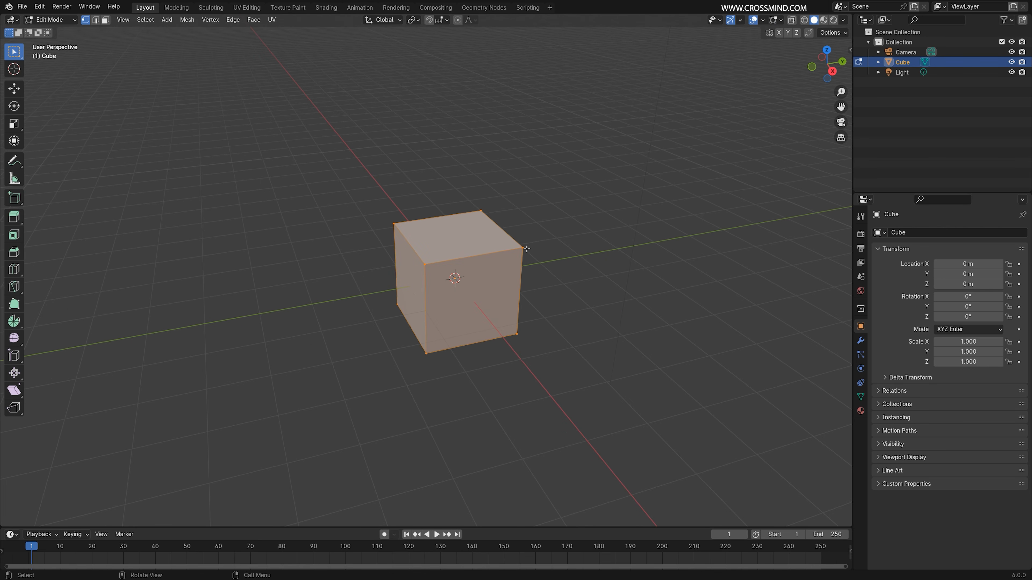
pyautogui.click(527, 249)
pyautogui.press('n')
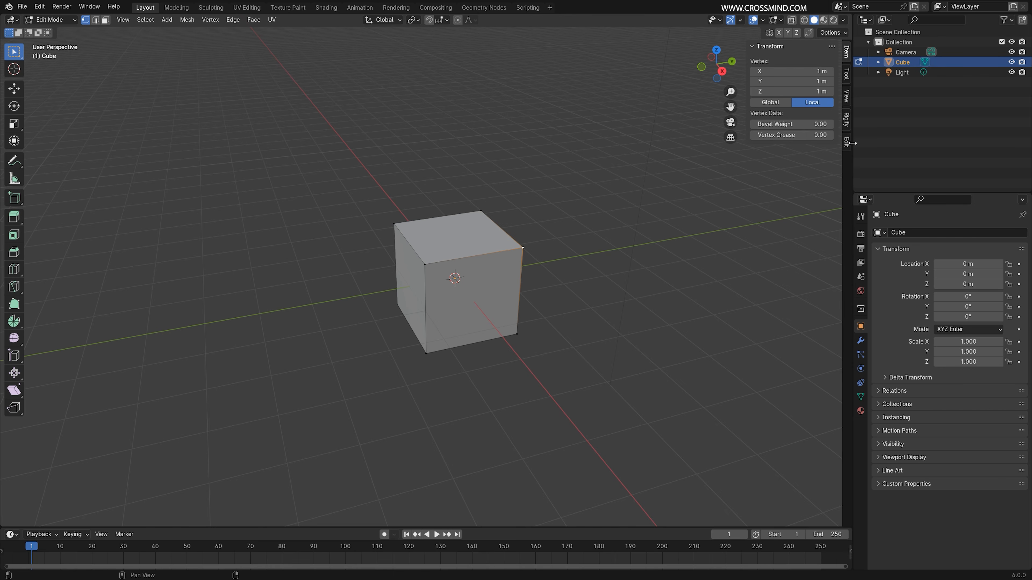
pyautogui.click(847, 142)
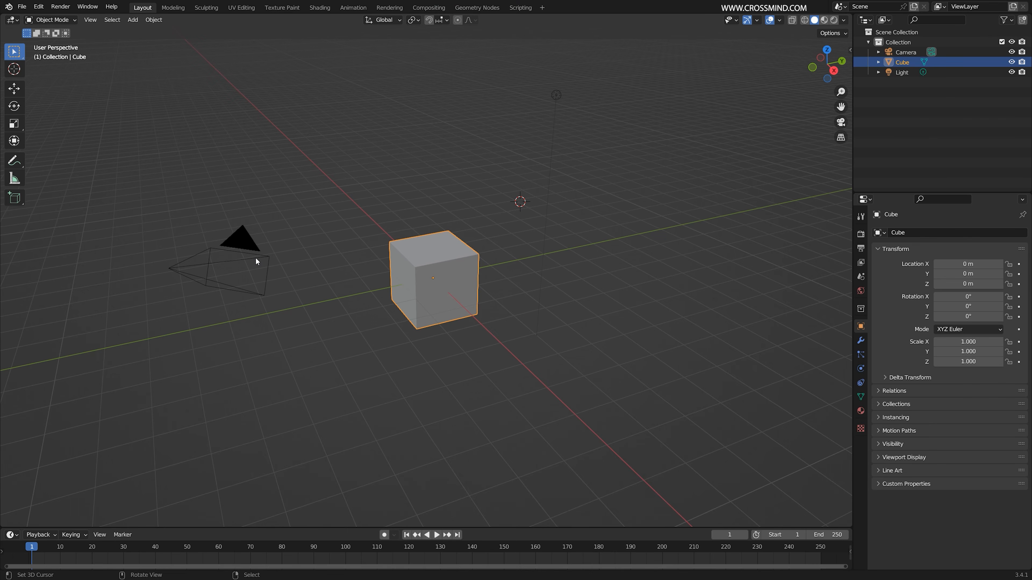
# Delete the default camera and light, and select the cube
pyautogui.click(255, 257)
pyautogui.keyDown('shift'); pyautogui.click(556, 96); pyautogui.keyUp('shift')
pyautogui.press('Delete')
pyautogui.click(460, 297)
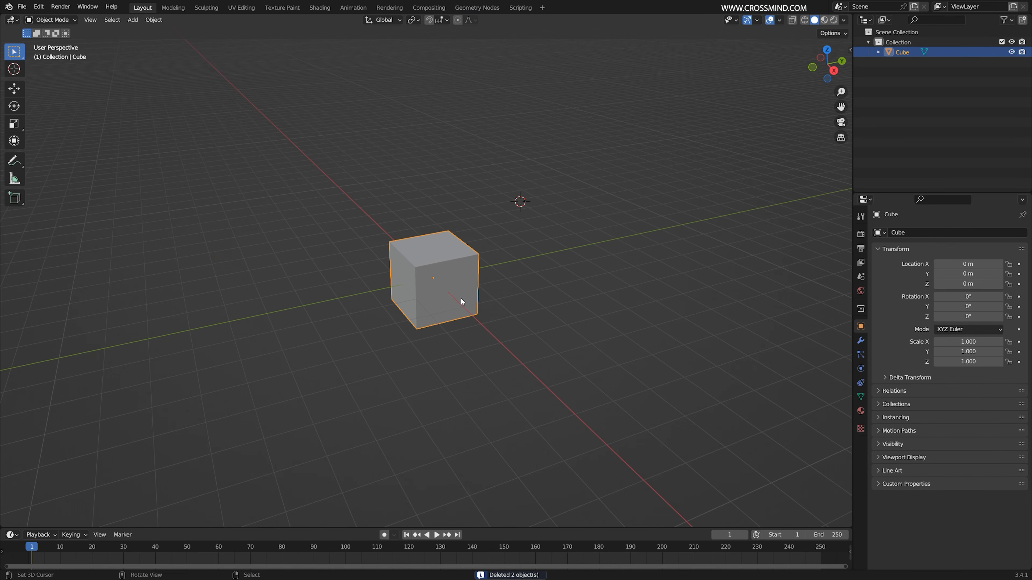
# Place the 3D cursor on the cube's side face and enter Edit Mode on the cube
pyautogui.scroll(4, 507, 340)
pyautogui.moveTo(492, 332)
pyautogui.mouseDown(button='middle')
pyautogui.moveTo(459, 310)
pyautogui.moveTo(470, 298)
pyautogui.moveTo(509, 327)
pyautogui.mouseUp(button='middle')
pyautogui.scroll(1, 591, 271)
pyautogui.keyDown('shift'); pyautogui.rightClick(435, 290); pyautogui.keyUp('shift')
pyautogui.scroll(1, 470, 298)
pyautogui.scroll(-1, 469, 298)
pyautogui.press('Tab')
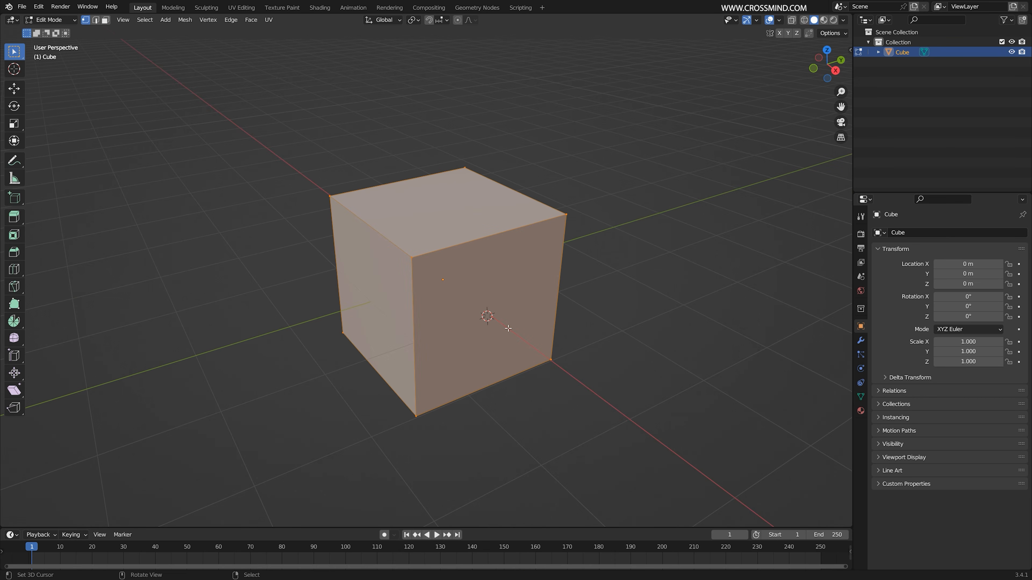
# Bevel all the cube's edges with 4 segments and a width of about 0.759 m, and show the bevel settings
pyautogui.press('ctrl')
pyautogui.hotkey('ctrl', 'b')
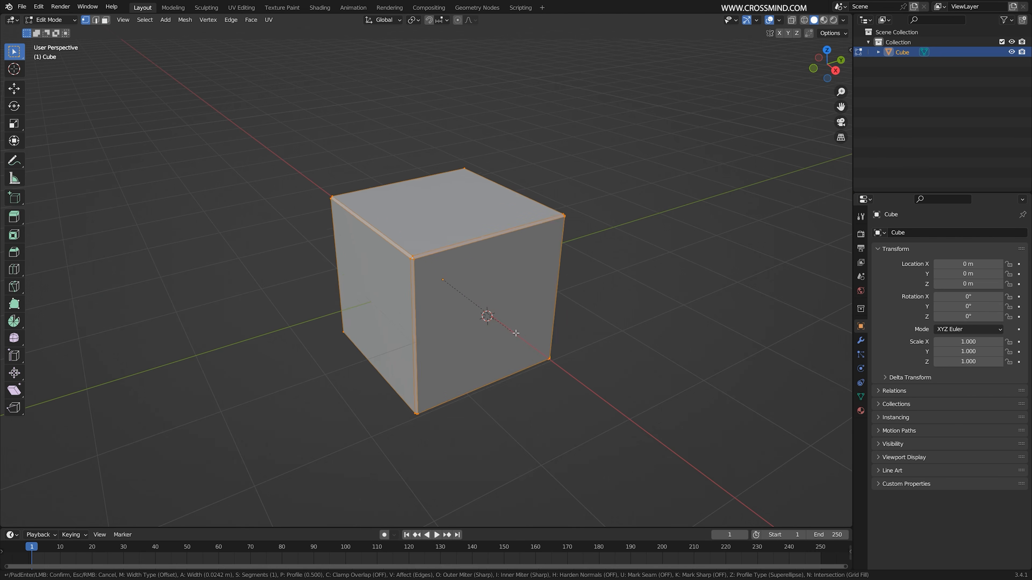
pyautogui.scroll(1, 537, 338)
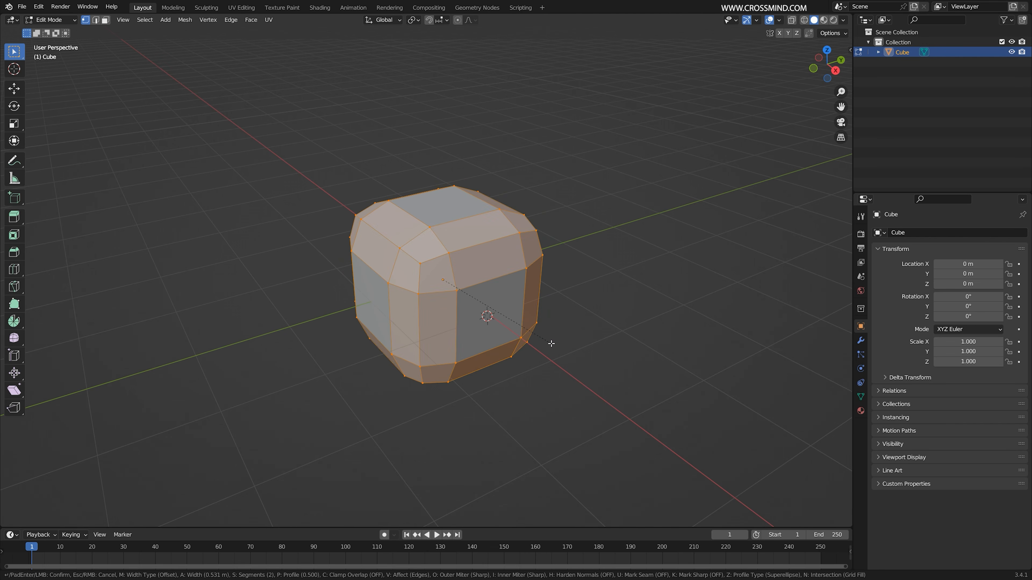
pyautogui.scroll(2, 551, 344)
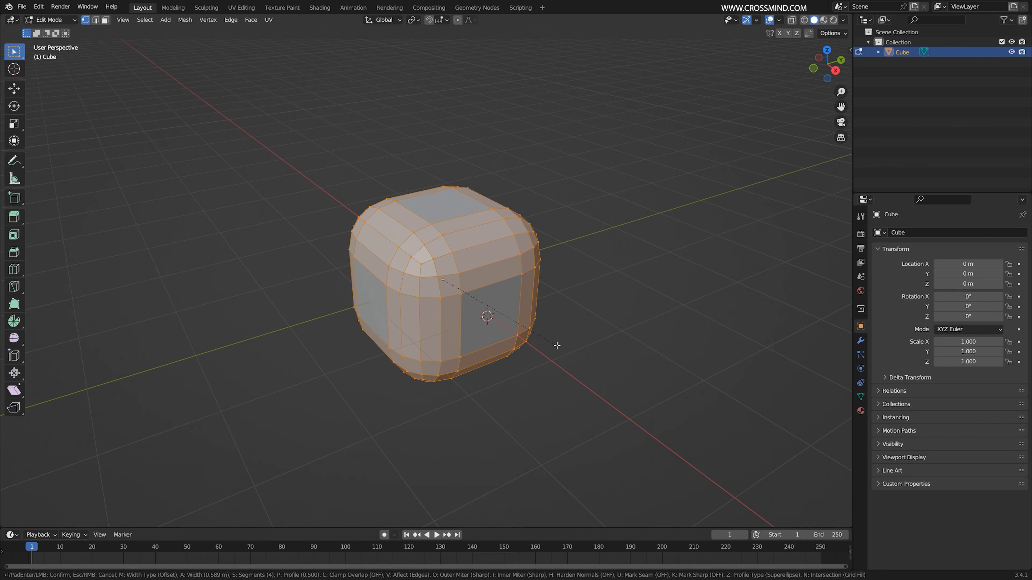
pyautogui.click(567, 353)
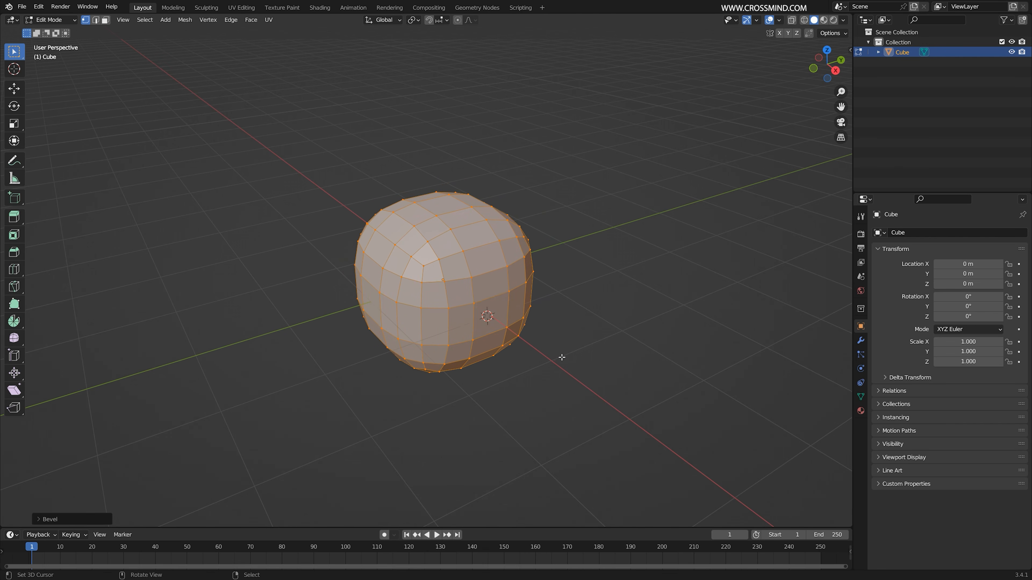
pyautogui.moveTo(560, 357); pyautogui.dragTo(137, 499, button='middle')
pyautogui.click(61, 519)
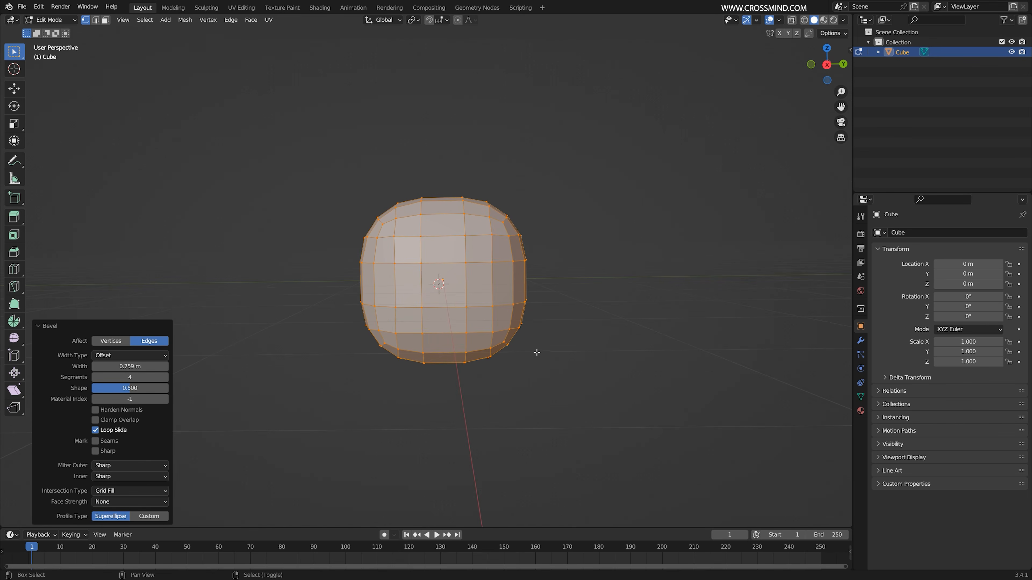
pyautogui.scroll(2, 550, 362)
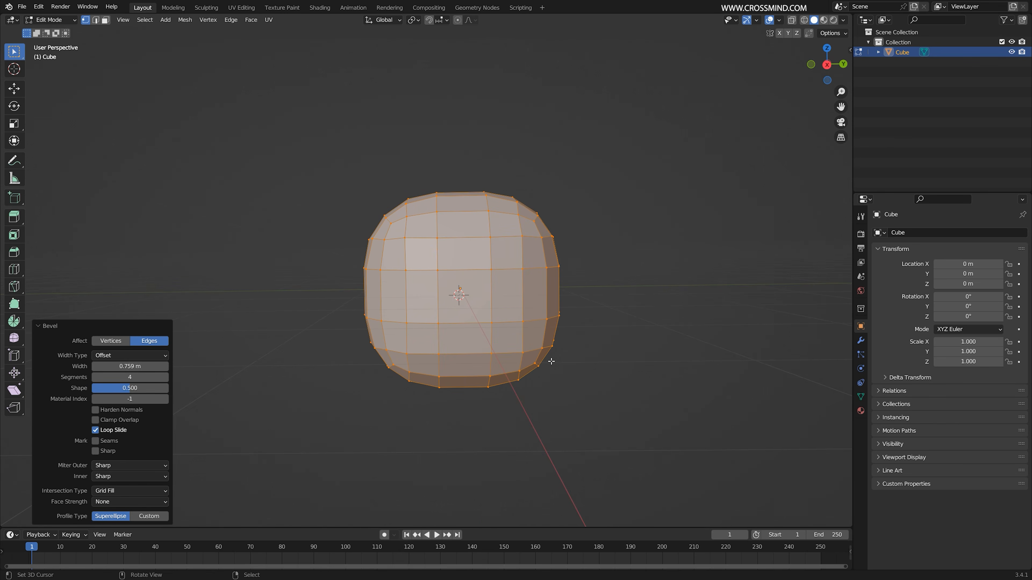
# In the front orthographic view, add one centred horizontal loop cut around the rounded cube
pyautogui.press('KP_1')
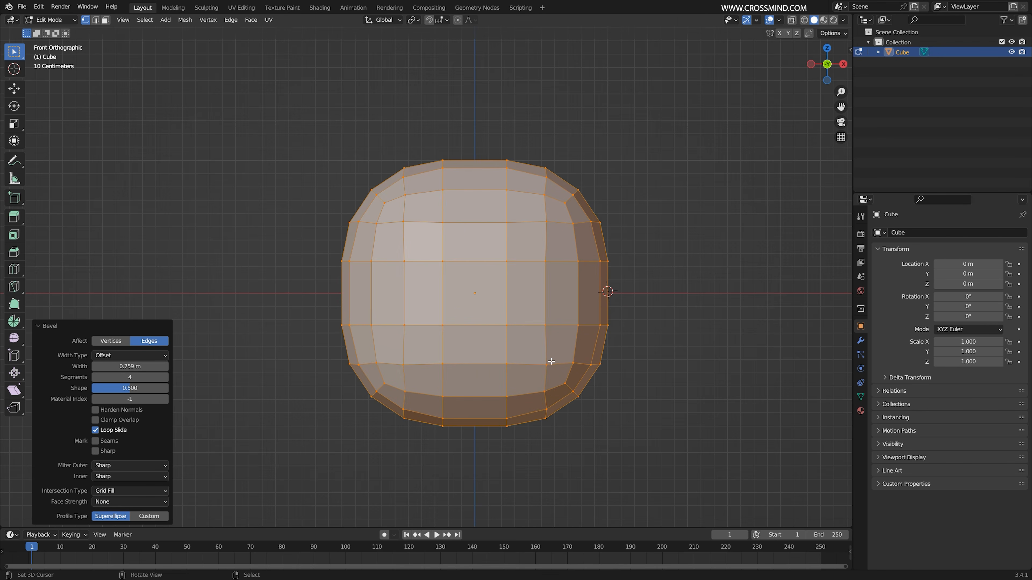
pyautogui.scroll(1, 552, 361)
pyautogui.hotkey('ctrl', 'r')
pyautogui.click(519, 298)
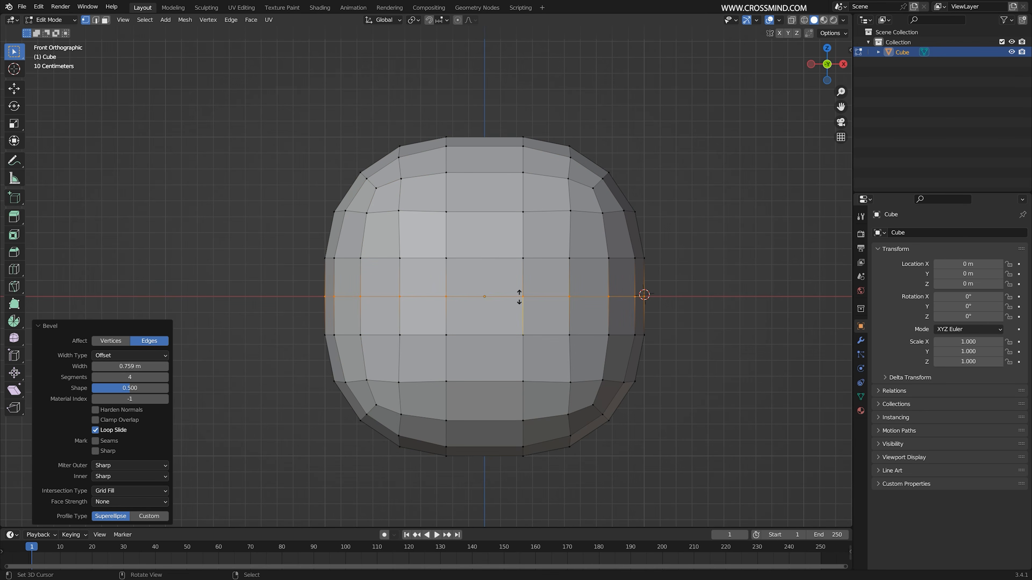
pyautogui.rightClick(519, 297)
# Add one centred vertical loop cut around the rounded cube, leaving it unslid
pyautogui.hotkey('ctrl', 'r')
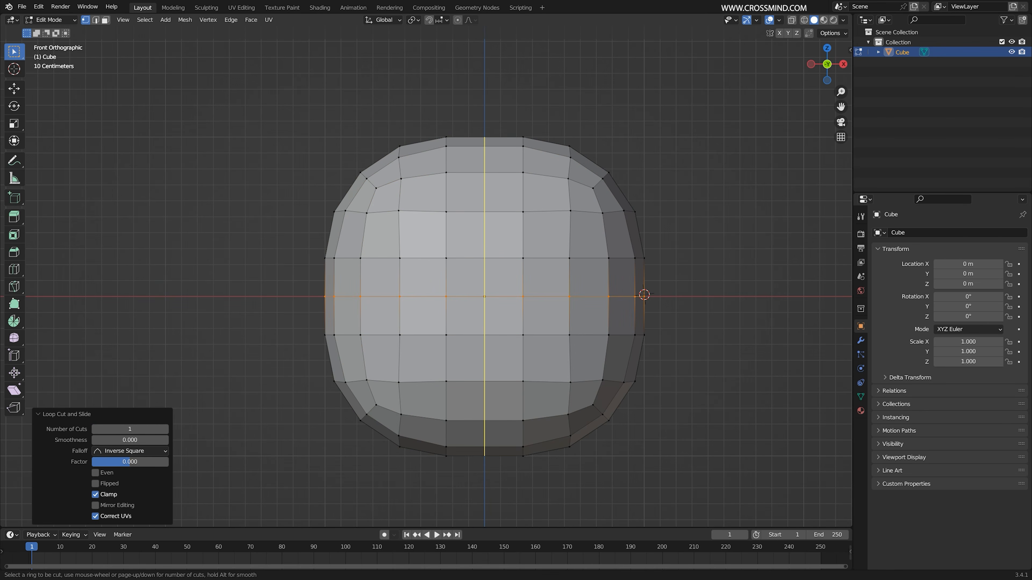
pyautogui.click(485, 254)
pyautogui.rightClick(484, 254)
pyautogui.keyDown('shift'); pyautogui.moveTo(602, 347); pyautogui.dragTo(590, 314, button='middle'); pyautogui.keyUp('shift')
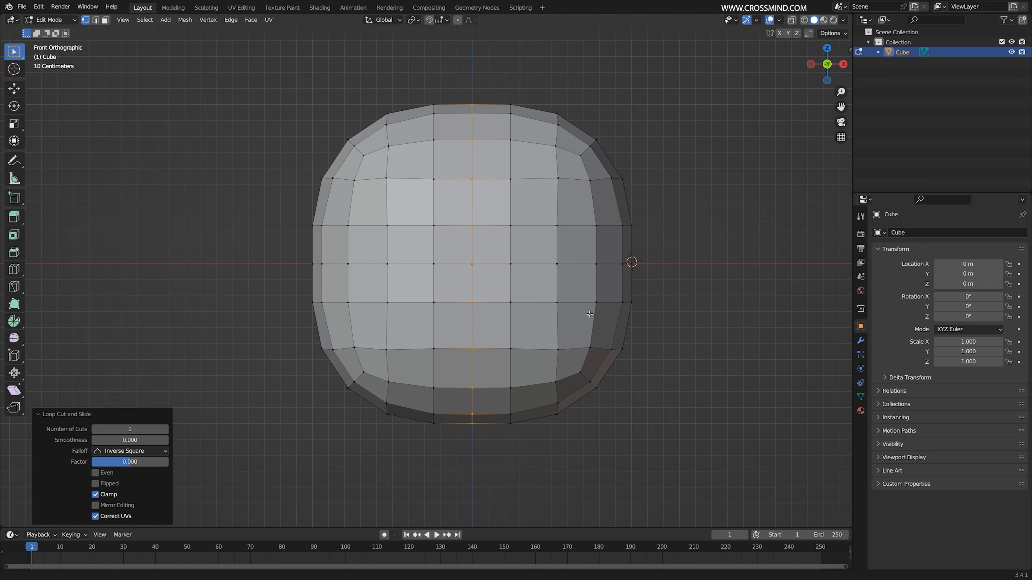
pyautogui.click(69, 411)
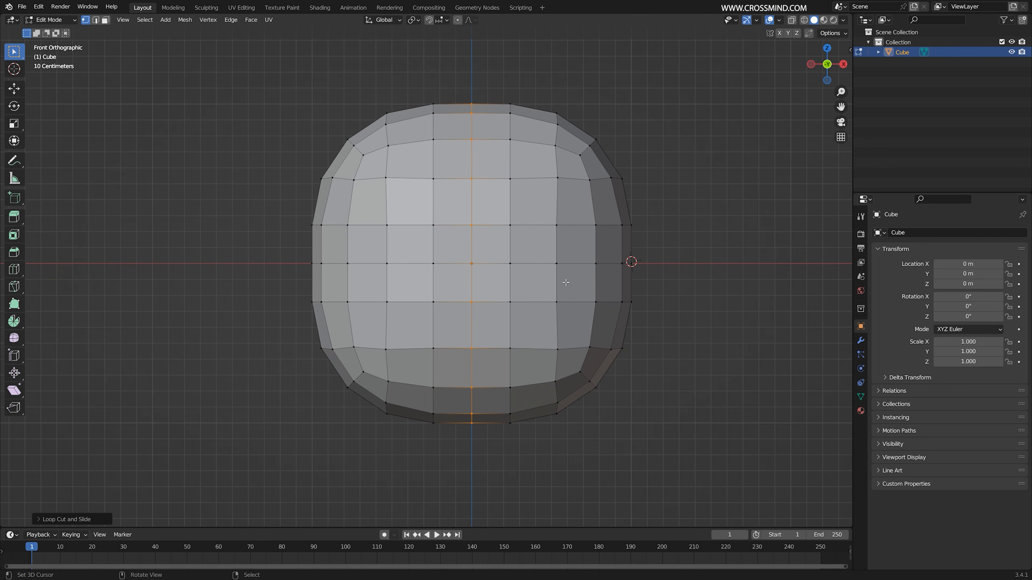
# Move the three central horizontal edge loops slightly down along the Z axis
pyautogui.keyDown('alt'); pyautogui.click(500, 304); pyautogui.keyUp('alt')
pyautogui.press('g')
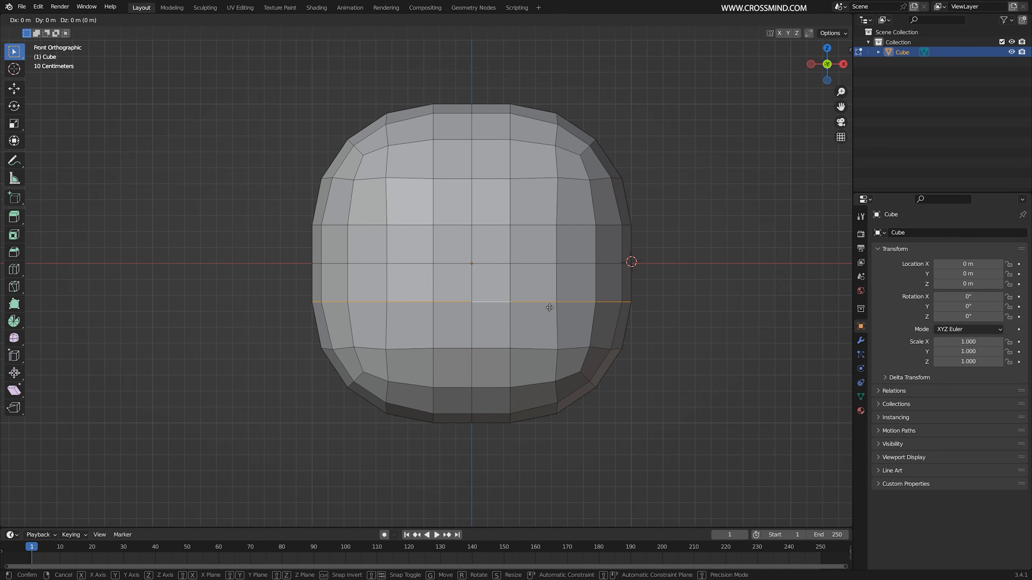
pyautogui.press('z')
pyautogui.click(547, 311)
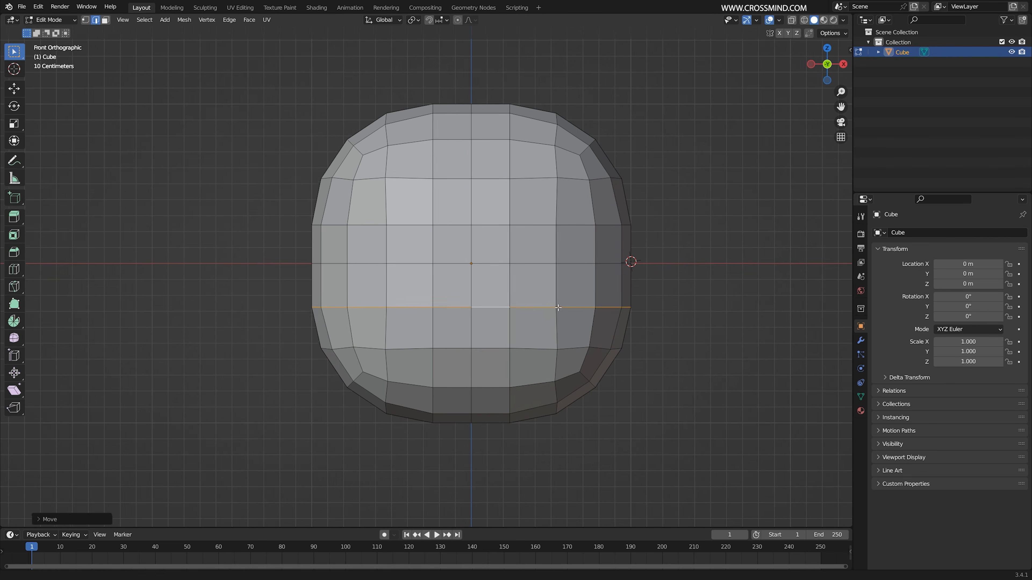
pyautogui.keyDown('ctrl'); pyautogui.scroll(-1, 499, 268); pyautogui.keyUp('ctrl')
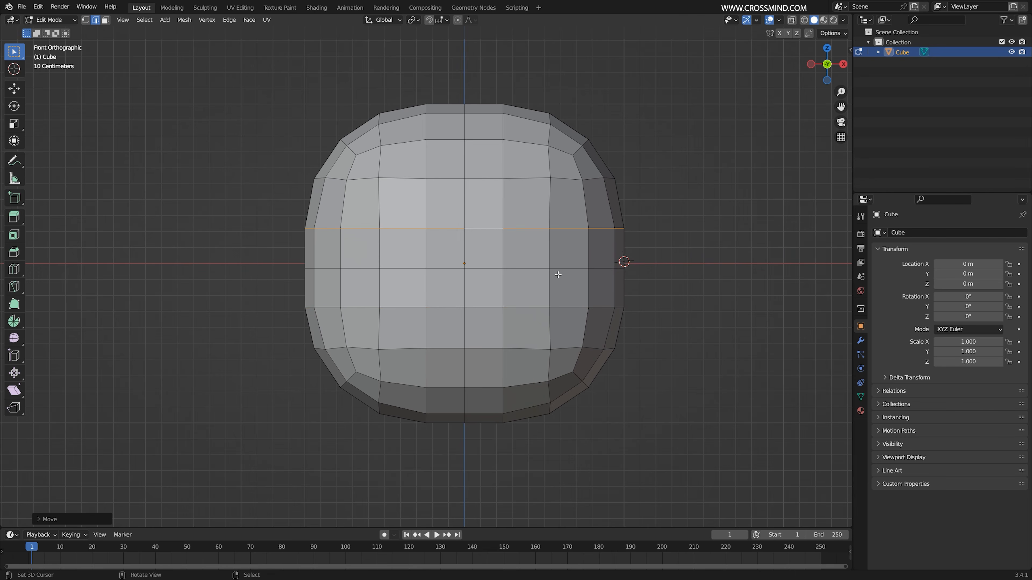
# Switch to wireframe shading and delete all faces of the mesh half on the positive X side
pyautogui.press('z')
pyautogui.click(527, 250)
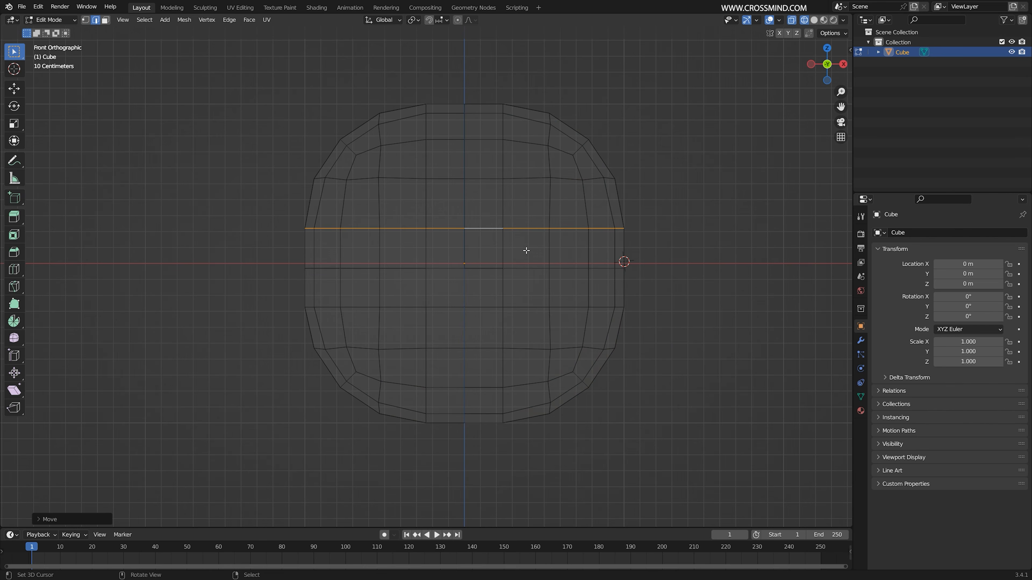
pyautogui.hotkey('alt', 'a')
pyautogui.press('3')
pyautogui.press('b')
pyautogui.moveTo(652, 70); pyautogui.dragTo(475, 472)
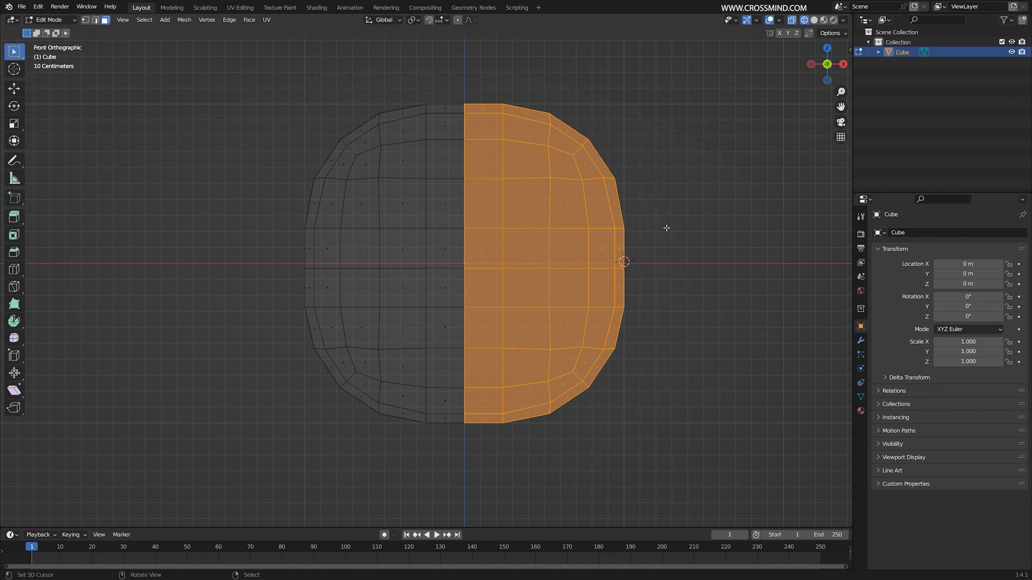
pyautogui.press('x')
pyautogui.click(651, 253)
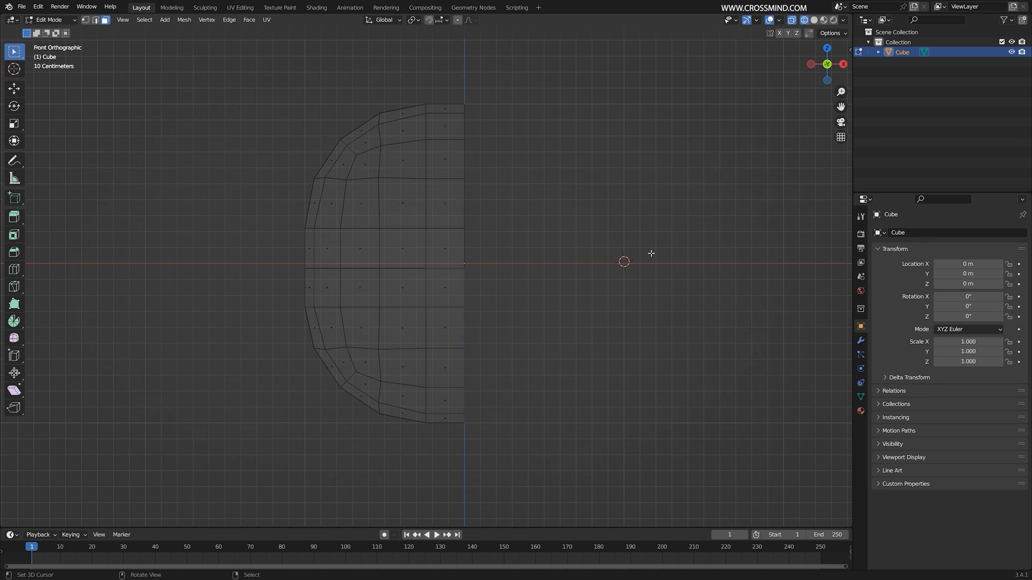
# Leave mesh editing, add a Mirror modifier on the X axis to the half mesh and switch to solid shading
pyautogui.keyDown('shift'); pyautogui.moveTo(672, 267); pyautogui.dragTo(670, 267, button='middle'); pyautogui.keyUp('shift')
pyautogui.press('Tab')
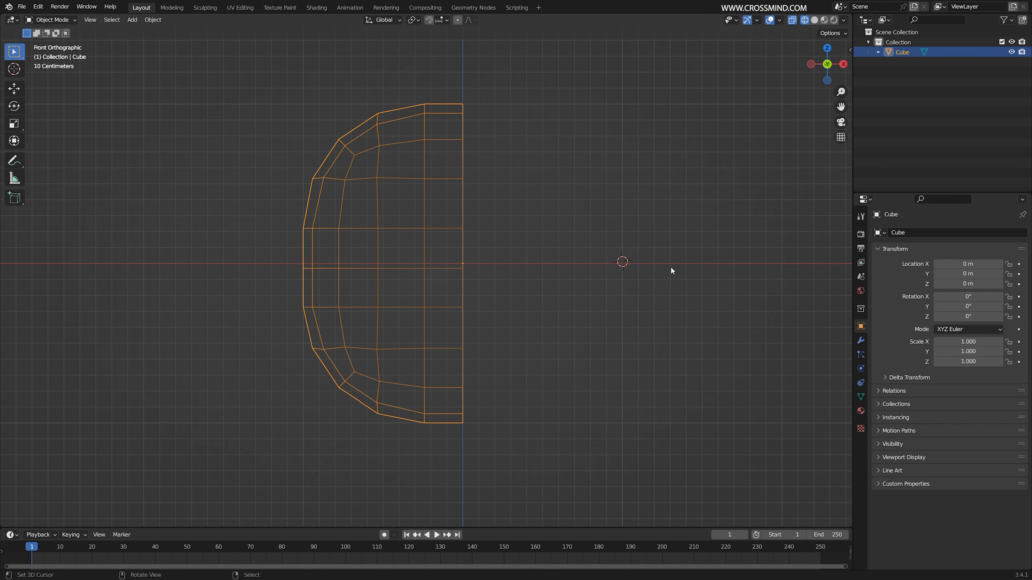
pyautogui.click(861, 342)
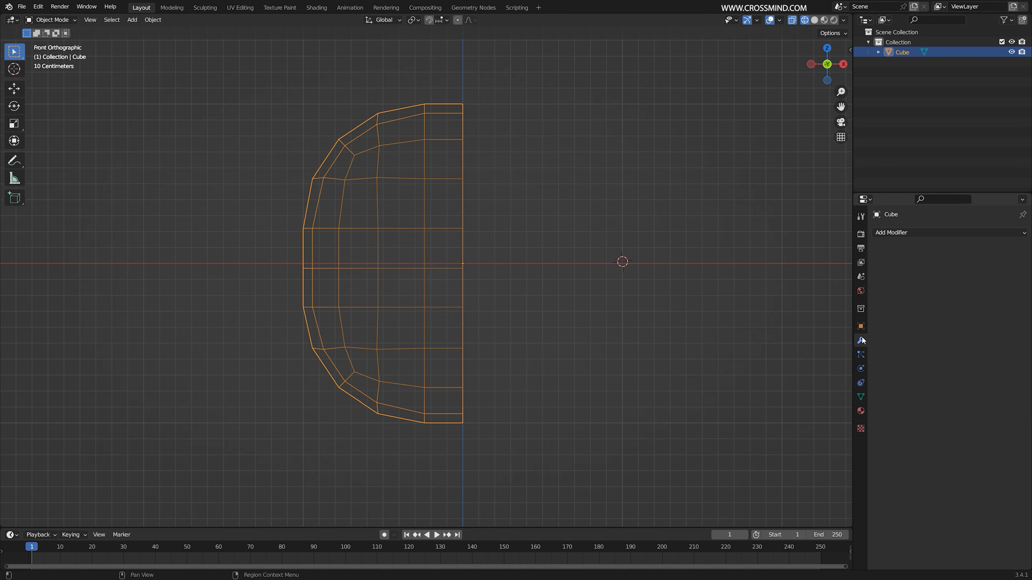
pyautogui.click(911, 232)
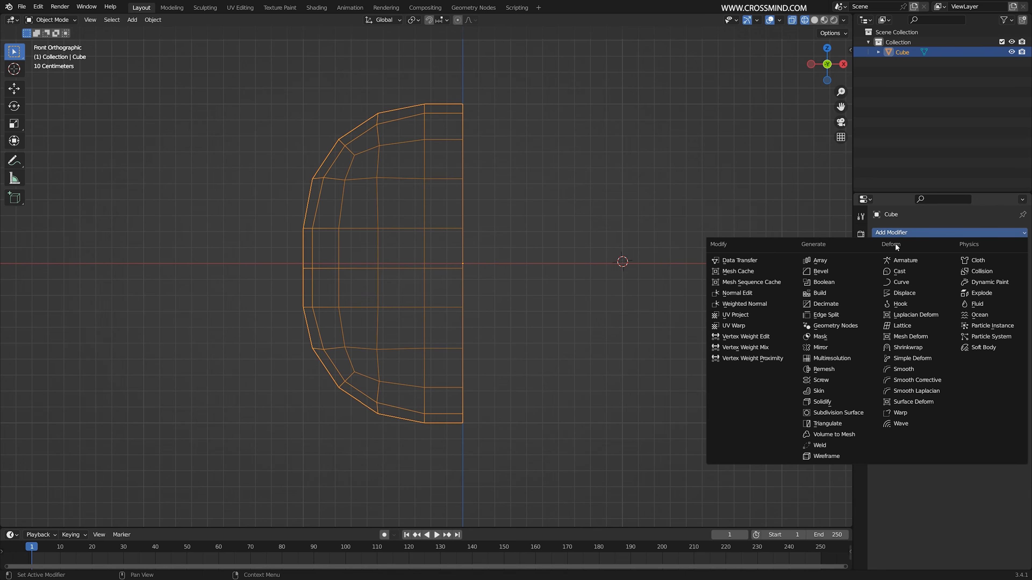
pyautogui.click(836, 345)
pyautogui.keyDown('shift'); pyautogui.moveTo(673, 328); pyautogui.dragTo(656, 349, button='middle'); pyautogui.keyUp('shift')
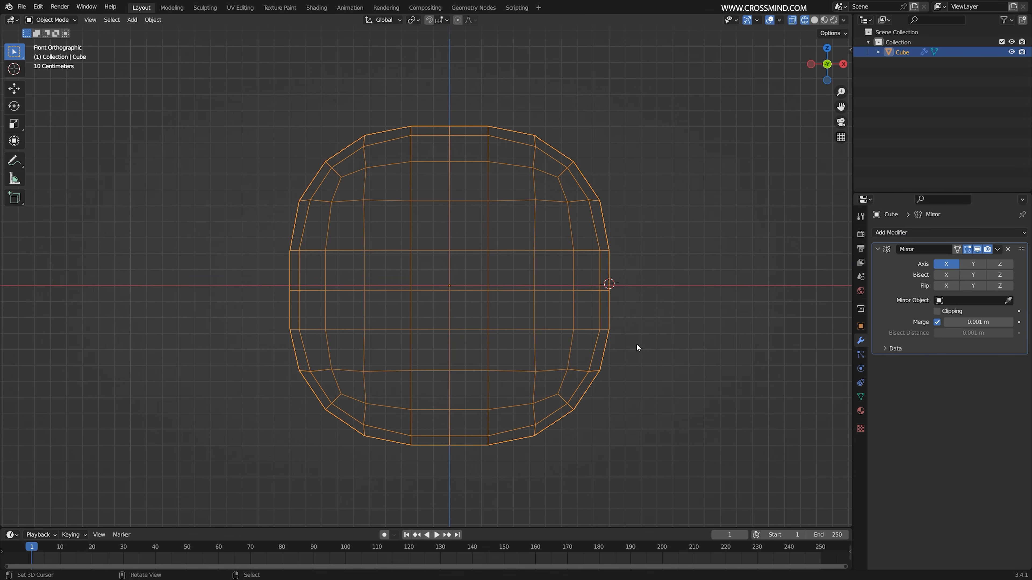
pyautogui.press('z')
pyautogui.click(653, 320)
pyautogui.scroll(2, 524, 318)
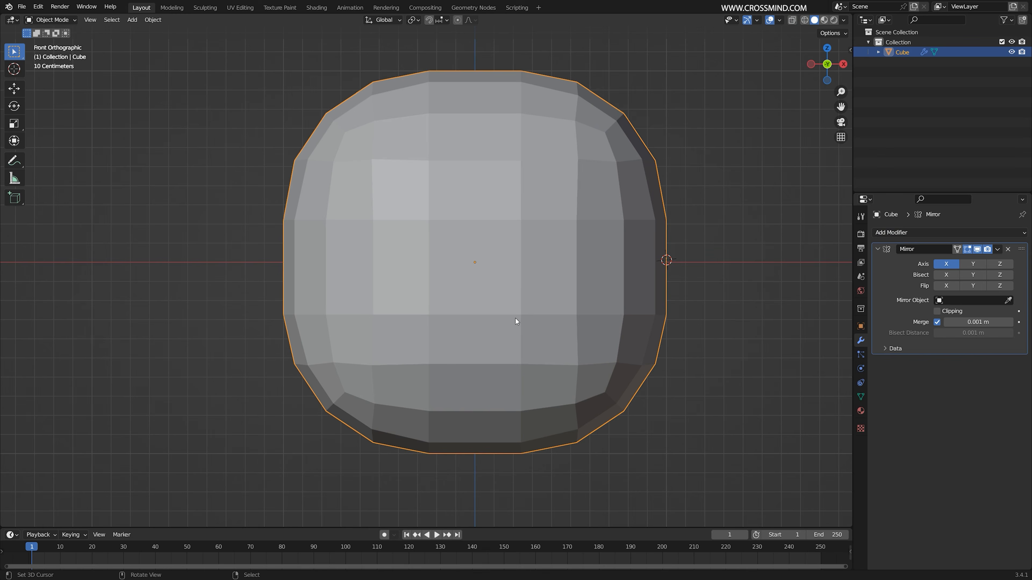
# Inset the two-by-two block of faces at the eye position, just below the mesh's central horizontal loop
pyautogui.press('Tab')
pyautogui.scroll(2, 344, 344)
pyautogui.click(334, 295)
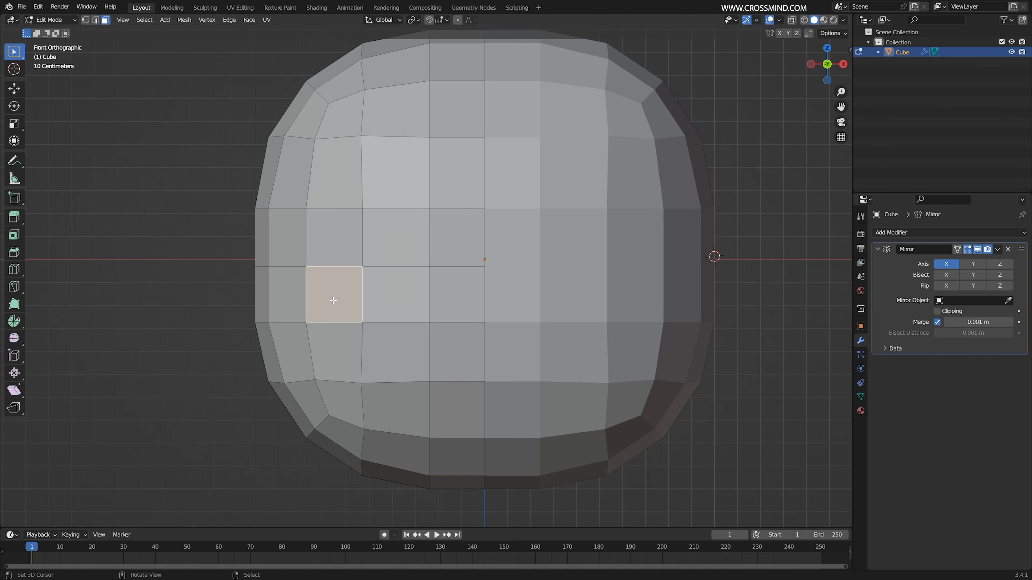
pyautogui.keyDown('shift'); pyautogui.click(335, 352); pyautogui.keyUp('shift')
pyautogui.keyDown('shift'); pyautogui.click(396, 352); pyautogui.keyUp('shift')
pyautogui.keyDown('shift'); pyautogui.click(410, 297); pyautogui.keyUp('shift')
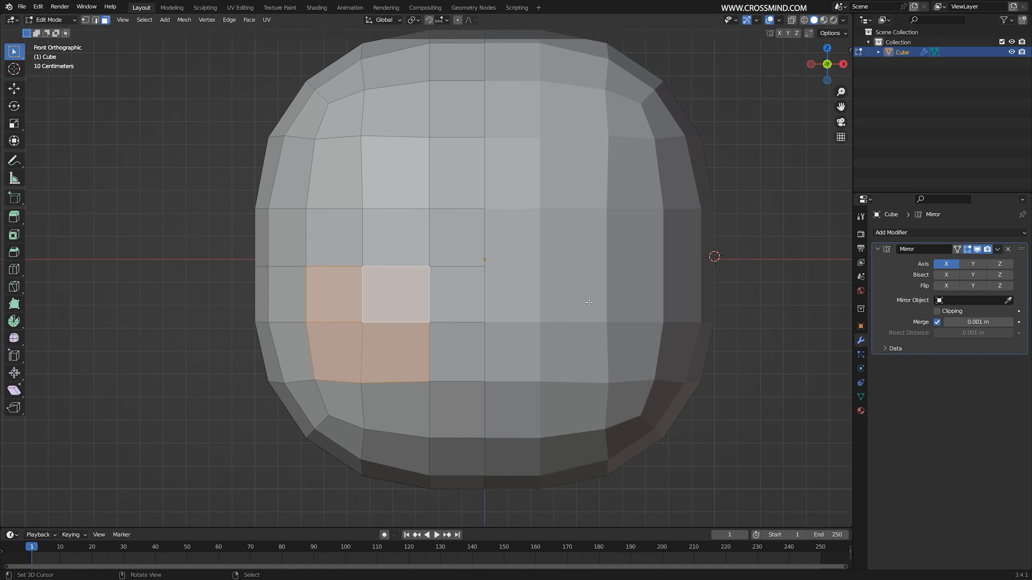
pyautogui.press('x')
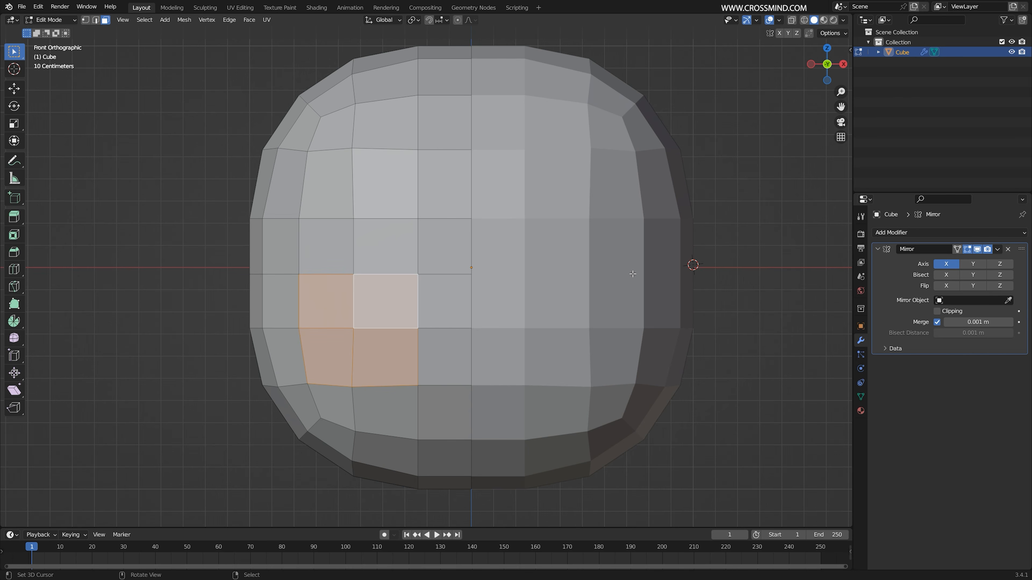
pyautogui.hotkey('alt', 'a')
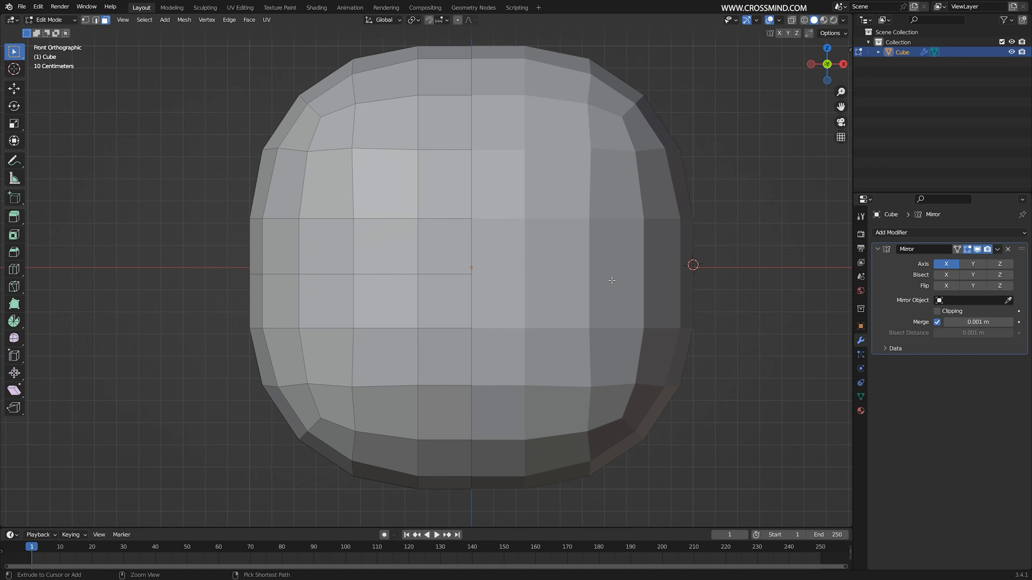
pyautogui.hotkey('ctrl', 'z')
pyautogui.press('i')
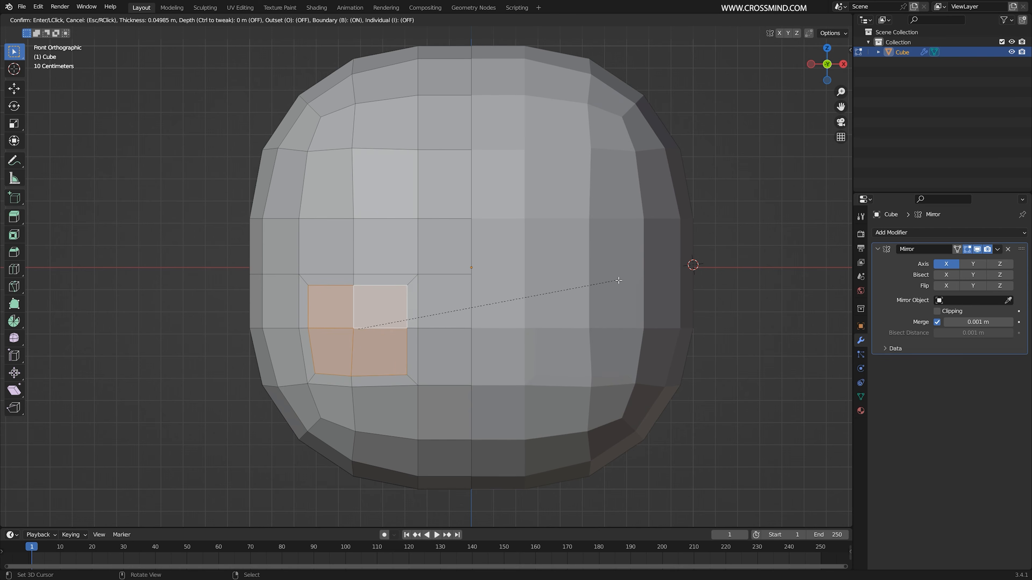
pyautogui.click(615, 282)
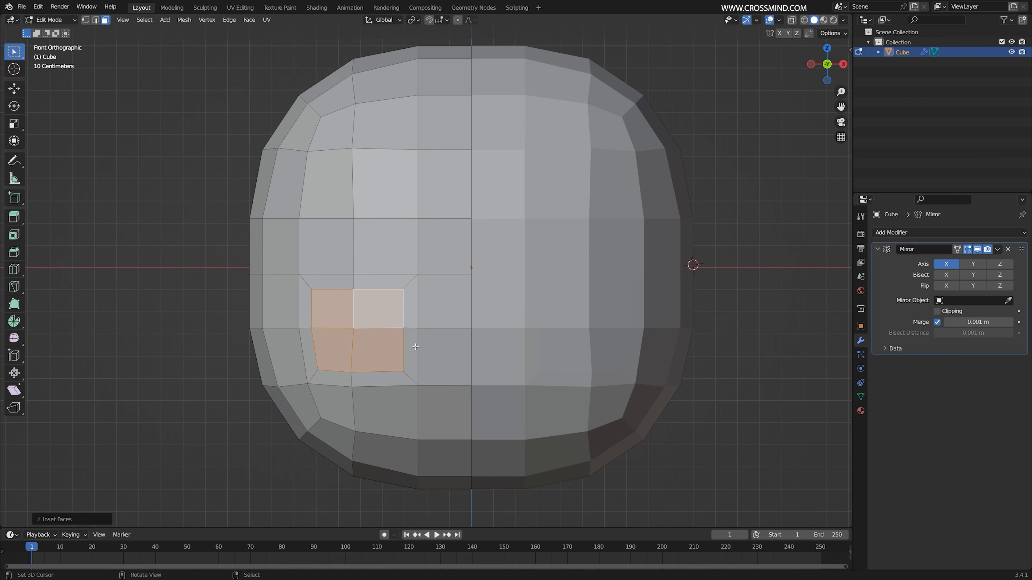
# Delete the four inset faces and round the eye opening's border loop with the LoopTools Circle operation
pyautogui.press('x')
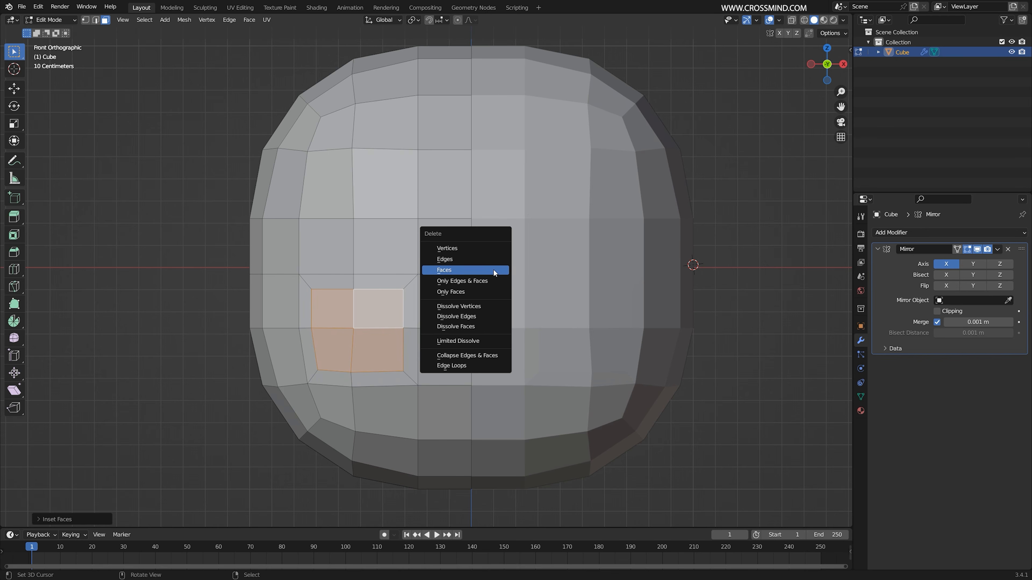
pyautogui.click(493, 269)
pyautogui.press('2')
pyautogui.keyDown('alt'); pyautogui.click(406, 323); pyautogui.keyUp('alt')
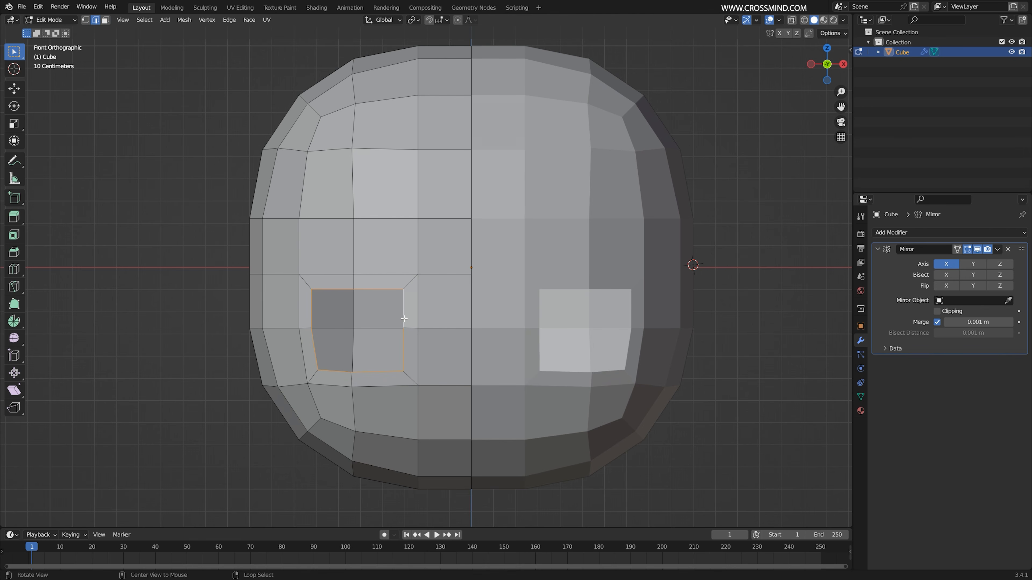
pyautogui.click(850, 52)
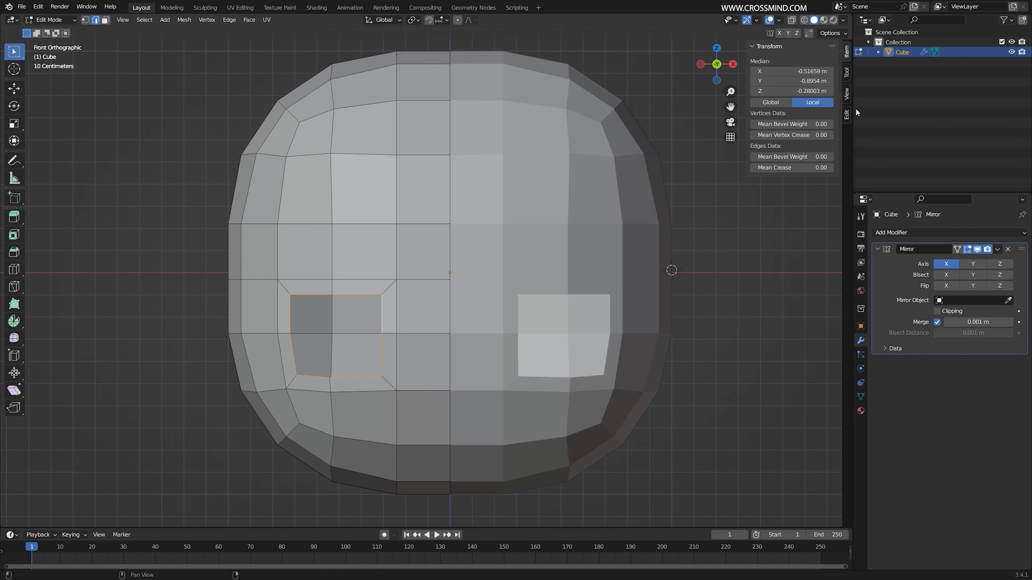
pyautogui.click(846, 114)
pyautogui.click(762, 47)
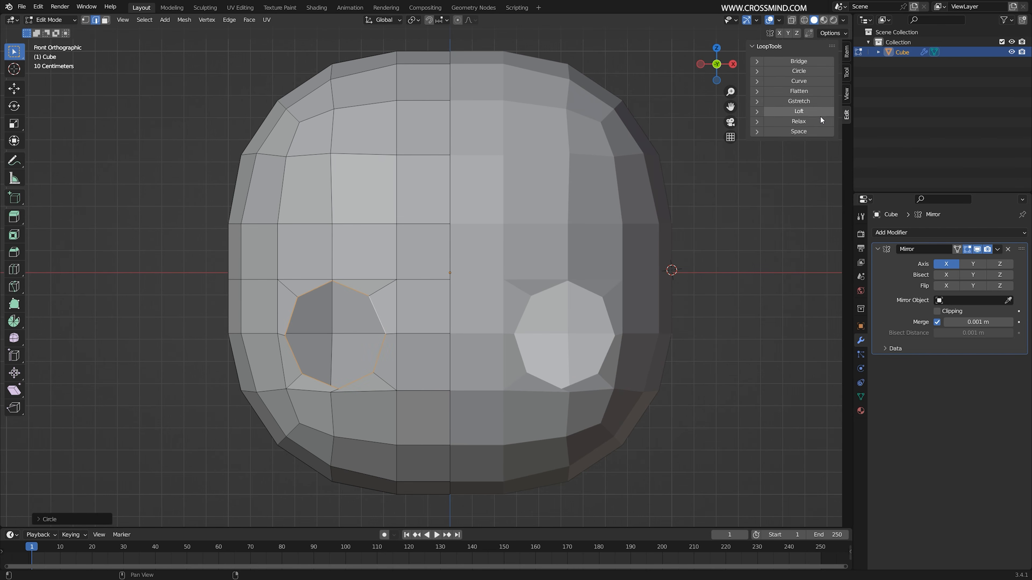
# Slide the vertex above the eye opening upward and the one on its inner side toward the mesh centre
pyautogui.moveTo(398, 341); pyautogui.dragTo(374, 336, button='middle')
pyautogui.press('1')
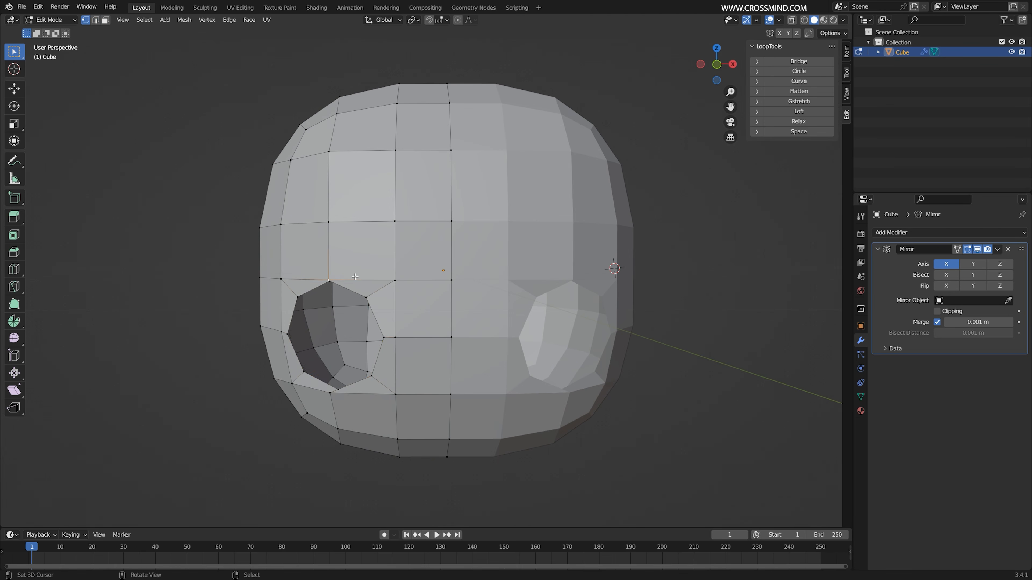
pyautogui.moveTo(355, 276); pyautogui.dragTo(383, 283, button='middle')
pyautogui.hotkey('shift', 'v')
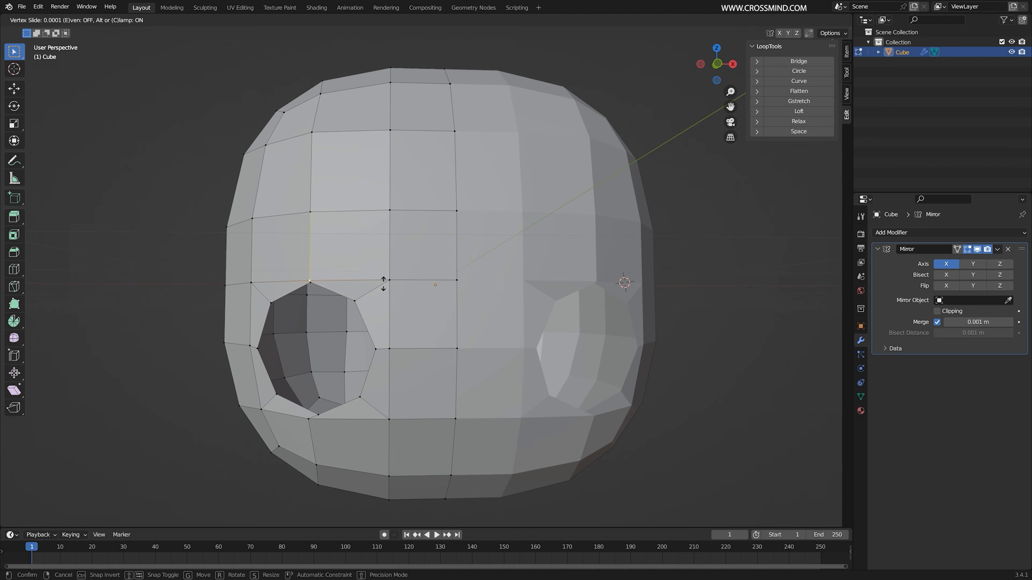
pyautogui.click(386, 267)
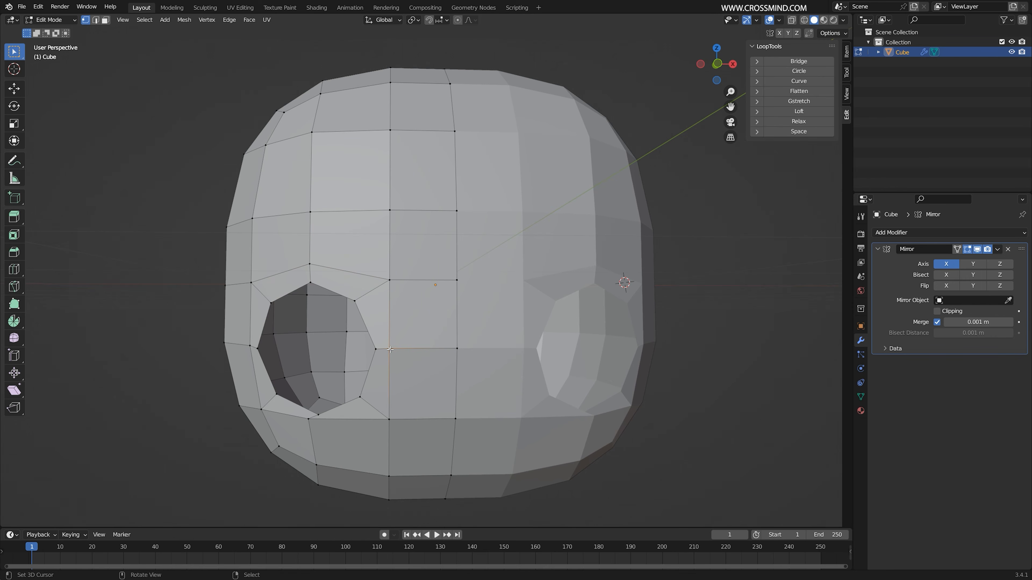
pyautogui.hotkey('shift', 'v')
pyautogui.click(405, 348)
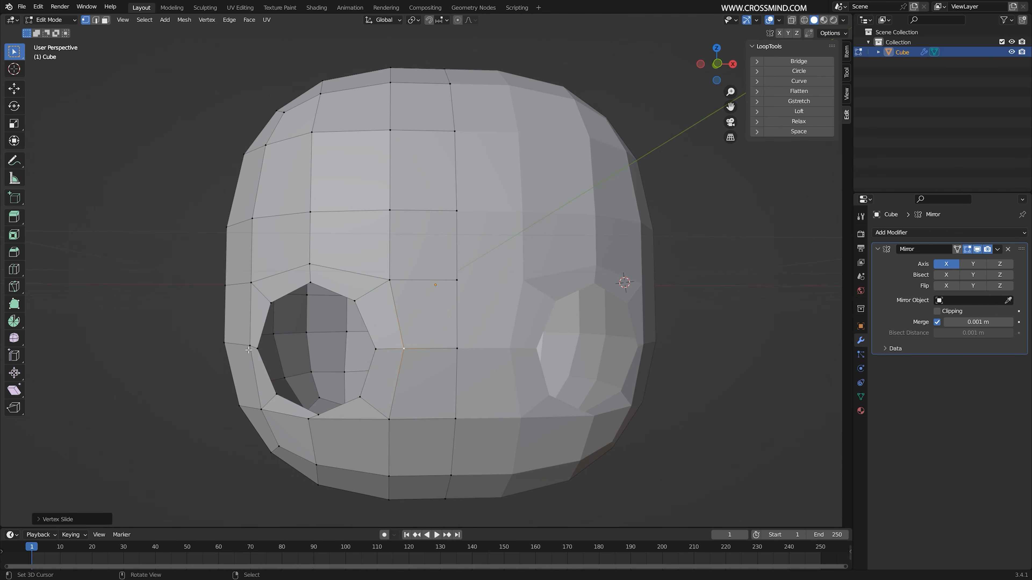
# Slide the vertex on the eye opening's outer side outward and move the vertex beneath the opening down
pyautogui.moveTo(258, 348); pyautogui.dragTo(370, 402, button='middle')
pyautogui.hotkey('shift', 'v')
pyautogui.click(350, 347)
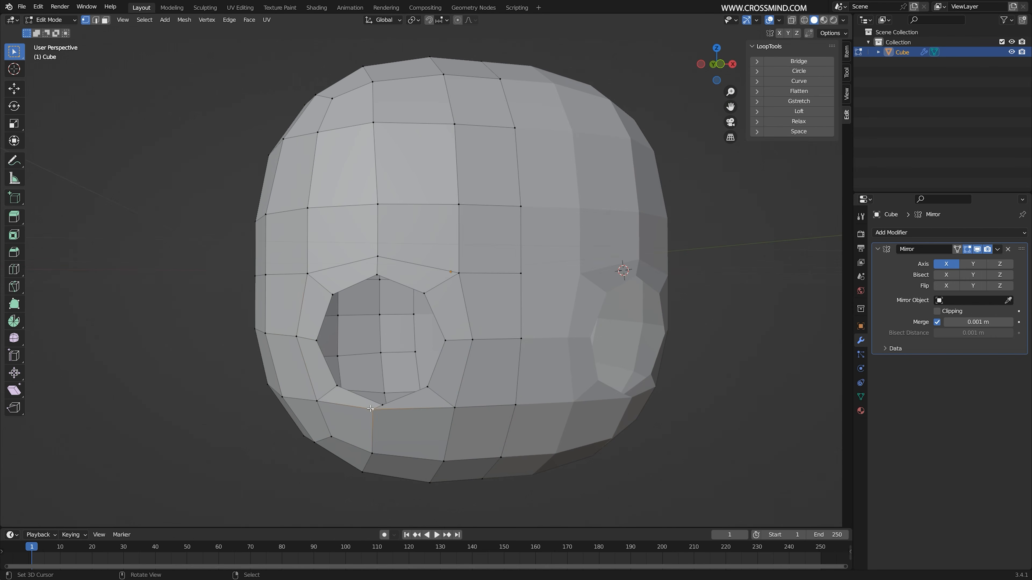
pyautogui.press('g')
pyautogui.click(376, 423)
pyautogui.press('g')
pyautogui.click(399, 440)
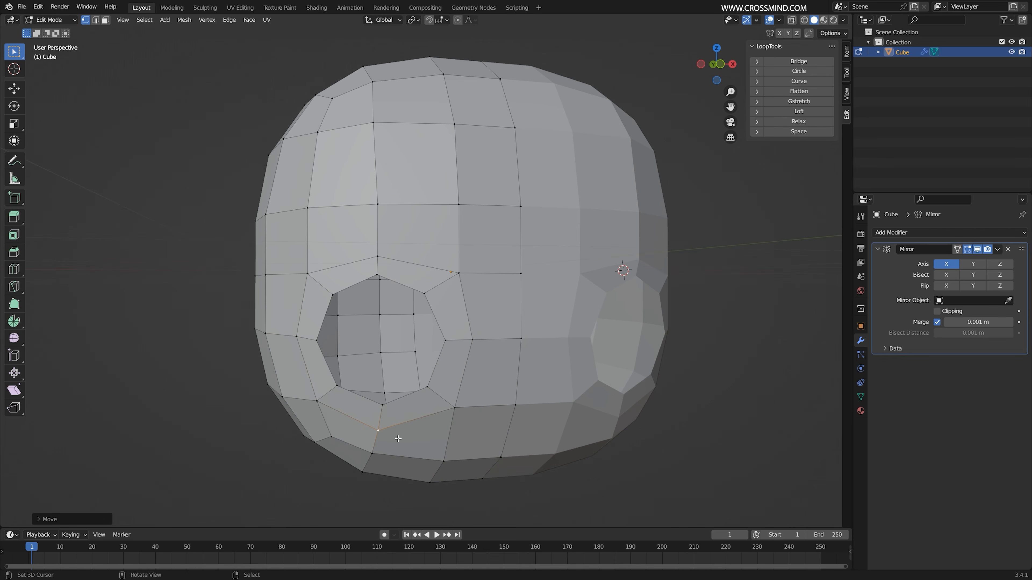
# In the left orthographic view, add one centred vertical loop cut through the middle of the head, leaving it unslid
pyautogui.moveTo(398, 439); pyautogui.dragTo(498, 415, button='middle')
pyautogui.scroll(-3, 575, 405)
pyautogui.press('ctrl+KP_3')
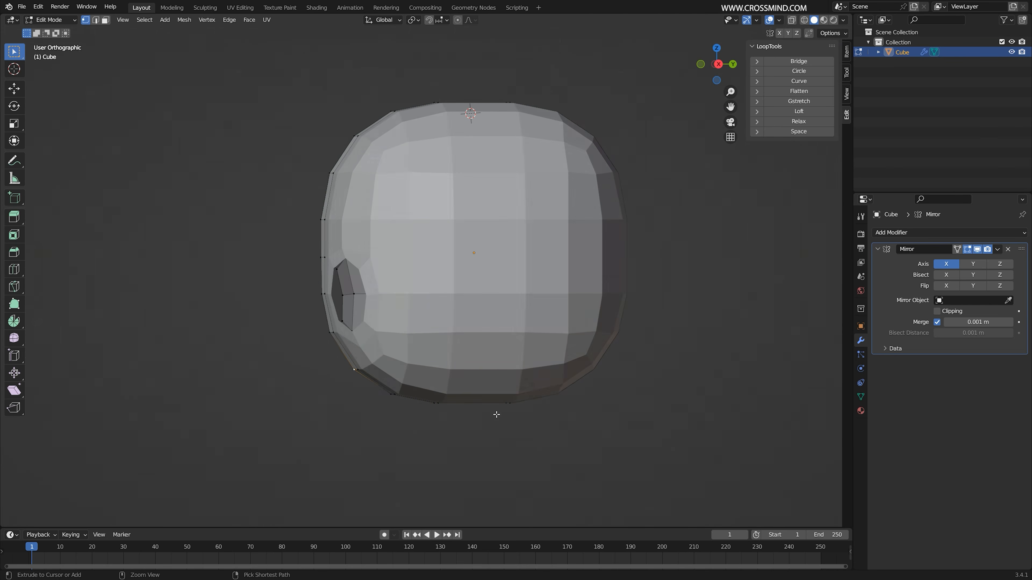
pyautogui.keyDown('shift'); pyautogui.moveTo(389, 377); pyautogui.dragTo(553, 364, button='middle'); pyautogui.keyUp('shift')
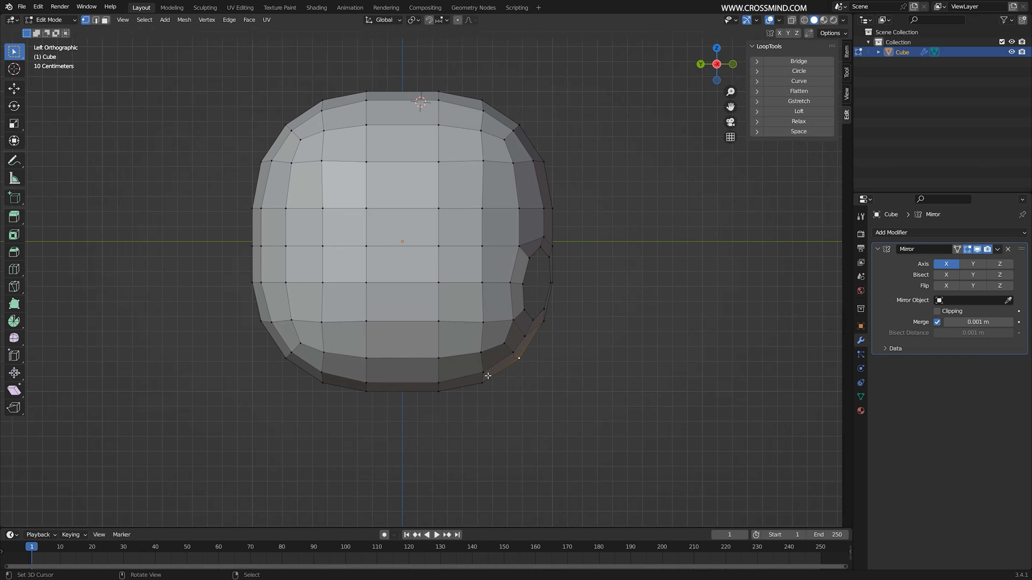
pyautogui.scroll(1, 486, 376)
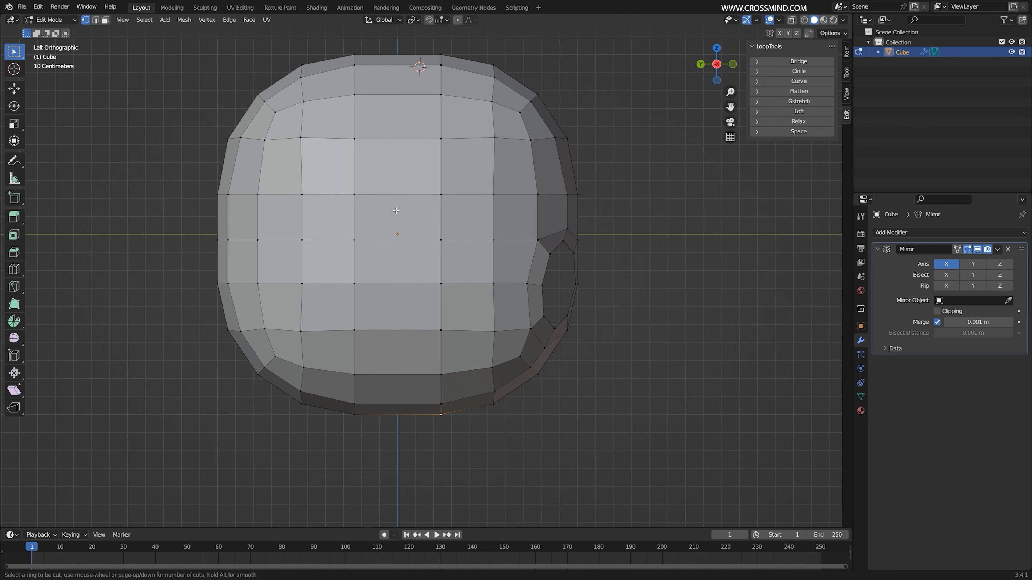
pyautogui.click(443, 429)
pyautogui.rightClick(443, 428)
pyautogui.keyDown('shift'); pyautogui.moveTo(443, 430); pyautogui.dragTo(474, 427, button='middle'); pyautogui.keyUp('shift')
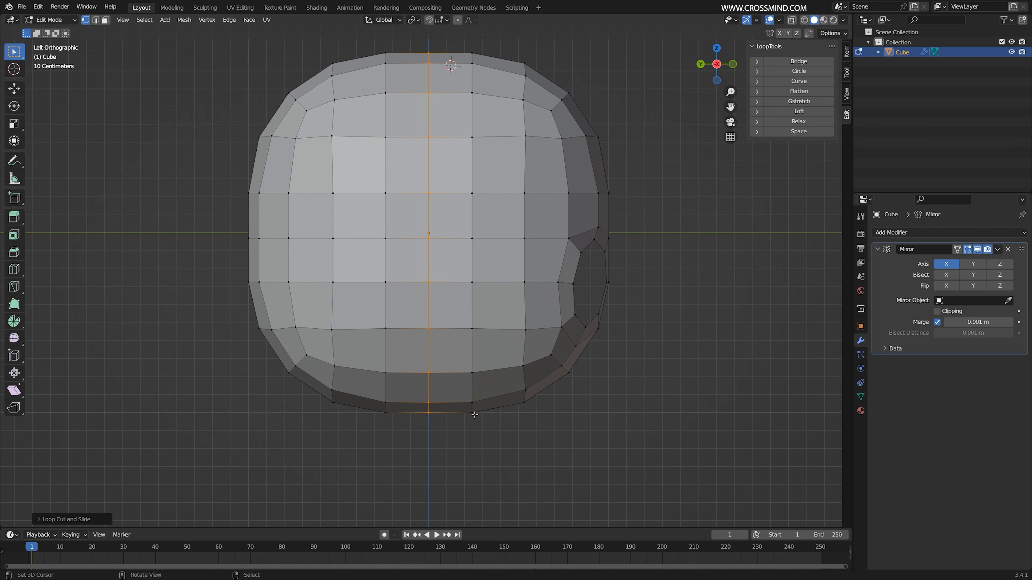
# Enable proportional editing and pull the underside vertex forward and slightly down to form the jaw, using a 1.21 m influence size
pyautogui.rightClick(474, 415)
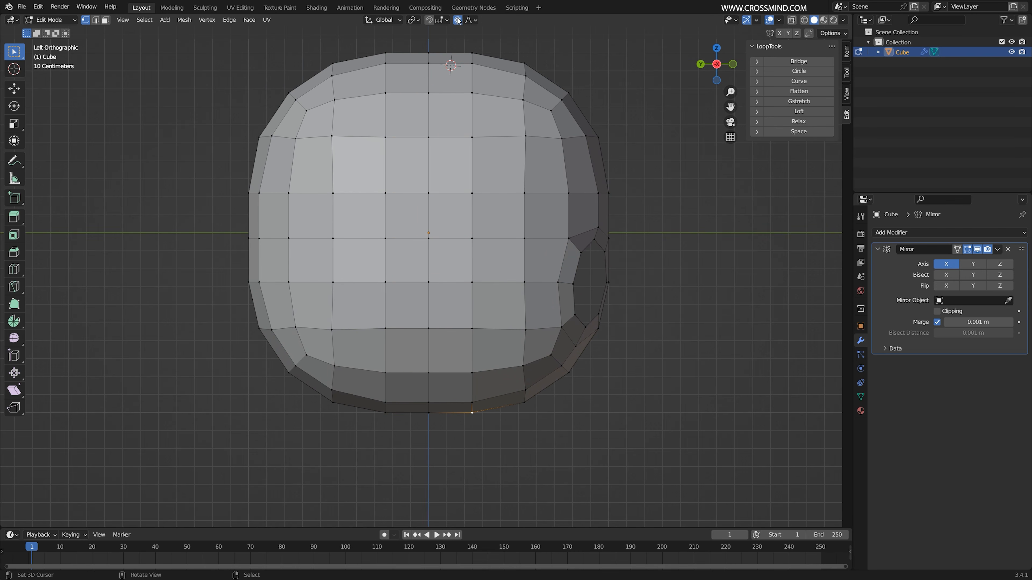
pyautogui.keyDown('shift'); pyautogui.moveTo(469, 404); pyautogui.dragTo(480, 407, button='middle'); pyautogui.keyUp('shift')
pyautogui.press('g')
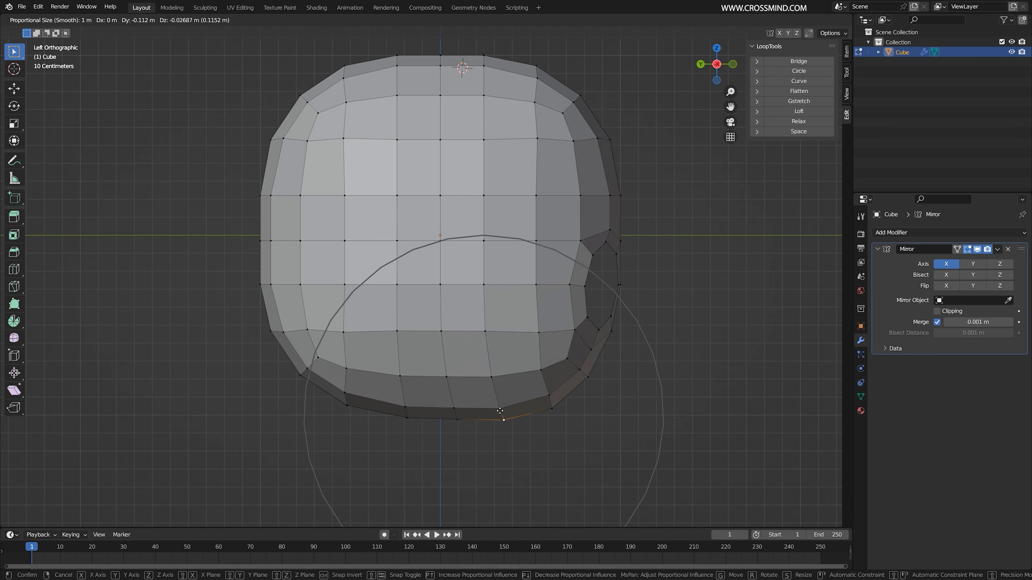
pyautogui.scroll(-4, 515, 420)
pyautogui.scroll(3, 526, 415)
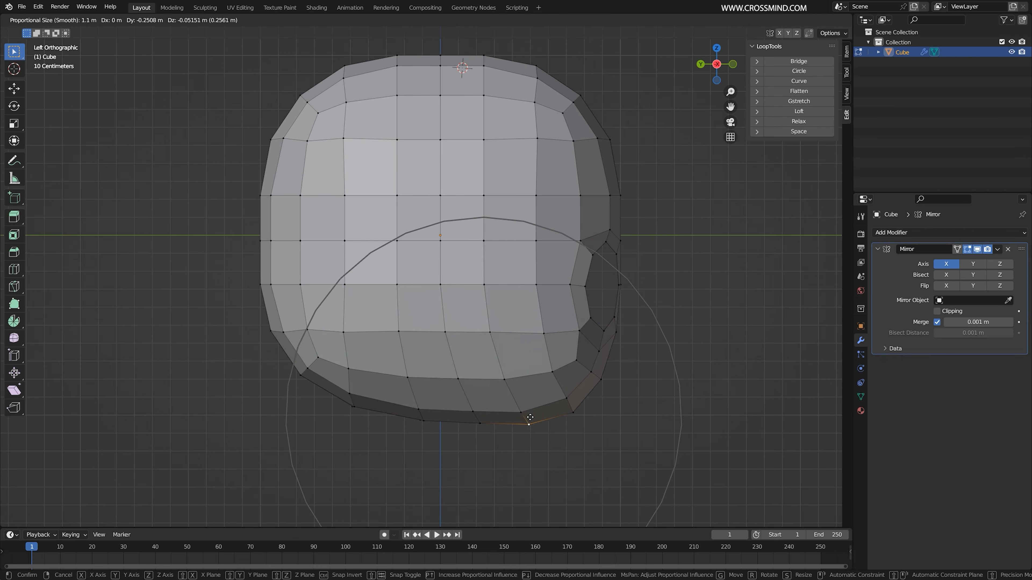
pyautogui.scroll(2, 566, 422)
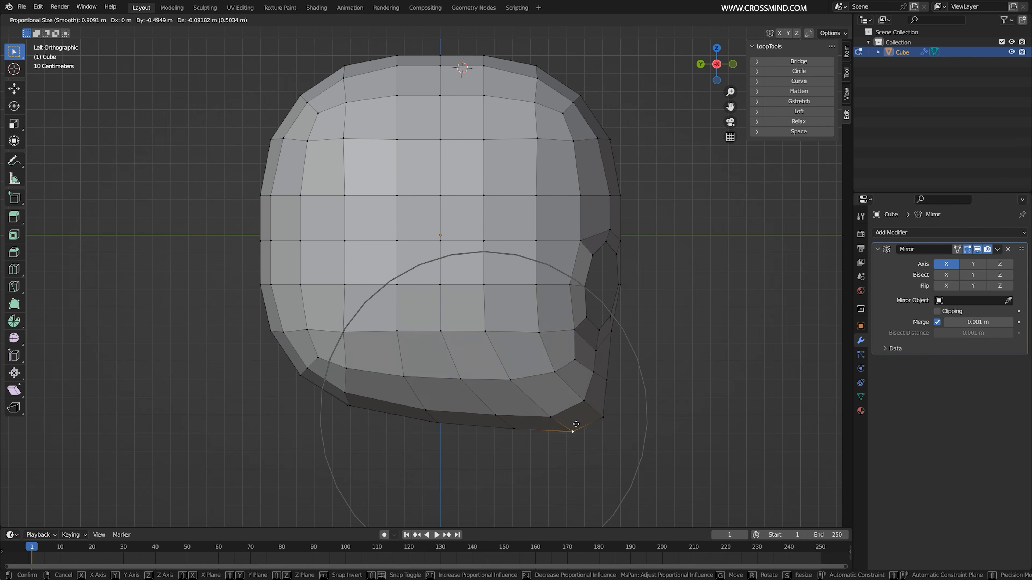
pyautogui.scroll(-3, 574, 423)
pyautogui.click(585, 422)
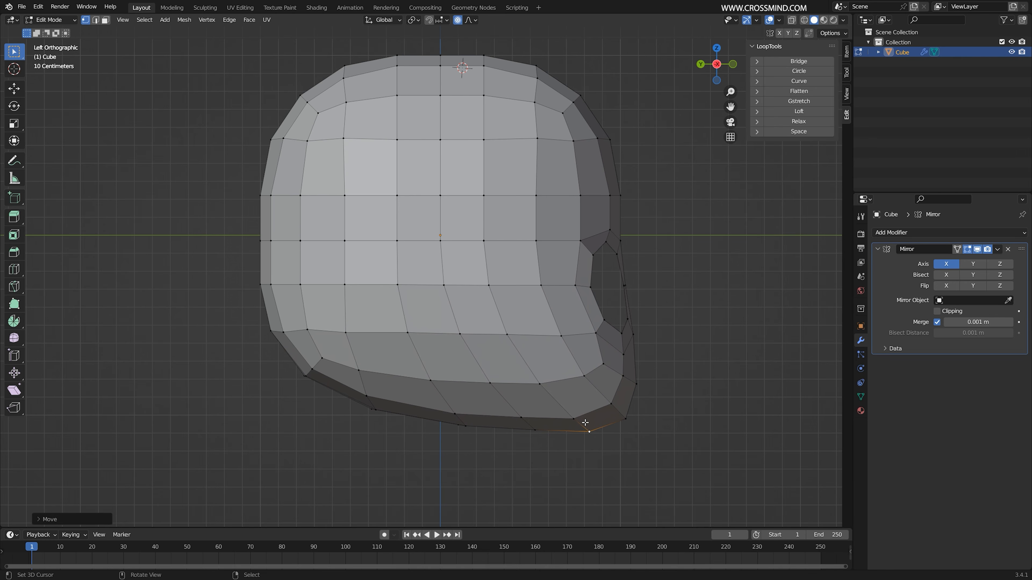
# Move the chin's front vertex slightly back and the rear underside vertex forward, using proportional editing
pyautogui.keyDown('shift'); pyautogui.moveTo(614, 416); pyautogui.dragTo(605, 413, button='middle'); pyautogui.keyUp('shift')
pyautogui.press('g')
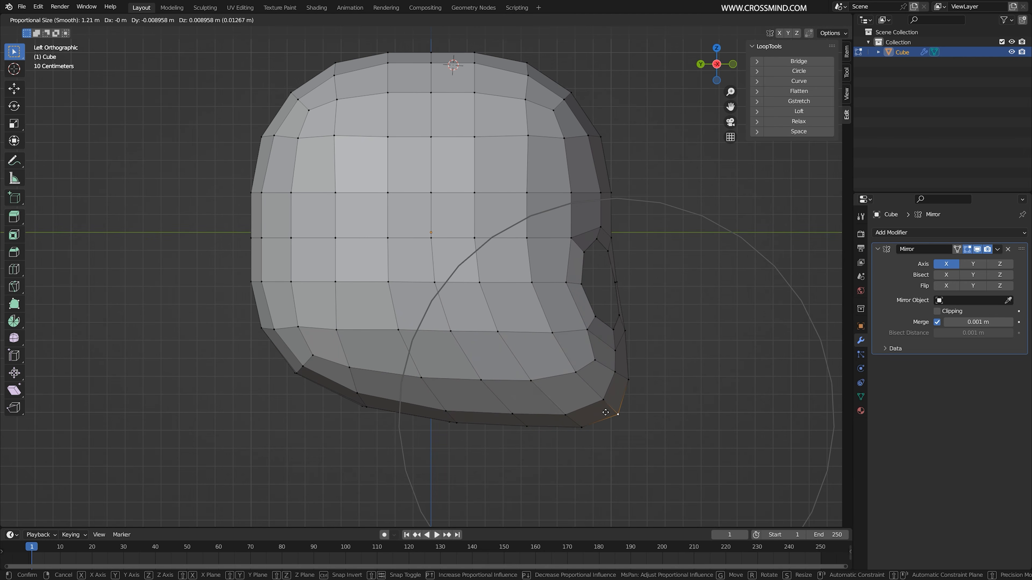
pyautogui.click(602, 413)
pyautogui.rightClick(368, 407)
pyautogui.press('g')
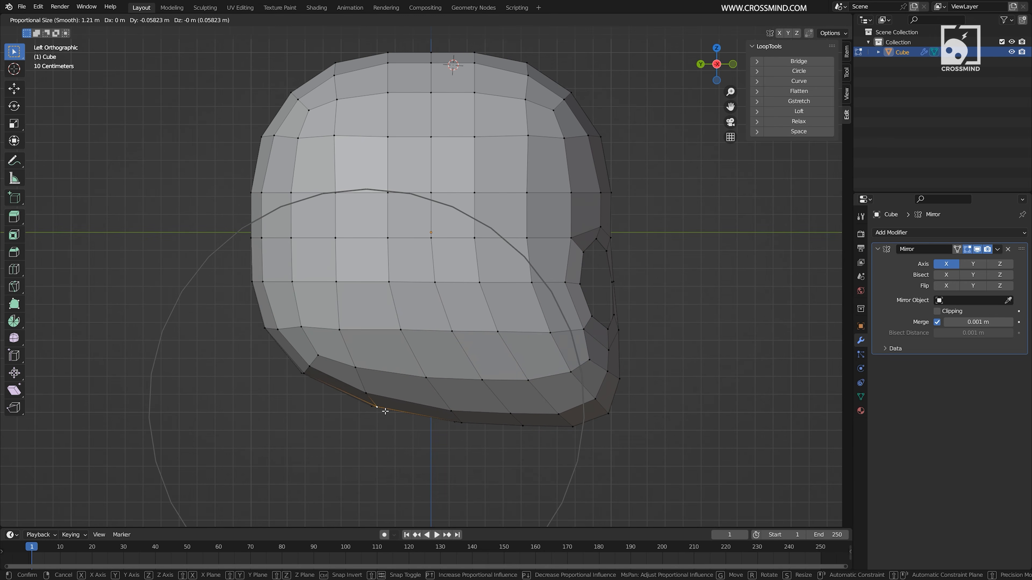
pyautogui.click(385, 410)
# Move the lower rear side and back-profile vertices upward and forward, using proportional editing with a 1.21 m influence size
pyautogui.rightClick(339, 330)
pyautogui.press('g')
pyautogui.click(357, 294)
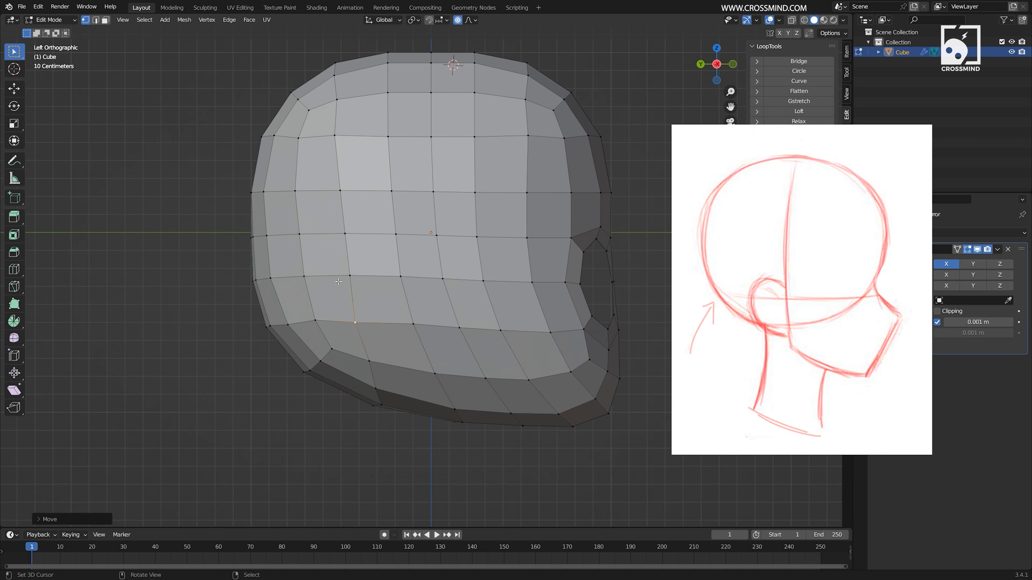
pyautogui.rightClick(267, 283)
pyautogui.press('g')
pyautogui.click(270, 279)
pyautogui.rightClick(304, 372)
pyautogui.press('g')
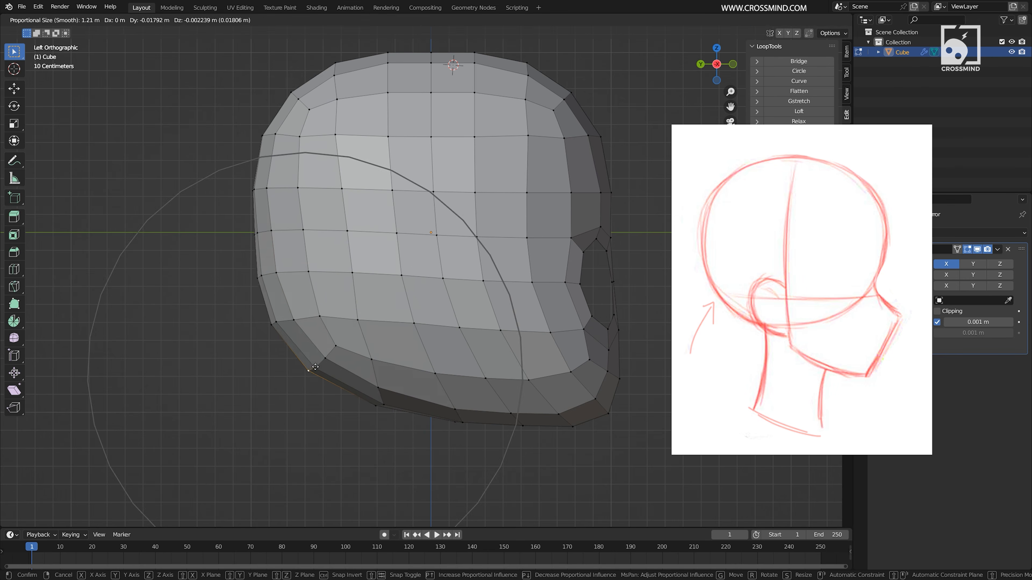
pyautogui.click(319, 362)
# Rotate the back-of-head and underside profile vertices with proportional editing to round the skull toward the jaw
pyautogui.press('r')
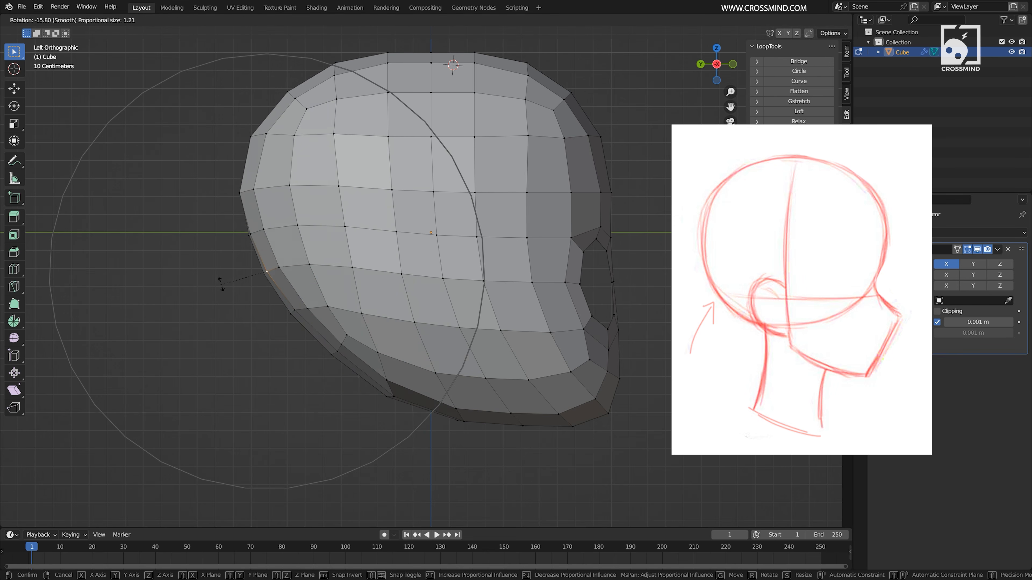
pyautogui.click(395, 405)
pyautogui.press('r')
pyautogui.click(490, 382)
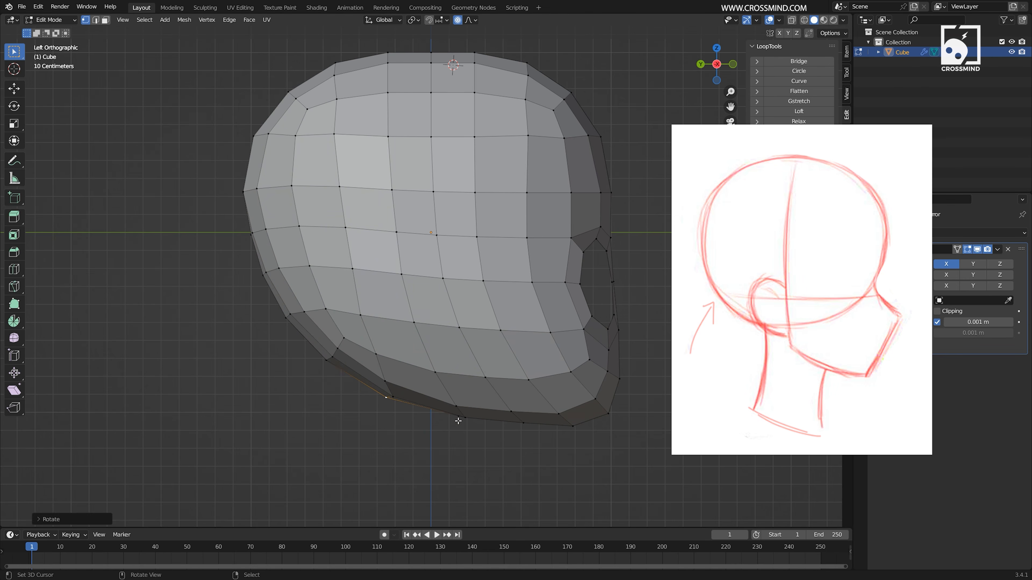
pyautogui.press('r')
pyautogui.click(527, 387)
# Rotate the chin's front vertex and move it forward and slightly up, using a proportional influence size of 0.68 m
pyautogui.rightClick(622, 377)
pyautogui.press('r')
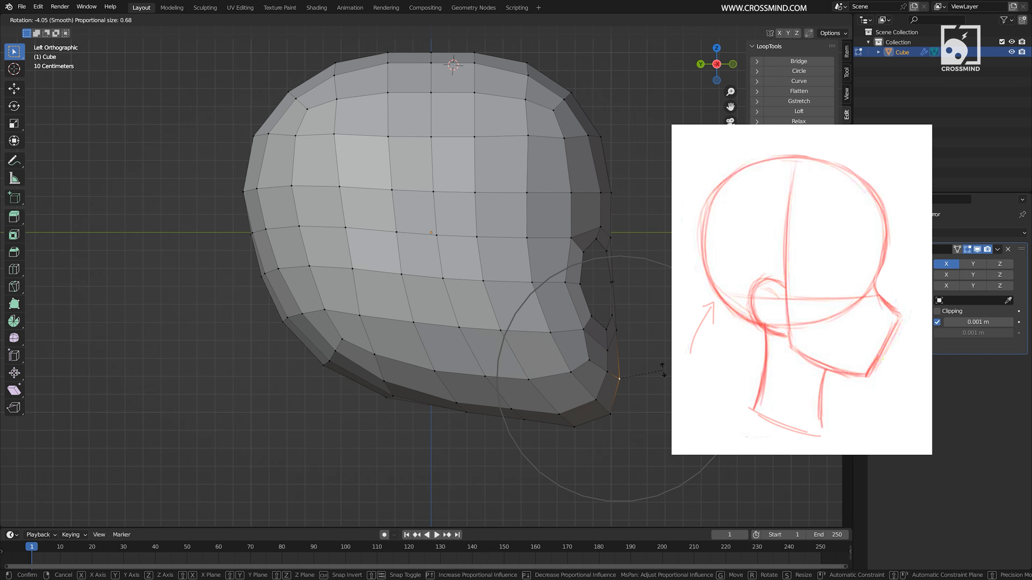
pyautogui.click(664, 369)
pyautogui.press('g')
pyautogui.click(674, 364)
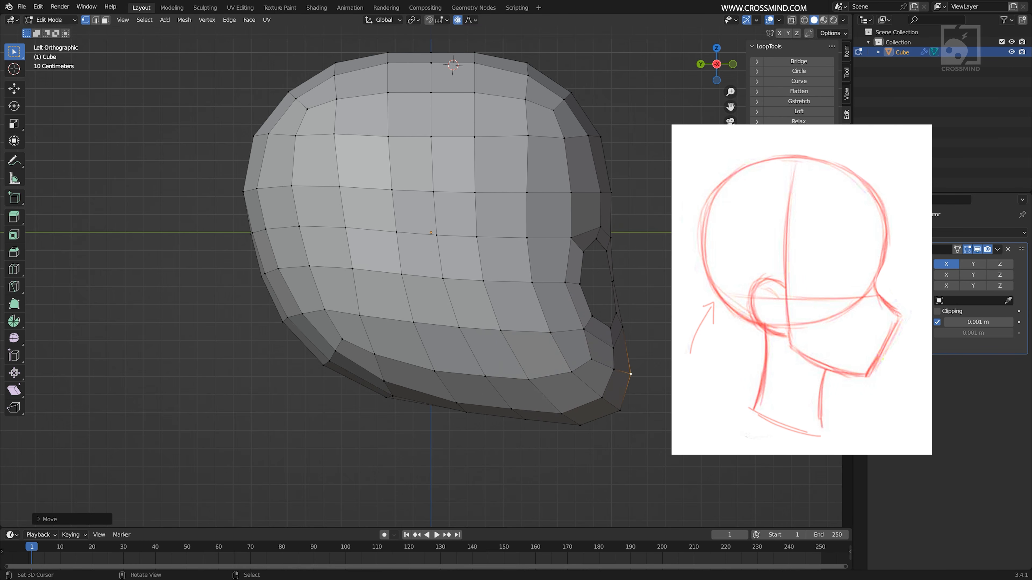
pyautogui.press('r')
pyautogui.click(674, 361)
pyautogui.press('g')
pyautogui.click(636, 374)
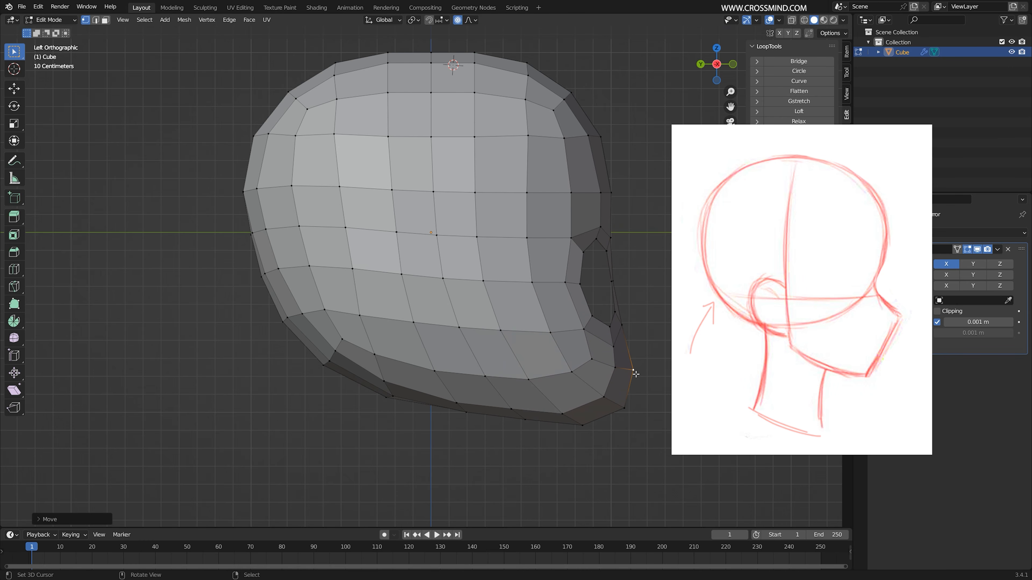
# Move the group of rear underside vertices up and forward and rotate them slightly, using a 0.91 m proportional influence
pyautogui.press('g')
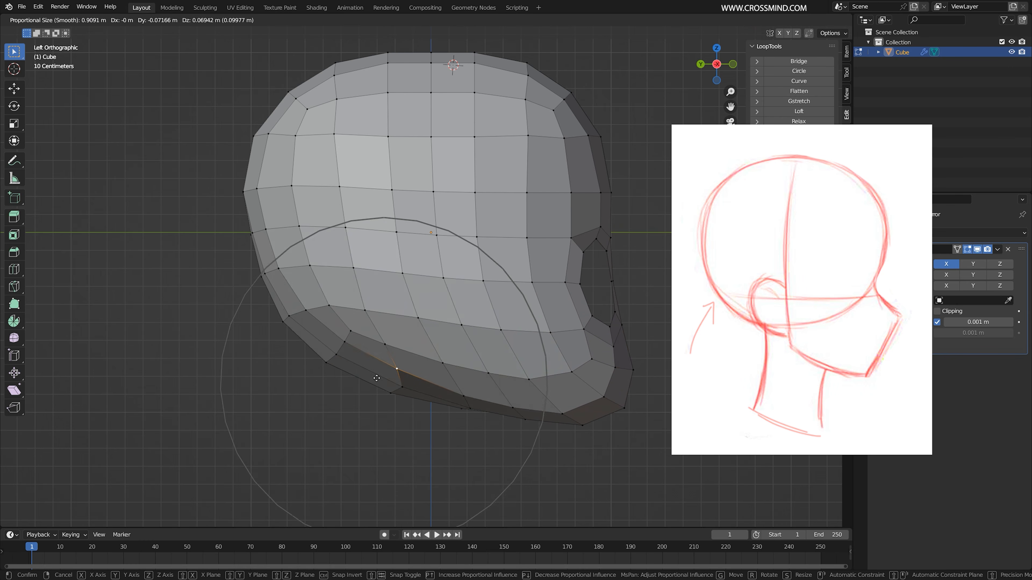
pyautogui.click(323, 368)
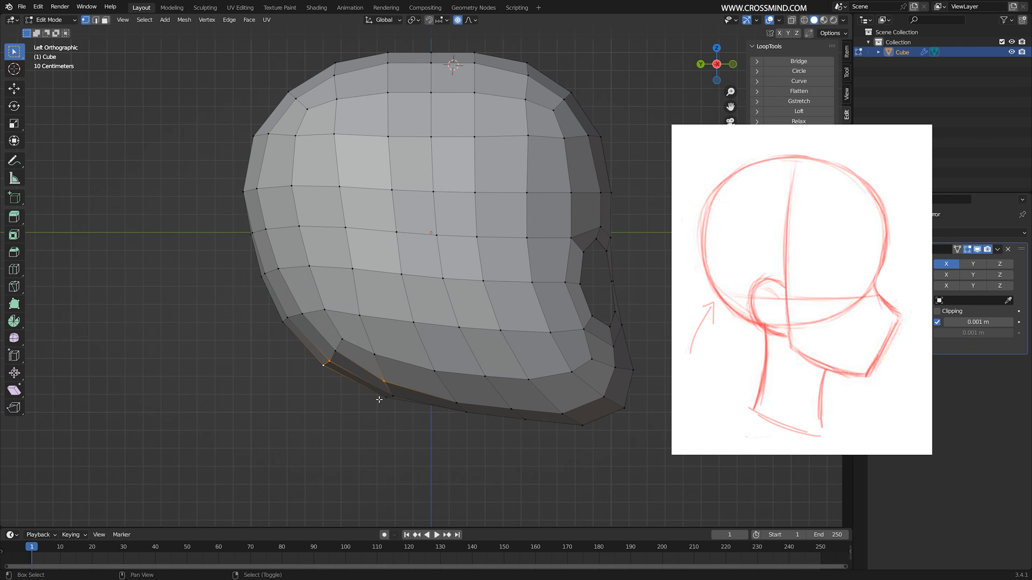
pyautogui.press('g')
pyautogui.click(397, 378)
pyautogui.press('r')
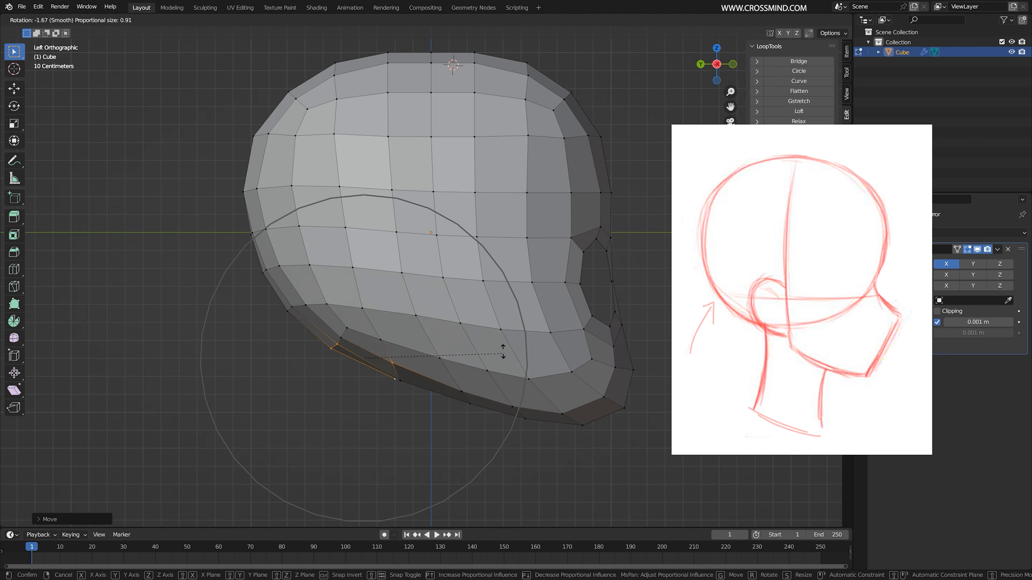
pyautogui.click(511, 348)
pyautogui.press('g')
pyautogui.click(461, 382)
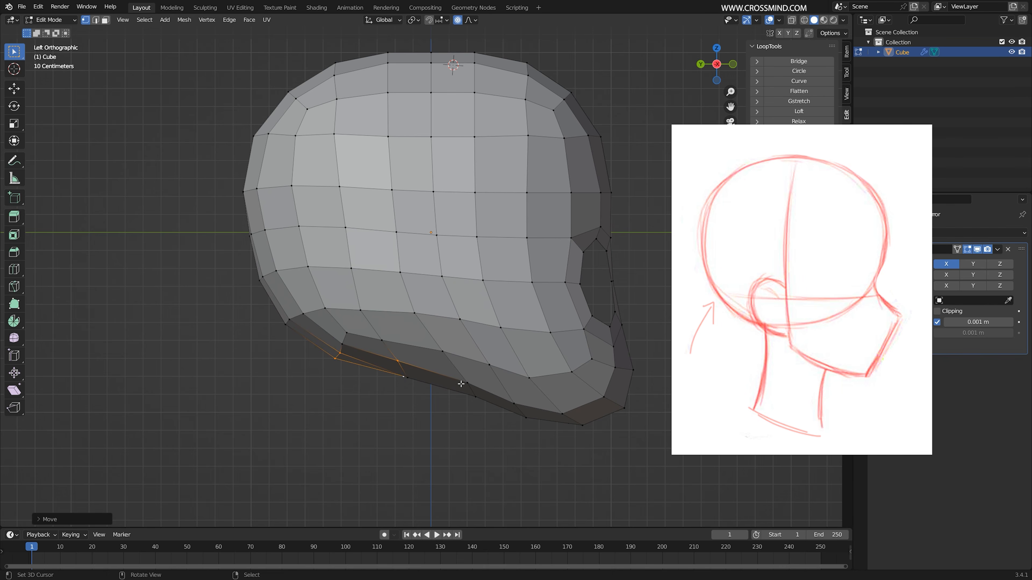
# Move the middle jaw underside vertices toward the back of the head, using a 0.5132 m proportional influence size
pyautogui.rightClick(464, 382)
pyautogui.press('g')
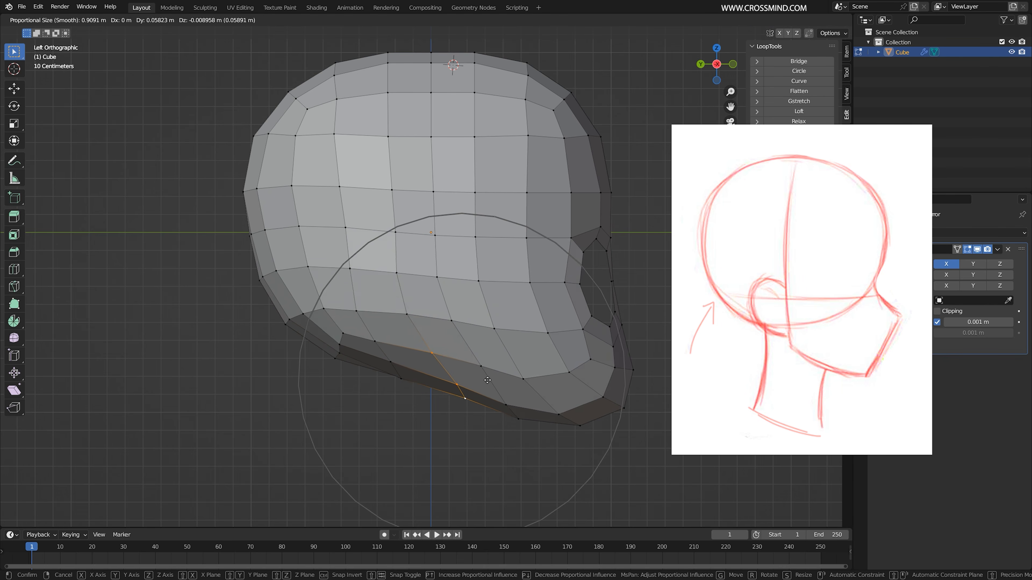
pyautogui.scroll(4, 481, 380)
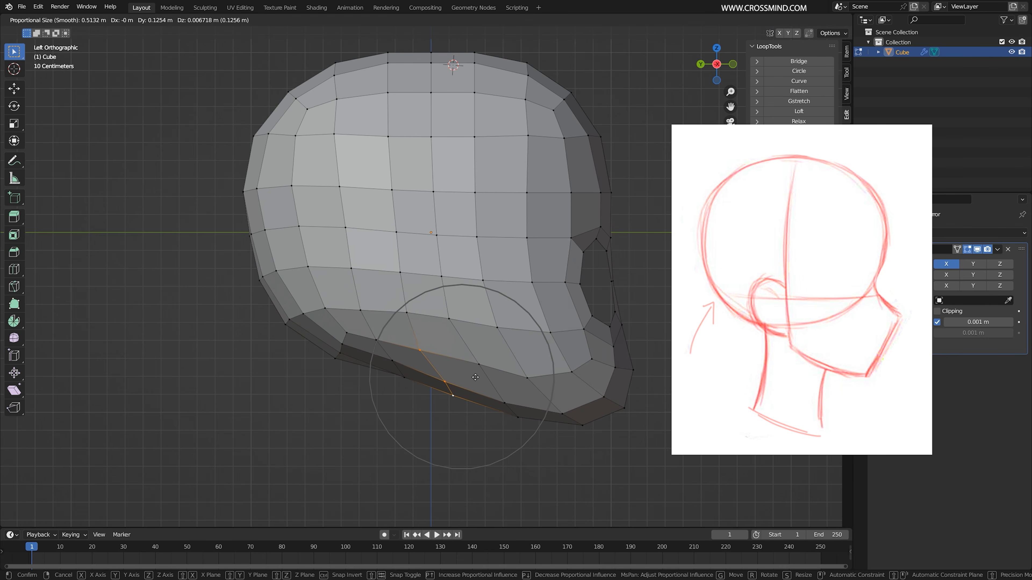
pyautogui.click(472, 378)
# In the front orthographic view, move the chin's bottom centreline vertices down about 0.04 m with proportional editing
pyautogui.moveTo(610, 387); pyautogui.dragTo(512, 388, button='middle')
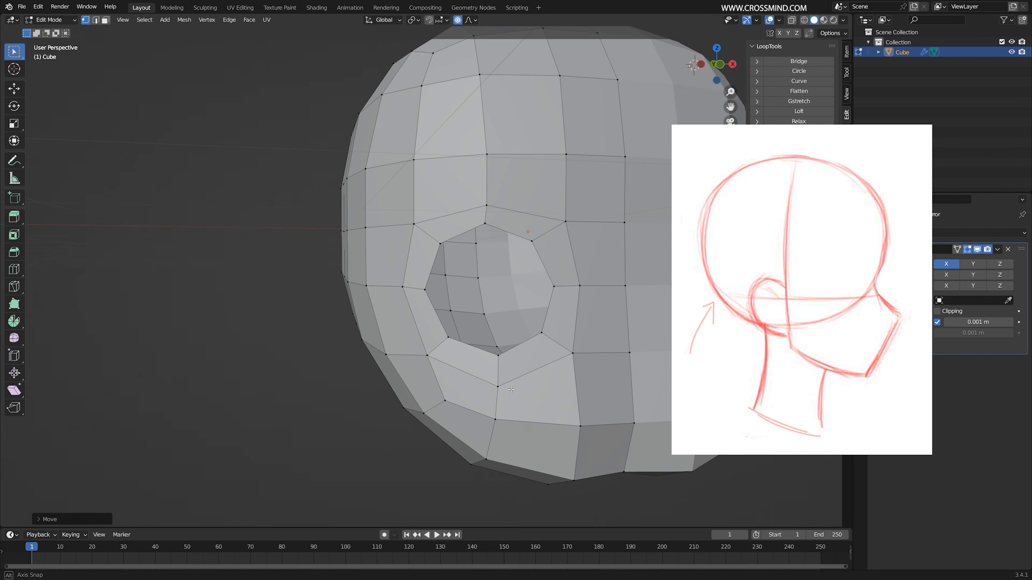
pyautogui.press('KP_1')
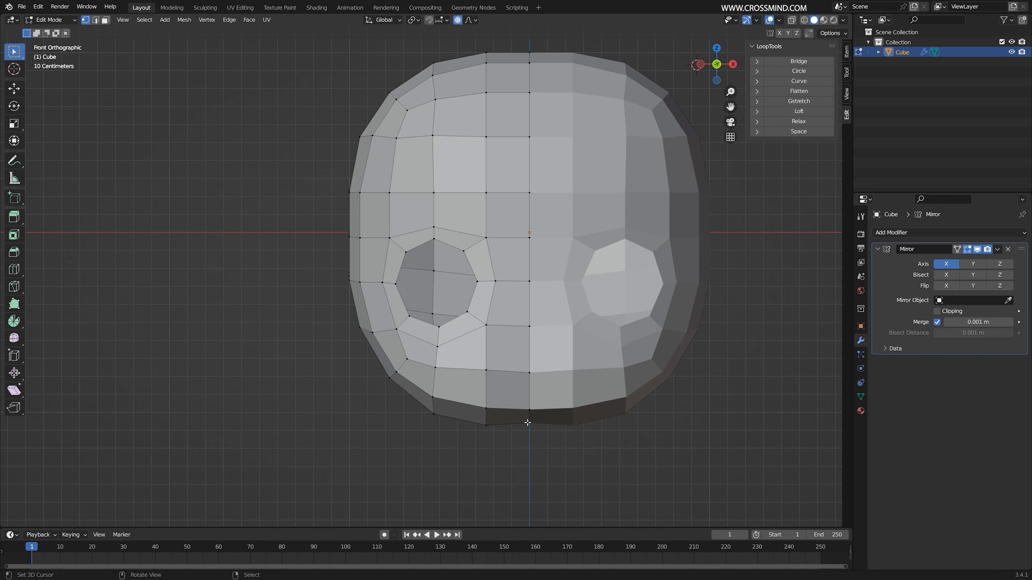
pyautogui.keyDown('shift'); pyautogui.click(529, 408); pyautogui.keyUp('shift')
pyautogui.press('g')
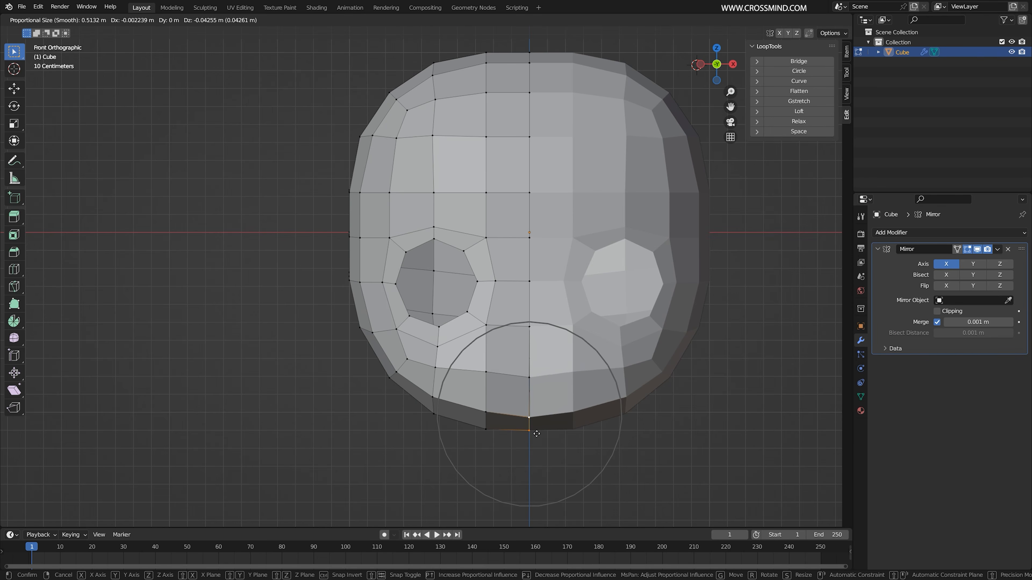
pyautogui.click(537, 435)
# Slide the lower-face row's vertices from the centreline to beneath the eye opening down toward the chin edge
pyautogui.scroll(2, 514, 393)
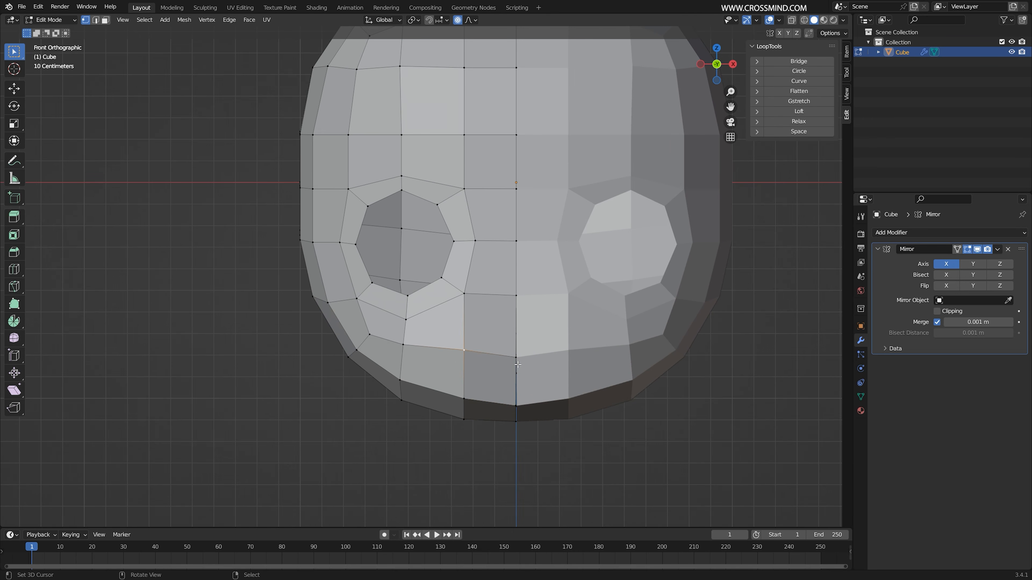
pyautogui.press('g')
pyautogui.press('g')
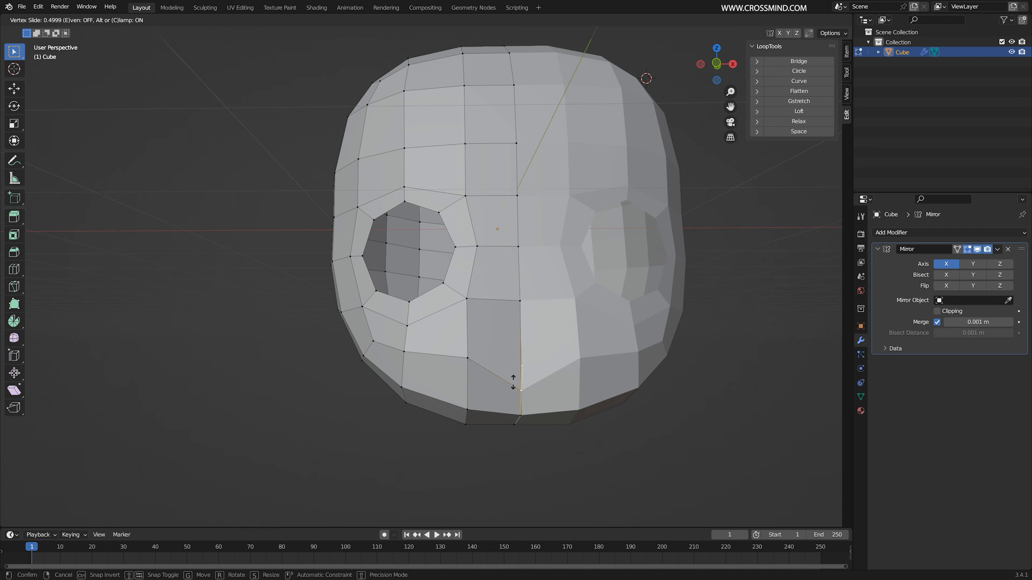
pyautogui.click(513, 391)
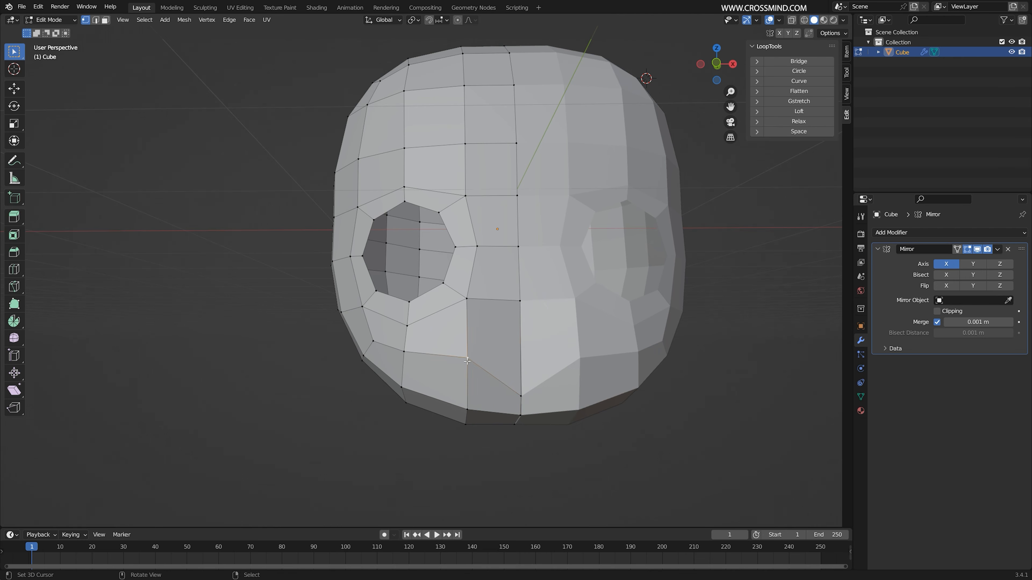
pyautogui.click(404, 352)
pyautogui.press('g')
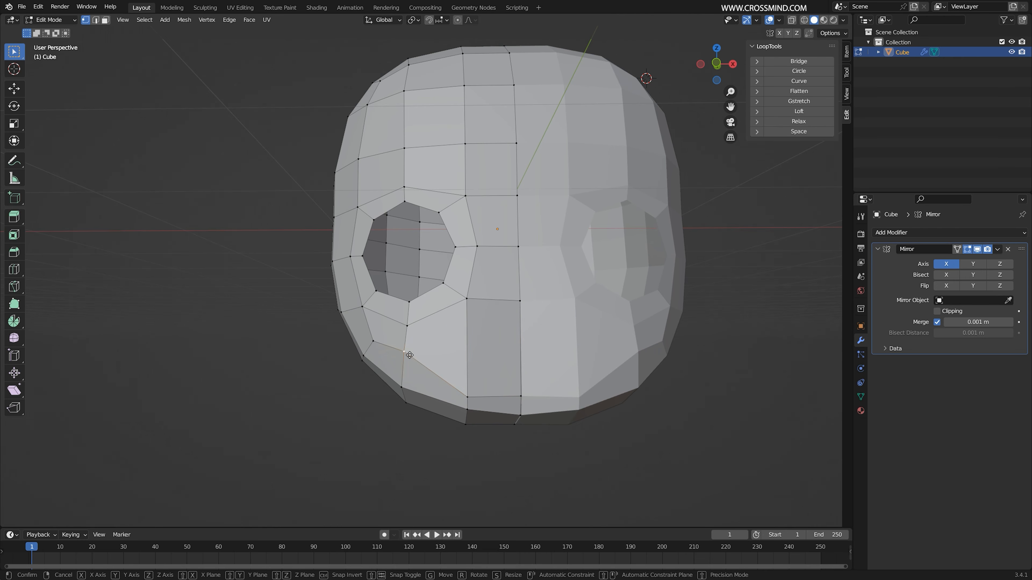
pyautogui.press('g')
pyautogui.click(410, 375)
pyautogui.keyDown('shift'); pyautogui.moveTo(471, 377); pyautogui.dragTo(433, 397, button='middle'); pyautogui.keyUp('shift')
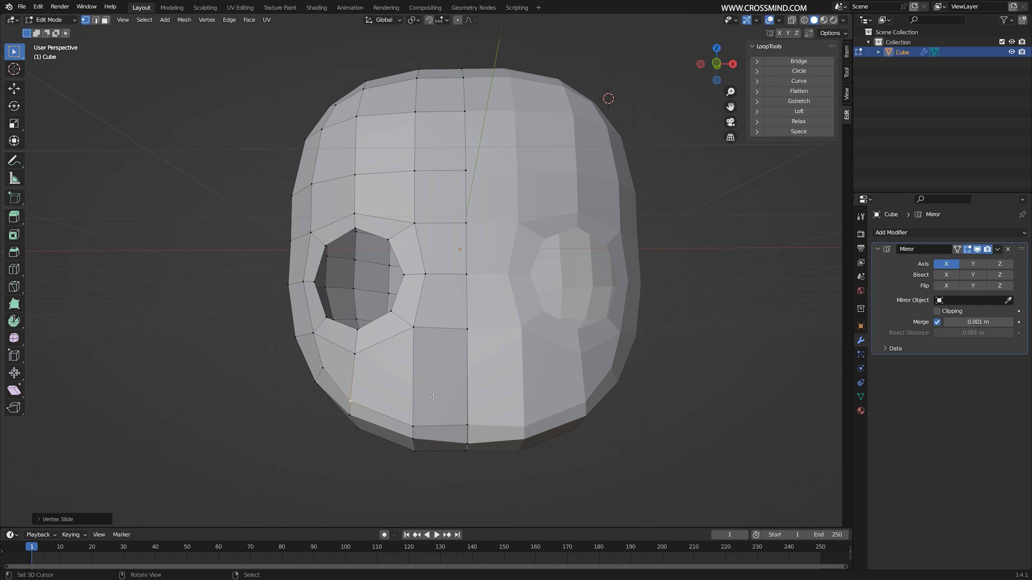
# Shade the whole head smooth in Object Mode and save the file
pyautogui.keyDown('ctrl'); pyautogui.keyDown('alt'); pyautogui.click(434, 397); pyautogui.keyUp('alt'); pyautogui.keyUp('ctrl')
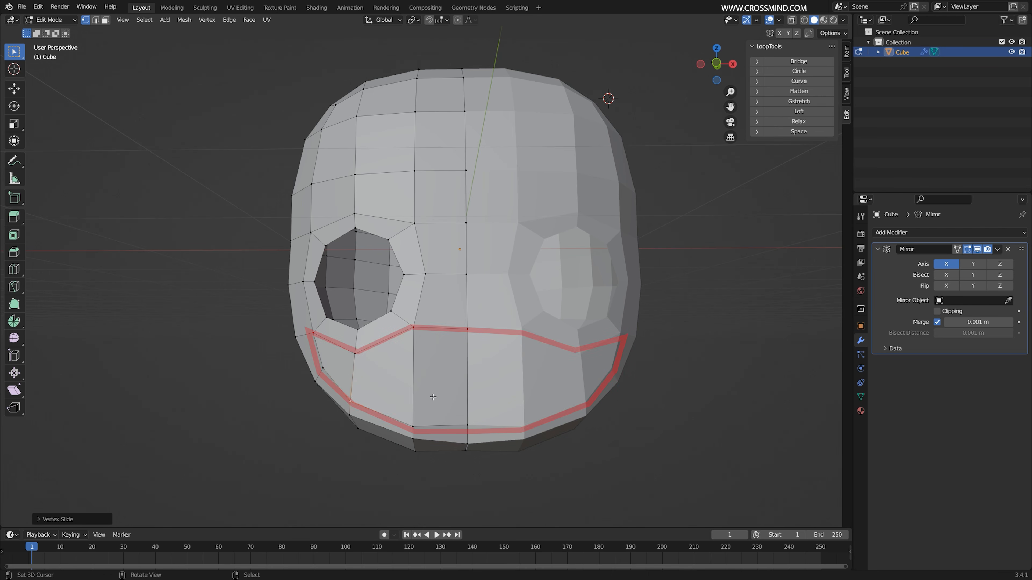
pyautogui.moveTo(433, 397); pyautogui.dragTo(593, 280, button='middle')
pyautogui.press('Tab')
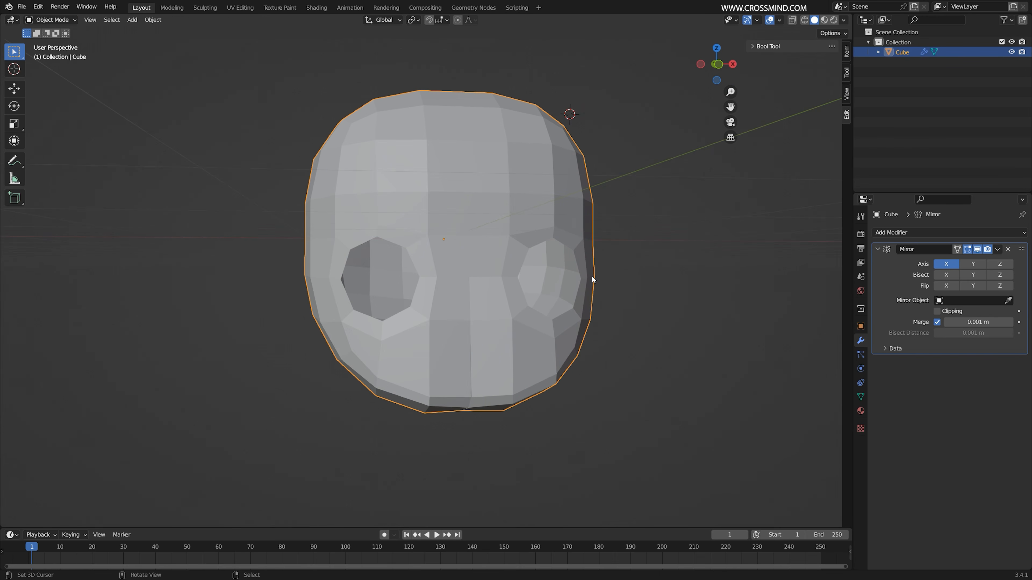
pyautogui.rightClick(620, 238)
pyautogui.click(620, 237)
pyautogui.moveTo(619, 236); pyautogui.dragTo(554, 305, button='middle')
pyautogui.hotkey('ctrl', 's')
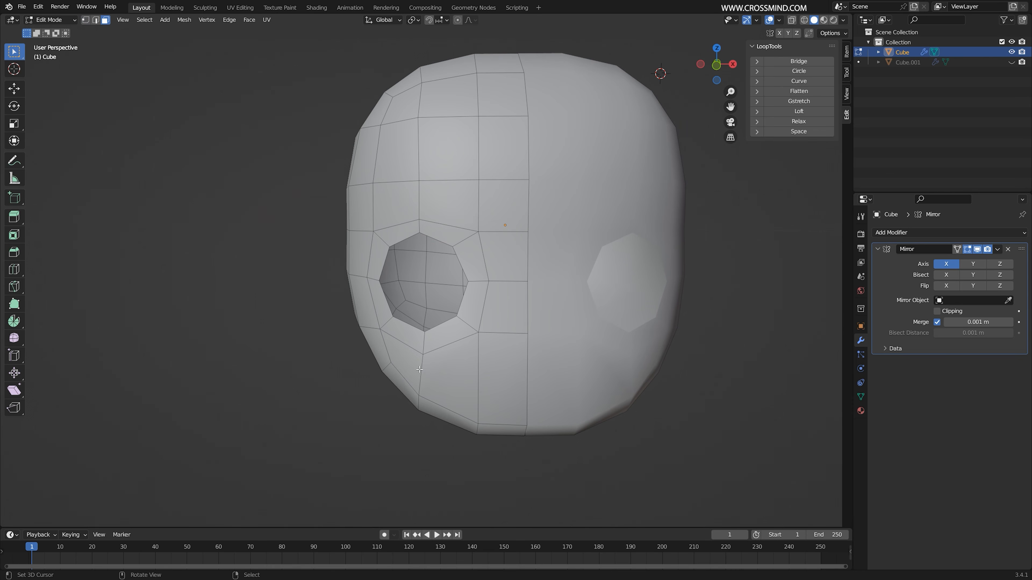
# Inset the two mouth-area faces beside the centreline by 0.1214 m with Boundary turned off
pyautogui.click(402, 362)
pyautogui.keyDown('shift'); pyautogui.click(451, 378); pyautogui.keyUp('shift')
pyautogui.click(456, 385)
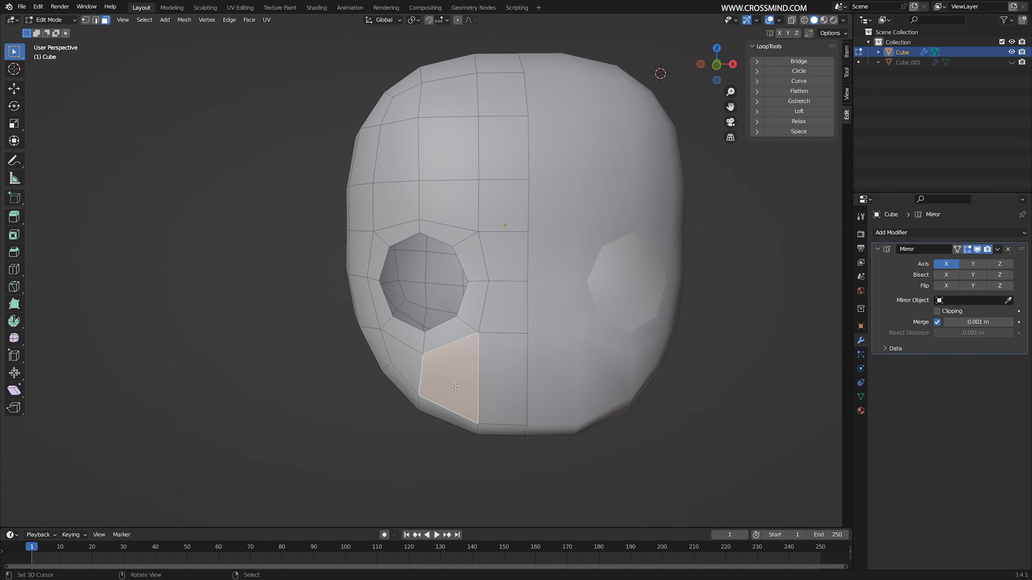
pyautogui.keyDown('shift'); pyautogui.click(512, 384); pyautogui.keyUp('shift')
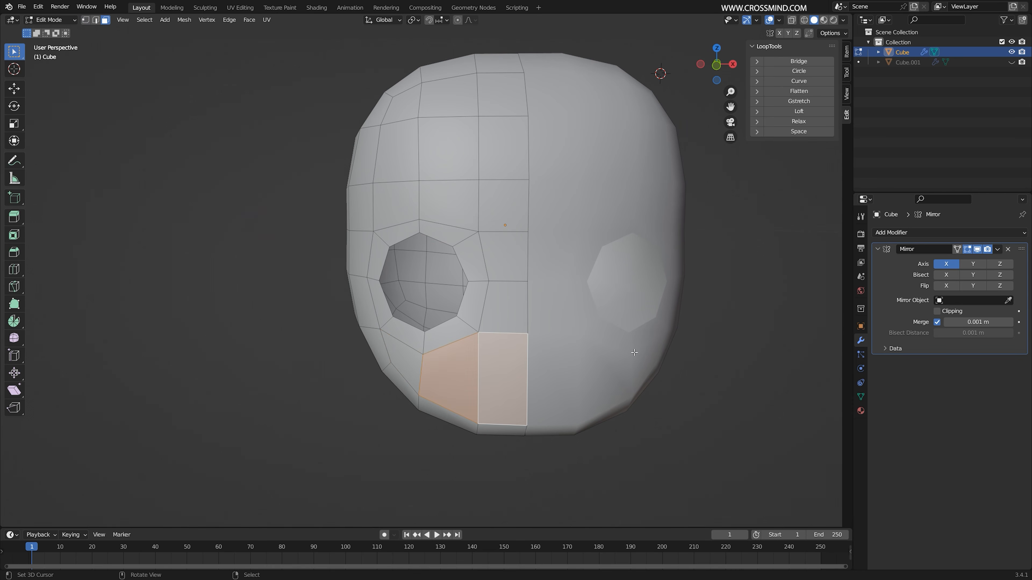
pyautogui.press('i')
pyautogui.click(600, 365)
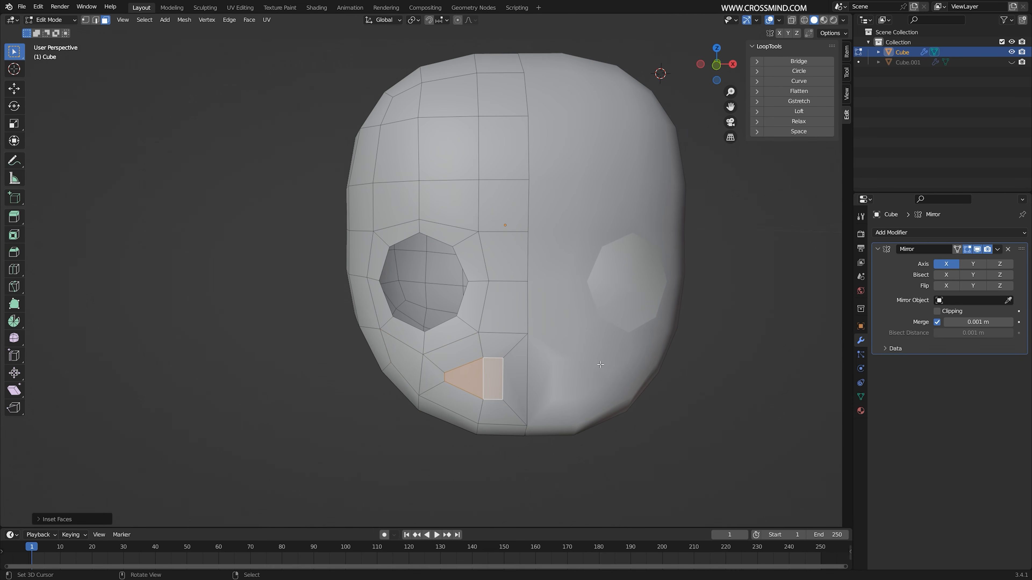
pyautogui.click(85, 518)
pyautogui.click(101, 418)
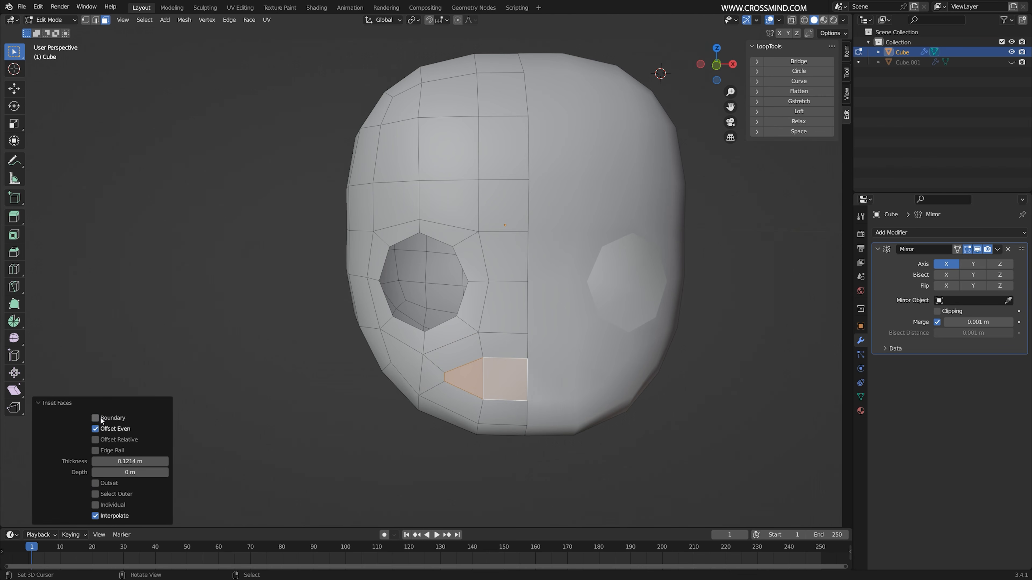
# Inset the mouth faces again by 0.02979 m and scale them nearly flat along Z into a thin slit
pyautogui.moveTo(540, 378); pyautogui.dragTo(560, 401, button='middle')
pyautogui.scroll(2, 550, 383)
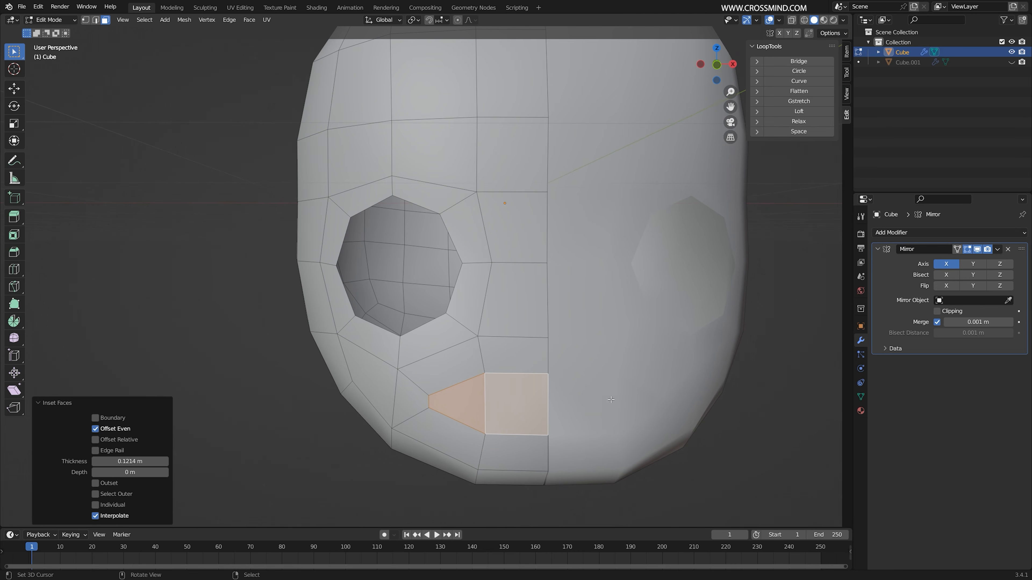
pyautogui.press('i')
pyautogui.click(650, 397)
pyautogui.press('s')
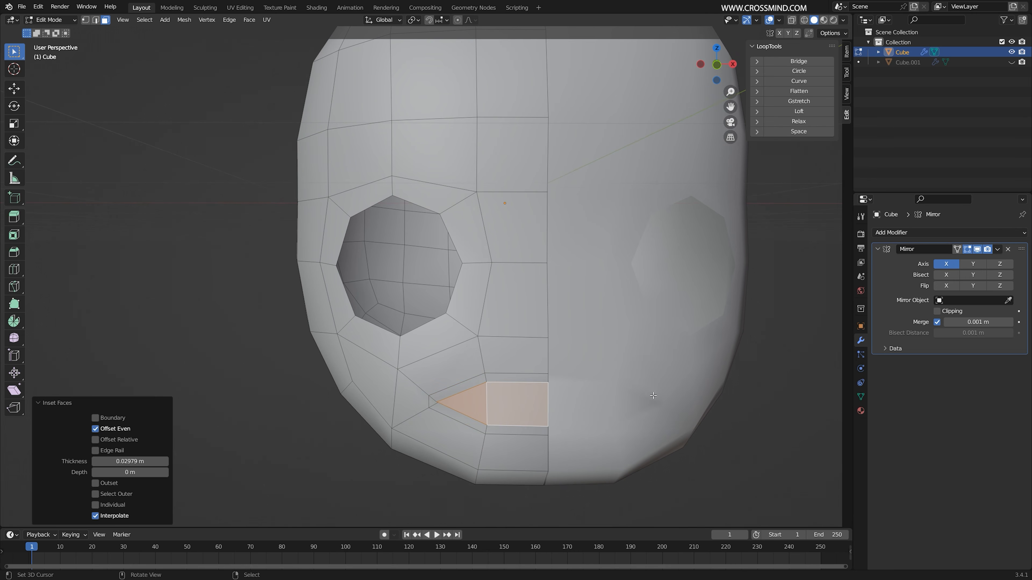
pyautogui.press('z')
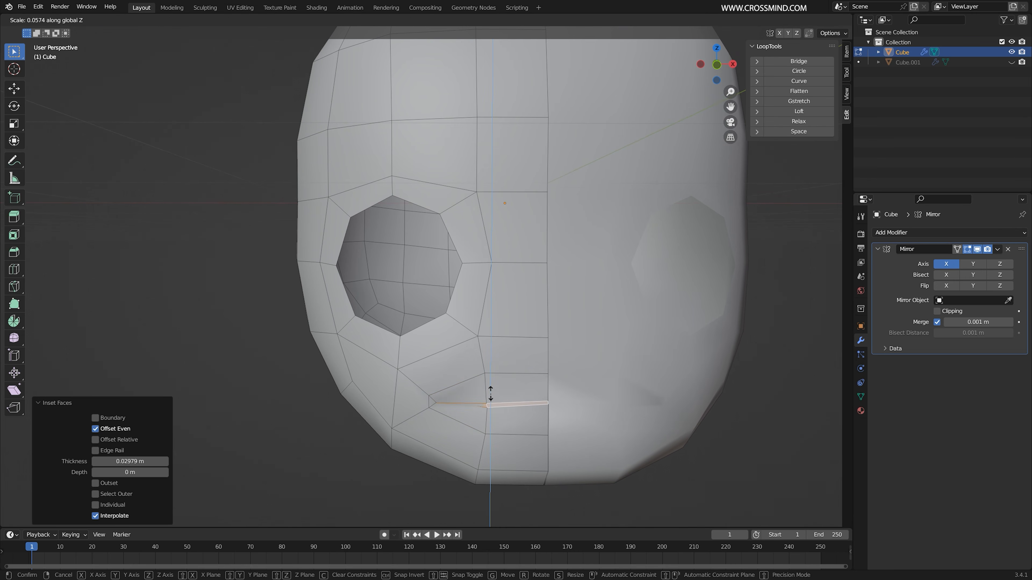
pyautogui.click(491, 394)
# In wireframe shading, separate the mouth slit's two outer corner vertices by moving them slightly, and return to solid shading
pyautogui.keyDown('shift'); pyautogui.moveTo(490, 393); pyautogui.dragTo(491, 347, button='middle'); pyautogui.keyUp('shift')
pyautogui.scroll(1, 491, 357)
pyautogui.press('1')
pyautogui.rightClick(416, 353)
pyautogui.scroll(2, 422, 366)
pyautogui.moveTo(439, 384); pyautogui.dragTo(427, 387, button='middle')
pyautogui.hotkey('shift', 'z')
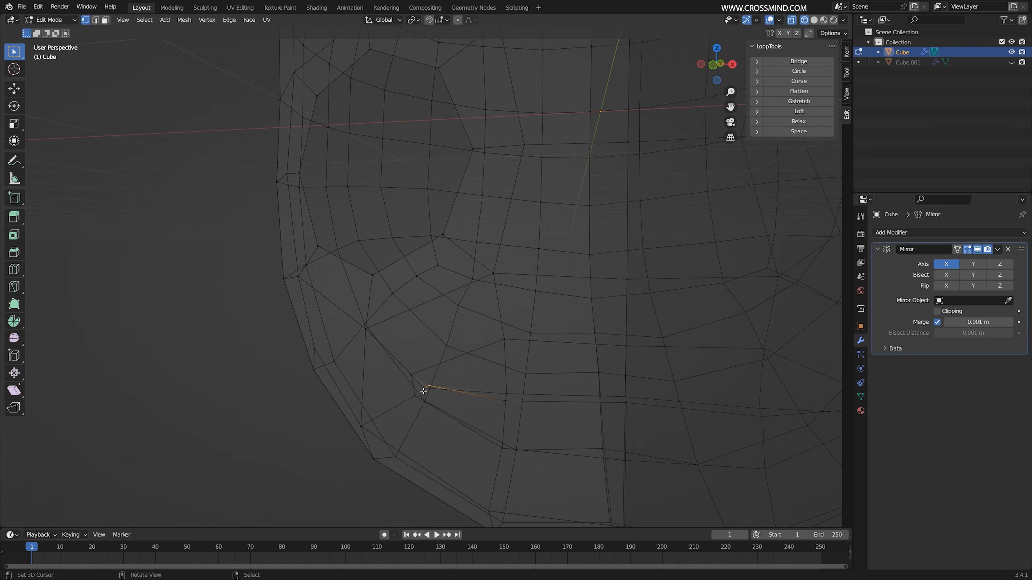
pyautogui.press('g')
pyautogui.click(431, 384)
pyautogui.rightClick(429, 387)
pyautogui.press('g')
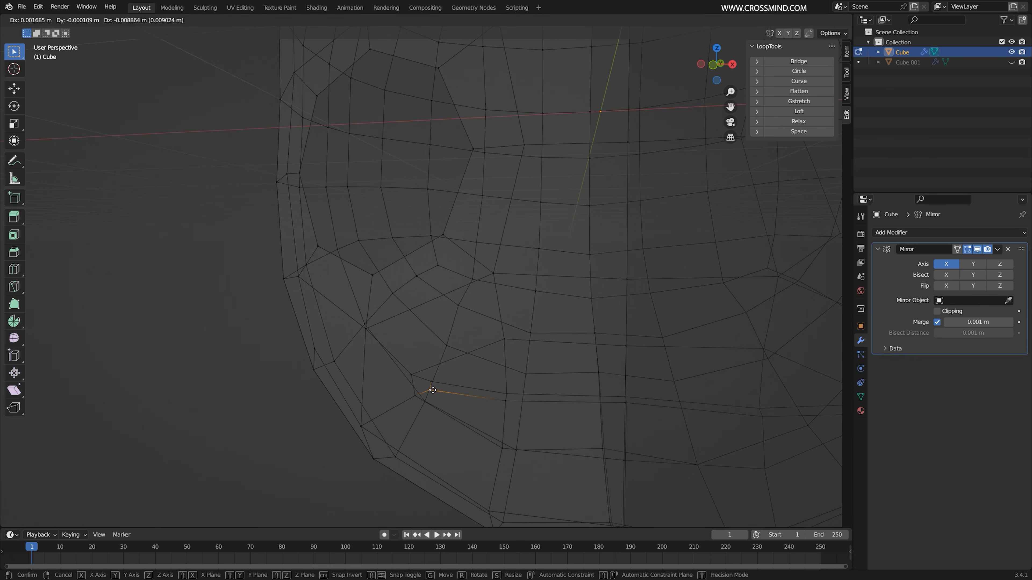
pyautogui.click(429, 392)
pyautogui.press('z')
pyautogui.click(584, 394)
# Reposition a single mouth slit vertex, and shift two neighbouring slit vertices along the Y axis
pyautogui.moveTo(584, 394)
pyautogui.mouseDown(button='middle')
pyautogui.moveTo(546, 364)
pyautogui.moveTo(584, 325)
pyautogui.mouseUp(button='middle')
pyautogui.scroll(3, 561, 367)
pyautogui.rightClick(552, 368)
pyautogui.press('g')
pyautogui.click(537, 373)
pyautogui.moveTo(589, 368); pyautogui.dragTo(565, 361, button='middle')
pyautogui.rightClick(517, 349)
pyautogui.keyDown('shift'); pyautogui.rightClick(576, 337); pyautogui.keyUp('shift')
pyautogui.press('g')
pyautogui.press('y')
pyautogui.click(546, 358)
# Extrude the two narrow mouth slit faces inward about 0.057 m
pyautogui.press('3')
pyautogui.rightClick(490, 351)
pyautogui.keyDown('shift'); pyautogui.rightClick(548, 344); pyautogui.keyUp('shift')
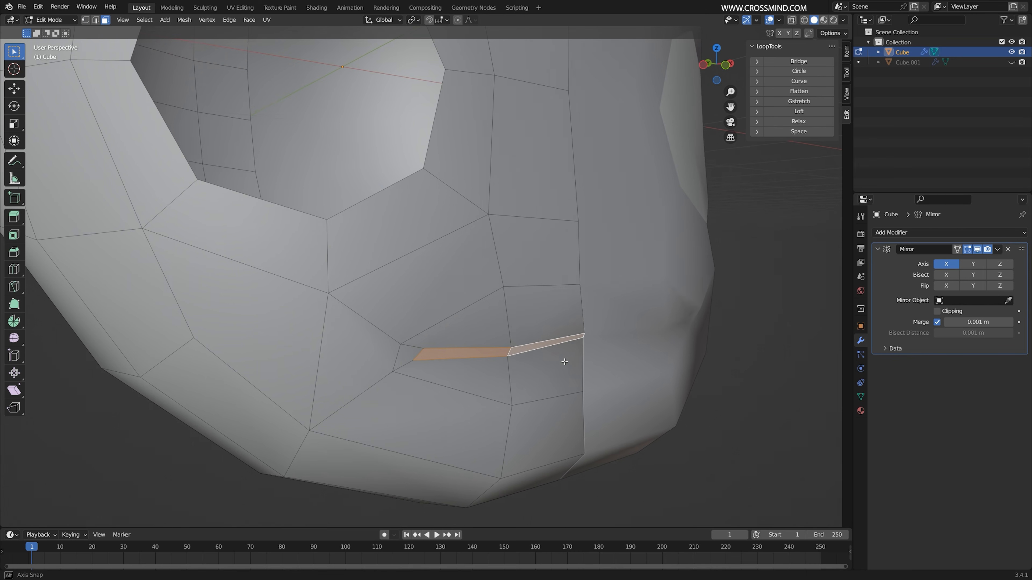
pyautogui.press('e')
pyautogui.click(526, 357)
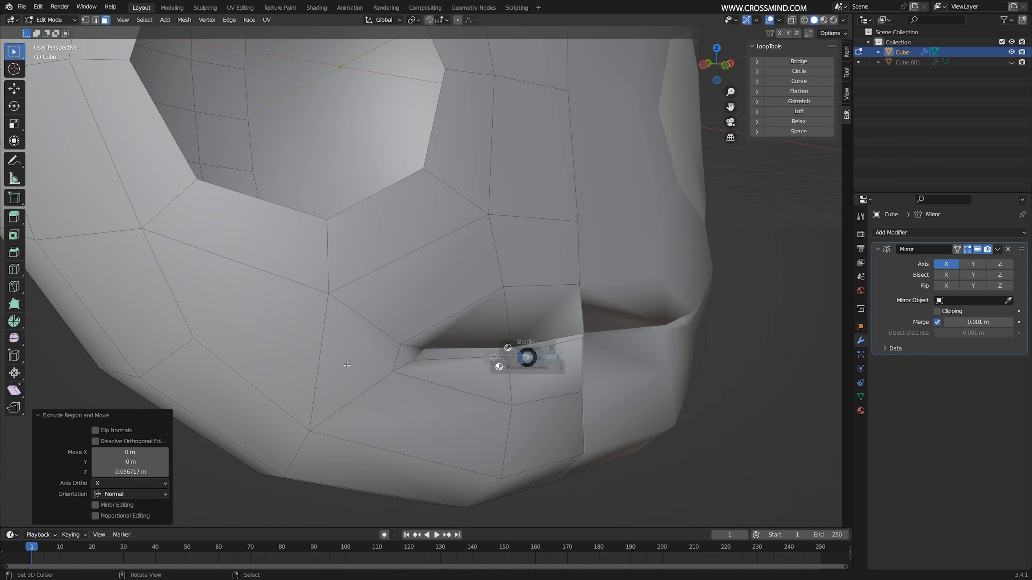
# In wireframe shading, move the extruded mouth faces about 0.19 m back along Y and scale them along Y
pyautogui.hotkey('shift', 'z')
pyautogui.moveTo(512, 357); pyautogui.dragTo(515, 358, button='middle')
pyautogui.press('g')
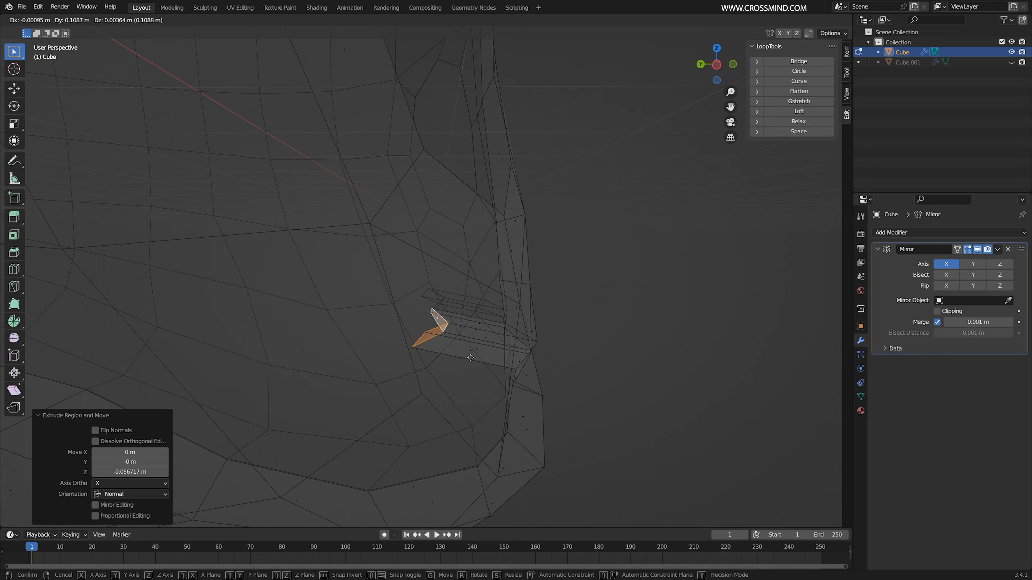
pyautogui.click(406, 349)
pyautogui.moveTo(407, 349); pyautogui.dragTo(398, 353, button='middle')
pyautogui.press('s')
pyautogui.press('y')
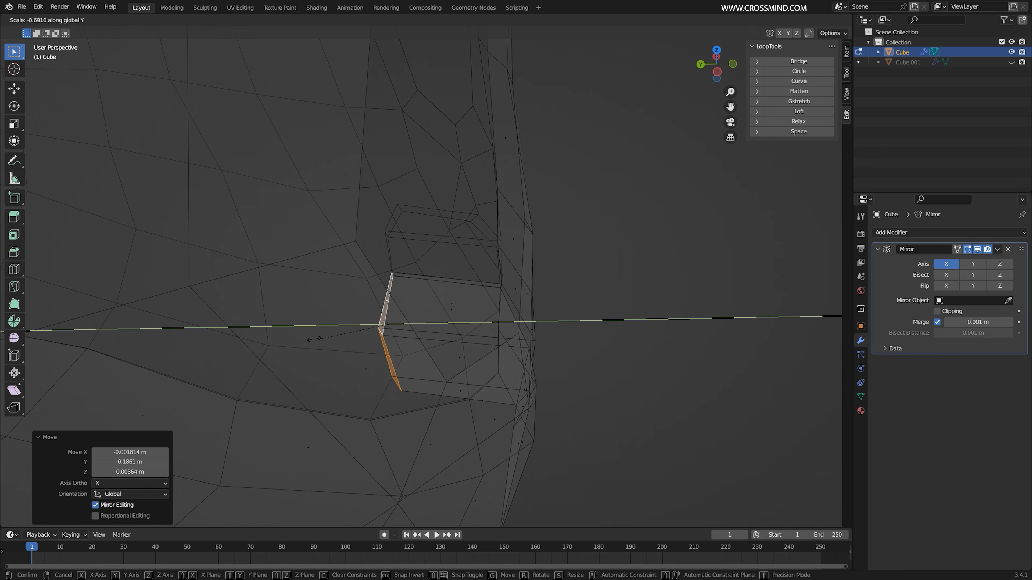
pyautogui.click(385, 343)
pyautogui.moveTo(385, 343)
pyautogui.mouseDown(button='middle')
pyautogui.moveTo(433, 302)
pyautogui.moveTo(491, 328)
pyautogui.mouseUp(button='middle')
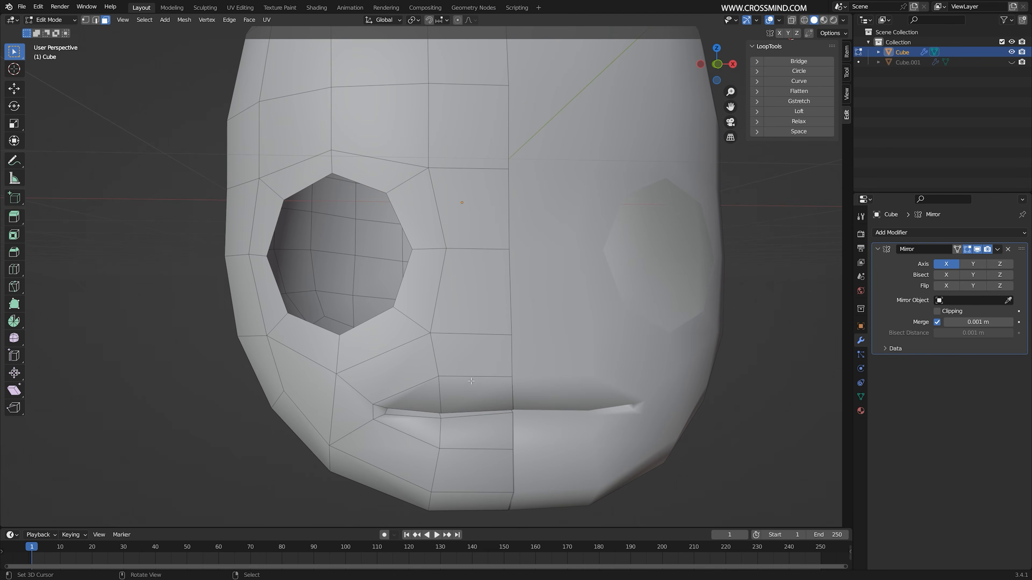
# Extrude the face beside the centre line between eyes and mouth to start the nose, and scale the extruded face
pyautogui.moveTo(470, 399); pyautogui.dragTo(505, 289, button='middle')
pyautogui.press('ctrl+KP_3')
pyautogui.scroll(3, 505, 289)
pyautogui.click(505, 289)
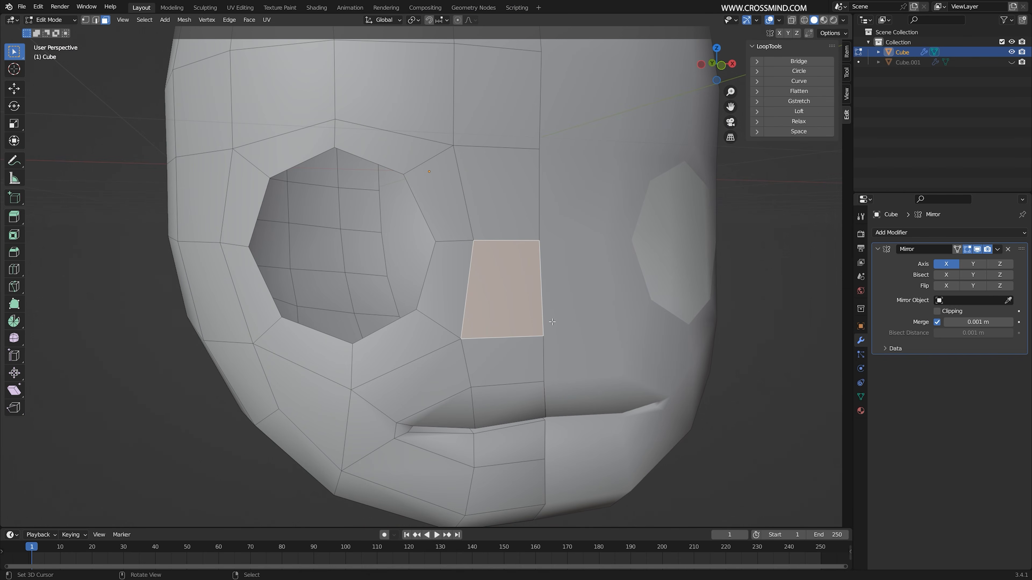
pyautogui.moveTo(545, 321); pyautogui.dragTo(466, 286, button='middle')
pyautogui.press('e')
pyautogui.click(554, 342)
pyautogui.press('s')
pyautogui.click(601, 327)
# Delete the nose's inner face along the mirror seam and move its front face about 0.016 m along X
pyautogui.press('x')
pyautogui.click(576, 298)
pyautogui.click(466, 286)
pyautogui.press('g')
pyautogui.click(473, 287)
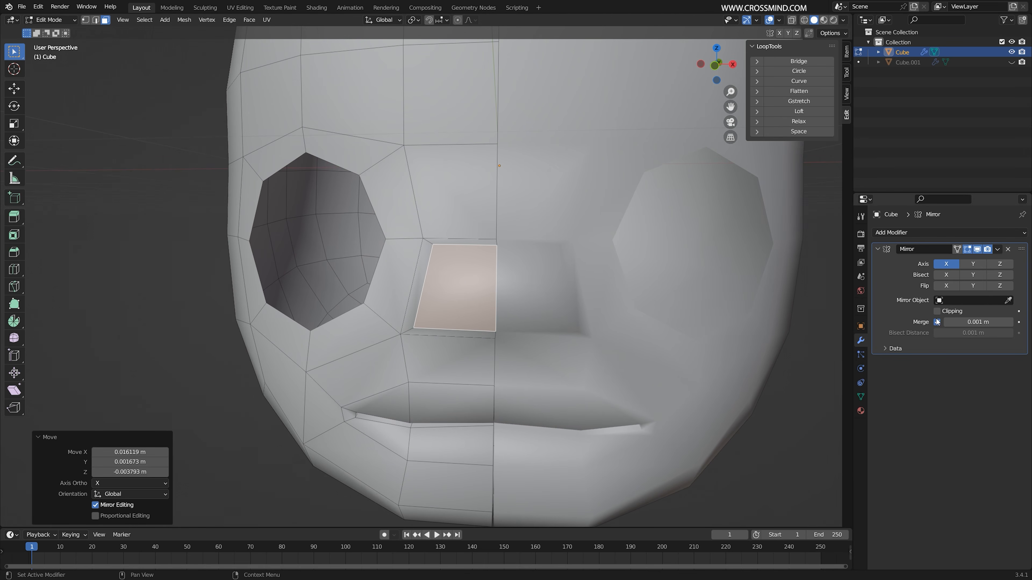
# With Mirror clipping enabled and merge off, scale the nose's front face to 0.85 and move it against the centre line
pyautogui.moveTo(533, 342); pyautogui.dragTo(544, 332, button='middle')
pyautogui.write('s.85')
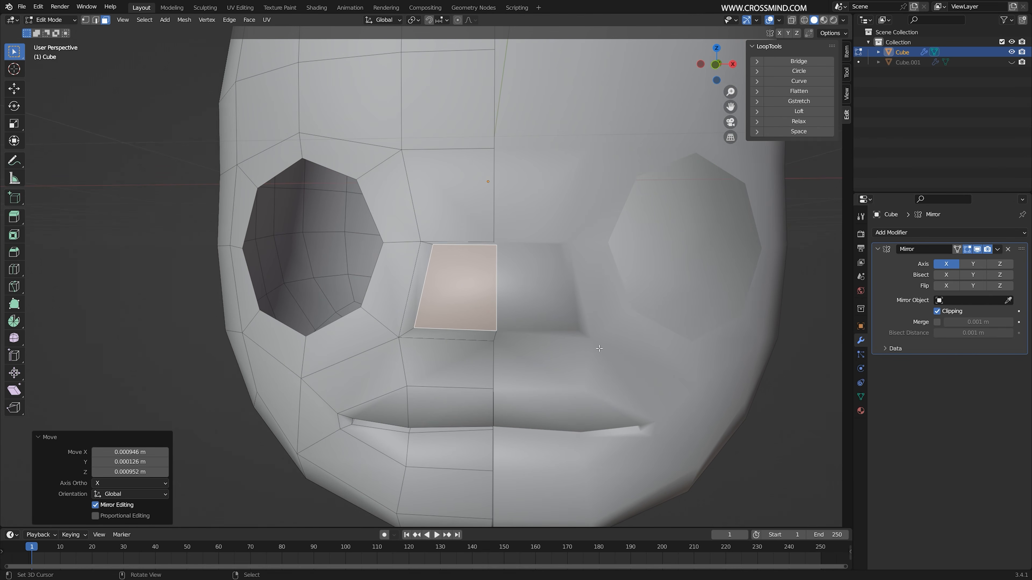
pyautogui.press('Return')
pyautogui.press('g')
pyautogui.click(578, 343)
pyautogui.press('g')
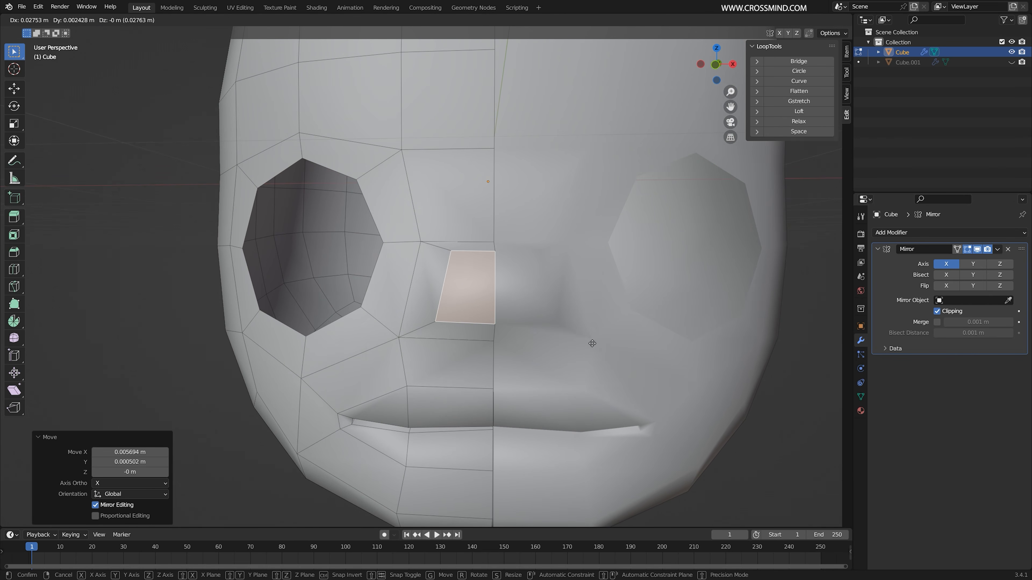
pyautogui.click(593, 343)
# Add a Subdivision Surface modifier with 2 viewport levels to the head and save the file
pyautogui.moveTo(557, 346)
pyautogui.mouseDown(button='middle')
pyautogui.moveTo(572, 348)
pyautogui.moveTo(546, 346)
pyautogui.moveTo(561, 341)
pyautogui.mouseUp(button='middle')
pyautogui.press('Tab')
pyautogui.scroll(-2, 571, 348)
pyautogui.click(967, 233)
pyautogui.click(829, 415)
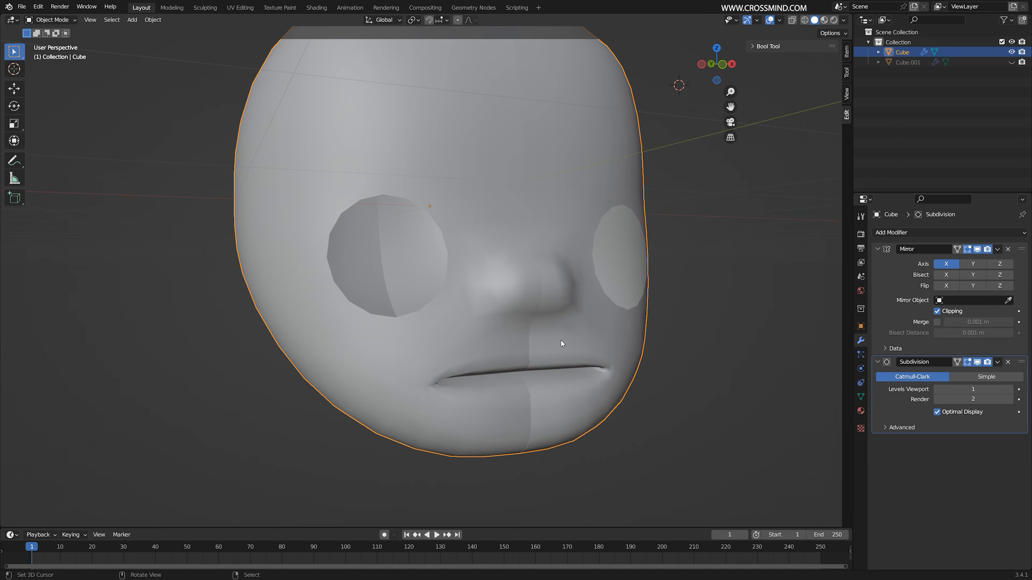
pyautogui.hotkey('ctrl', 's')
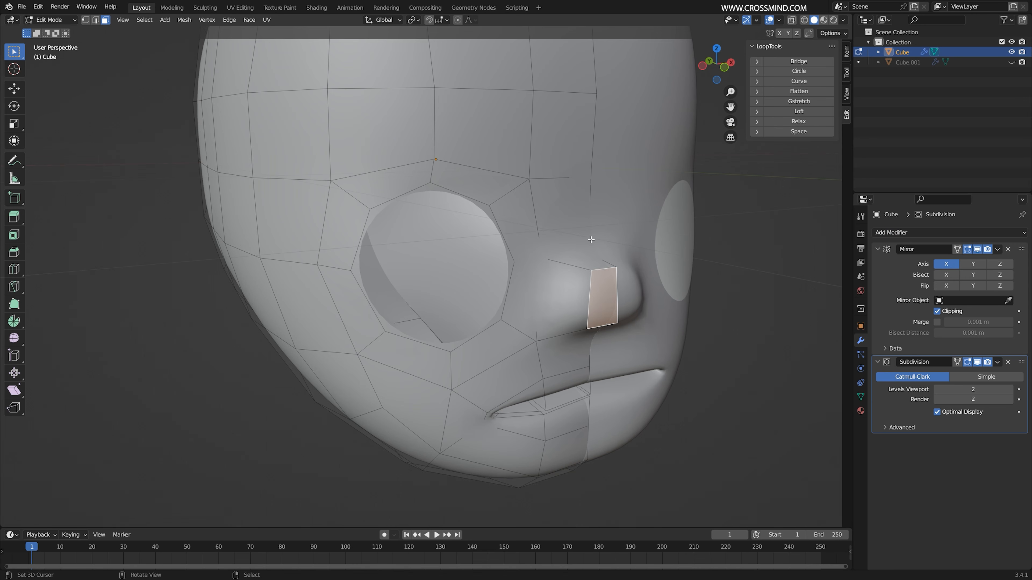
# Move the top edge of the nose's front face along Y and scale it narrower
pyautogui.press('2')
pyautogui.click(607, 268)
pyautogui.press('g')
pyautogui.press('y')
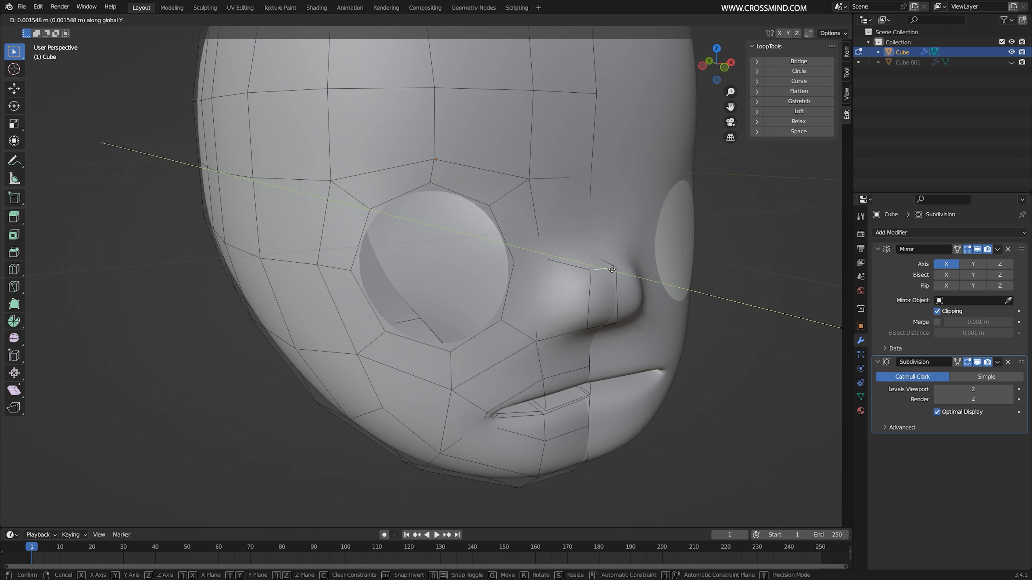
pyautogui.click(599, 263)
pyautogui.moveTo(598, 263); pyautogui.dragTo(656, 264, button='middle')
pyautogui.press('s')
pyautogui.click(633, 267)
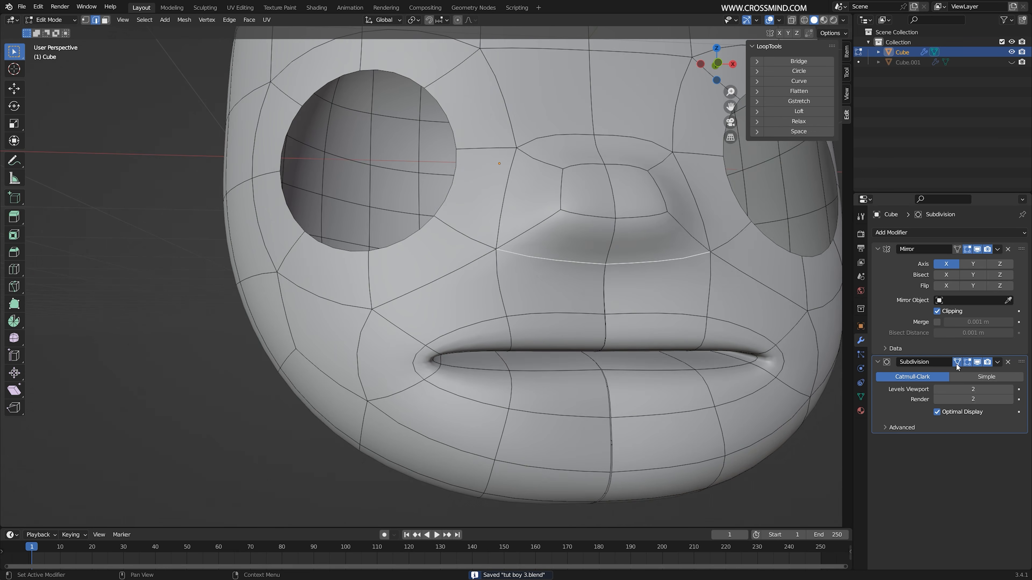
# With the Subdivision effect hidden in the viewport, add an unslid edge loop around the lips and move it along Y
pyautogui.moveTo(691, 354); pyautogui.dragTo(582, 330, button='middle')
pyautogui.click(977, 363)
pyautogui.hotkey('ctrl', 'r')
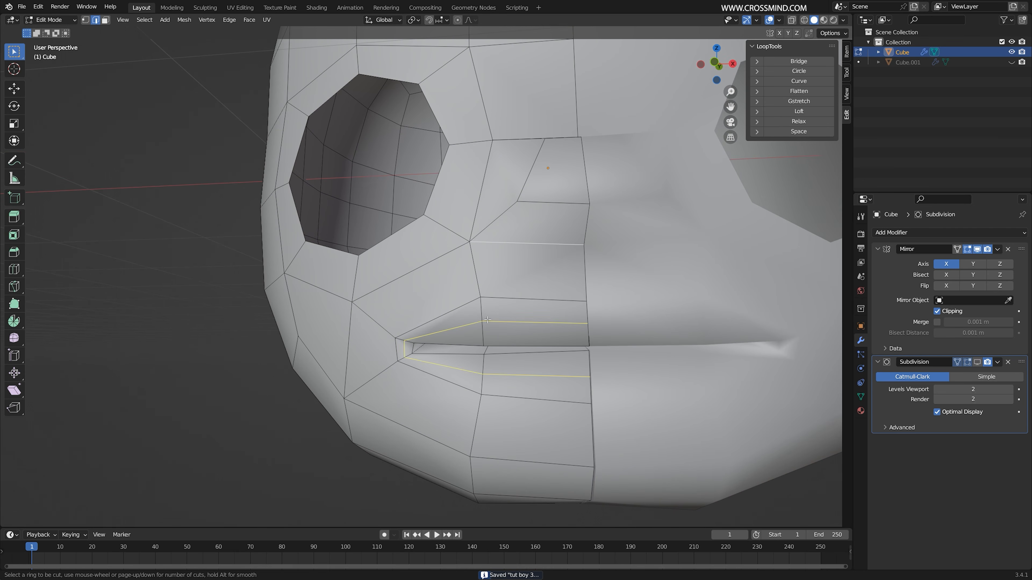
pyautogui.click(486, 334)
pyautogui.rightClick(486, 335)
pyautogui.moveTo(486, 333); pyautogui.dragTo(427, 351, button='middle')
pyautogui.press('g')
pyautogui.press('y')
pyautogui.click(559, 358)
# Select the edges at the mouth corner, scale them, and shift them about 0.005 m along X
pyautogui.keyDown('alt'); pyautogui.click(419, 351); pyautogui.keyUp('alt')
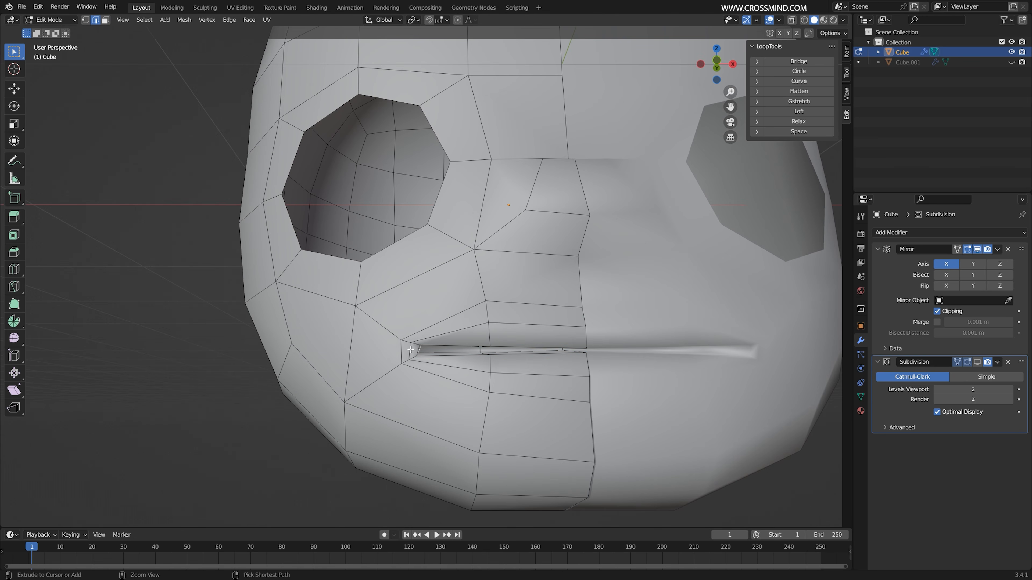
pyautogui.keyDown('ctrl'); pyautogui.rightClick(417, 351); pyautogui.keyUp('ctrl')
pyautogui.press('s')
pyautogui.click(443, 355)
pyautogui.press('g')
pyautogui.moveTo(444, 350); pyautogui.dragTo(513, 332, button='middle')
pyautogui.click(459, 363)
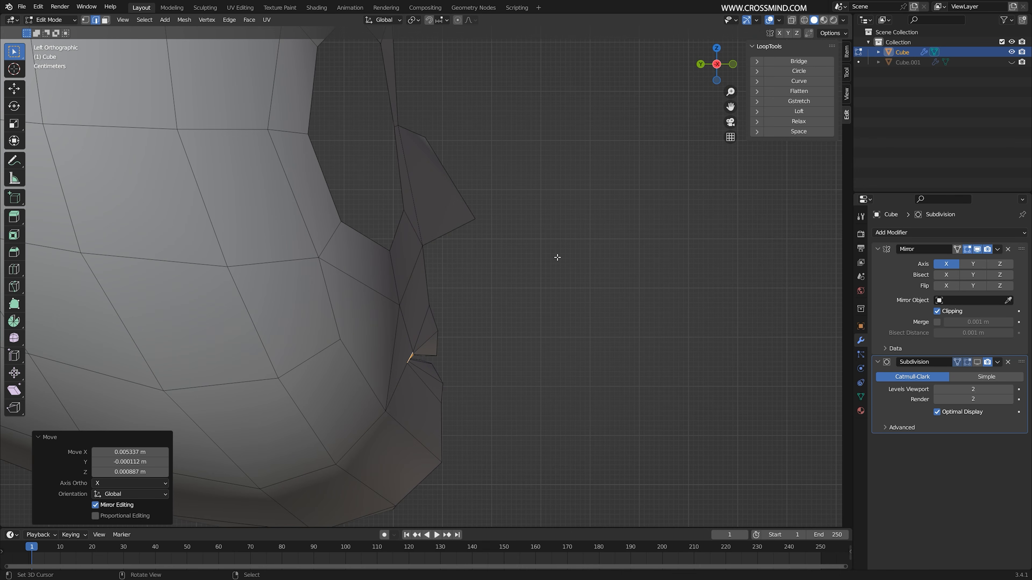
# In left view with proportional editing, move the mouth corner about 0.051 m back along Y and 0.012 m down
pyautogui.keyDown('shift'); pyautogui.moveTo(427, 393); pyautogui.dragTo(520, 342, button='middle'); pyautogui.keyUp('shift')
pyautogui.press('g')
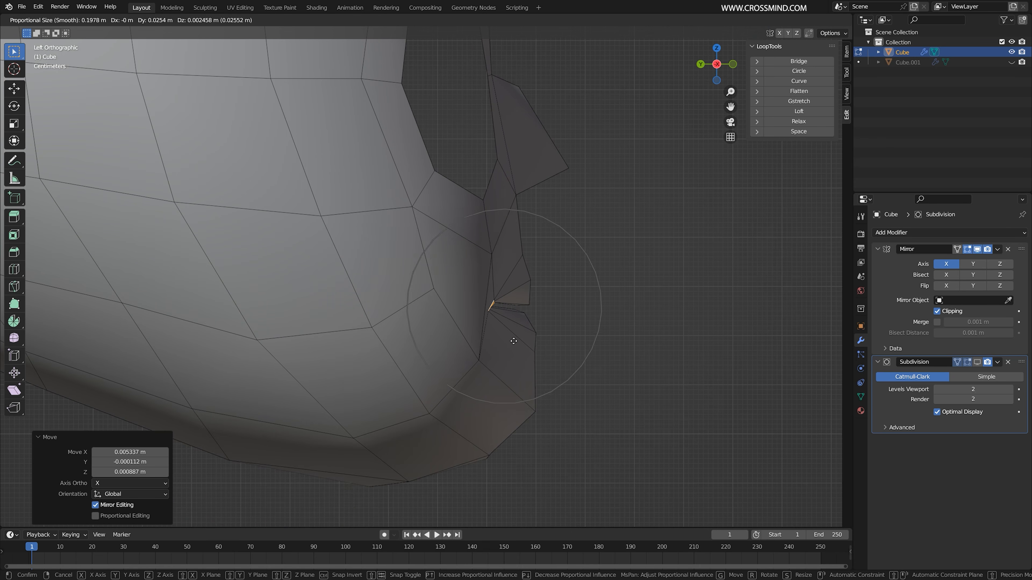
pyautogui.scroll(-2, 508, 346)
pyautogui.click(500, 349)
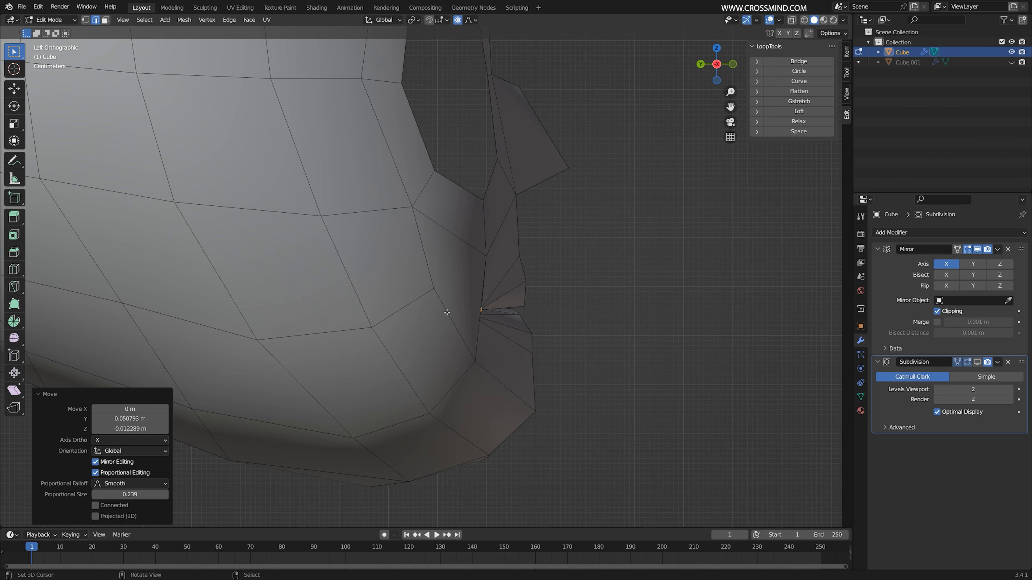
# Select the jaw edge behind the mouth and move it proportionally about 0.065 m back along Y and 0.02 m down
pyautogui.click(403, 308)
pyautogui.press('g')
pyautogui.scroll(-3, 403, 306)
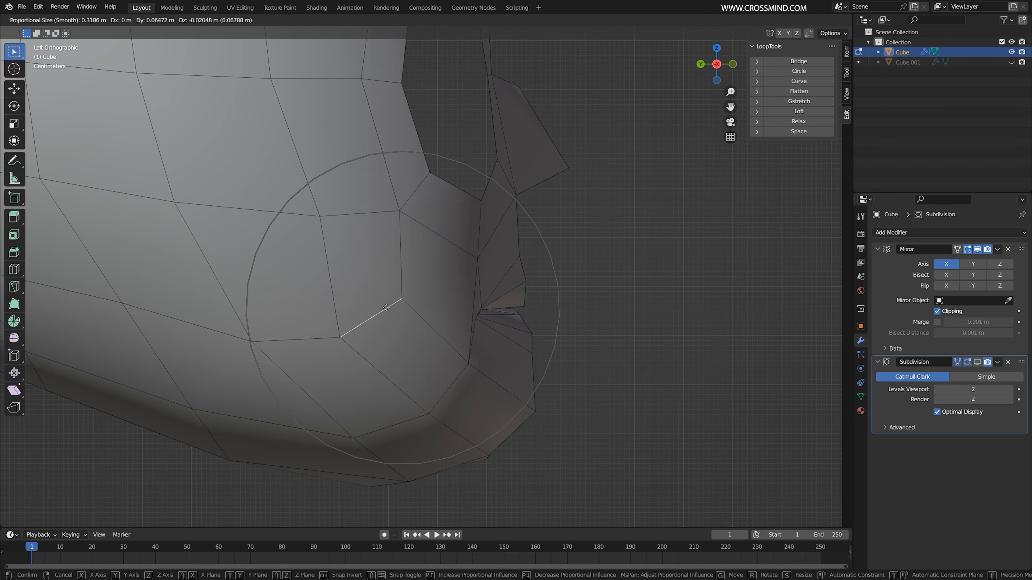
pyautogui.click(385, 306)
# Show the Subdivision effect in the viewport again and reposition the lower jaw with proportional editing
pyautogui.moveTo(537, 351)
pyautogui.mouseDown(button='middle')
pyautogui.moveTo(576, 323)
pyautogui.moveTo(570, 291)
pyautogui.moveTo(543, 260)
pyautogui.moveTo(514, 307)
pyautogui.moveTo(536, 303)
pyautogui.moveTo(483, 346)
pyautogui.moveTo(541, 337)
pyautogui.mouseUp(button='middle')
pyautogui.click(977, 363)
pyautogui.scroll(-1, 540, 337)
pyautogui.click(469, 461)
pyautogui.moveTo(500, 439); pyautogui.dragTo(473, 465, button='middle')
pyautogui.press('g')
pyautogui.click(477, 467)
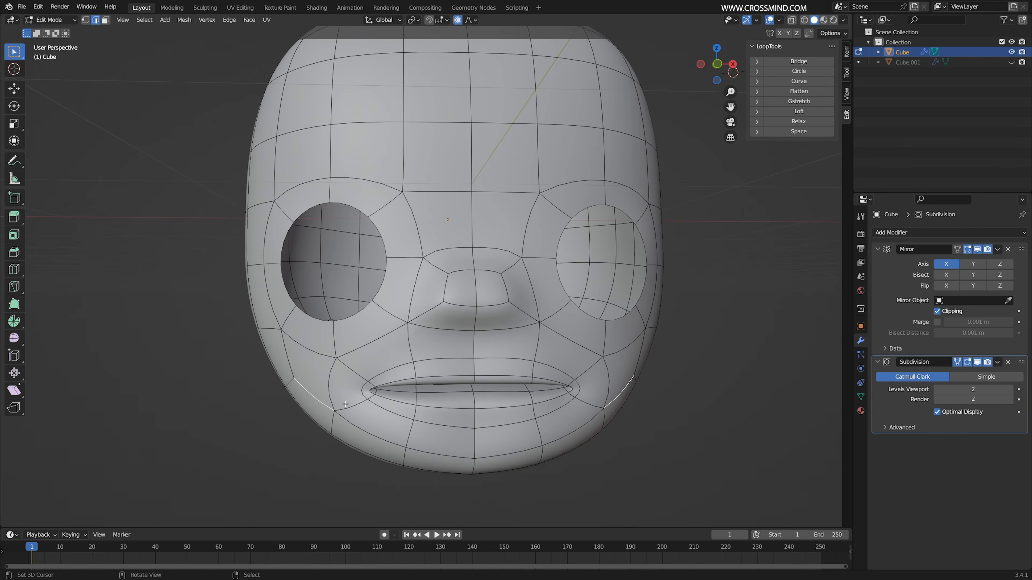
# Set the transform orientation to Normal and pull a face on the side of the jaw outward along its normal
pyautogui.press('3')
pyautogui.rightClick(319, 405)
pyautogui.moveTo(354, 409); pyautogui.dragTo(309, 419, button='middle')
pyautogui.click(378, 19)
pyautogui.click(371, 65)
pyautogui.click(13, 88)
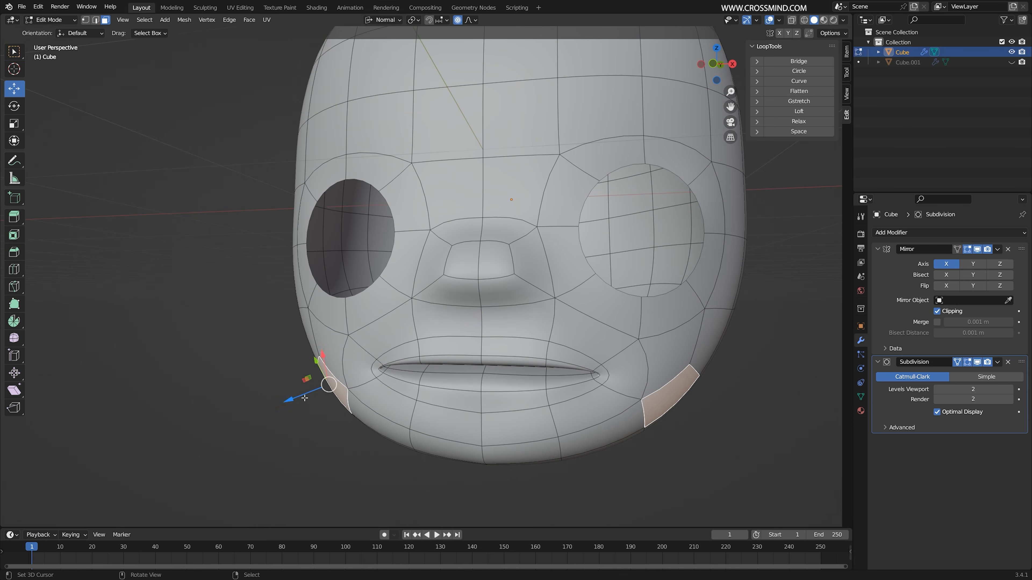
pyautogui.moveTo(290, 399); pyautogui.dragTo(276, 405)
# Select the eye opening's edge loop and move it about 0.016 m toward the nose along its normal X axis
pyautogui.press('2')
pyautogui.keyDown('alt'); pyautogui.rightClick(390, 259); pyautogui.keyUp('alt')
pyautogui.moveTo(324, 234); pyautogui.dragTo(329, 235)
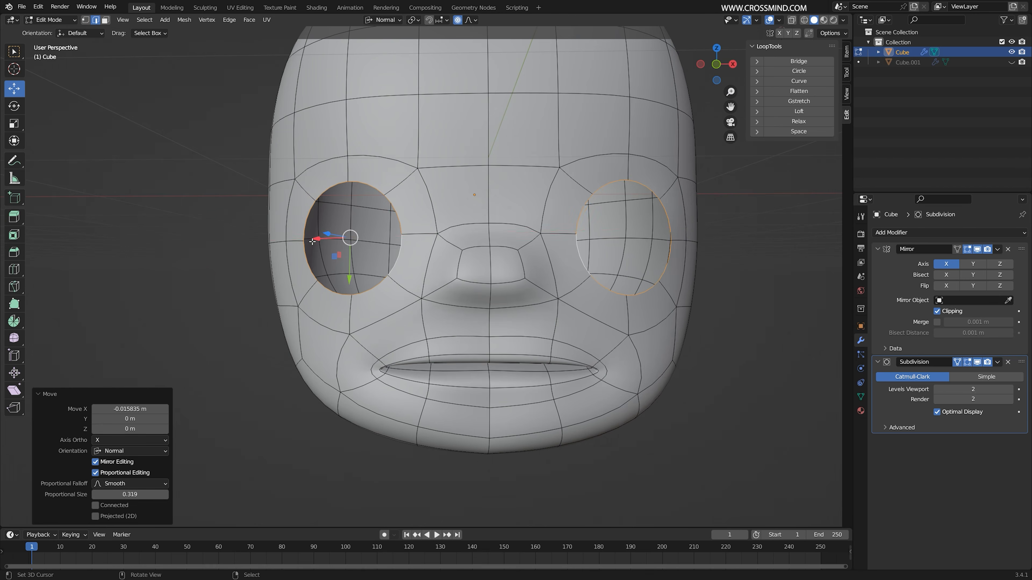
pyautogui.moveTo(328, 239); pyautogui.dragTo(402, 239, button='middle')
# Push the faces on the side of the head behind the eye inward along their normals with proportional editing
pyautogui.scroll(-2, 309, 248)
pyautogui.rightClick(294, 237)
pyautogui.scroll(1, 260, 236)
pyautogui.moveTo(294, 237); pyautogui.dragTo(223, 225, button='middle')
pyautogui.moveTo(224, 224); pyautogui.dragTo(237, 227)
pyautogui.moveTo(237, 227); pyautogui.dragTo(297, 230, button='middle')
pyautogui.rightClick(226, 225)
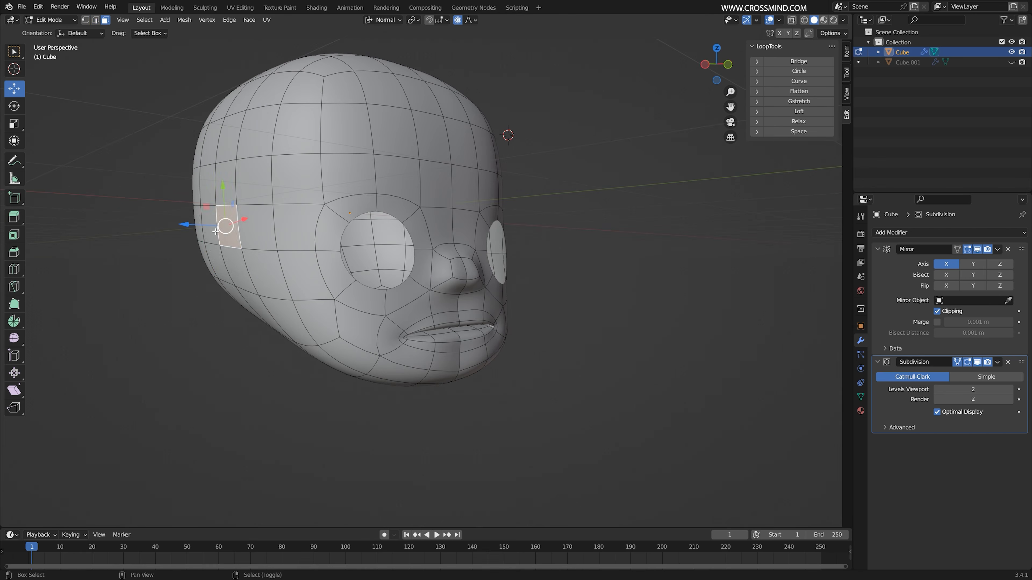
pyautogui.keyDown('shift'); pyautogui.rightClick(229, 268); pyautogui.keyUp('shift')
pyautogui.moveTo(230, 264); pyautogui.dragTo(171, 253, button='middle')
pyautogui.moveTo(181, 251); pyautogui.dragTo(192, 250)
# In left side view, select a face under the jaw and rotate it with a wide proportional falloff
pyautogui.scroll(-1, 195, 250)
pyautogui.rightClick(357, 385)
pyautogui.press('ctrl+KP_3')
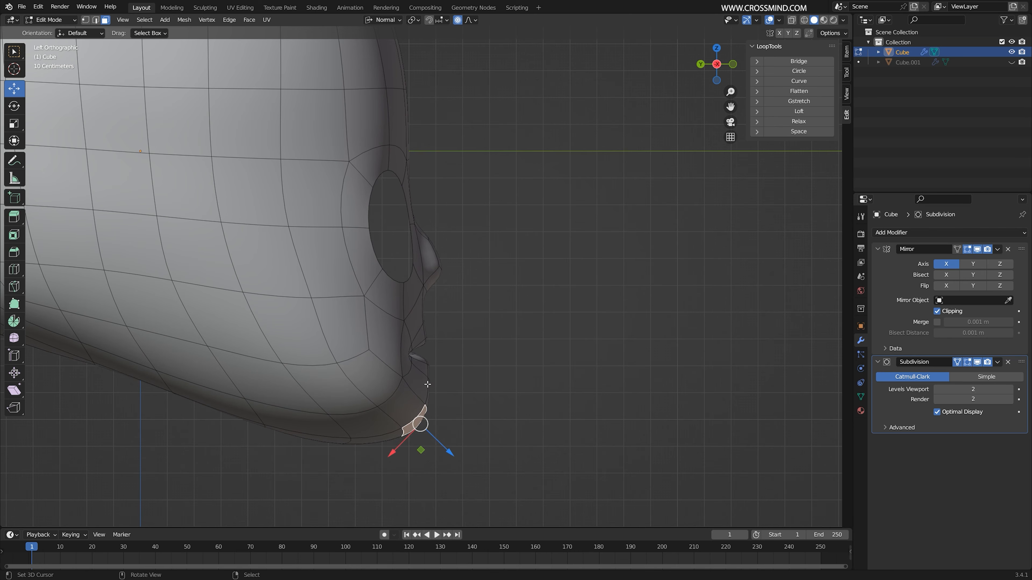
pyautogui.rightClick(298, 420)
pyautogui.press('r')
pyautogui.scroll(-5, 500, 376)
pyautogui.click(470, 380)
# In right side view, select a lower jaw face and move it slightly with proportional editing
pyautogui.keyDown('shift'); pyautogui.moveTo(470, 380); pyautogui.dragTo(515, 377, button='middle'); pyautogui.keyUp('shift')
pyautogui.keyDown('ctrl'); pyautogui.moveTo(515, 377); pyautogui.dragTo(524, 397, button='middle'); pyautogui.keyUp('ctrl')
pyautogui.press('KP_3')
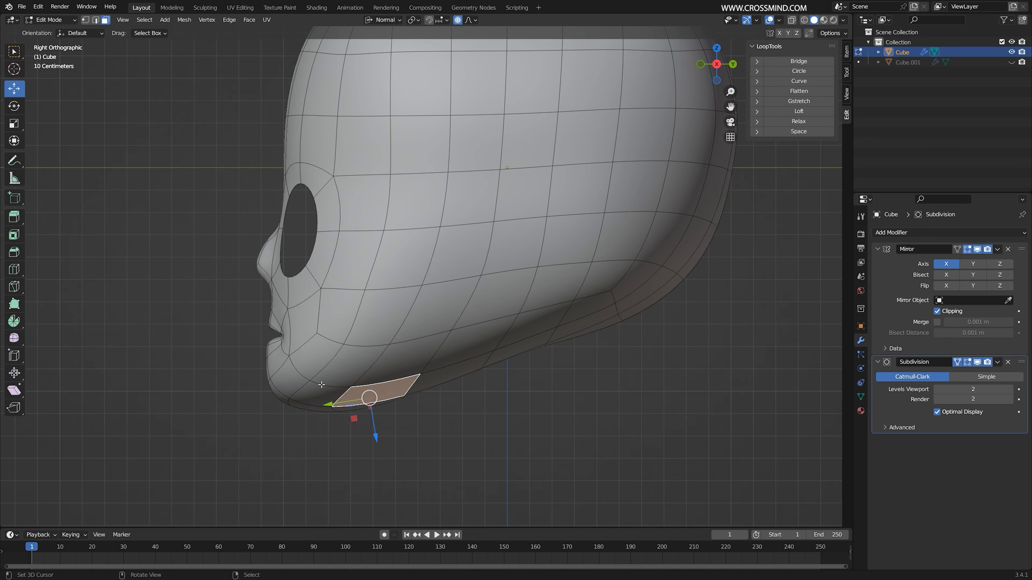
pyautogui.keyDown('shift'); pyautogui.moveTo(320, 382); pyautogui.dragTo(346, 392, button='middle'); pyautogui.keyUp('shift')
pyautogui.rightClick(380, 375)
pyautogui.press('g')
pyautogui.click(388, 373)
# Rotate the bottom chin face and move it proportionally about 0.04 m along Y and 0.007 m up
pyautogui.rightClick(342, 415)
pyautogui.press('r')
pyautogui.click(544, 361)
pyautogui.press('g')
pyautogui.click(551, 363)
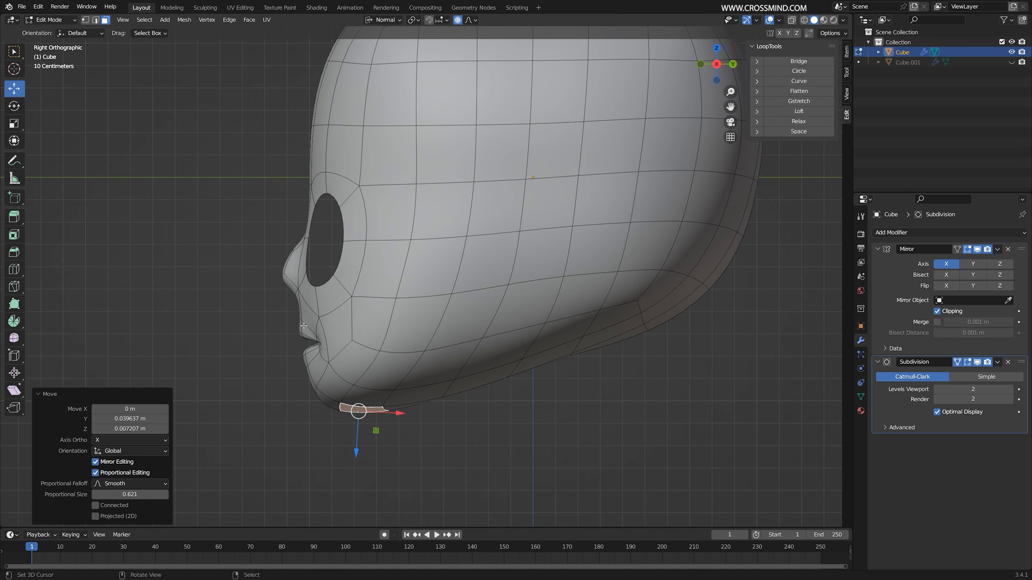
# From the front, reposition the chin's bottom face and push it about 0.006 m inward along its normal
pyautogui.moveTo(251, 346); pyautogui.dragTo(357, 341, button='middle')
pyautogui.rightClick(362, 391)
pyautogui.scroll(1, 362, 391)
pyautogui.press('g')
pyautogui.click(370, 384)
pyautogui.moveTo(347, 459); pyautogui.dragTo(347, 455)
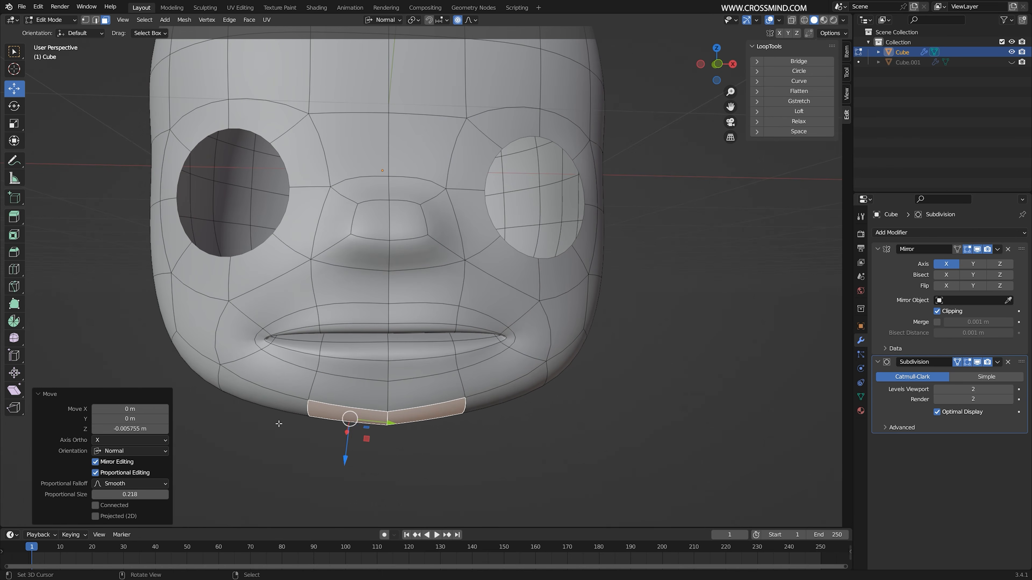
# Select the jaw face beside the chin and adjust its position with a smaller proportional falloff
pyautogui.rightClick(266, 401)
pyautogui.press('g')
pyautogui.scroll(11, 268, 404)
pyautogui.click(269, 406)
# Add a vertical edge loop beside the face's centre line through the nose and mouth, without sliding it
pyautogui.keyDown('shift'); pyautogui.moveTo(284, 388); pyautogui.dragTo(347, 423, button='middle'); pyautogui.keyUp('shift')
pyautogui.keyDown('ctrl'); pyautogui.moveTo(396, 397); pyautogui.dragTo(455, 395, button='middle'); pyautogui.keyUp('ctrl')
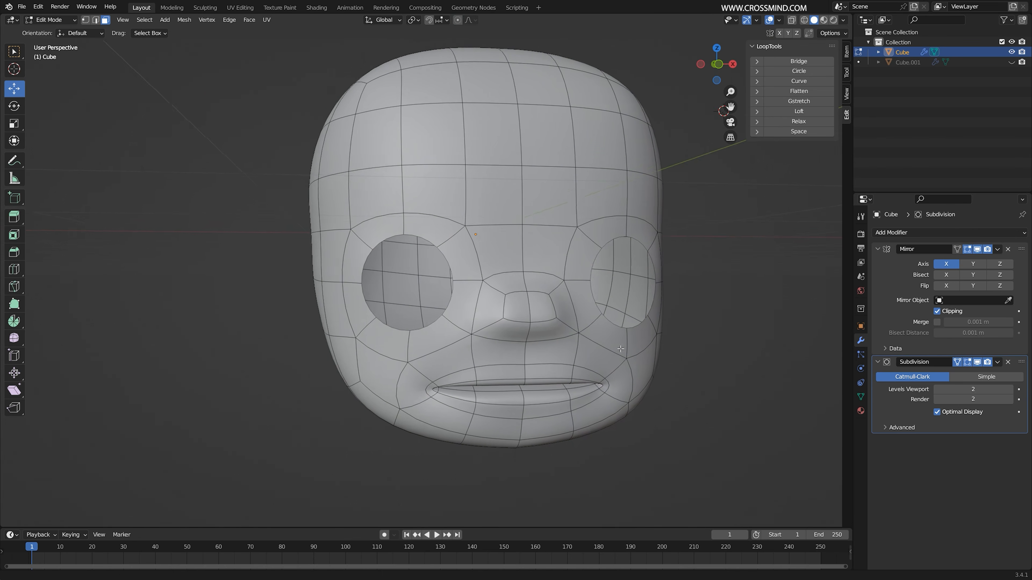
pyautogui.moveTo(411, 281); pyautogui.dragTo(456, 304, button='middle')
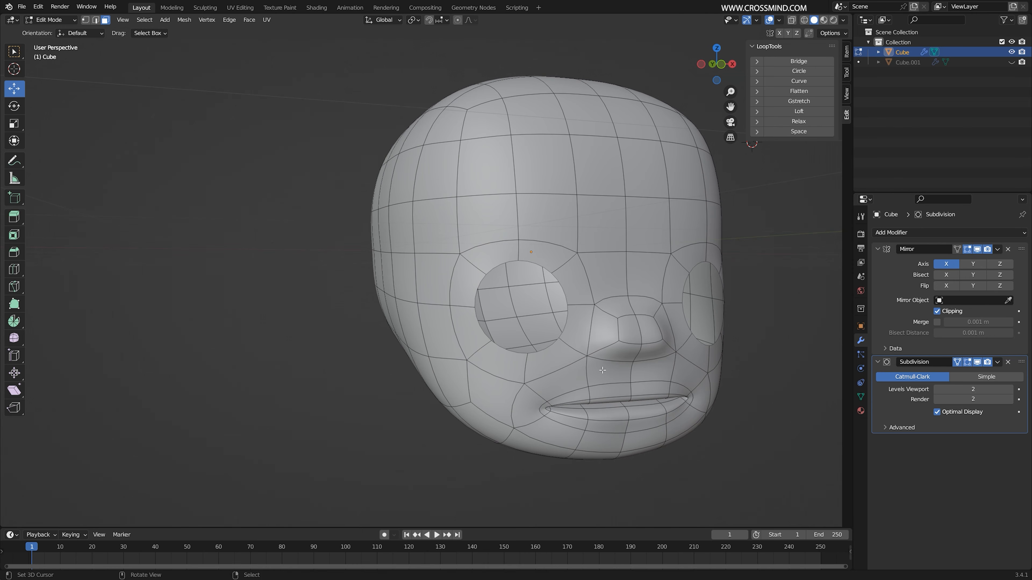
pyautogui.moveTo(603, 370); pyautogui.dragTo(469, 343, button='middle')
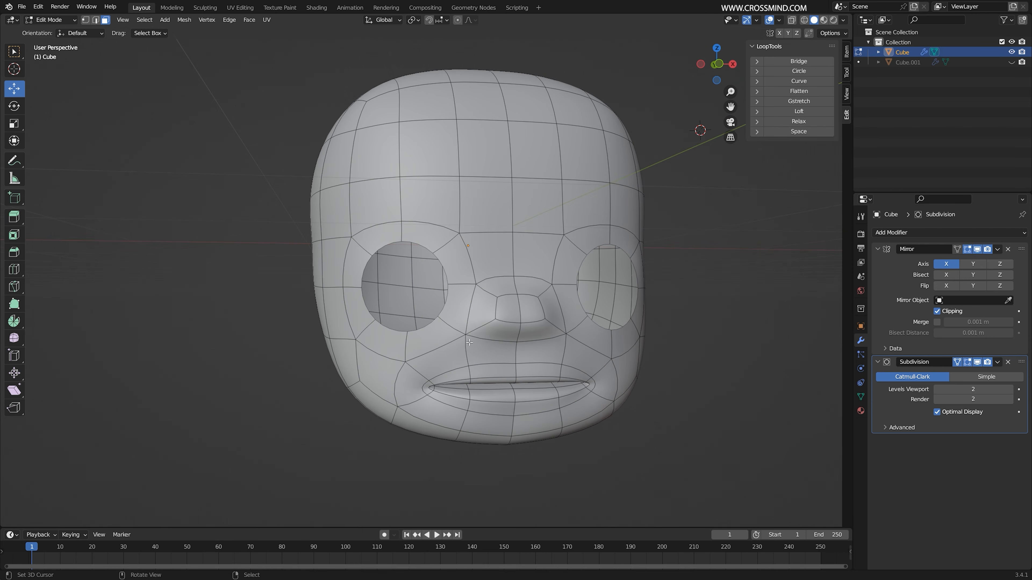
pyautogui.click(492, 357)
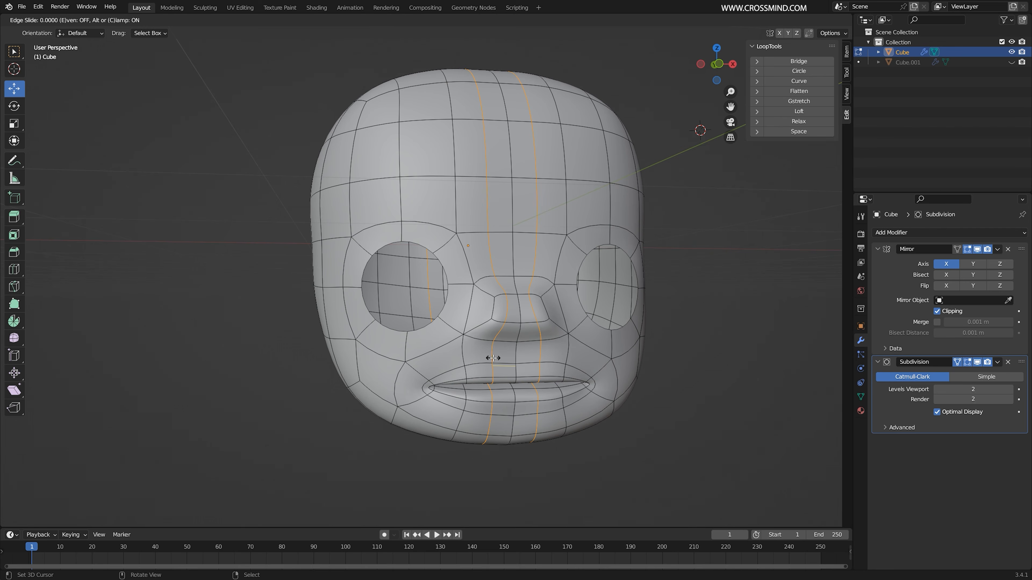
pyautogui.rightClick(493, 357)
pyautogui.keyDown('shift'); pyautogui.moveTo(522, 366); pyautogui.dragTo(489, 364, button='middle'); pyautogui.keyUp('shift')
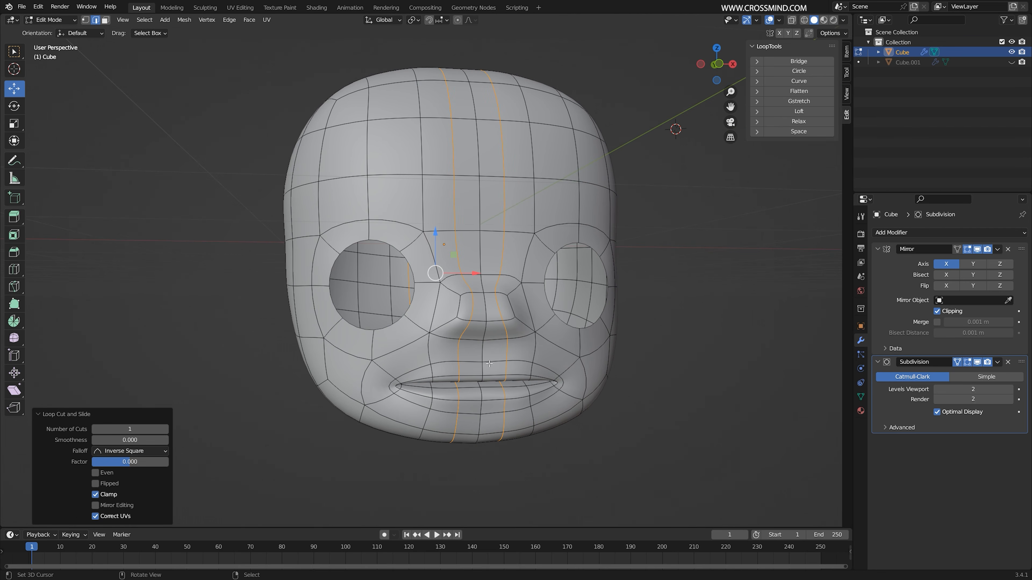
# Add more vertical edge loops around the head, passing through the inner and outer parts of the eye openings
pyautogui.click(401, 340)
pyautogui.rightClick(392, 346)
pyautogui.moveTo(392, 346); pyautogui.dragTo(324, 363, button='middle')
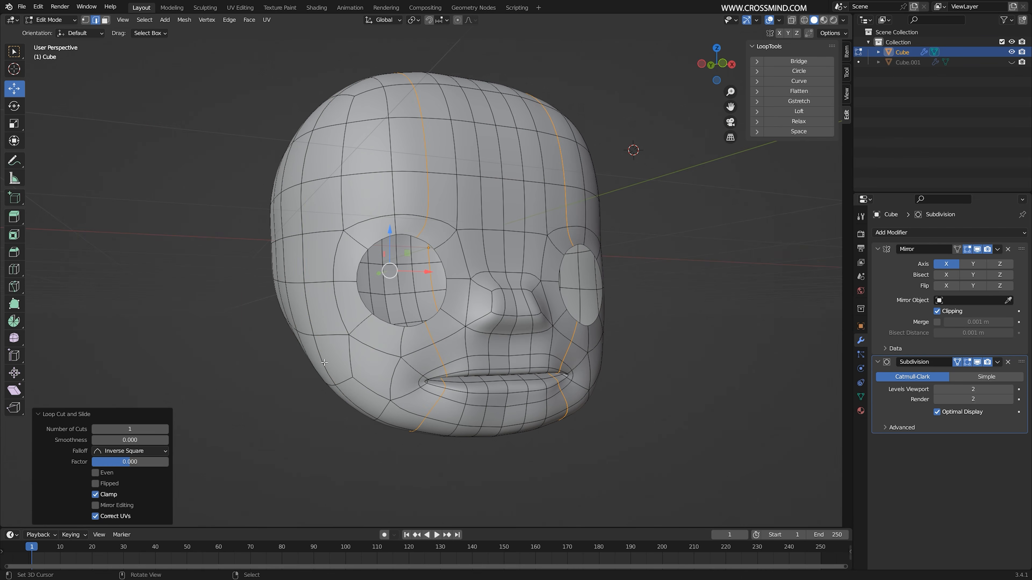
pyautogui.keyDown('alt'); pyautogui.click(342, 293); pyautogui.keyUp('alt')
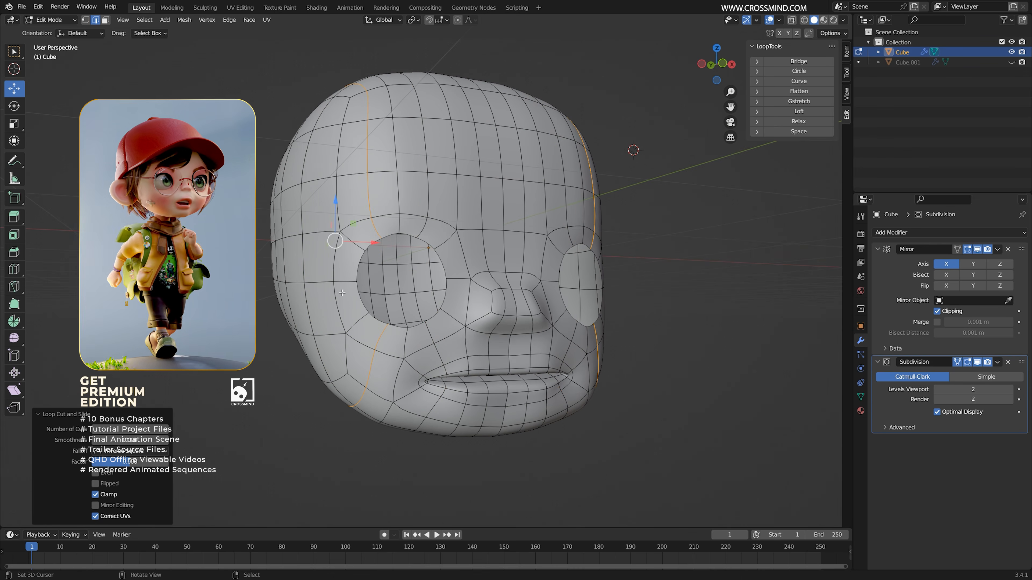
# Add a horizontal edge loop around the head through the eye openings, without sliding it
pyautogui.hotkey('ctrl', 'r')
pyautogui.click(328, 267)
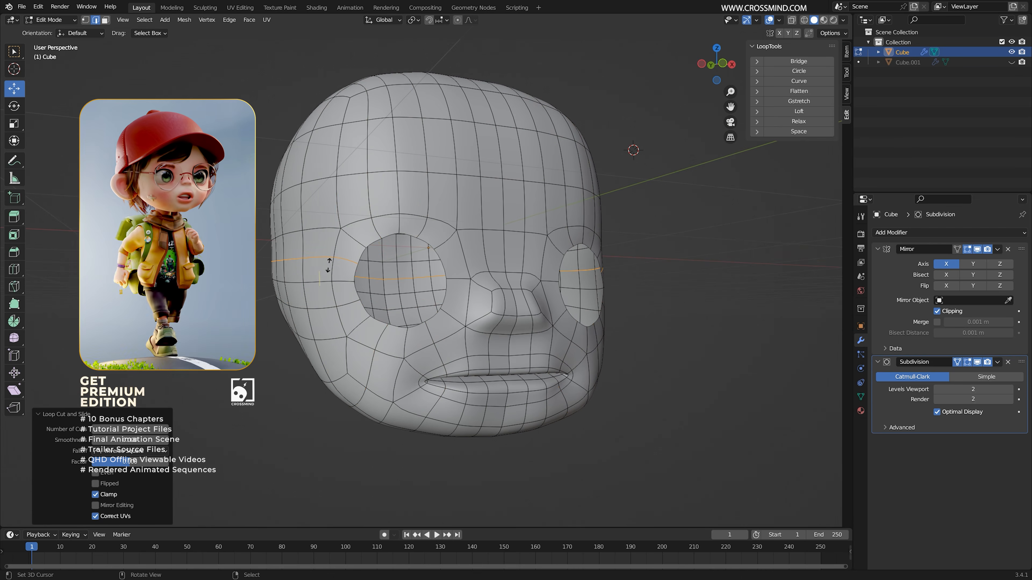
pyautogui.rightClick(329, 265)
# Select the eye opening's edge loop and make it evenly round with LoopTools Circle
pyautogui.moveTo(328, 265); pyautogui.dragTo(312, 265, button='middle')
pyautogui.keyDown('alt'); pyautogui.rightClick(384, 242); pyautogui.keyUp('alt')
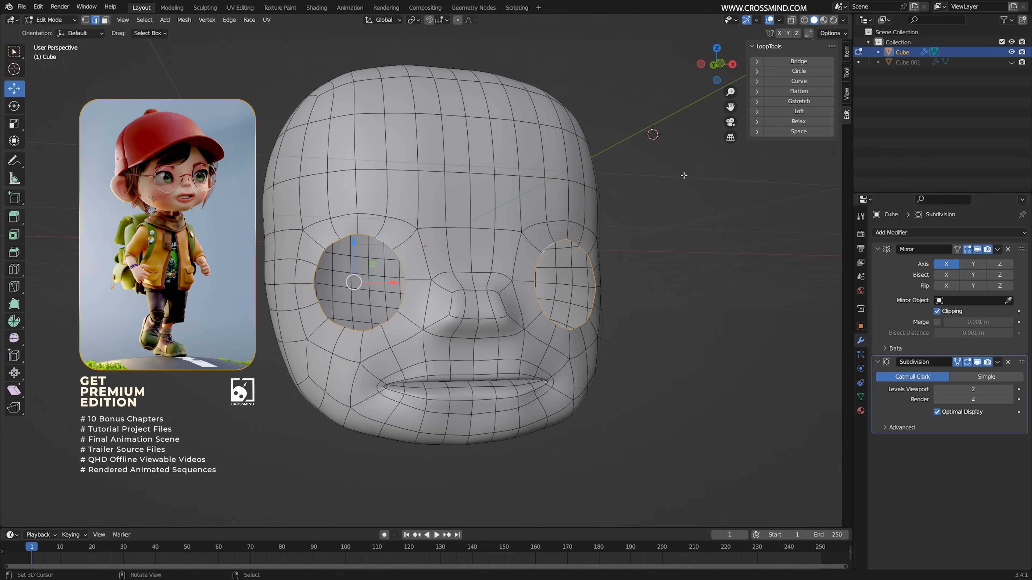
pyautogui.click(811, 72)
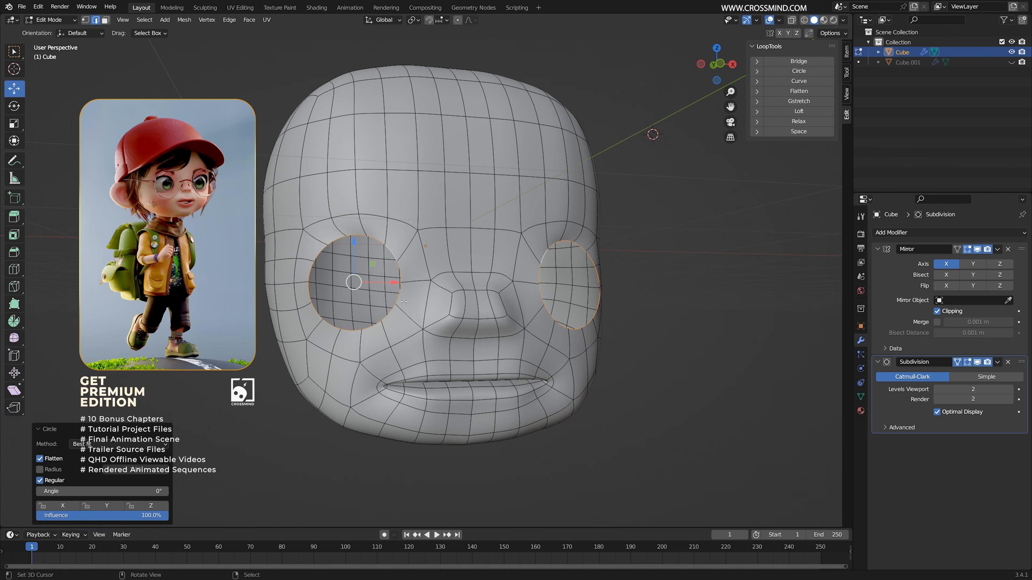
# Apply LoopTools Circle to the eye opening's edge loop with Flatten turned off and Regular kept on
pyautogui.moveTo(404, 301); pyautogui.dragTo(480, 300, button='middle')
pyautogui.click(807, 74)
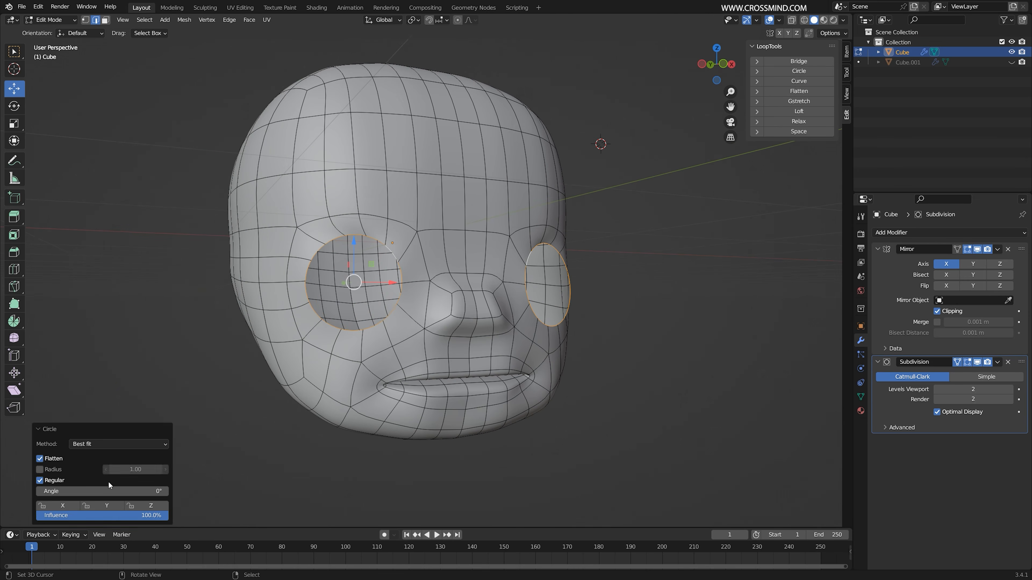
pyautogui.moveTo(176, 426); pyautogui.dragTo(214, 410, button='middle')
pyautogui.keyDown('shift'); pyautogui.moveTo(448, 325); pyautogui.dragTo(433, 331, button='middle'); pyautogui.keyUp('shift')
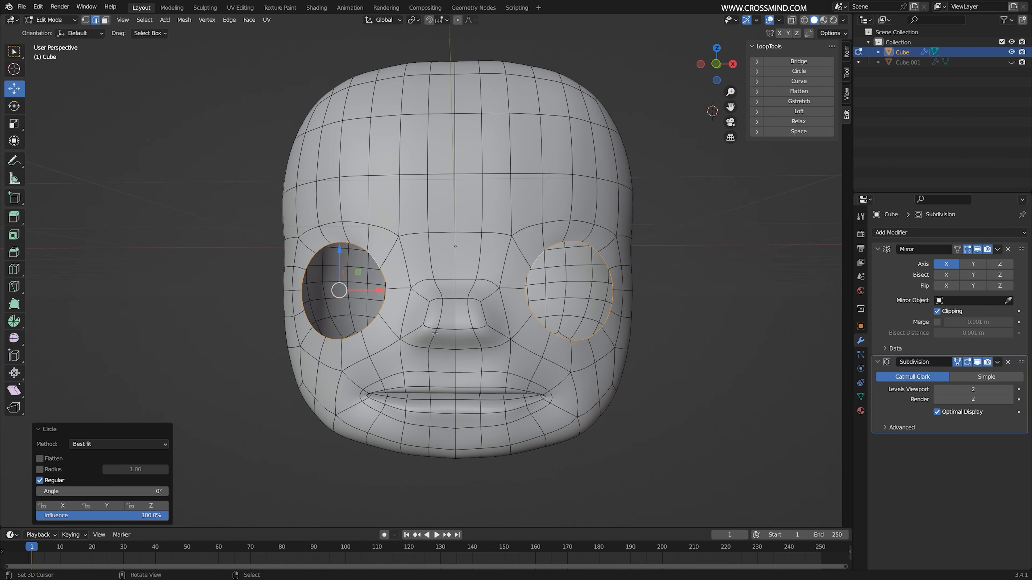
# Save the project file with the rounded eye openings
pyautogui.moveTo(399, 402)
pyautogui.mouseDown(button='middle')
pyautogui.moveTo(413, 401)
pyautogui.moveTo(395, 392)
pyautogui.mouseUp(button='middle')
pyautogui.keyDown('alt'); pyautogui.click(395, 392); pyautogui.keyUp('alt')
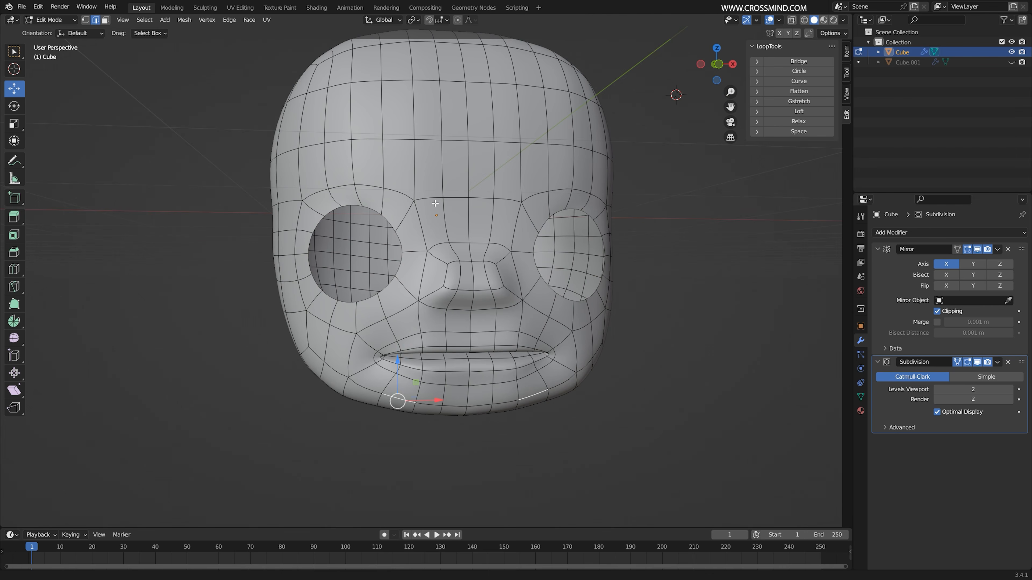
pyautogui.moveTo(435, 203); pyautogui.dragTo(484, 268, button='middle')
pyautogui.click(431, 211)
pyautogui.rightClick(431, 210)
pyautogui.scroll(1, 445, 321)
pyautogui.click(444, 320)
pyautogui.rightClick(445, 320)
pyautogui.rightClick(369, 337)
pyautogui.hotkey('ctrl', 's')
# In vertex mode, reposition two vertices around the nose, moving the second one only along Y
pyautogui.scroll(3, 439, 335)
pyautogui.press('1')
pyautogui.rightClick(443, 357)
pyautogui.press('g')
pyautogui.click(454, 349)
pyautogui.rightClick(489, 356)
pyautogui.press('g')
pyautogui.press('y')
pyautogui.click(502, 362)
# Adjust the nose tip's centre vertex and its neighbour, with the Subdivision modifier hidden in the viewport for the second move
pyautogui.rightClick(452, 281)
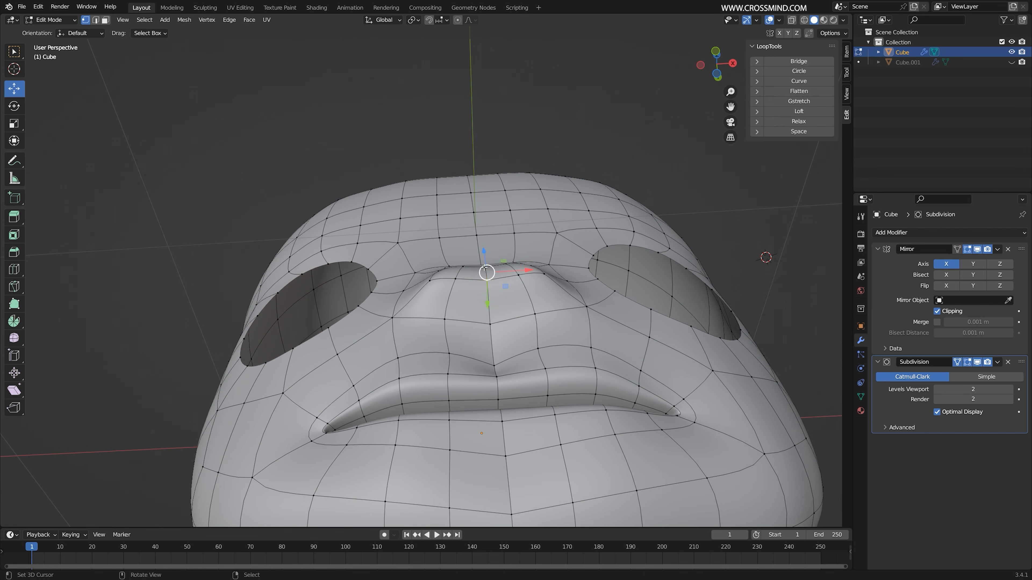
pyautogui.press('g')
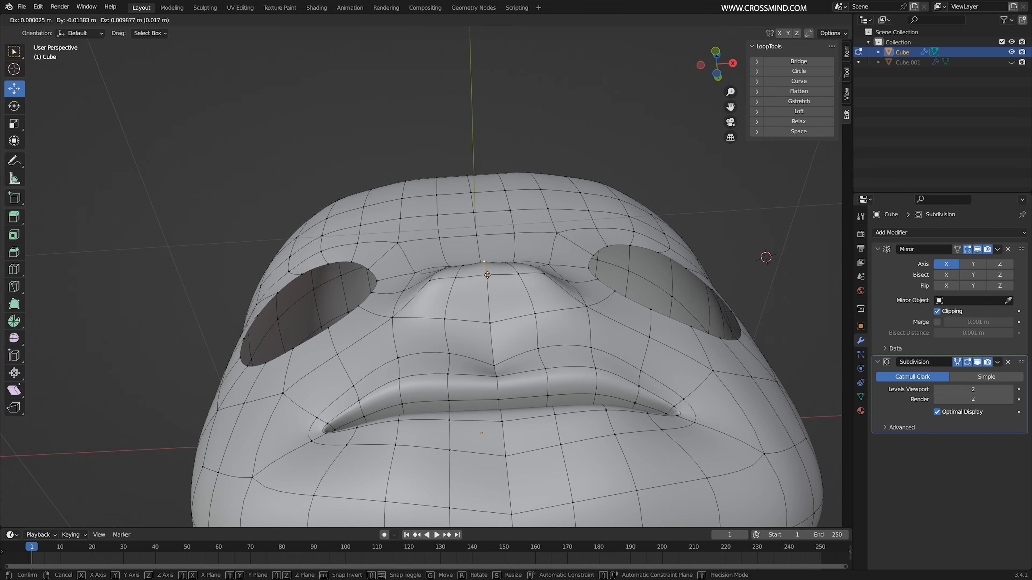
pyautogui.click(486, 274)
pyautogui.rightClick(464, 268)
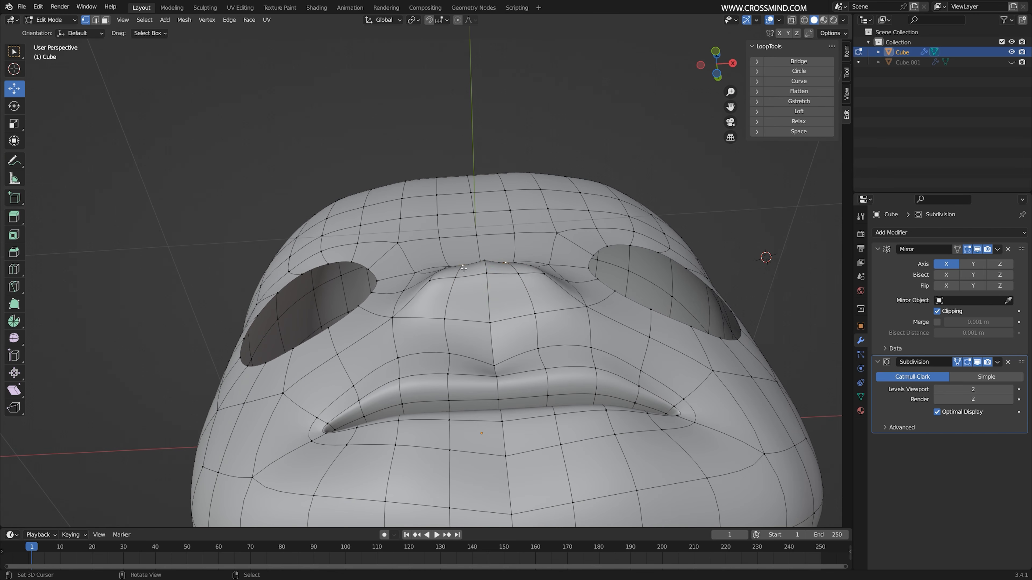
pyautogui.click(977, 361)
pyautogui.moveTo(487, 292); pyautogui.dragTo(497, 282, button='middle')
pyautogui.press('g')
pyautogui.click(497, 276)
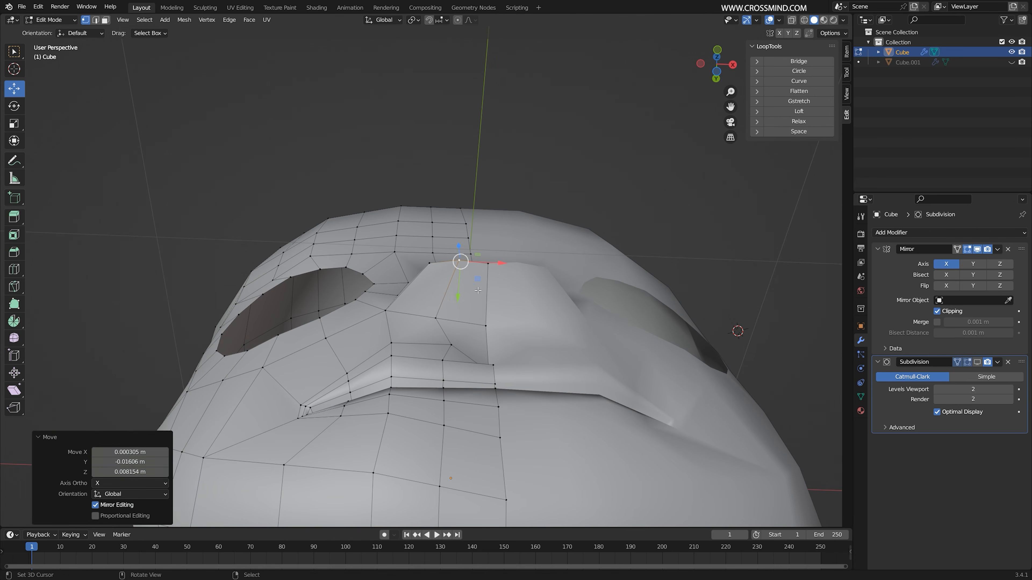
# Select the two faces on the underside of the nose and inset them about 0.047 m for the nostril
pyautogui.press('3')
pyautogui.click(427, 289)
pyautogui.keyDown('shift'); pyautogui.click(466, 294); pyautogui.keyUp('shift')
pyautogui.moveTo(466, 317); pyautogui.dragTo(573, 336, button='middle')
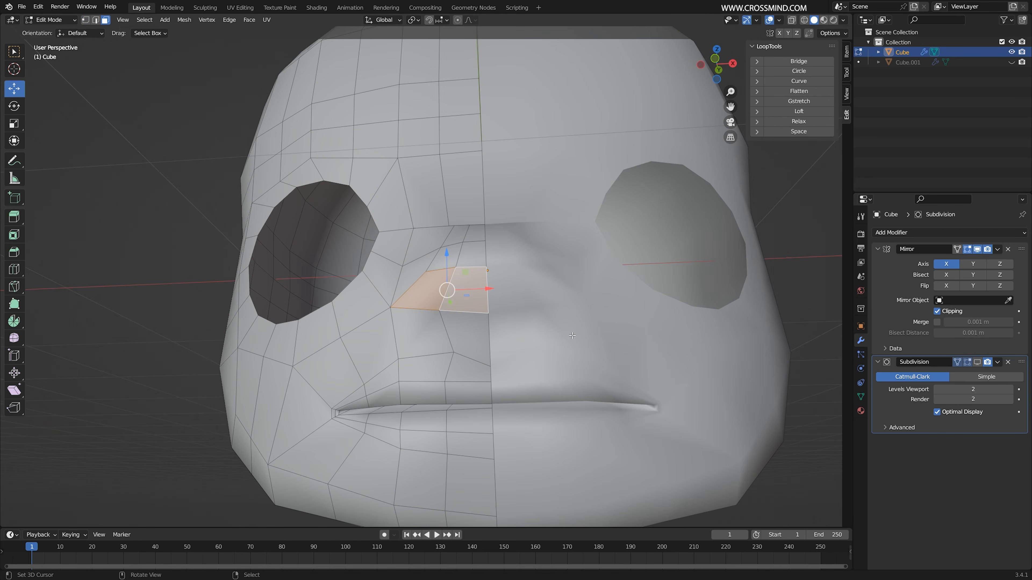
pyautogui.press('i')
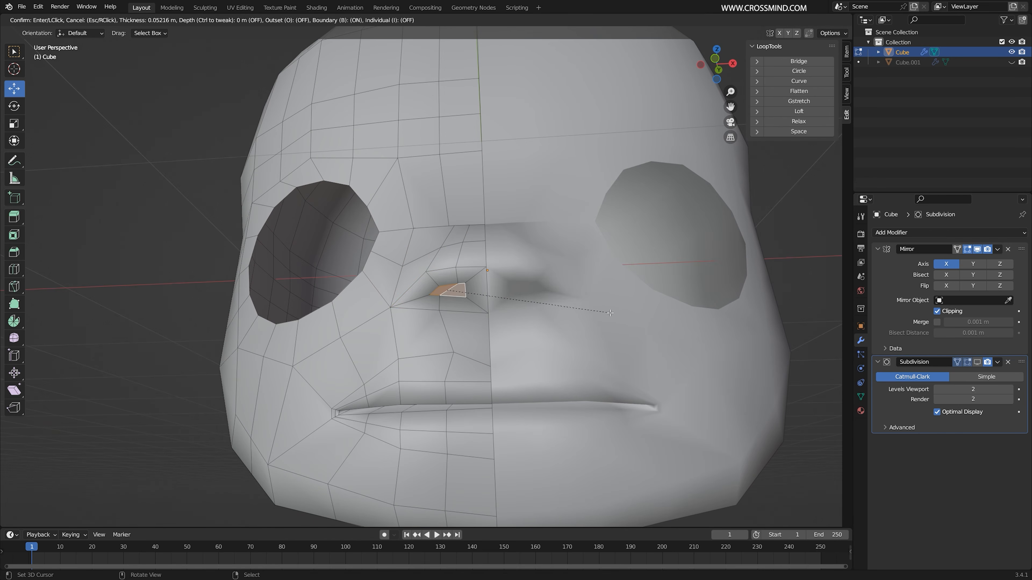
pyautogui.click(605, 315)
# Delete the inset nostril faces, round the hole's edge with LoopTools Circle, and show the Subdivision modifier again
pyautogui.moveTo(605, 315); pyautogui.dragTo(518, 298, button='middle')
pyautogui.press('x')
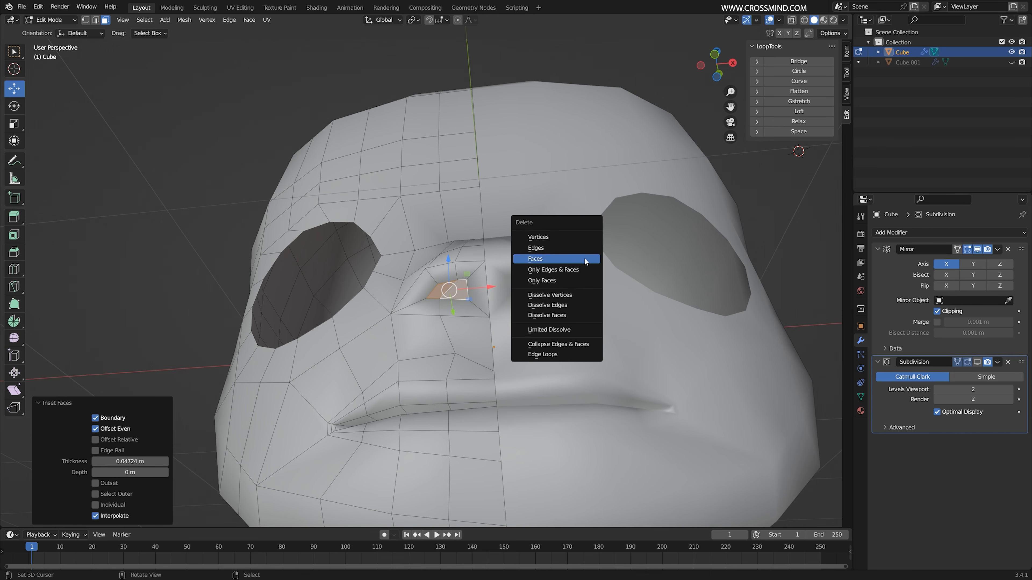
pyautogui.click(585, 257)
pyautogui.press('2')
pyautogui.moveTo(584, 257); pyautogui.dragTo(460, 280, button='middle')
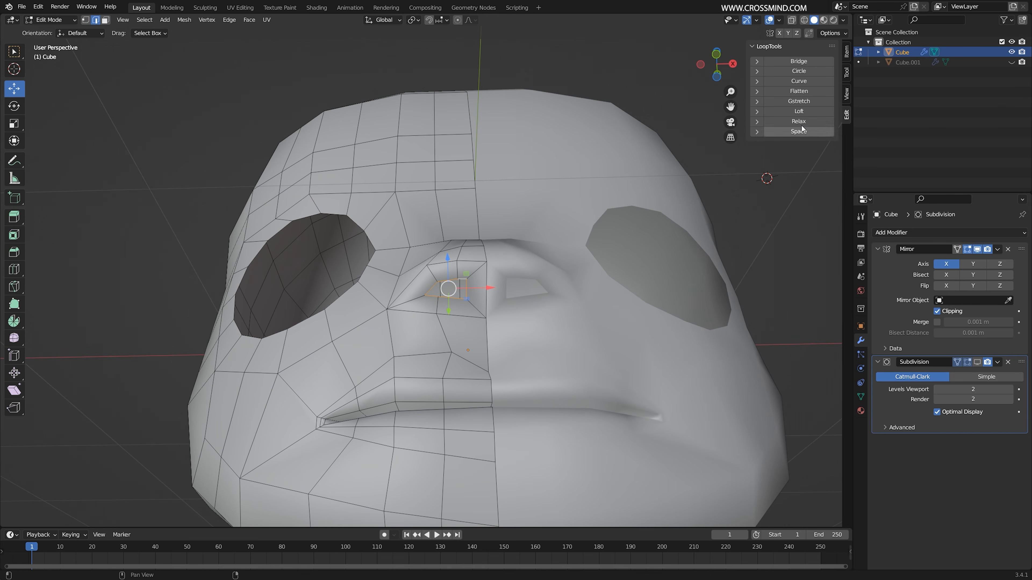
pyautogui.click(798, 71)
pyautogui.moveTo(491, 281); pyautogui.dragTo(537, 303, button='middle')
pyautogui.click(976, 363)
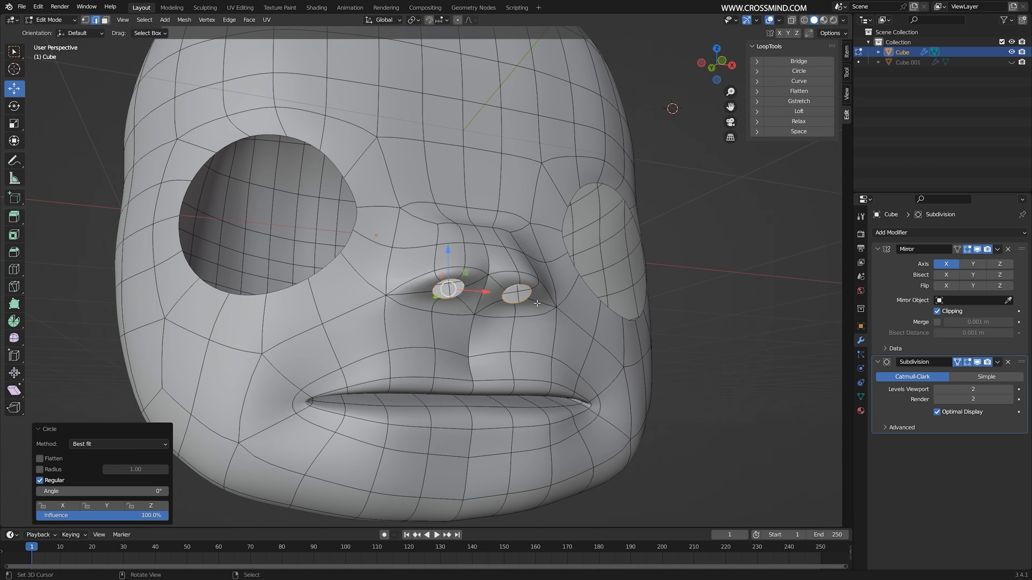
# Reposition the nostril rim, extrude it up into the nose, and scale the extruded loop to about 0.652
pyautogui.press('g')
pyautogui.click(496, 287)
pyautogui.press('e')
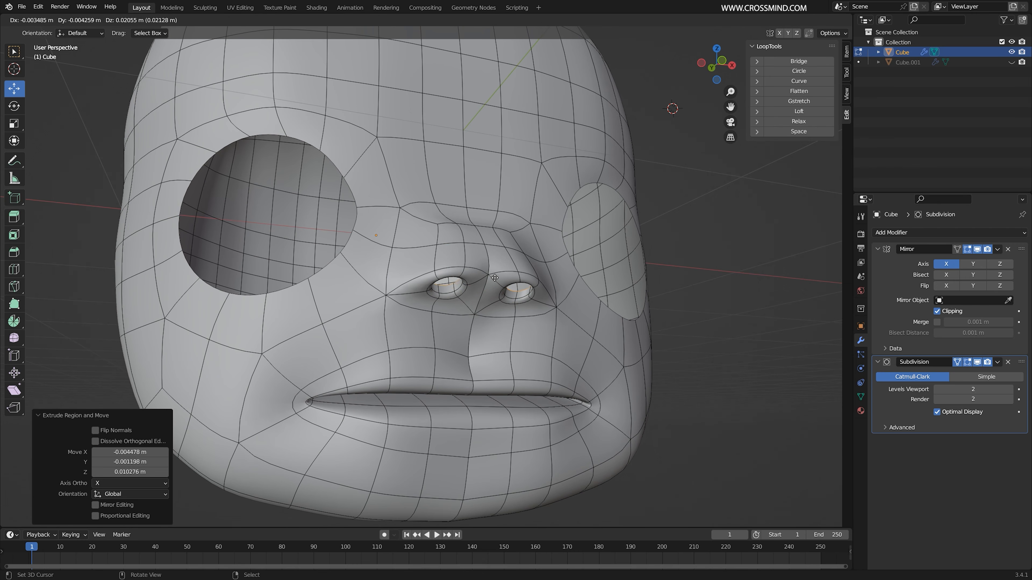
pyautogui.click(494, 275)
pyautogui.press('s')
pyautogui.click(501, 287)
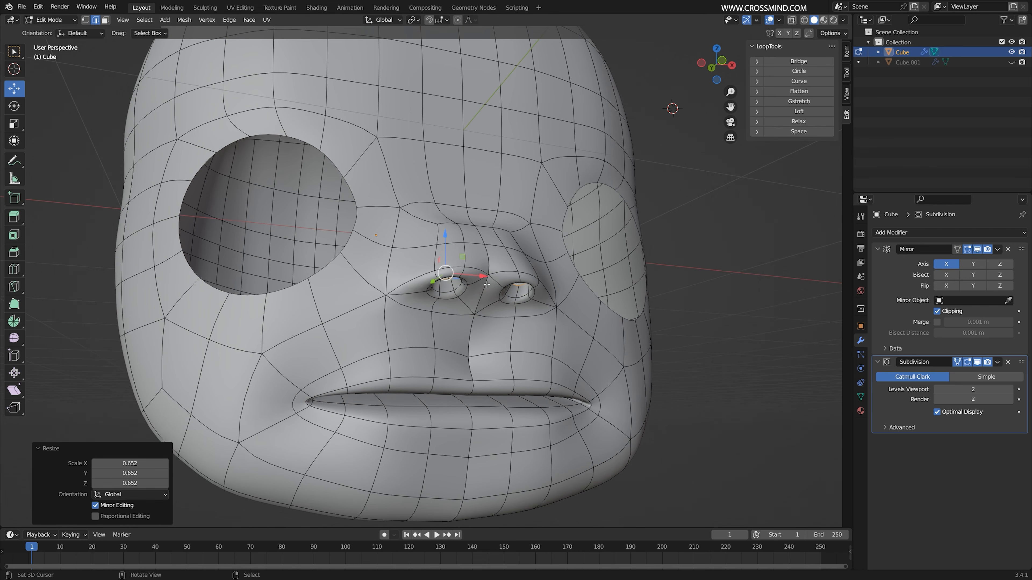
# Scale the edge across the top of the nose bridge and move its side vertex slightly towards the centre
pyautogui.moveTo(501, 287); pyautogui.dragTo(414, 273, button='middle')
pyautogui.click(424, 264)
pyautogui.rightClick(424, 264)
pyautogui.rightClick(456, 216)
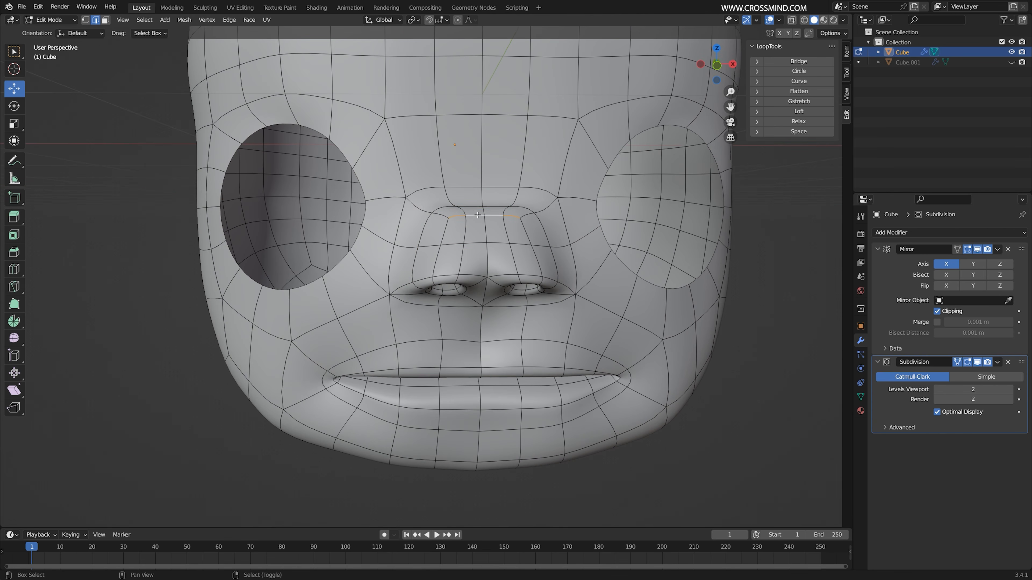
pyautogui.press('s')
pyautogui.click(487, 215)
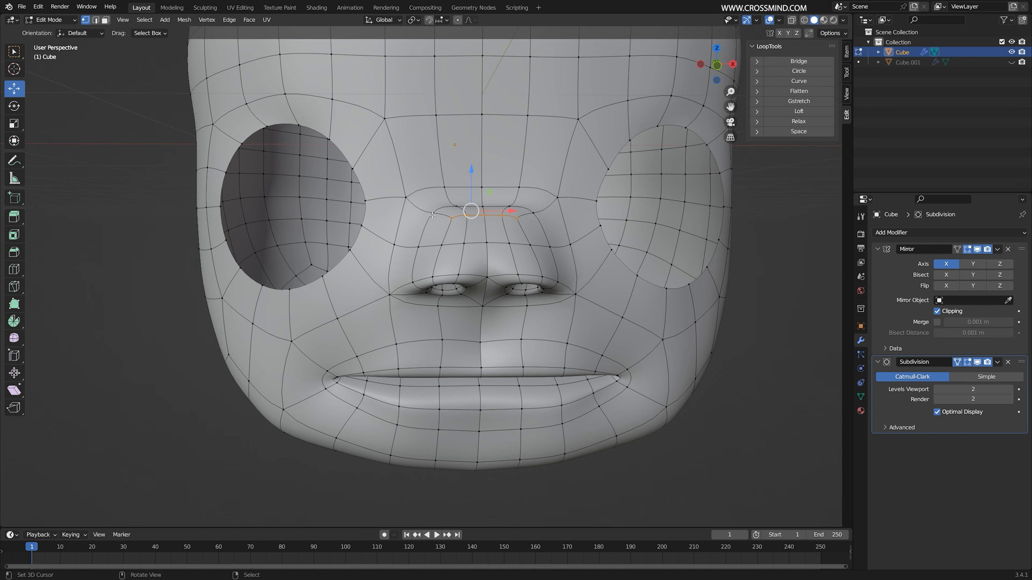
pyautogui.press('g')
pyautogui.click(464, 216)
# In an orthographic side wireframe view without subdivision, box-select the top nose ridge vertices and move them back towards the face
pyautogui.moveTo(438, 216); pyautogui.dragTo(530, 281, button='middle')
pyautogui.press('KP_5')
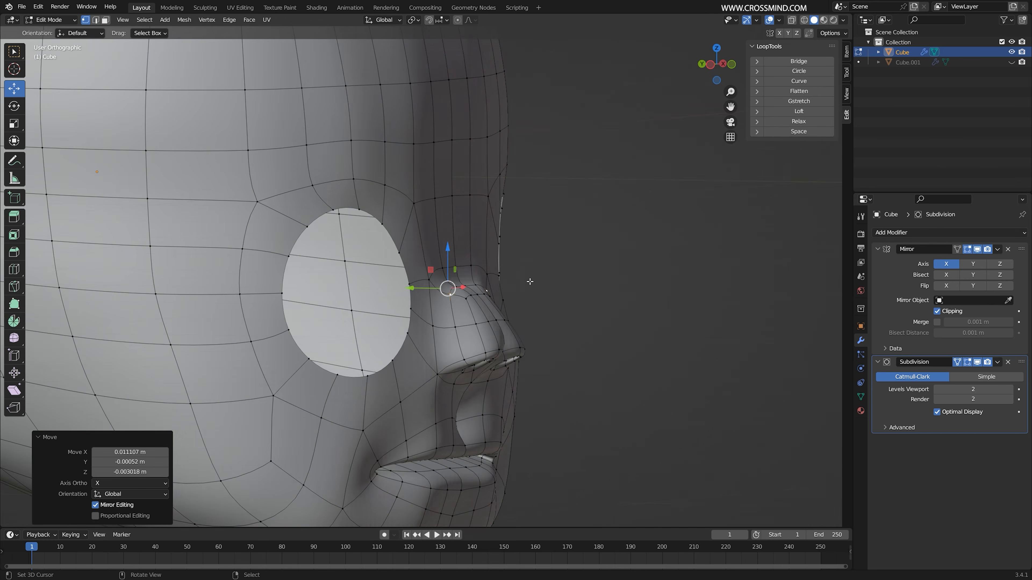
pyautogui.press('KP_3')
pyautogui.scroll(3, 529, 281)
pyautogui.keyDown('shift'); pyautogui.moveTo(437, 314); pyautogui.dragTo(436, 294, button='middle'); pyautogui.keyUp('shift')
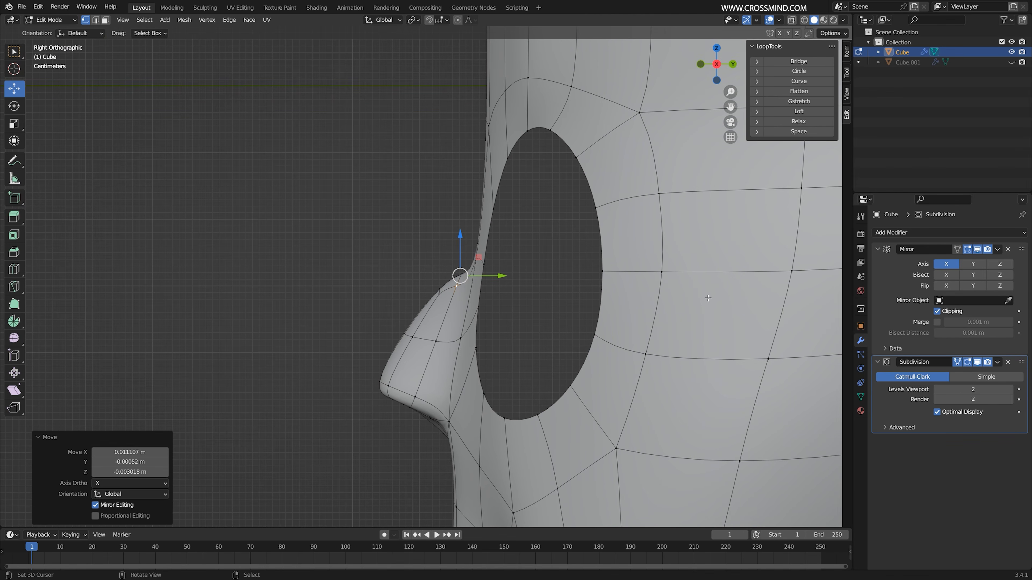
pyautogui.click(977, 362)
pyautogui.click(424, 280)
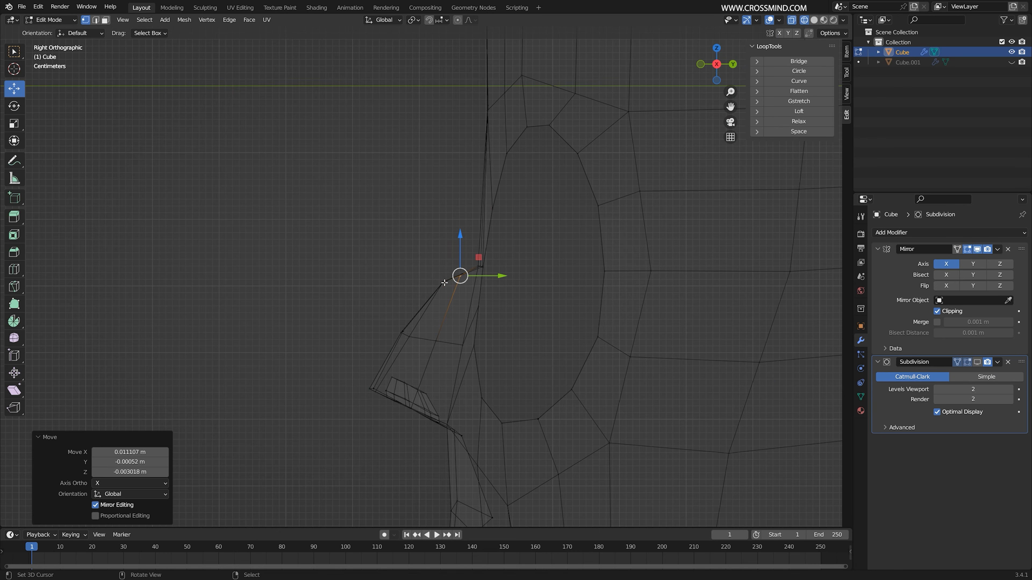
pyautogui.rightClick(444, 283)
pyautogui.press('b')
pyautogui.moveTo(425, 270); pyautogui.dragTo(455, 297)
pyautogui.press('g')
pyautogui.click(465, 300)
# Move the nose bridge vertices back along Y, and shift the vertices halfway down the nose ridge towards the face
pyautogui.click(458, 269)
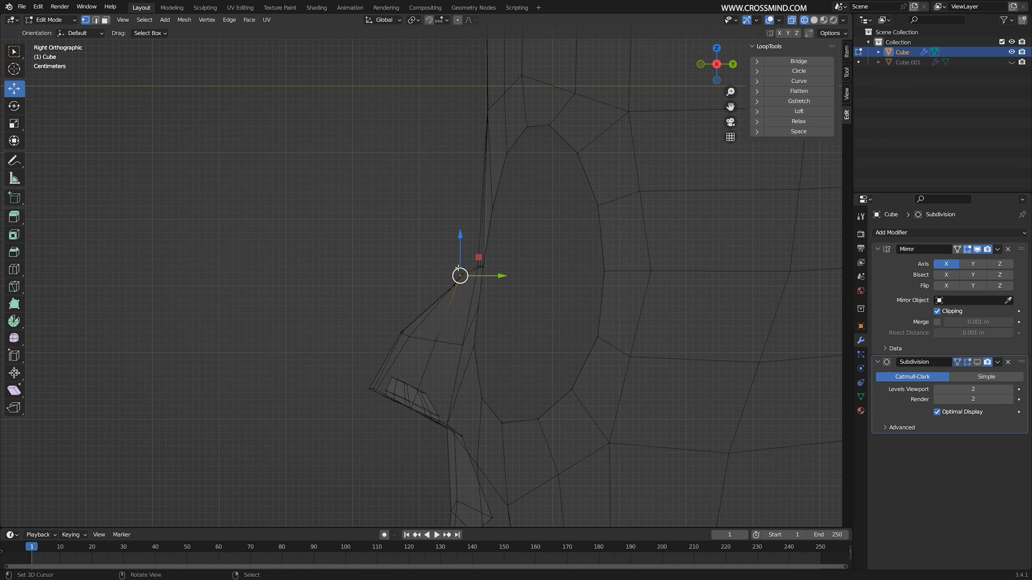
pyautogui.press('g')
pyautogui.press('y')
pyautogui.click(478, 284)
pyautogui.click(422, 342)
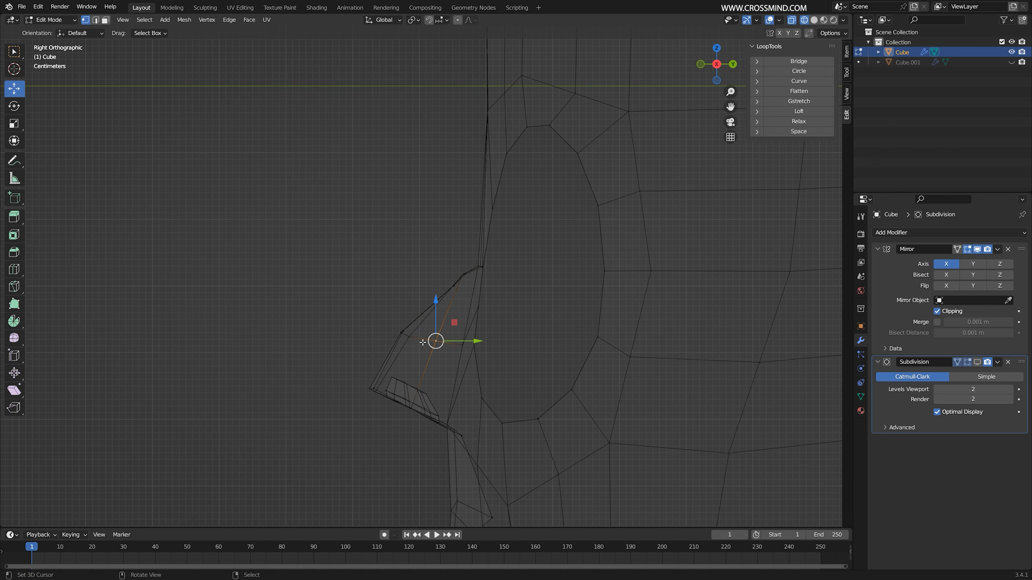
pyautogui.moveTo(425, 345); pyautogui.dragTo(441, 349)
pyautogui.press('g')
pyautogui.click(457, 353)
# Box-select the nose bridge vertices, rotate them about -12°, and shift them to smooth the nose profile
pyautogui.rightClick(453, 286)
pyautogui.press('b')
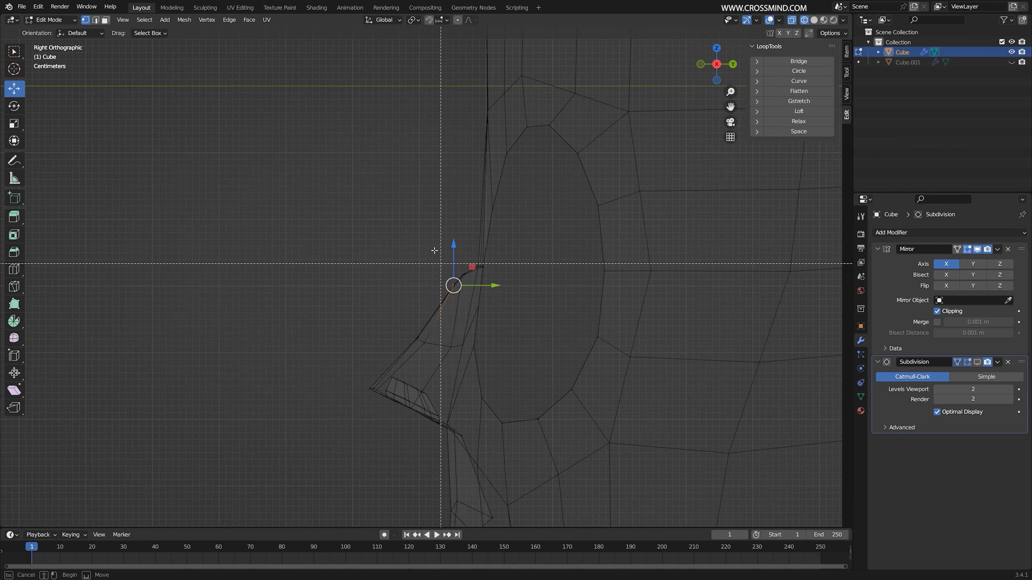
pyautogui.moveTo(435, 250); pyautogui.dragTo(473, 303)
pyautogui.press('g')
pyautogui.click(476, 305)
pyautogui.press('r')
pyautogui.click(524, 261)
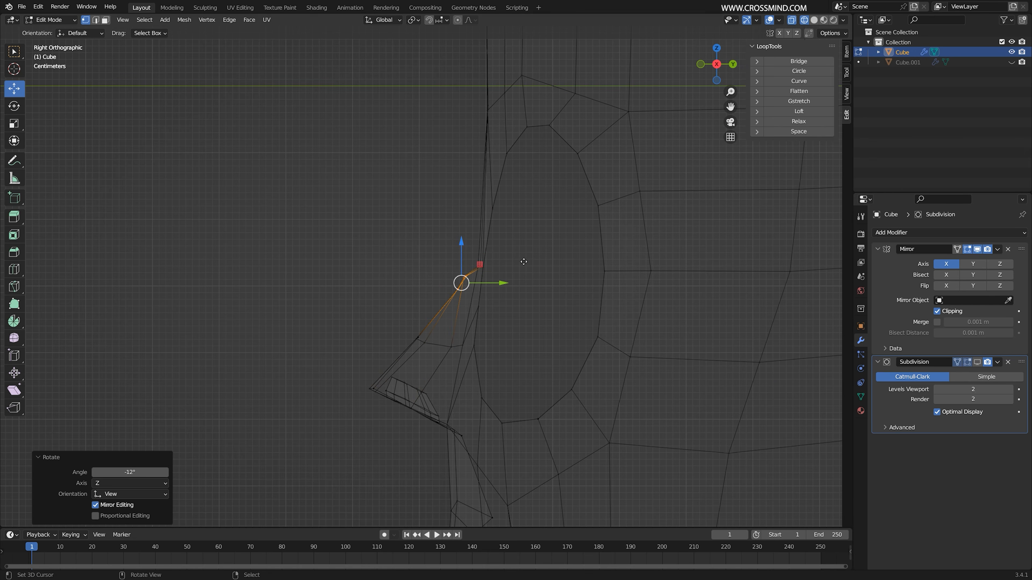
pyautogui.press('g')
pyautogui.click(527, 264)
# Move the nose tip vertices about 0.013 m back along Y and 0.019 m up along Z
pyautogui.keyDown('shift'); pyautogui.moveTo(399, 420); pyautogui.dragTo(429, 358, button='middle'); pyautogui.keyUp('shift')
pyautogui.rightClick(403, 328)
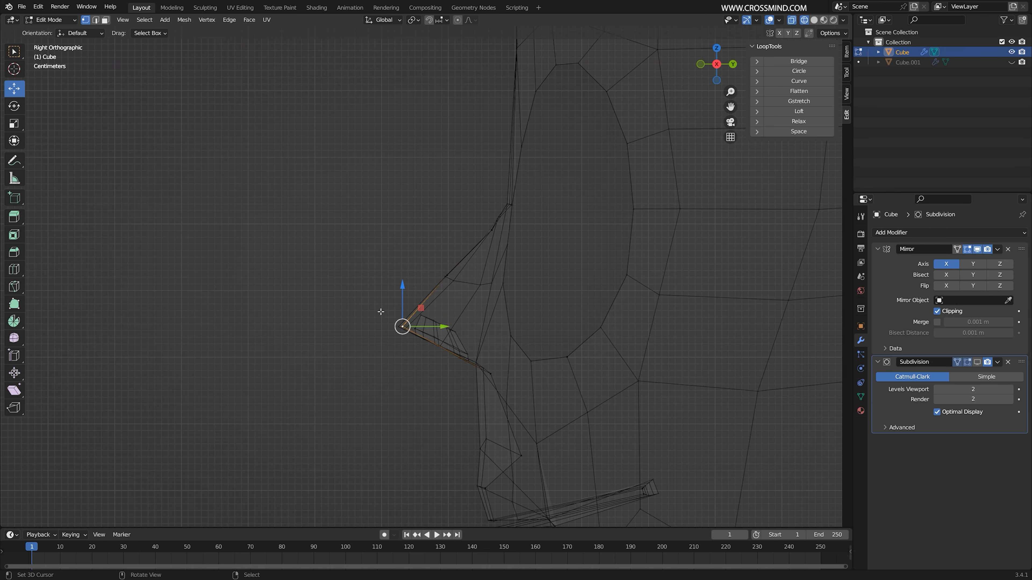
pyautogui.moveTo(413, 342); pyautogui.dragTo(414, 342)
pyautogui.press('g')
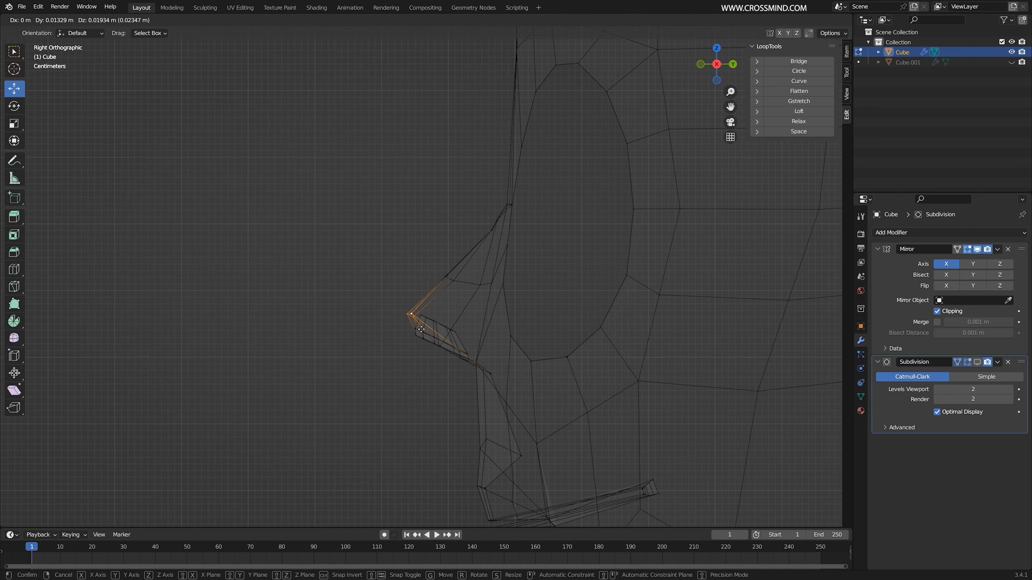
pyautogui.click(421, 330)
# Restore the subdivided solid display and enable Merge at 0.001 m in the Mirror modifier
pyautogui.click(976, 362)
pyautogui.press('z')
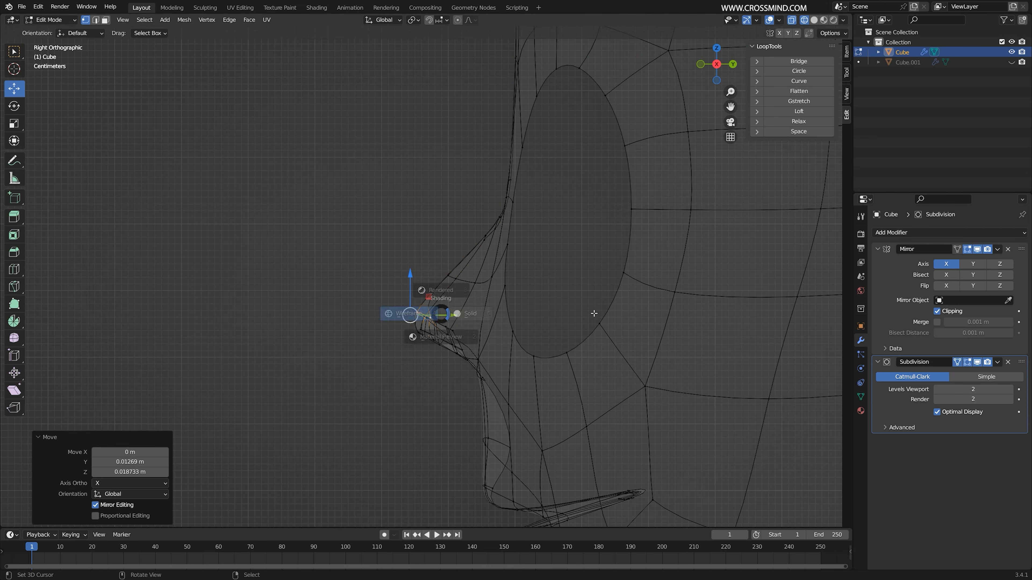
pyautogui.click(594, 314)
pyautogui.moveTo(433, 350)
pyautogui.mouseDown(button='middle')
pyautogui.moveTo(515, 347)
pyautogui.moveTo(462, 321)
pyautogui.mouseUp(button='middle')
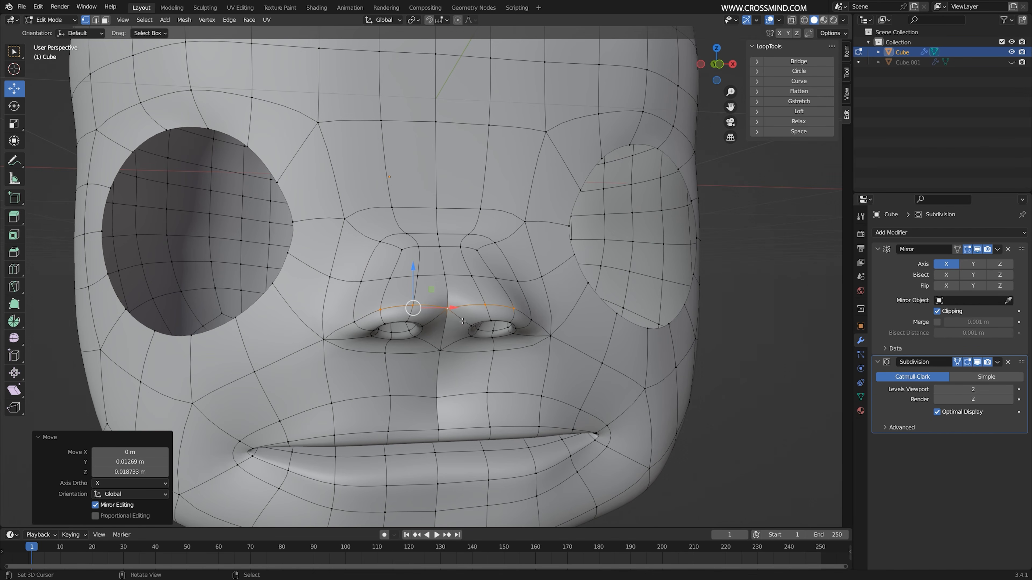
pyautogui.click(938, 322)
# With subdivision hidden, adjust the nostril's outer corner vertex and move the vertex beside the nose bridge back into the face
pyautogui.moveTo(470, 311); pyautogui.dragTo(458, 311, button='middle')
pyautogui.rightClick(358, 319)
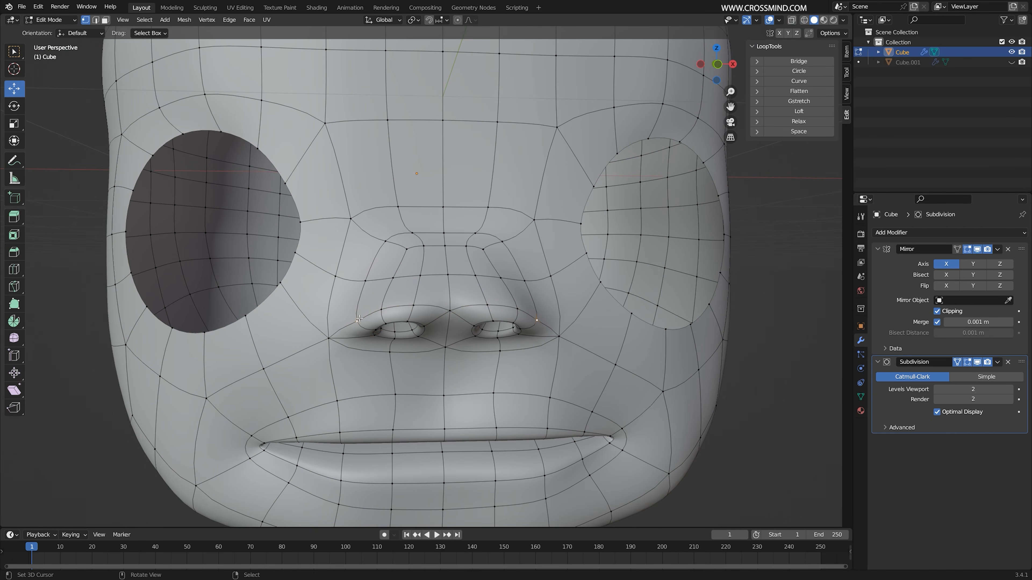
pyautogui.click(977, 362)
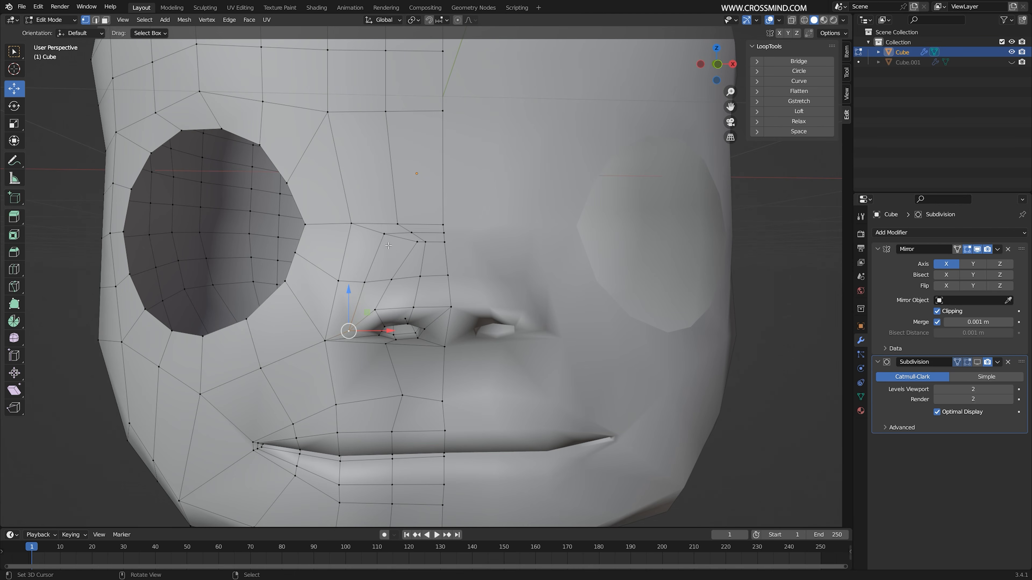
pyautogui.rightClick(385, 234)
pyautogui.moveTo(423, 240)
pyautogui.mouseDown(button='middle')
pyautogui.moveTo(415, 244)
pyautogui.moveTo(478, 244)
pyautogui.moveTo(432, 256)
pyautogui.mouseUp(button='middle')
pyautogui.press('g')
pyautogui.click(423, 244)
pyautogui.press('g')
pyautogui.click(456, 249)
pyautogui.press('g')
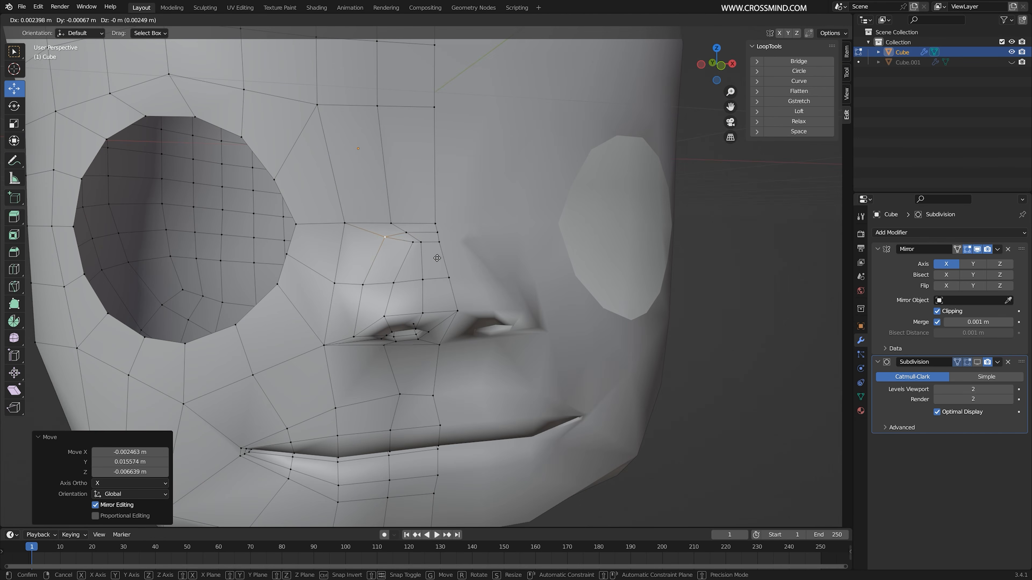
pyautogui.click(437, 259)
# Reposition the vertex halfway down the side of the nose to refine the nose's side contour
pyautogui.rightClick(364, 286)
pyautogui.moveTo(400, 307)
pyautogui.mouseDown(button='middle')
pyautogui.moveTo(381, 258)
pyautogui.moveTo(397, 324)
pyautogui.moveTo(407, 319)
pyautogui.mouseUp(button='middle')
pyautogui.press('g')
pyautogui.click(387, 261)
pyautogui.press('g')
pyautogui.click(404, 324)
# Move the cheek-side vertices beside the nostril, the nose bridge and the middle of the nose closer to the nose
pyautogui.rightClick(354, 122)
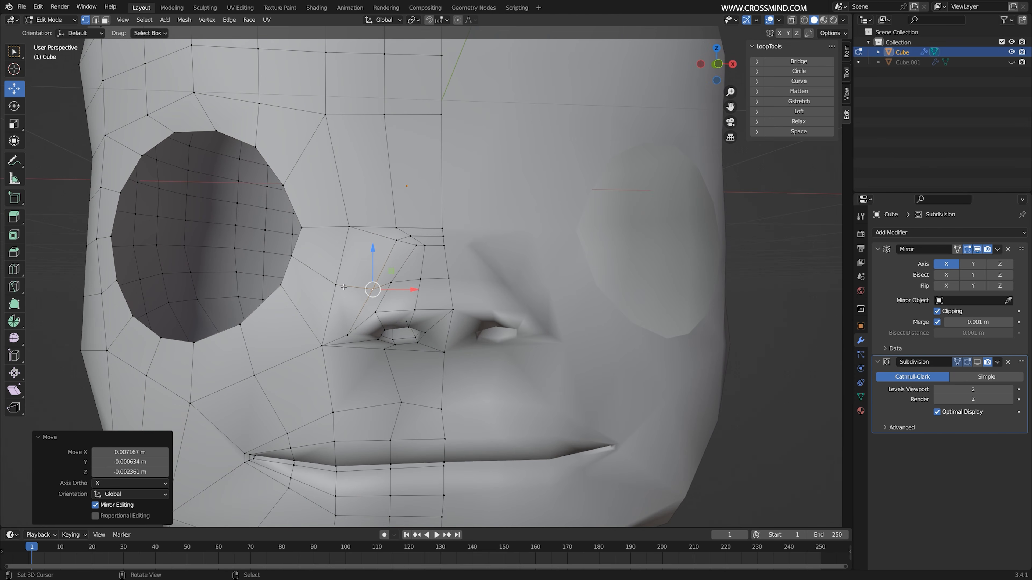
pyautogui.rightClick(323, 346)
pyautogui.moveTo(323, 347); pyautogui.dragTo(403, 228, button='middle')
pyautogui.press('g')
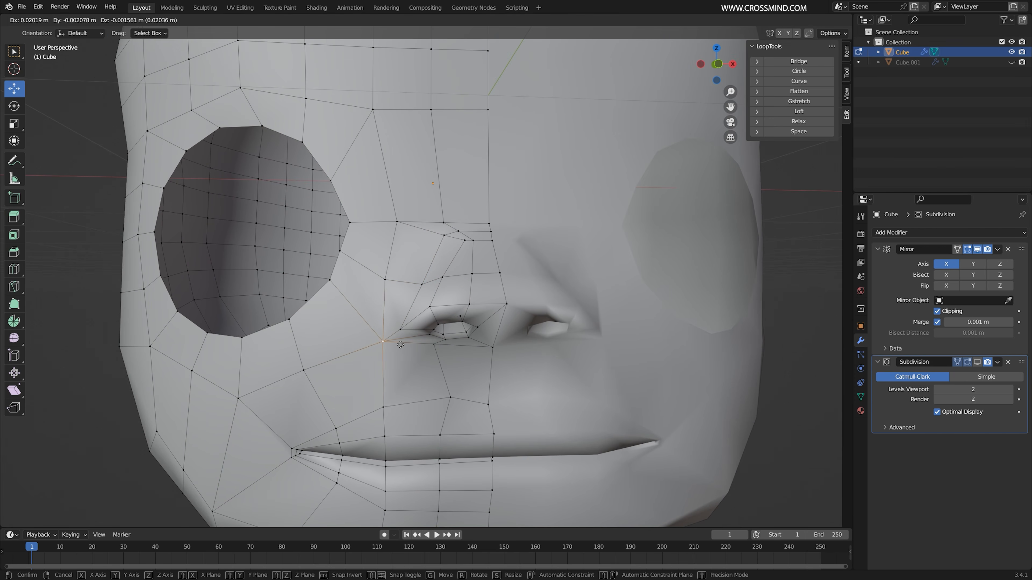
pyautogui.click(404, 224)
pyautogui.rightClick(400, 222)
pyautogui.press('g')
pyautogui.click(419, 228)
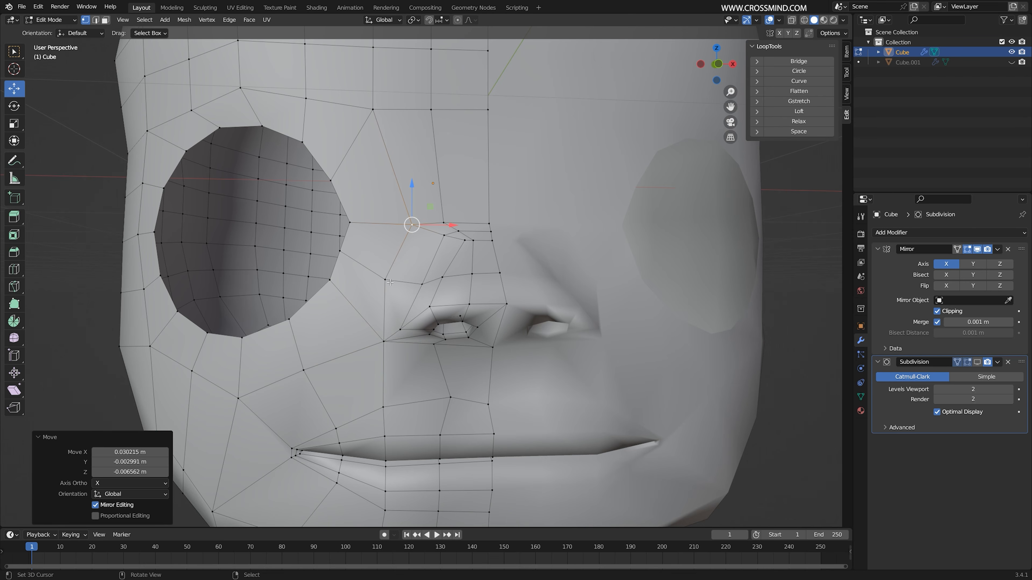
pyautogui.rightClick(389, 281)
pyautogui.press('g')
pyautogui.click(403, 283)
# Insert a new edge loop around the eye opening, centred between the rim and the surrounding loop
pyautogui.hotkey('ctrl', 'r')
pyautogui.rightClick(379, 225)
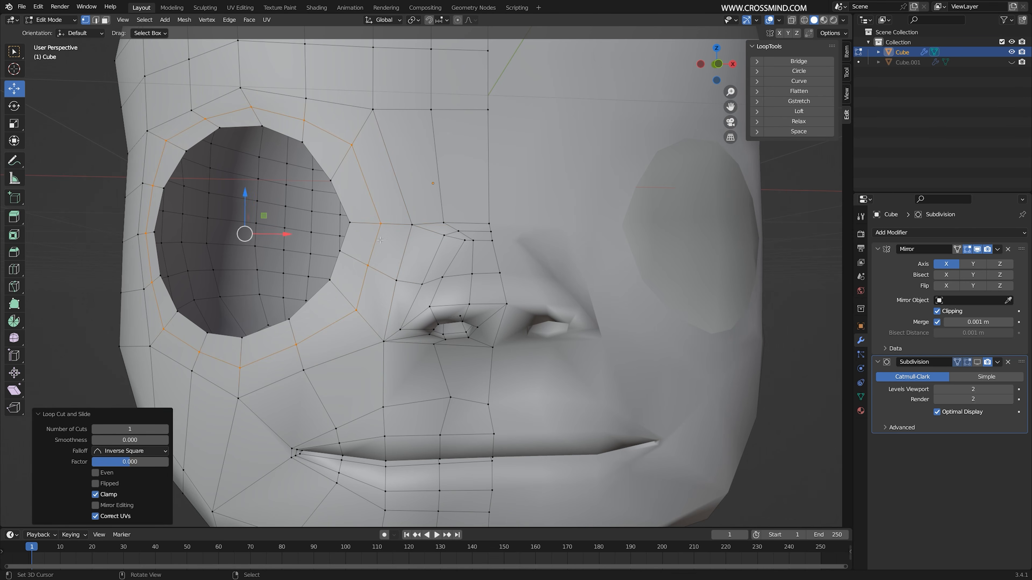
pyautogui.moveTo(379, 225); pyautogui.dragTo(400, 265, button='middle')
pyautogui.press('g')
pyautogui.press('g')
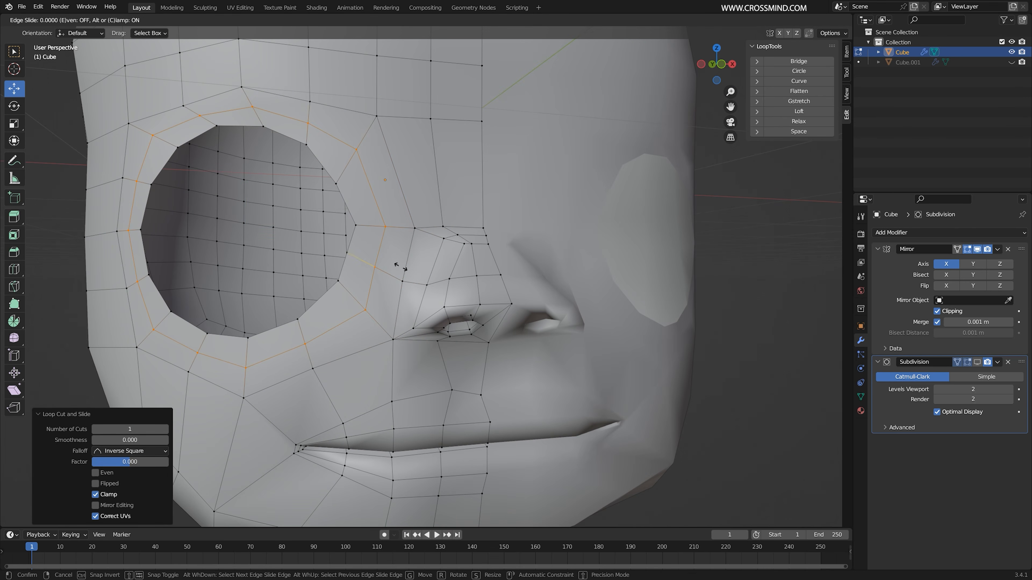
pyautogui.click(401, 265)
# Select the three stacked vertices at the temple beside the eye and slide them along their edges away from the opening
pyautogui.moveTo(401, 265); pyautogui.dragTo(425, 266, button='middle')
pyautogui.rightClick(249, 223)
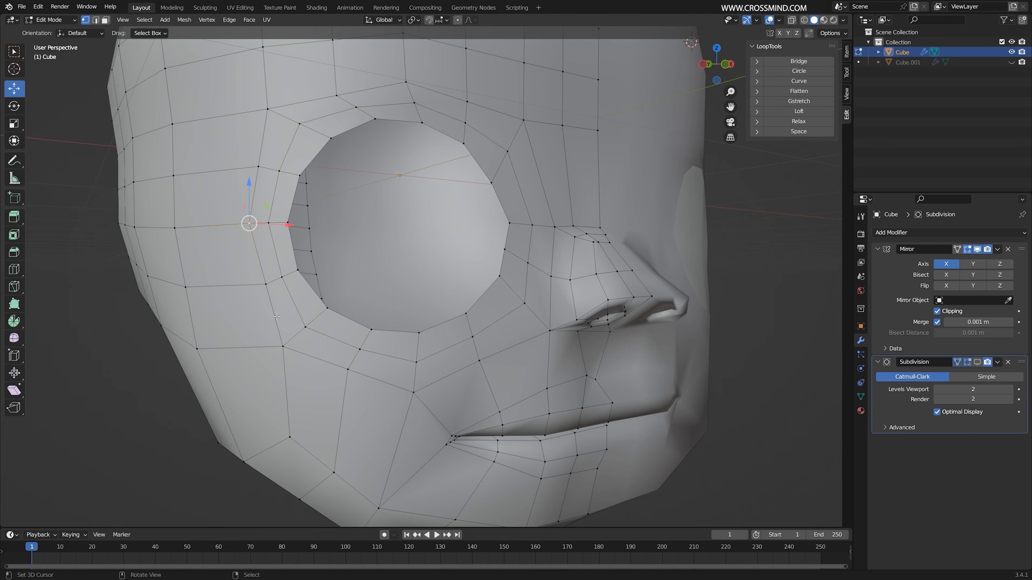
pyautogui.keyDown('ctrl'); pyautogui.click(263, 167); pyautogui.keyUp('ctrl')
pyautogui.moveTo(263, 167); pyautogui.dragTo(282, 234, button='middle')
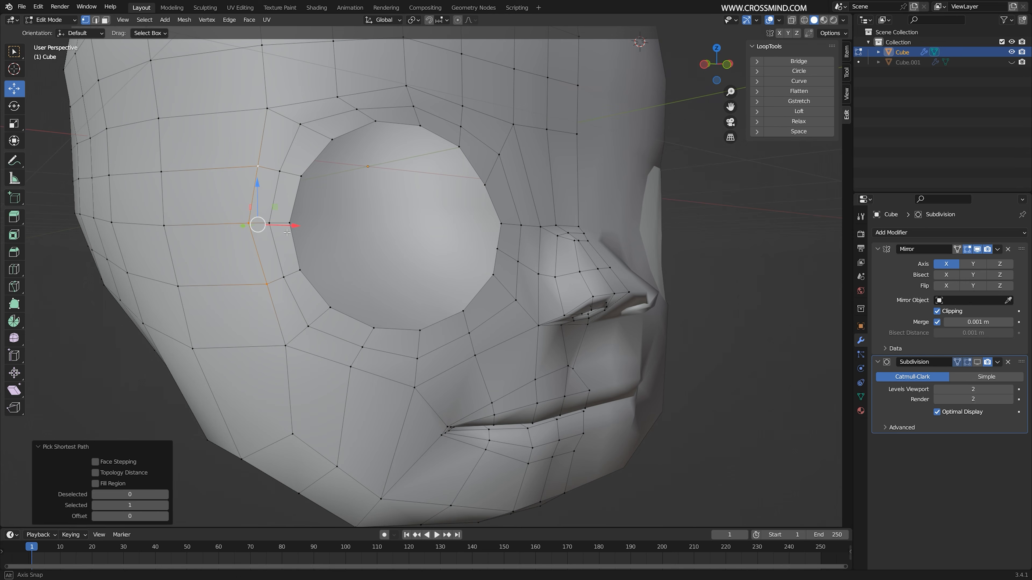
pyautogui.press('g')
pyautogui.press('g')
pyautogui.click(273, 236)
# Slide the vertex column of the new loop on the eye's outer side slightly outward to even the spacing
pyautogui.click(284, 277)
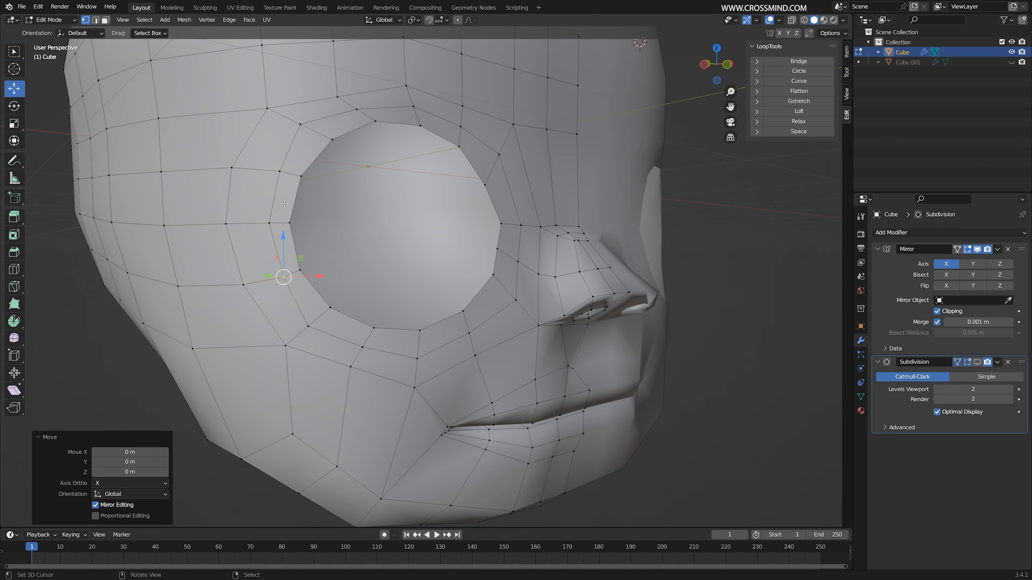
pyautogui.keyDown('ctrl'); pyautogui.click(280, 172); pyautogui.keyUp('ctrl')
pyautogui.press('g')
pyautogui.press('g')
pyautogui.click(277, 180)
# Add an edge loop running from the mouth corner across the cheek, slid to a factor of -0.25
pyautogui.moveTo(276, 180); pyautogui.dragTo(400, 393, button='middle')
pyautogui.click(396, 393)
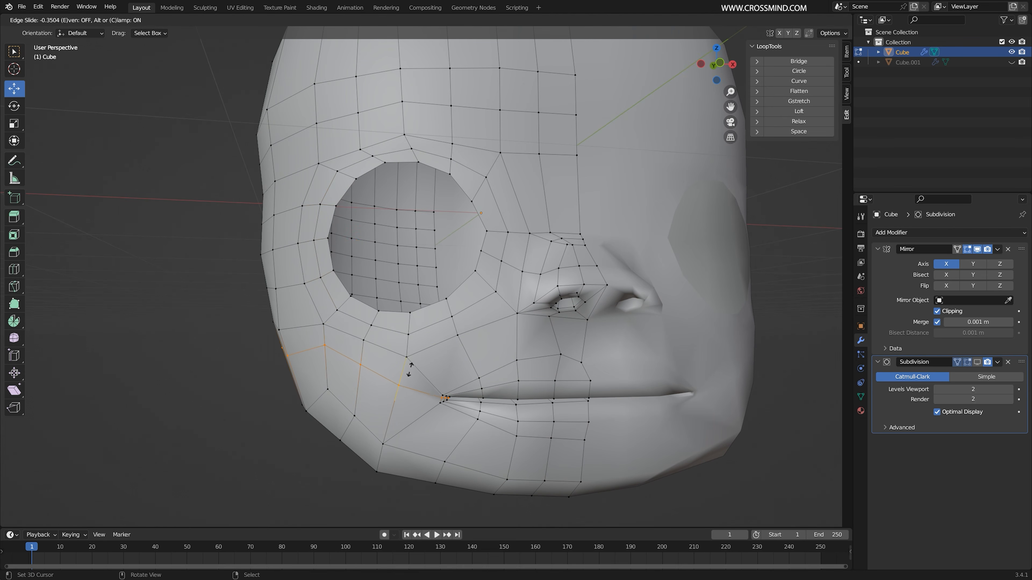
pyautogui.click(403, 387)
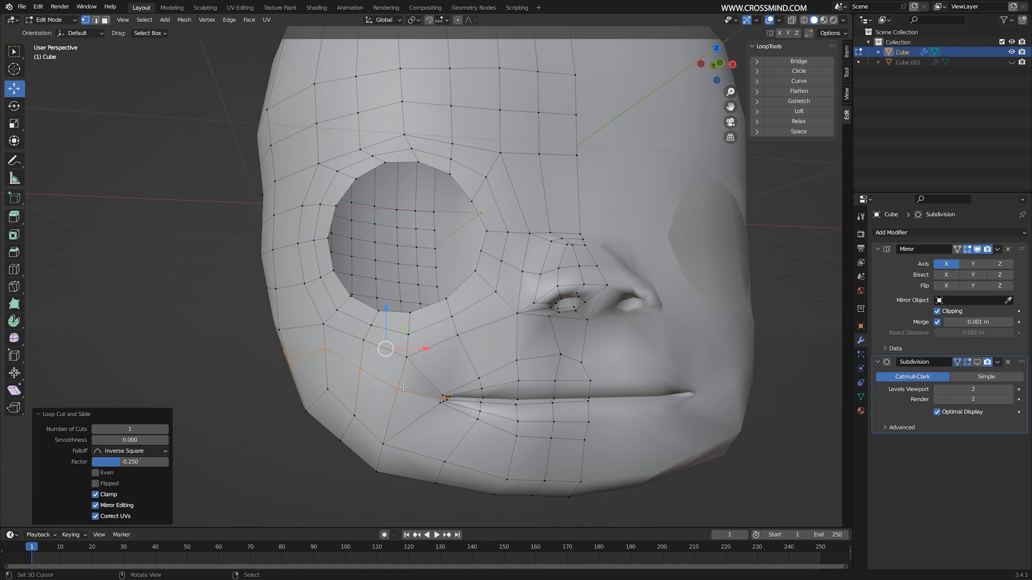
pyautogui.click(391, 411)
# Select all faces, relax them with the Smooth tool in two passes of about 0.47 and 0.02, and save the file
pyautogui.moveTo(368, 376); pyautogui.dragTo(348, 367, button='middle')
pyautogui.press('2')
pyautogui.press('3')
pyautogui.press('a')
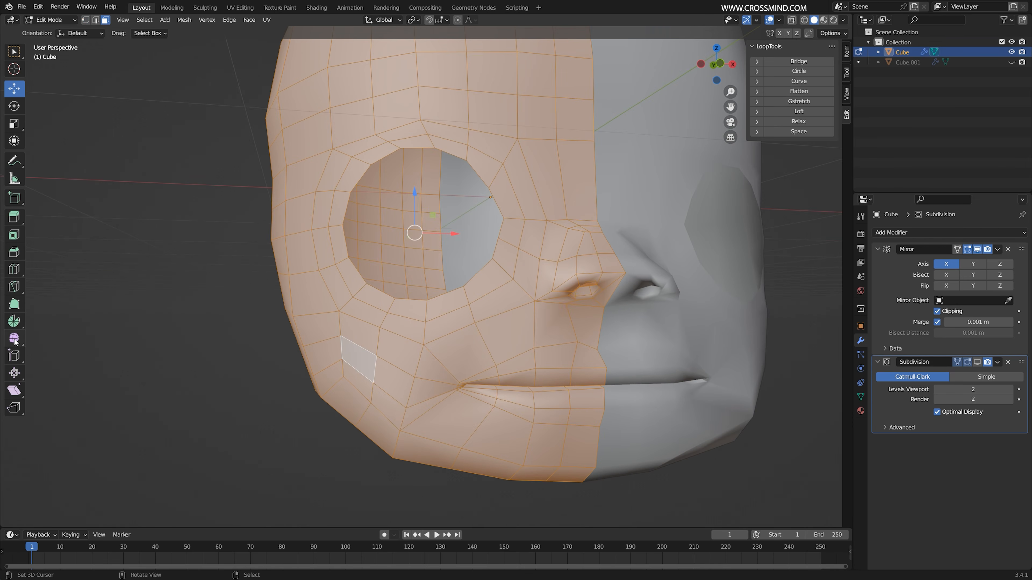
pyautogui.keyDown('shift'); pyautogui.moveTo(428, 339); pyautogui.dragTo(385, 369, button='middle'); pyautogui.keyUp('shift')
pyautogui.moveTo(332, 272); pyautogui.dragTo(426, 279)
pyautogui.moveTo(426, 278); pyautogui.dragTo(340, 339, button='middle')
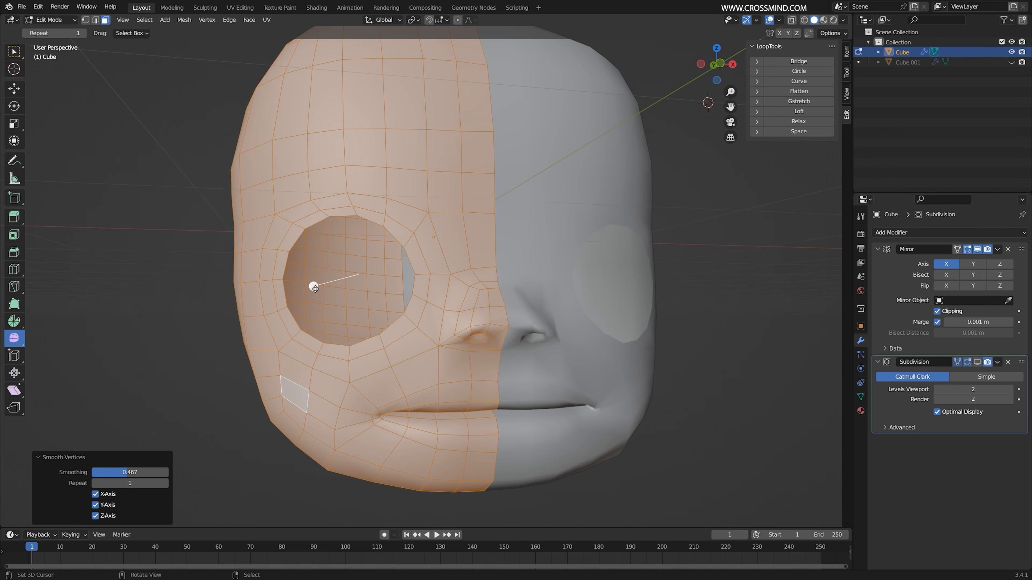
pyautogui.moveTo(315, 289); pyautogui.dragTo(322, 289)
pyautogui.scroll(-1, 323, 290)
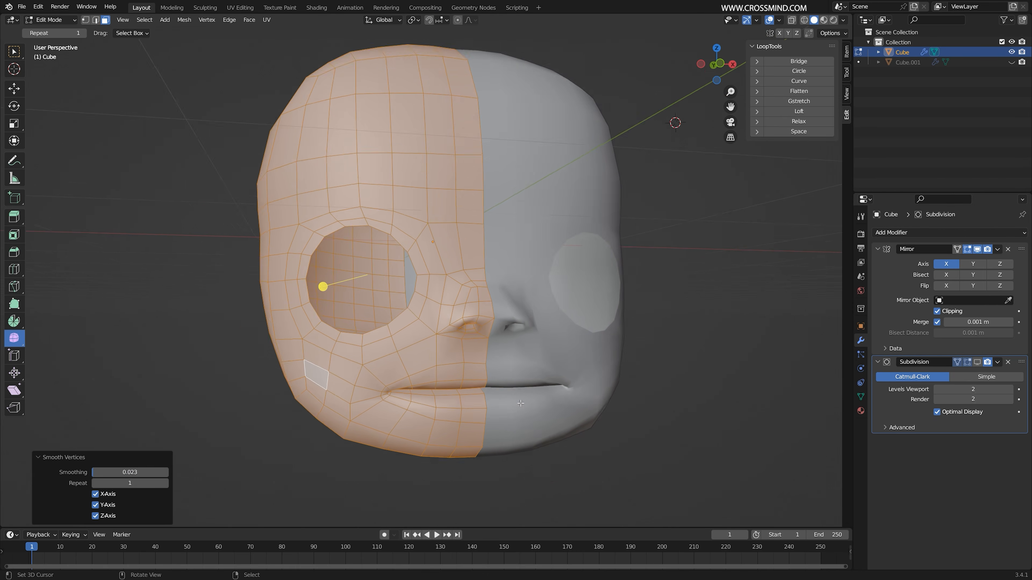
pyautogui.moveTo(488, 357); pyautogui.dragTo(507, 366, button='middle')
pyautogui.hotkey('ctrl', 's')
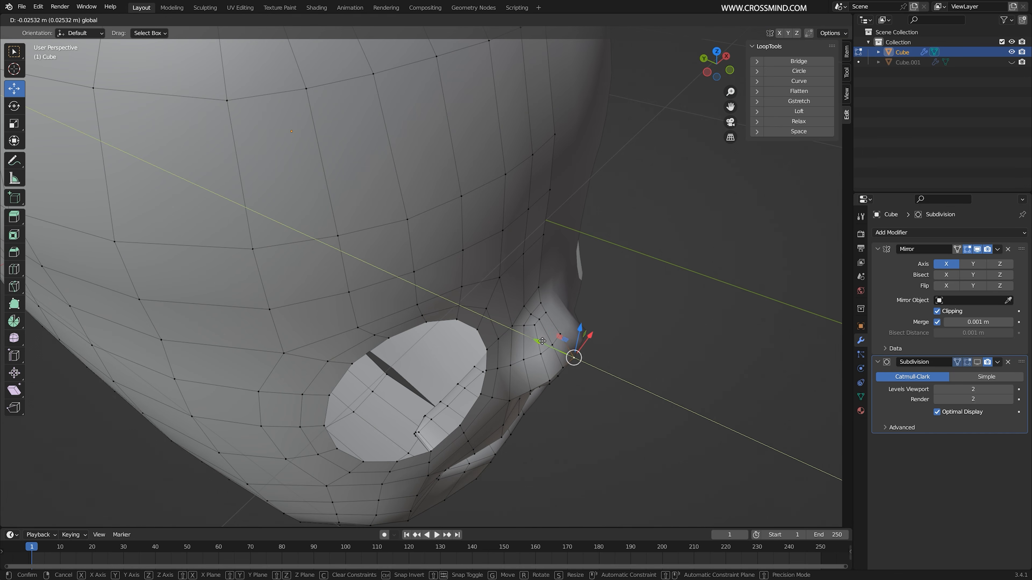
# Pull the nose tip vertex forward by about 0.034 m along Y
pyautogui.moveTo(542, 341); pyautogui.dragTo(546, 343)
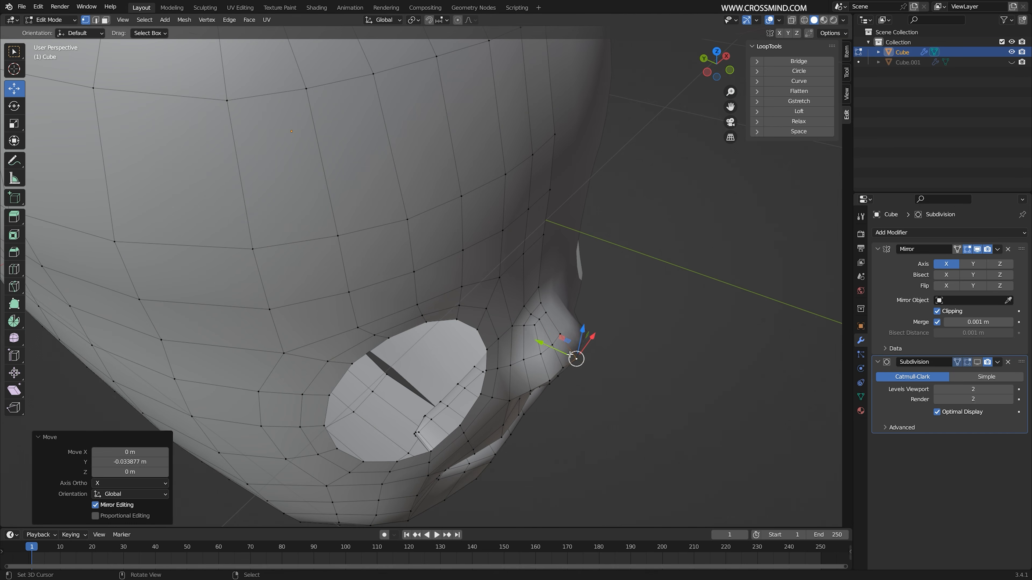
pyautogui.moveTo(545, 343); pyautogui.dragTo(422, 346, button='middle')
pyautogui.scroll(2, 528, 345)
pyautogui.keyDown('shift'); pyautogui.moveTo(723, 447); pyautogui.dragTo(569, 350, button='middle'); pyautogui.keyUp('shift')
pyautogui.moveTo(577, 352); pyautogui.dragTo(543, 272, button='middle')
# Adjust the vertices around the underside of the nose and shift the nostril's outer base vertex back along Y
pyautogui.moveTo(536, 335); pyautogui.dragTo(479, 330)
pyautogui.rightClick(489, 335)
pyautogui.click(521, 356)
pyautogui.rightClick(521, 357)
pyautogui.moveTo(521, 356); pyautogui.dragTo(487, 339, button='middle')
pyautogui.click(514, 314)
pyautogui.rightClick(514, 315)
pyautogui.click(445, 338)
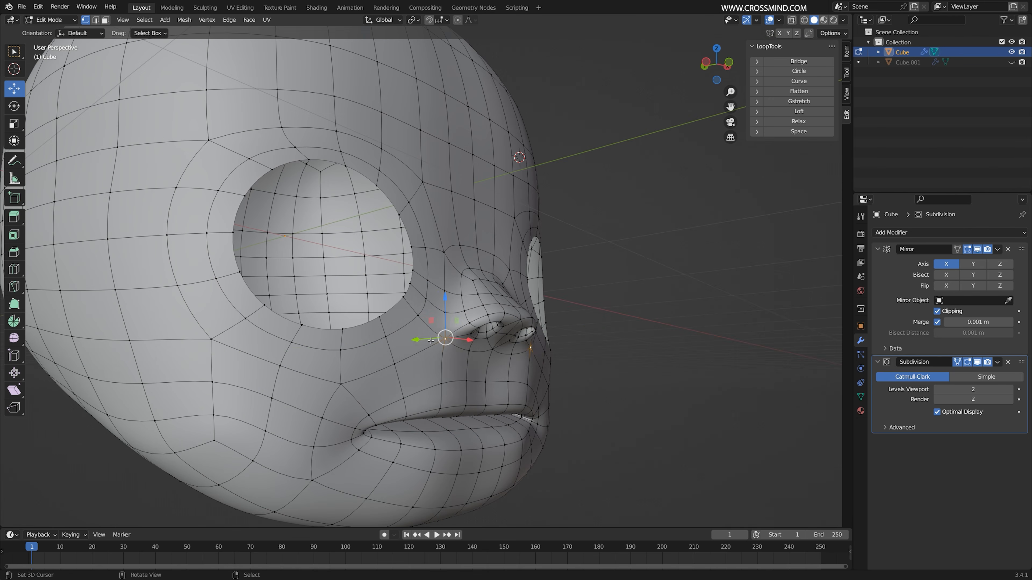
pyautogui.moveTo(418, 341); pyautogui.dragTo(410, 341)
# Push the vertices just beneath the nostrils back into the face by about 0.029 m along Y
pyautogui.moveTo(473, 341); pyautogui.dragTo(481, 382, button='middle')
pyautogui.click(436, 370)
pyautogui.rightClick(437, 370)
pyautogui.rightClick(478, 351)
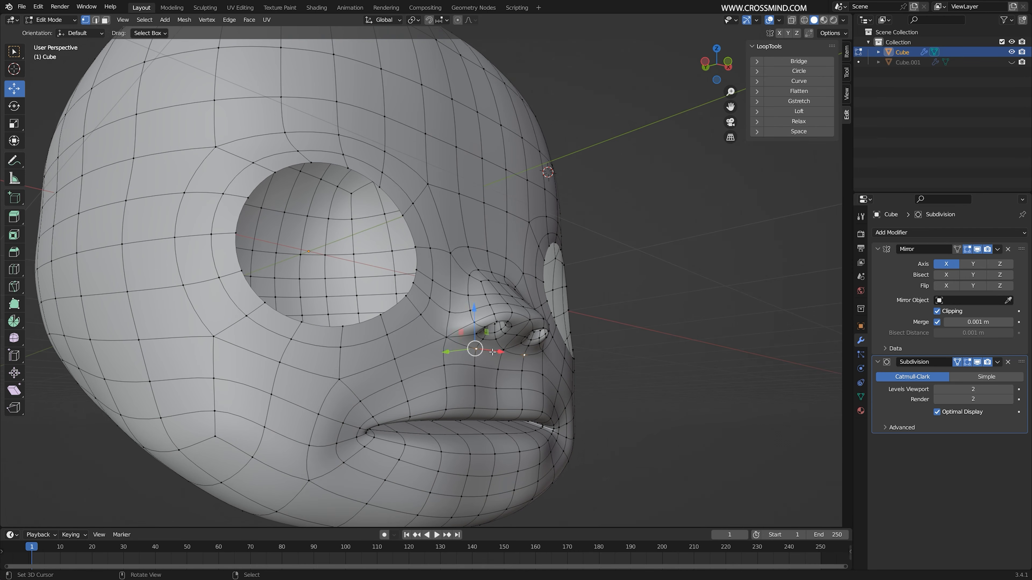
pyautogui.moveTo(469, 357); pyautogui.dragTo(462, 358)
pyautogui.moveTo(462, 358); pyautogui.dragTo(441, 346, button='middle')
pyautogui.moveTo(805, 362); pyautogui.dragTo(807, 384, button='middle')
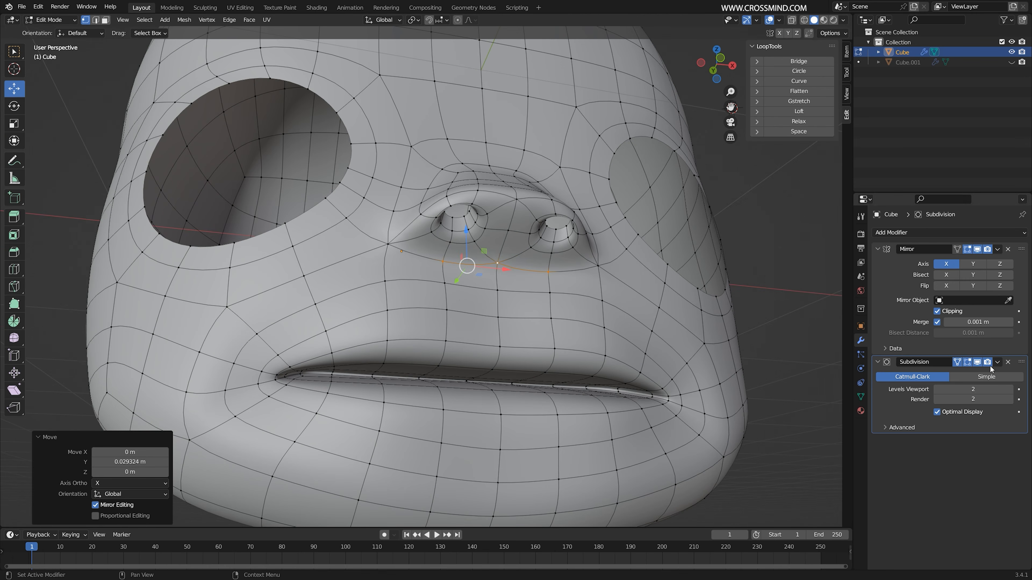
# Turn off the subdivision in the viewport and insert a centred edge loop around the lips
pyautogui.click(977, 362)
pyautogui.moveTo(459, 372); pyautogui.dragTo(438, 336, button='middle')
pyautogui.rightClick(446, 332)
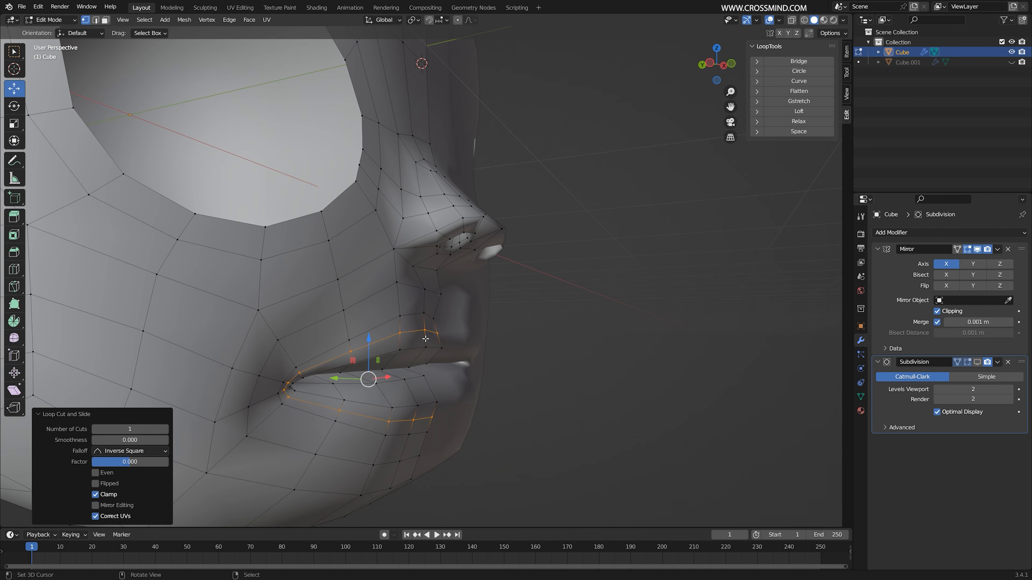
# Reposition the vertices of the new loop above the upper lip, moving the centre one along Y
pyautogui.click(426, 338)
pyautogui.moveTo(392, 338); pyautogui.dragTo(412, 309)
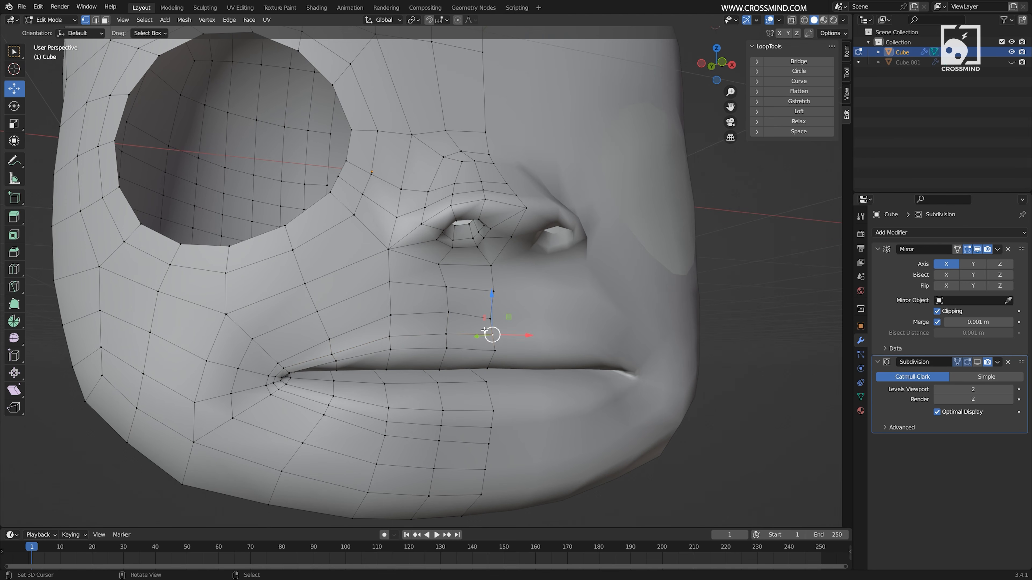
pyautogui.press('y')
pyautogui.moveTo(477, 337); pyautogui.dragTo(489, 305)
# Raise the row of vertices along the upper lip by about 0.01 m in Z
pyautogui.click(447, 348)
pyautogui.moveTo(491, 346); pyautogui.dragTo(447, 321, button='middle')
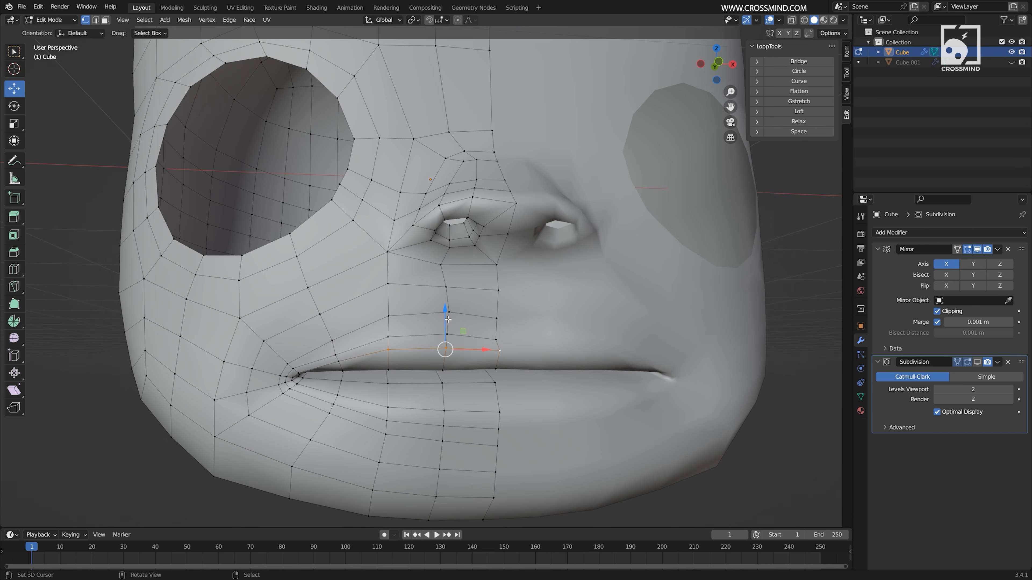
pyautogui.moveTo(445, 308); pyautogui.dragTo(442, 319)
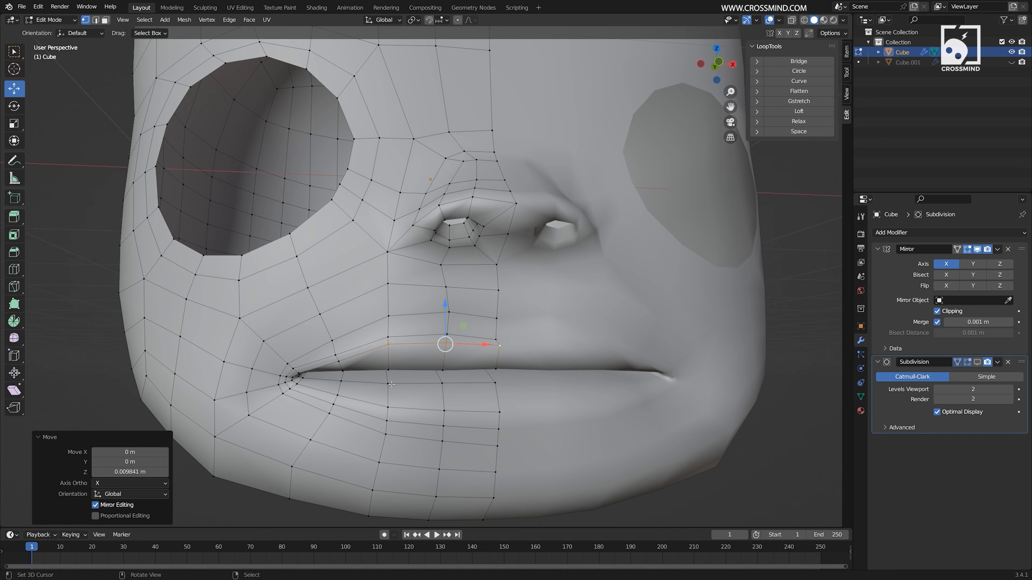
# Move the row of vertices at the top of the lower lip forward about 0.021 m and up about 0.006 m
pyautogui.click(387, 383)
pyautogui.moveTo(435, 382); pyautogui.dragTo(527, 382, button='middle')
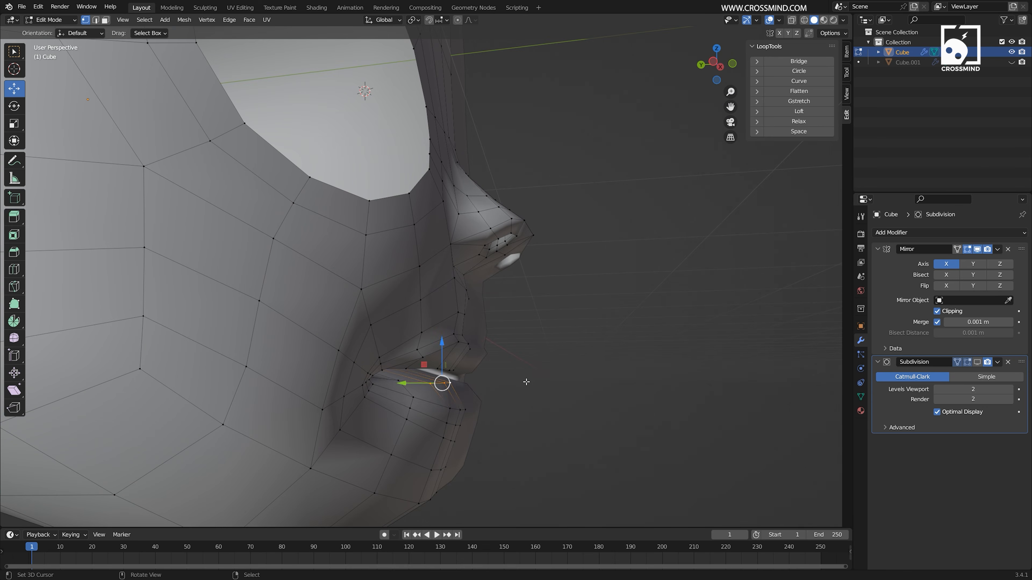
pyautogui.press('g')
pyautogui.click(512, 378)
pyautogui.moveTo(453, 375); pyautogui.dragTo(415, 373, button='middle')
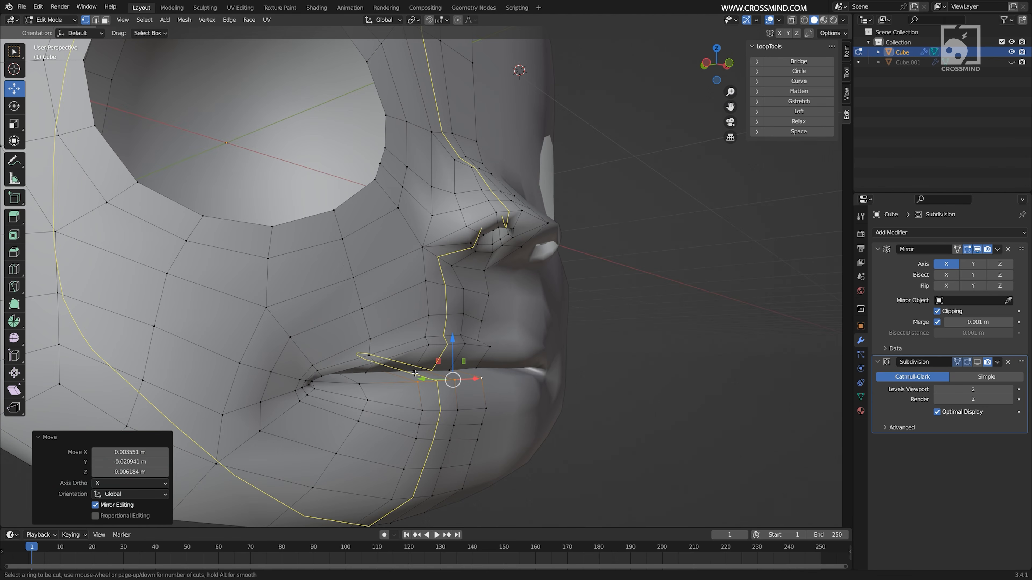
pyautogui.moveTo(484, 389); pyautogui.dragTo(471, 393, button='middle')
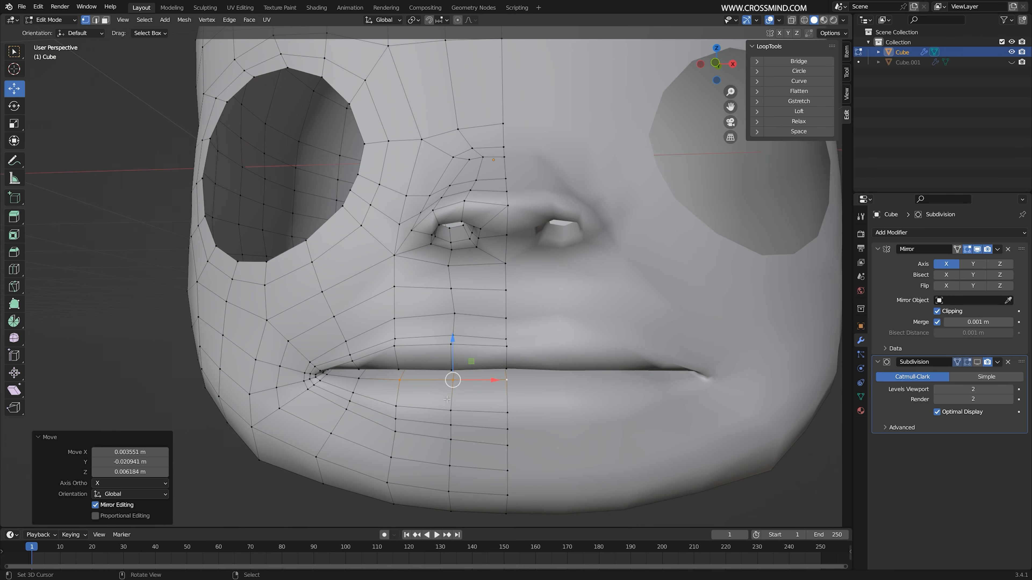
# Slide the lower lip's edge vertex between the mouth corner and the centre along its edge
pyautogui.scroll(3, 467, 396)
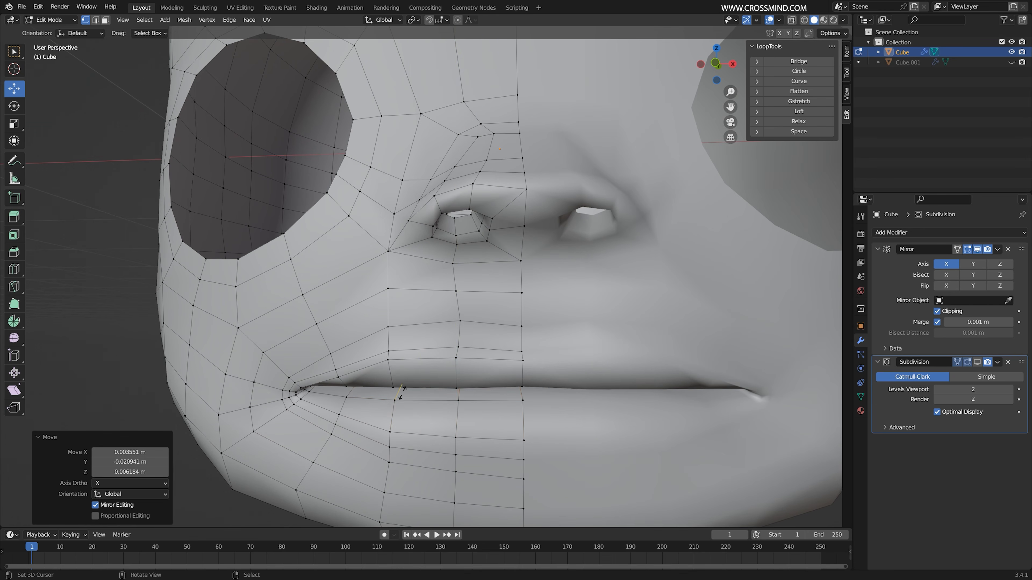
pyautogui.press('g')
pyautogui.press('g')
pyautogui.click(408, 405)
pyautogui.moveTo(408, 404); pyautogui.dragTo(377, 397, button='middle')
# With the subdivided surface shown, move the mouth corner inward about 0.055 m using Smooth proportional editing of about 0.32 m
pyautogui.hotkey('shift', 'z')
pyautogui.moveTo(453, 399); pyautogui.dragTo(432, 401, button='middle')
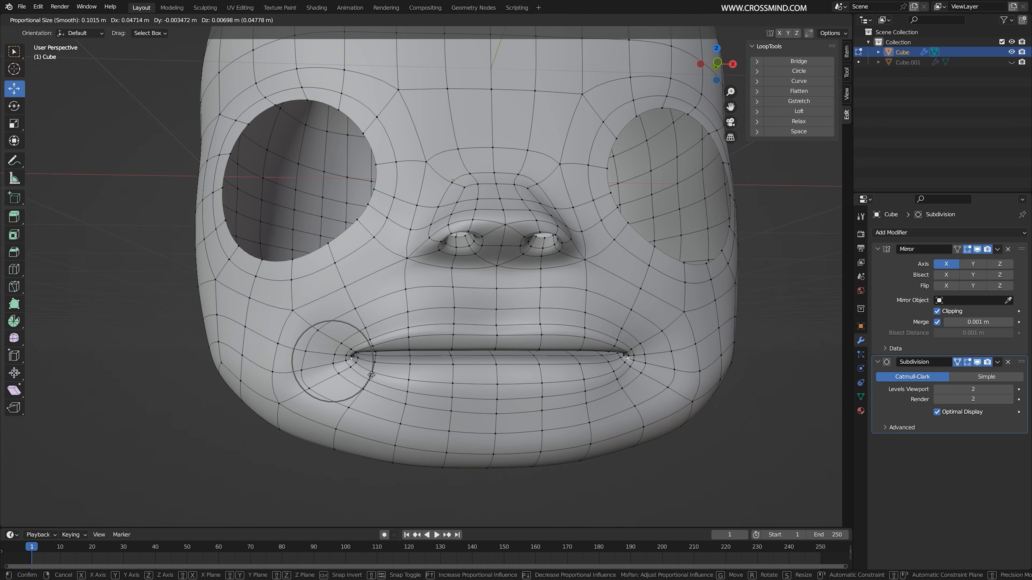
pyautogui.scroll(-12, 371, 375)
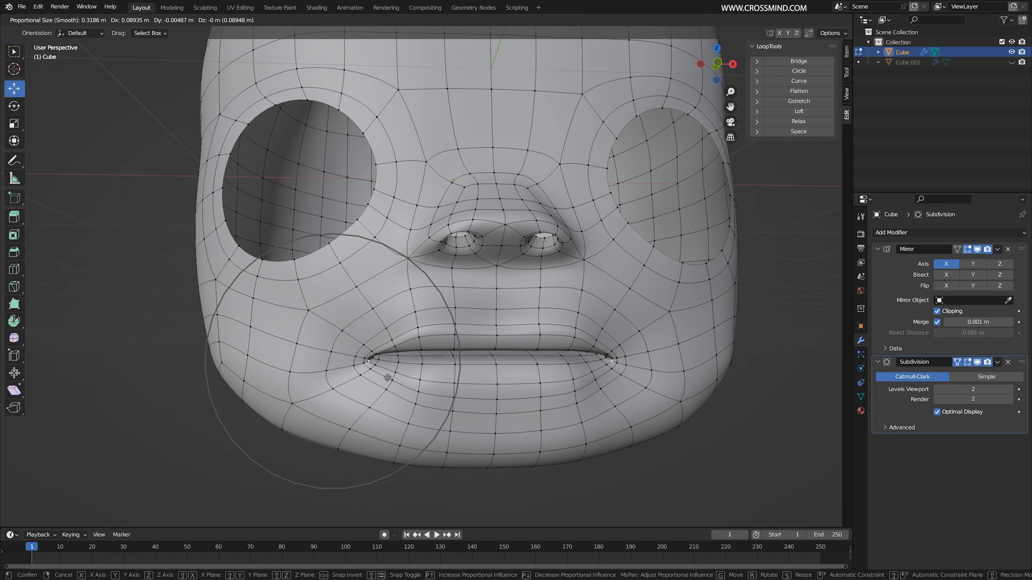
pyautogui.rightClick(388, 378)
pyautogui.click(470, 20)
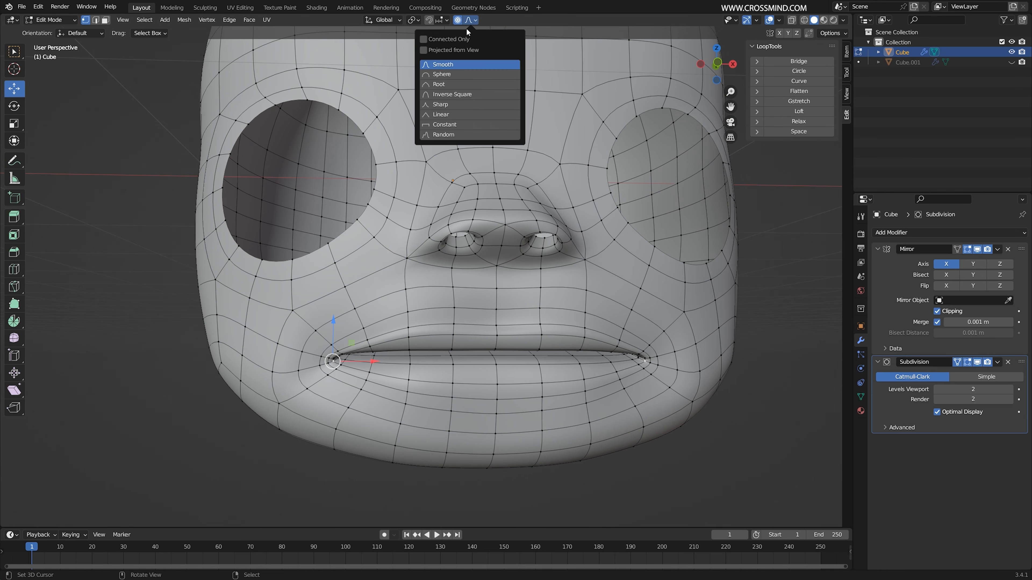
pyautogui.press('g')
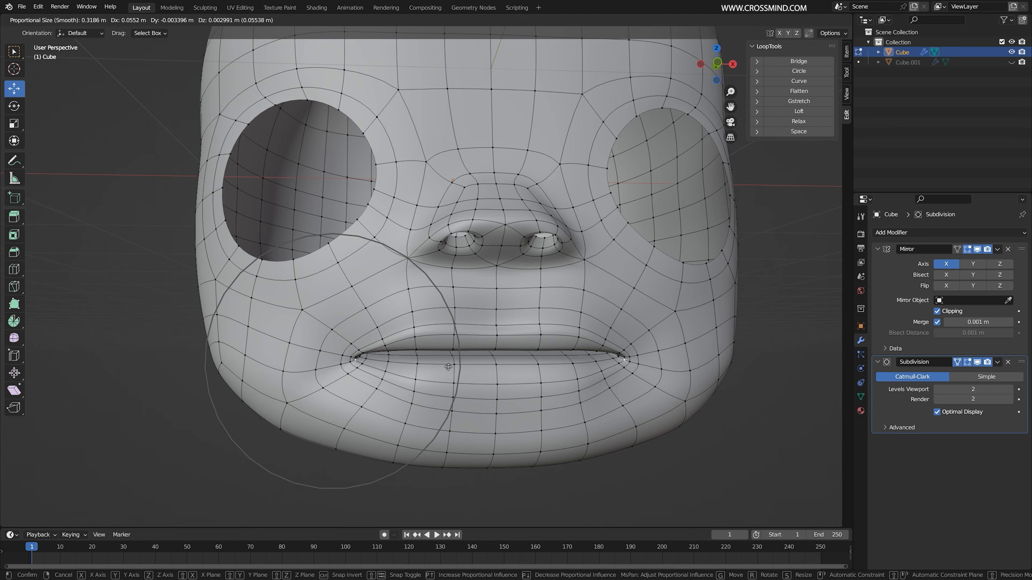
pyautogui.click(447, 367)
# Widen the lower cheeks by pulling their side faces outward with proportional editing in Local orientation
pyautogui.moveTo(448, 367); pyautogui.dragTo(224, 348, button='middle')
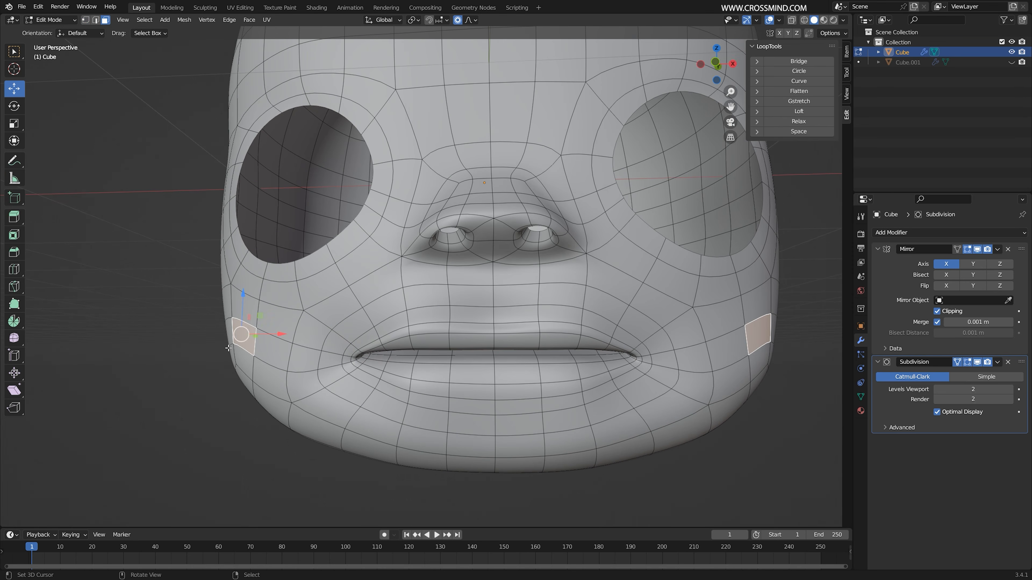
pyautogui.moveTo(219, 392); pyautogui.dragTo(237, 371, button='middle')
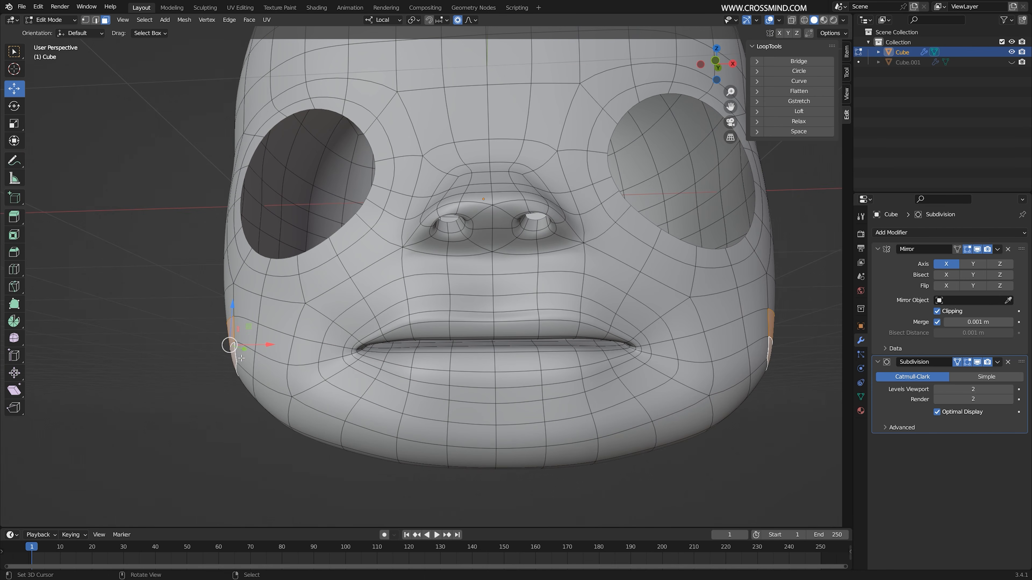
pyautogui.scroll(-3, 230, 345)
pyautogui.click(223, 342)
pyautogui.click(311, 422)
pyautogui.click(451, 456)
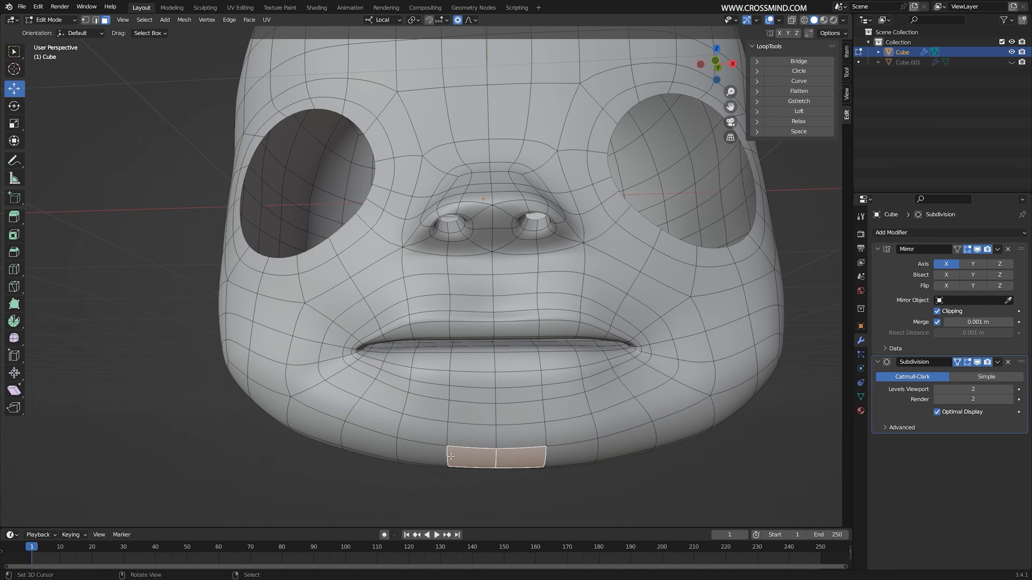
pyautogui.moveTo(451, 457); pyautogui.dragTo(437, 455, button='middle')
pyautogui.press('2')
pyautogui.rightClick(463, 402)
pyautogui.moveTo(463, 402); pyautogui.dragTo(532, 403, button='middle')
pyautogui.moveTo(431, 401); pyautogui.dragTo(421, 399)
pyautogui.hotkey('ctrl', 'z')
# Set the transform orientation to Normal and push the vertex below the lower lip's outer part inward about 0.024 m
pyautogui.press('1')
pyautogui.rightClick(423, 396)
pyautogui.moveTo(423, 397); pyautogui.dragTo(360, 386, button='middle')
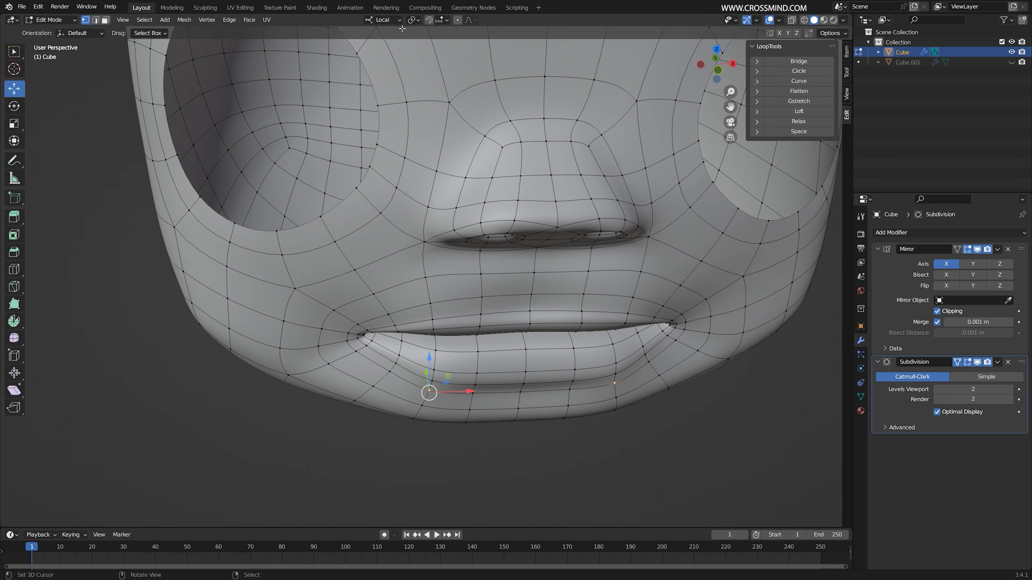
pyautogui.click(386, 20)
pyautogui.click(404, 72)
pyautogui.moveTo(447, 408); pyautogui.dragTo(409, 410, button='middle')
pyautogui.moveTo(410, 413); pyautogui.dragTo(415, 410)
pyautogui.moveTo(415, 409); pyautogui.dragTo(386, 391, button='middle')
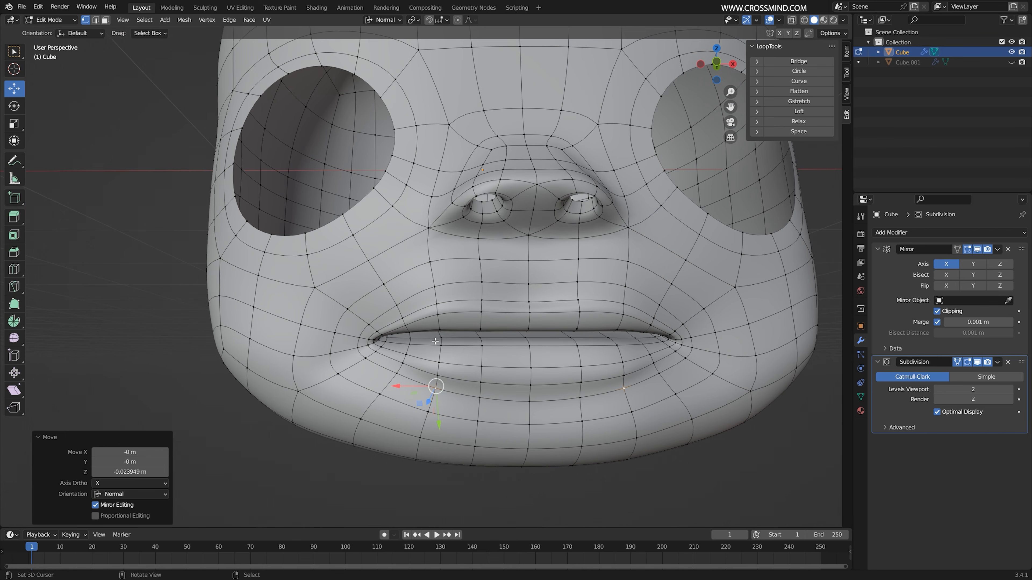
# Select the edge loop along the inner lips and hide the subdivision in the viewport
pyautogui.press('2')
pyautogui.keyDown('alt'); pyautogui.click(457, 330); pyautogui.keyUp('alt')
pyautogui.click(977, 362)
pyautogui.moveTo(630, 384); pyautogui.dragTo(617, 374, button='middle')
pyautogui.press('s')
pyautogui.press('z')
pyautogui.rightClick(582, 365)
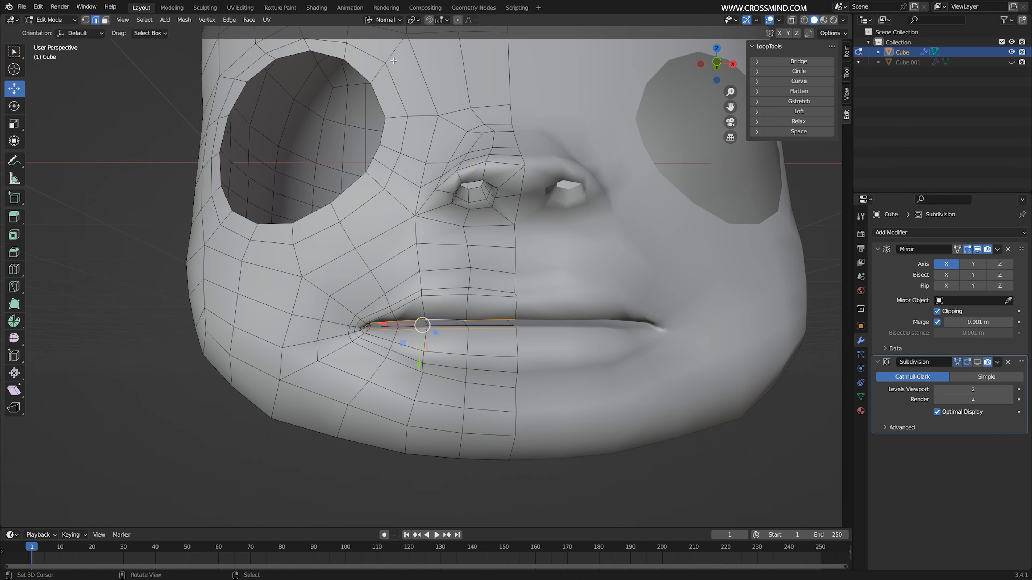
# Switch the orientation to Global, flatten the inner lip loop along Z, reposition it and scale it again to 0.672 in Z
pyautogui.click(386, 20)
pyautogui.click(386, 51)
pyautogui.press('s')
pyautogui.press('z')
pyautogui.click(602, 357)
pyautogui.press('g')
pyautogui.click(605, 363)
pyautogui.press('s')
pyautogui.press('z')
pyautogui.click(601, 363)
pyautogui.scroll(1, 602, 362)
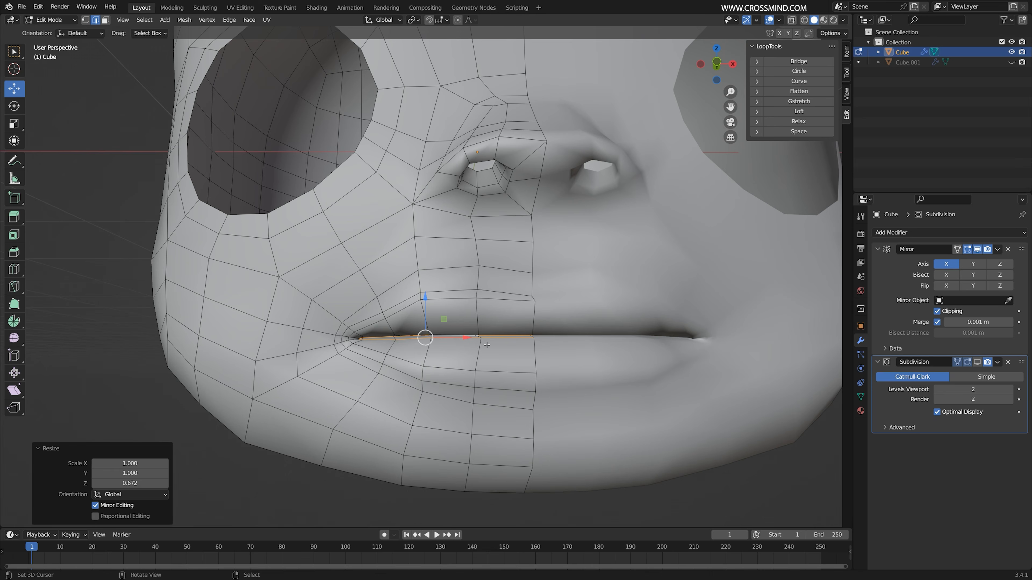
# Reposition the upper lip vertex between the mouth corner and the centre
pyautogui.rightClick(426, 321)
pyautogui.press('1')
pyautogui.press('g')
pyautogui.click(432, 331)
# Insert a centred edge loop through both lips around the mouth opening
pyautogui.hotkey('ctrl', 'r')
pyautogui.doubleClick(479, 323)
pyautogui.moveTo(479, 323); pyautogui.dragTo(366, 321, button='middle')
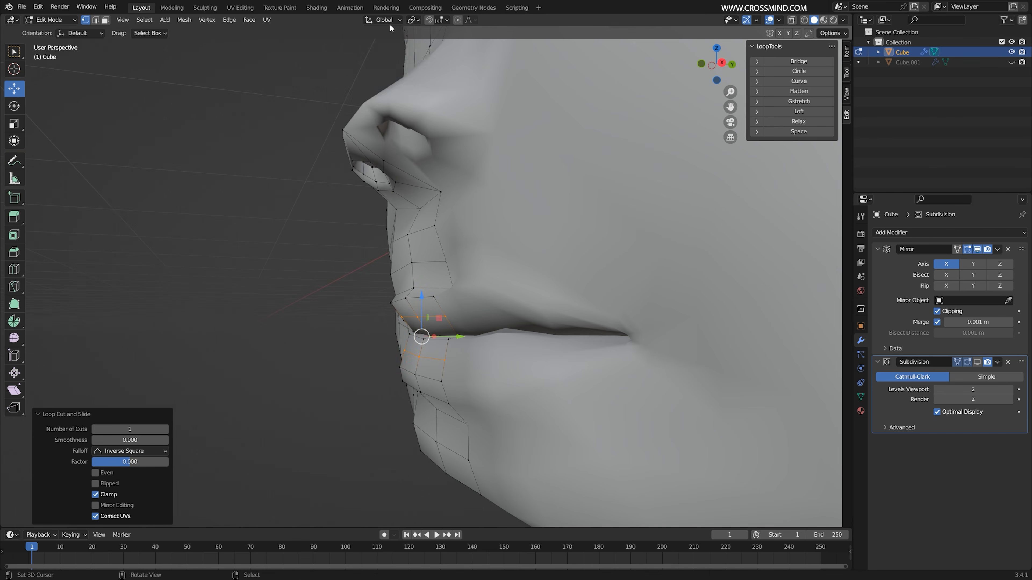
# Switch the orientation to Normal and push the upper lip vertices outward along their normals, the first by about 0.015 m
pyautogui.click(386, 20)
pyautogui.click(371, 68)
pyautogui.moveTo(388, 323); pyautogui.dragTo(379, 325)
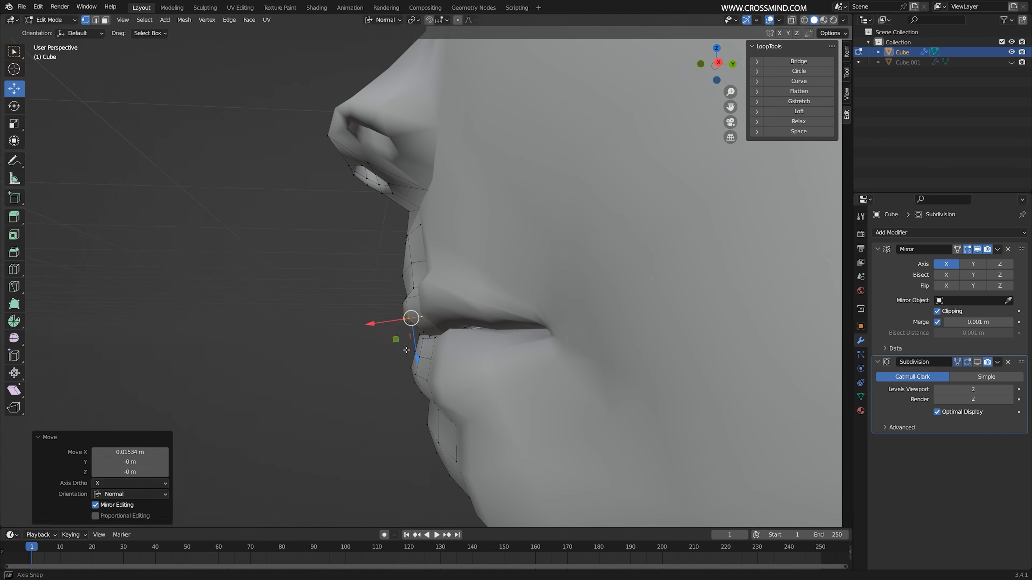
pyautogui.rightClick(412, 355)
pyautogui.moveTo(379, 325); pyautogui.dragTo(423, 374, button='middle')
pyautogui.keyDown('shift'); pyautogui.rightClick(418, 353); pyautogui.keyUp('shift')
pyautogui.moveTo(383, 316); pyautogui.dragTo(387, 321)
# Reposition the lower lip vertices near the mirror line to round out the lip's profile
pyautogui.press('g')
pyautogui.moveTo(439, 345); pyautogui.dragTo(487, 361, button='middle')
pyautogui.click(385, 348)
pyautogui.moveTo(425, 378); pyautogui.dragTo(406, 379, button='middle')
pyautogui.moveTo(406, 379); pyautogui.dragTo(403, 382)
pyautogui.moveTo(402, 383); pyautogui.dragTo(390, 401, button='middle')
pyautogui.rightClick(401, 409)
pyautogui.keyDown('shift'); pyautogui.rightClick(346, 393); pyautogui.keyUp('shift')
pyautogui.moveTo(390, 401); pyautogui.dragTo(386, 403)
# Slide the vertices below the mouth along their edges, the last one with a factor of about 0.215
pyautogui.moveTo(386, 403); pyautogui.dragTo(467, 406, button='middle')
pyautogui.rightClick(459, 475)
pyautogui.rightClick(401, 469)
pyautogui.moveTo(400, 469); pyautogui.dragTo(475, 364, button='middle')
pyautogui.press('g')
pyautogui.press('g')
pyautogui.click(437, 366)
pyautogui.rightClick(306, 337)
pyautogui.press('g')
pyautogui.press('g')
pyautogui.click(299, 339)
# Show the subdivision in the viewport again and bring the nose and mouth area into the front view
pyautogui.moveTo(514, 284); pyautogui.dragTo(455, 309, button='middle')
pyautogui.scroll(-3, 455, 309)
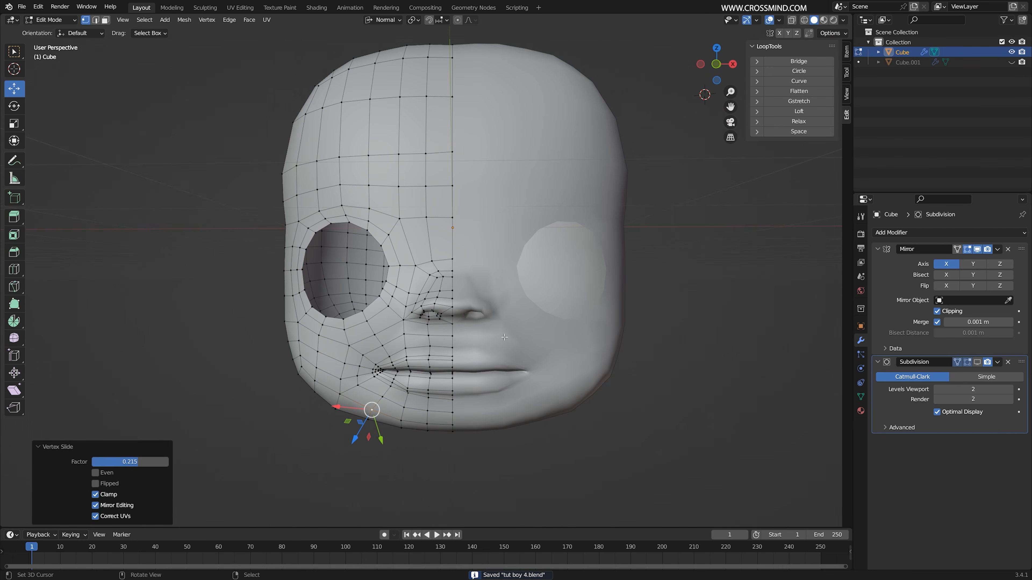
pyautogui.click(977, 362)
pyautogui.moveTo(568, 284); pyautogui.dragTo(541, 305, button='middle')
pyautogui.press('Tab')
pyautogui.press('Tab')
pyautogui.press('KP_1')
pyautogui.keyDown('shift'); pyautogui.moveTo(454, 342); pyautogui.dragTo(488, 335, button='middle'); pyautogui.keyUp('shift')
pyautogui.scroll(3, 447, 363)
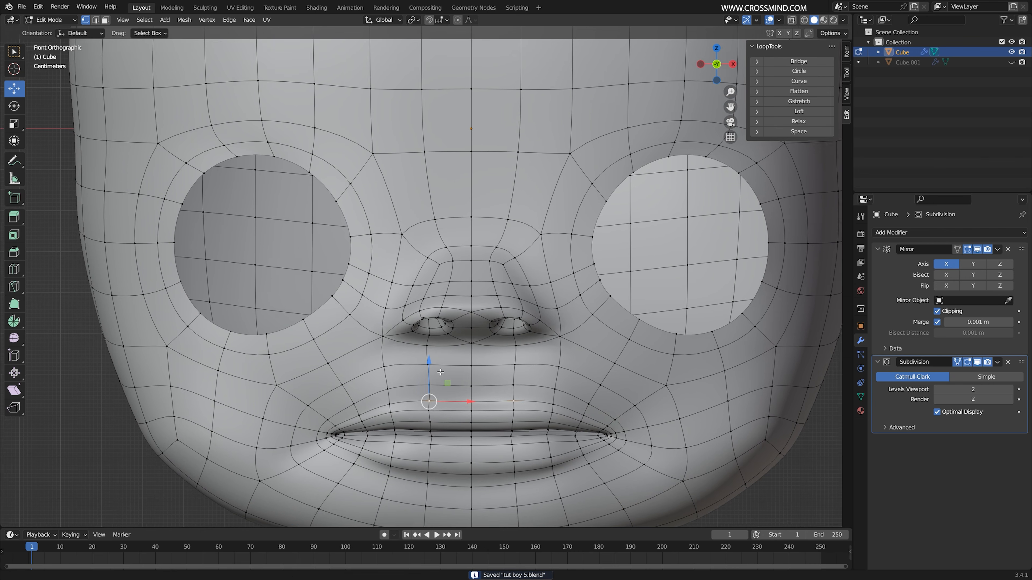
# Select the whole head mesh, relax it with LoopTools and apply Shrink/Fatten with an offset of about -0.00283 m
pyautogui.scroll(-2, 288, 424)
pyautogui.keyDown('shift'); pyautogui.moveTo(281, 442); pyautogui.dragTo(288, 424, button='middle'); pyautogui.keyUp('shift')
pyautogui.press('a')
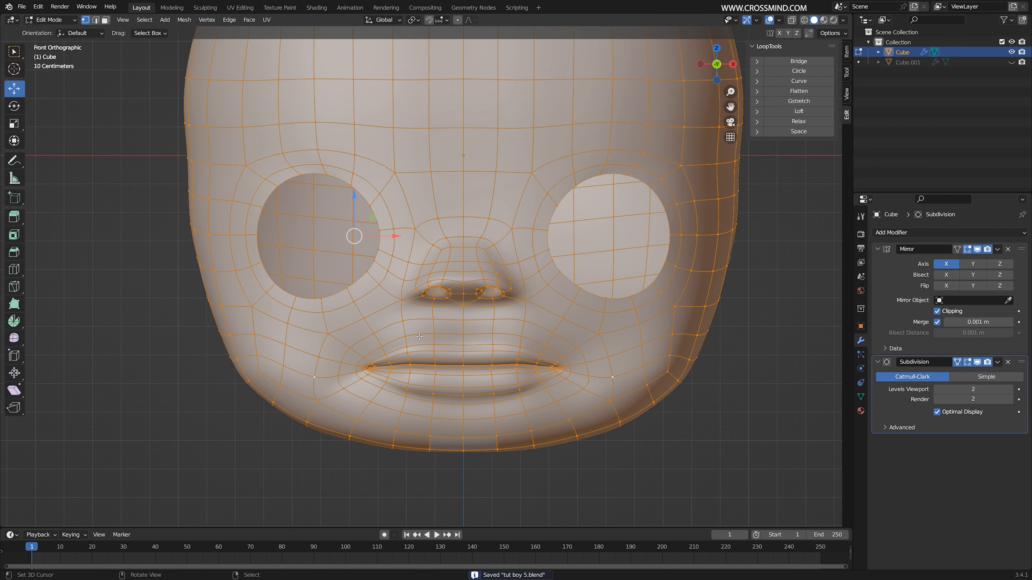
pyautogui.click(799, 122)
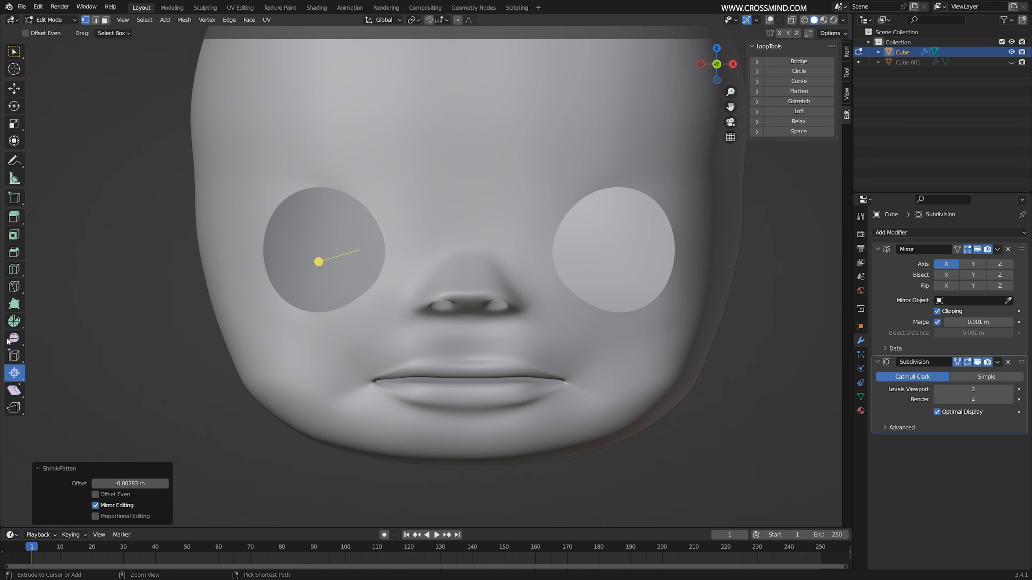
pyautogui.click(14, 372)
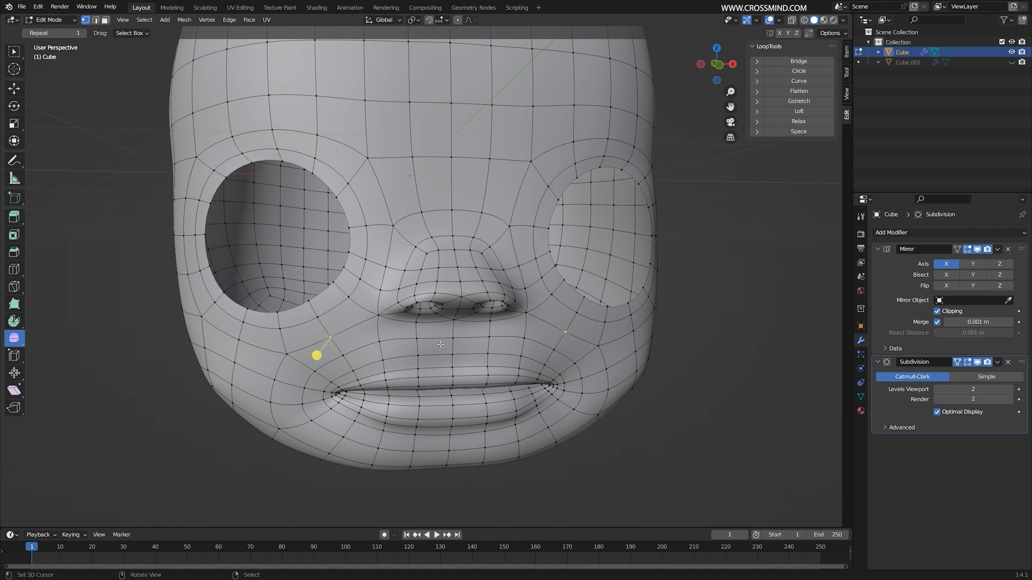
# In edge mode, grow the selection around the mouth opening and scale the lips to 0.840 in X with proportional editing
pyautogui.moveTo(441, 362); pyautogui.dragTo(404, 325, button='middle')
pyautogui.press('2')
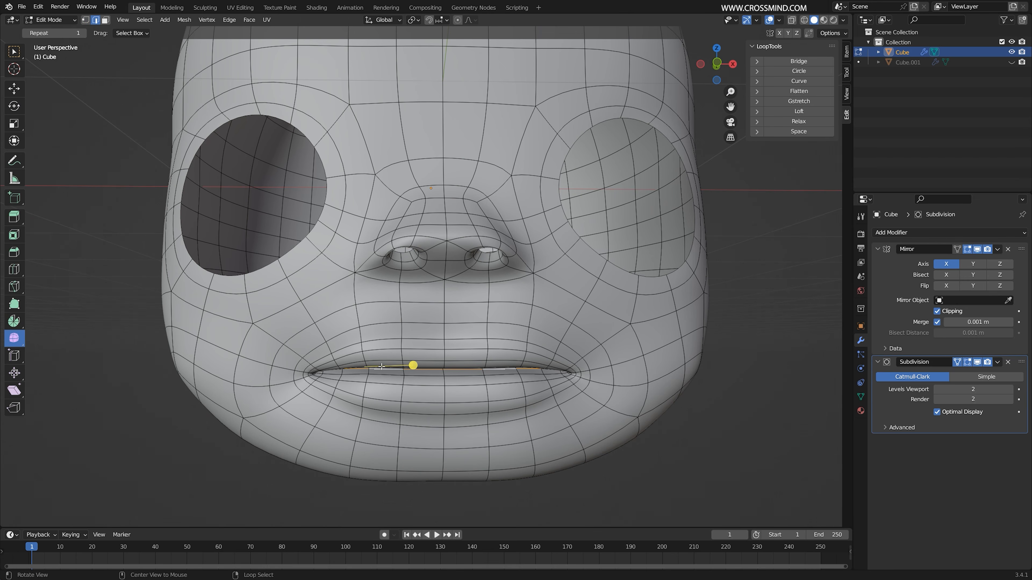
pyautogui.press('ctrl+KP_Add')
pyautogui.press('s')
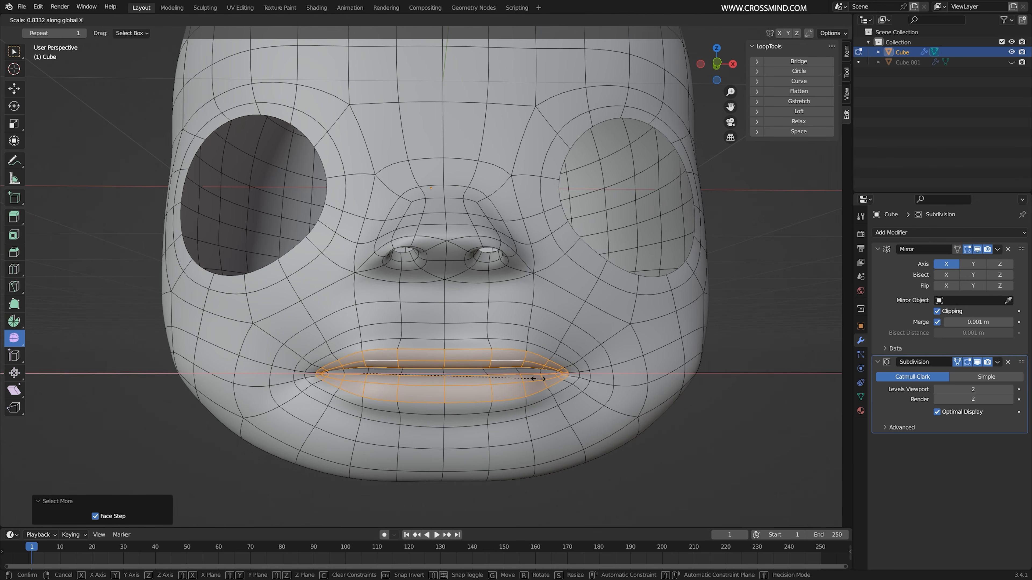
pyautogui.click(357, 380)
pyautogui.moveTo(358, 380); pyautogui.dragTo(360, 355, button='middle')
pyautogui.keyDown('ctrl'); pyautogui.moveTo(360, 355); pyautogui.dragTo(357, 384, button='middle'); pyautogui.keyUp('ctrl')
pyautogui.press('s')
pyautogui.press('x')
pyautogui.click(561, 368)
# Shift the lips along X, scale them to 0.974 in X and shift them along X once more with proportional editing
pyautogui.press('g')
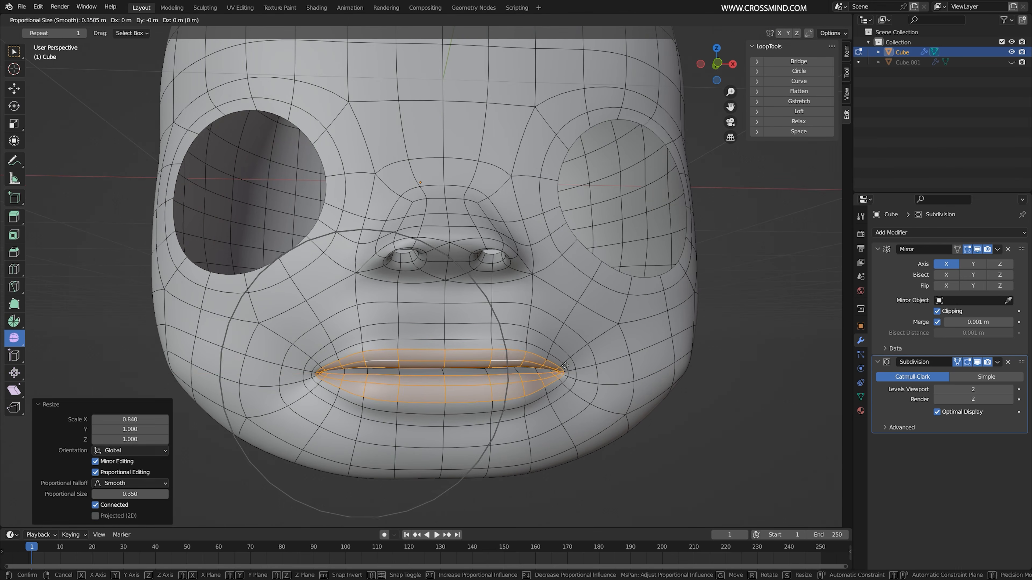
pyautogui.press('x')
pyautogui.click(573, 368)
pyautogui.press('s')
pyautogui.press('x')
pyautogui.click(570, 368)
pyautogui.press('g')
pyautogui.press('x')
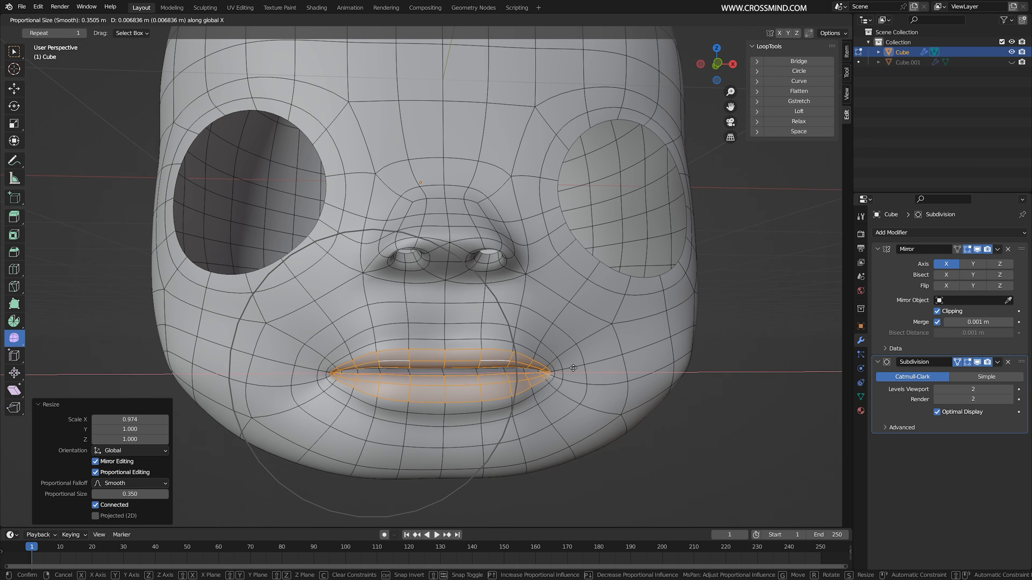
pyautogui.click(573, 368)
# Move the nostril edge loop and the edge on the side of the nose toward the face's centre with proportional editing
pyautogui.hotkey('alt', 'a')
pyautogui.keyDown('alt'); pyautogui.click(422, 263); pyautogui.keyUp('alt')
pyautogui.press('g')
pyautogui.scroll(1, 441, 268)
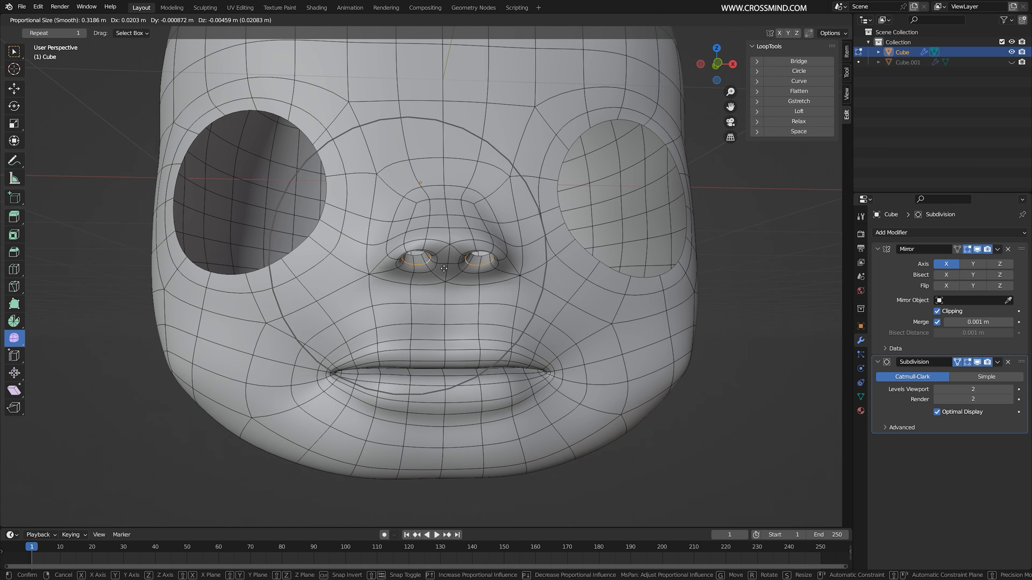
pyautogui.scroll(2, 444, 269)
pyautogui.click(444, 266)
pyautogui.rightClick(399, 215)
pyautogui.press('g')
pyautogui.click(402, 218)
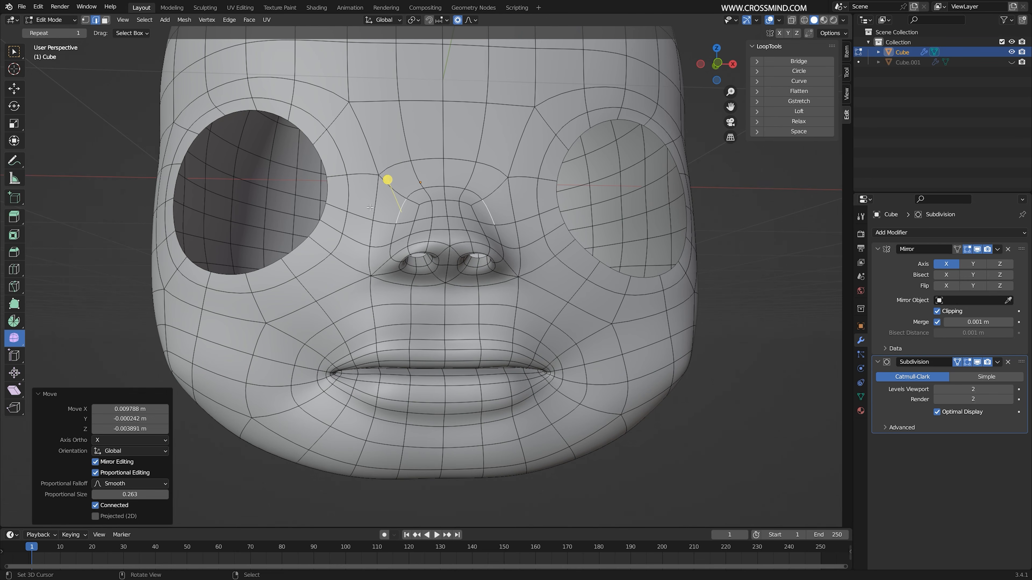
# Slide the edges on the cheek beside the nose closer to the nose
pyautogui.rightClick(374, 209)
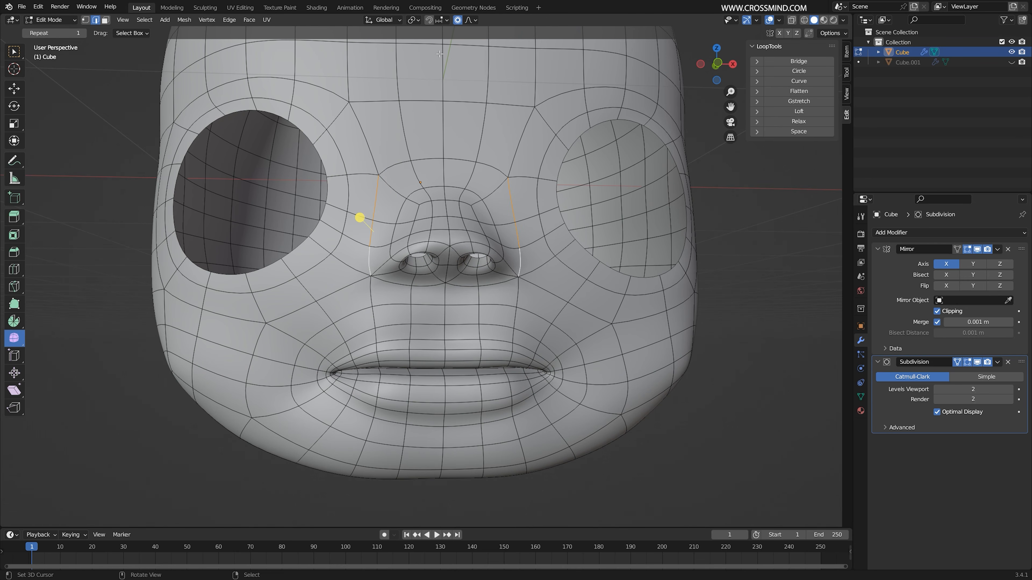
pyautogui.press('g')
pyautogui.press('g')
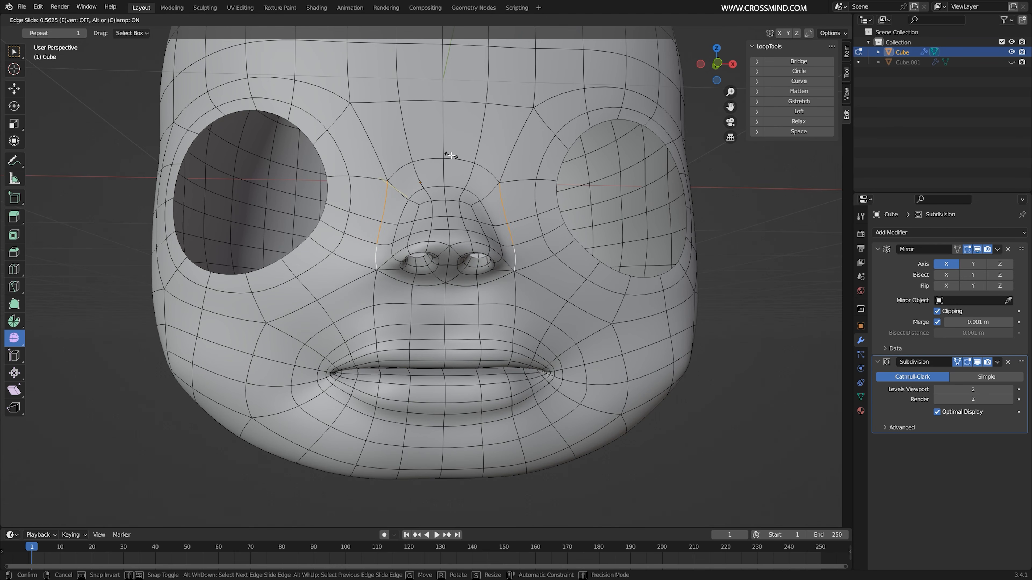
pyautogui.click(451, 156)
# Slide the edge loop around the eye opening with a factor of about -0.480
pyautogui.moveTo(380, 214); pyautogui.dragTo(342, 316, button='middle')
pyautogui.press('1')
pyautogui.rightClick(315, 305)
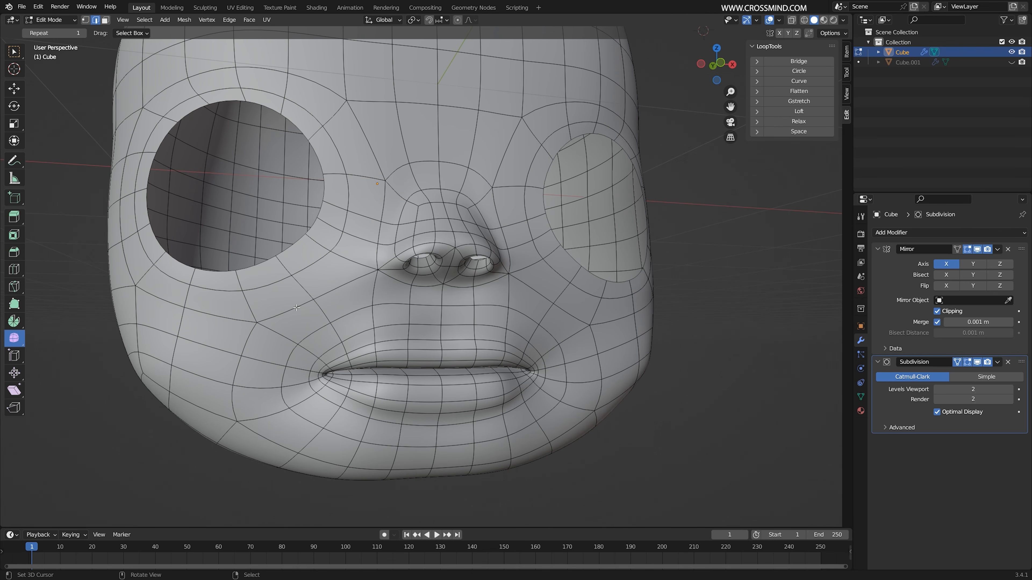
pyautogui.press('g')
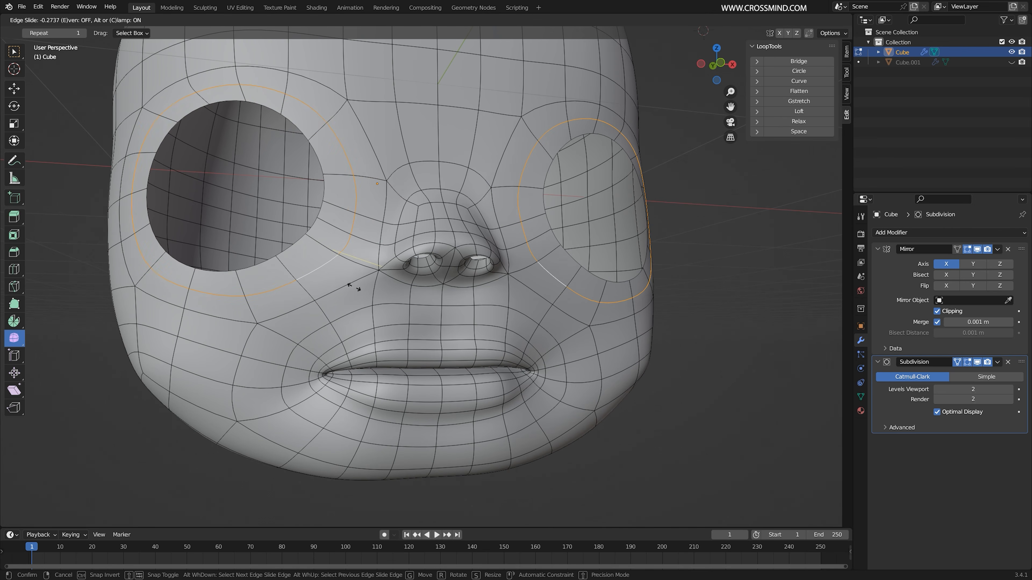
pyautogui.click(359, 289)
pyautogui.scroll(-1, 247, 193)
pyautogui.moveTo(246, 193); pyautogui.dragTo(201, 179, button='middle')
pyautogui.scroll(1, 200, 180)
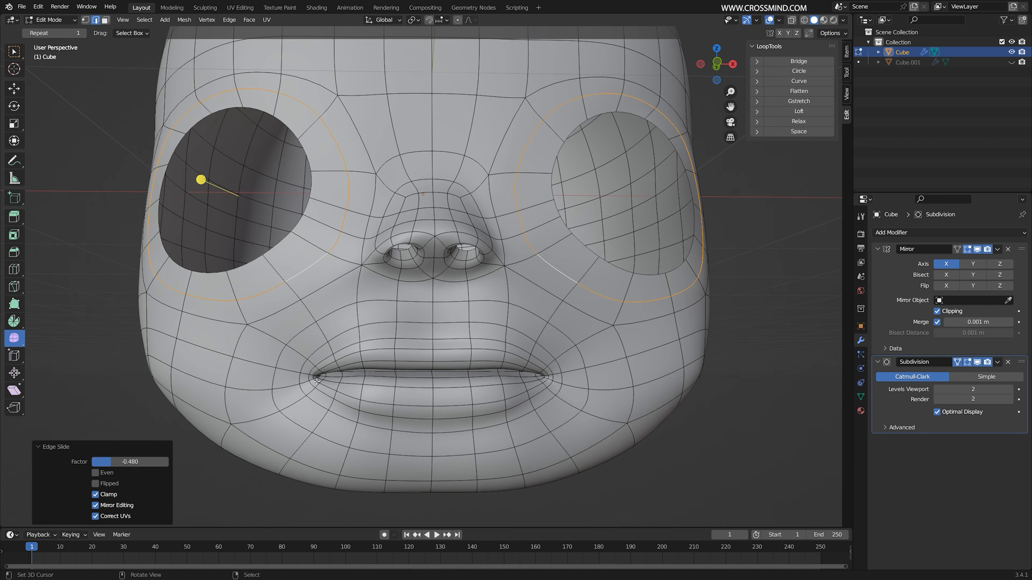
# Reposition the vertices near the mouth corner and along the upper lip's border to refine the lip outline
pyautogui.press('1')
pyautogui.rightClick(310, 374)
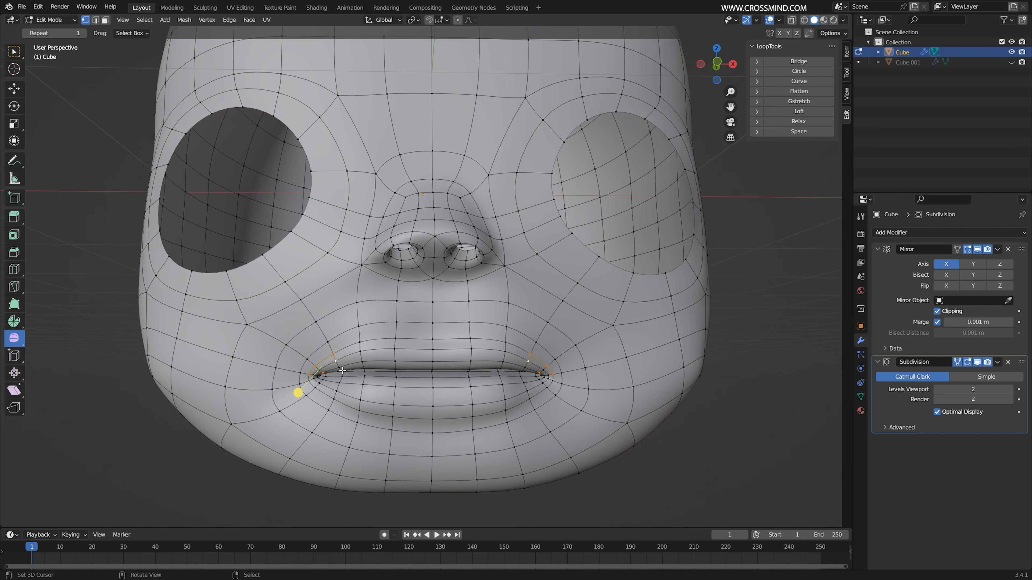
pyautogui.press('g')
pyautogui.moveTo(342, 371); pyautogui.dragTo(276, 394, button='middle')
pyautogui.click(306, 374)
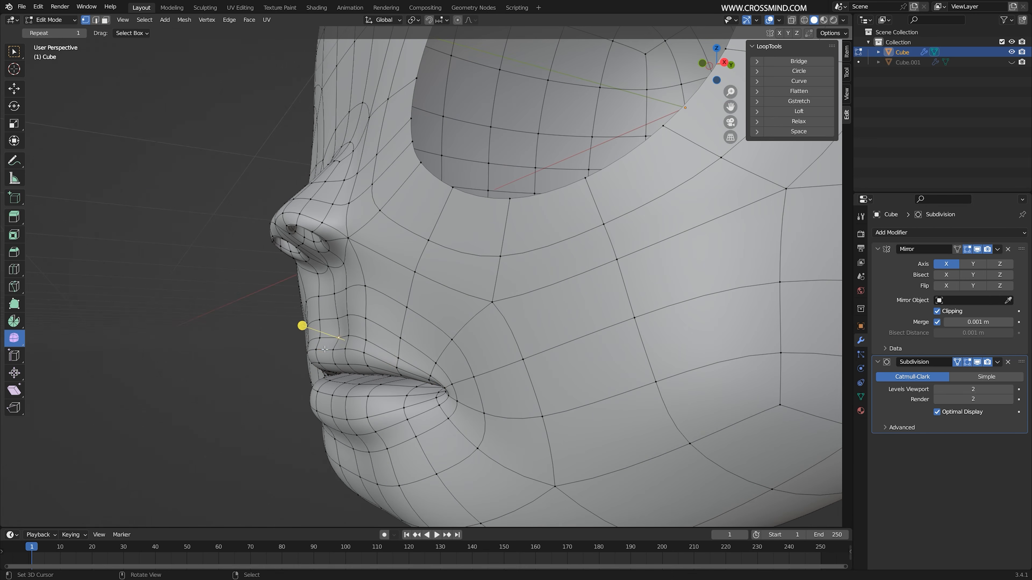
pyautogui.moveTo(328, 349); pyautogui.dragTo(417, 341, button='middle')
pyautogui.press('g')
pyautogui.click(423, 340)
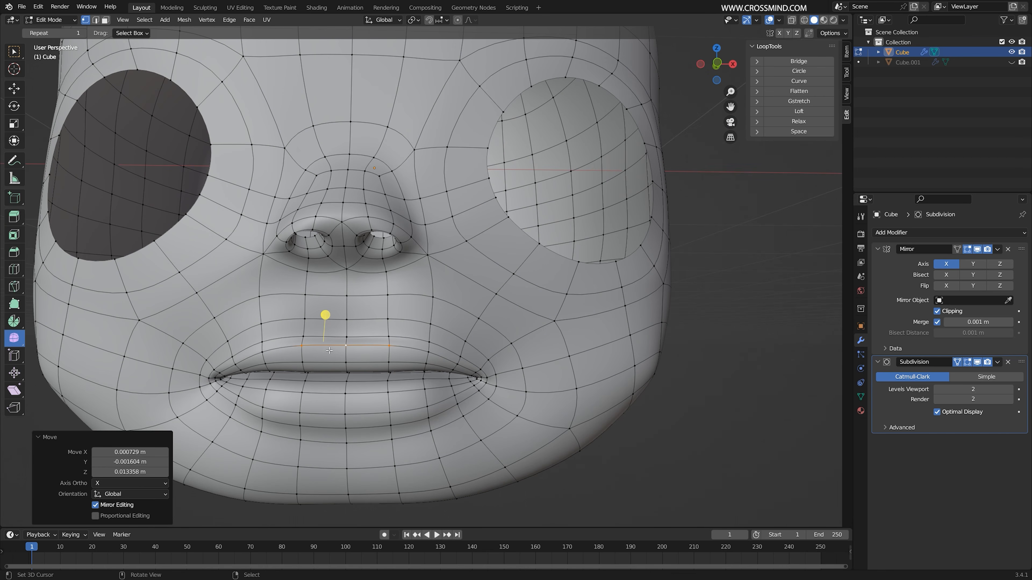
pyautogui.press('g')
pyautogui.click(293, 302)
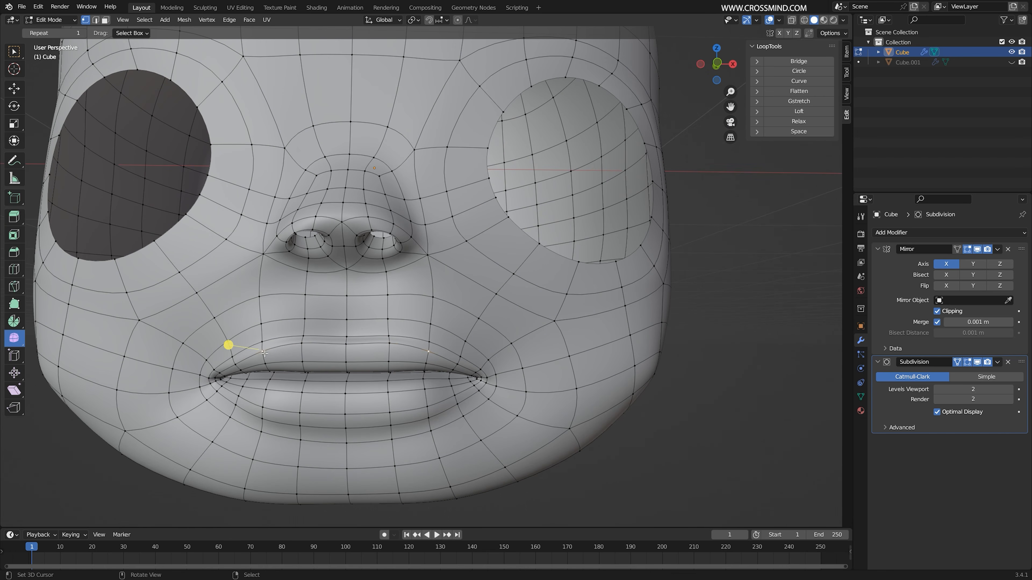
# Check the lips in profile, hide the subdivision in the viewport and reposition the upper lip vertex beside the centre
pyautogui.moveTo(265, 354); pyautogui.dragTo(334, 300, button='middle')
pyautogui.press('ctrl+KP_3')
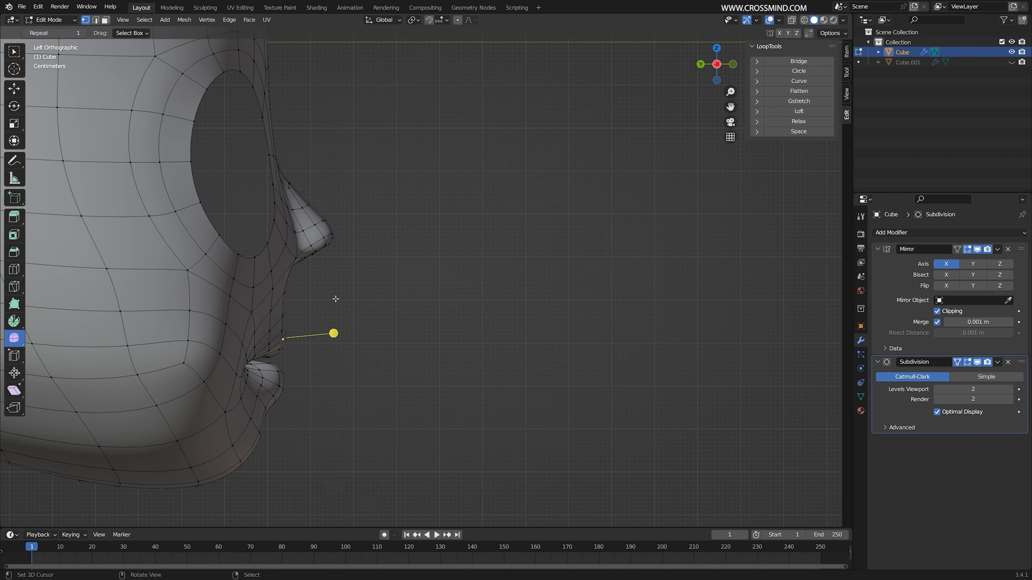
pyautogui.press('KP_3')
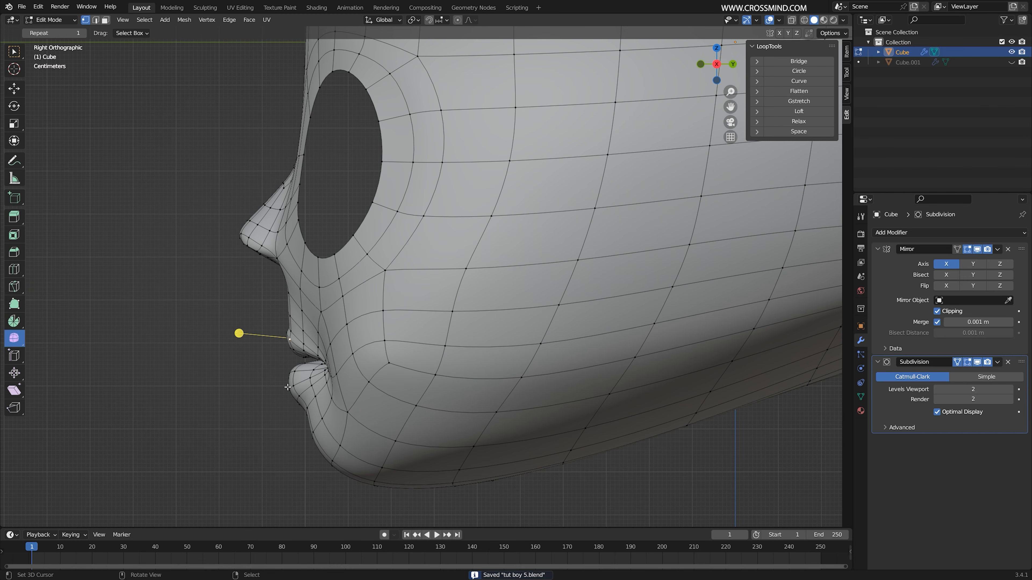
pyautogui.moveTo(288, 379); pyautogui.dragTo(304, 386, button='middle')
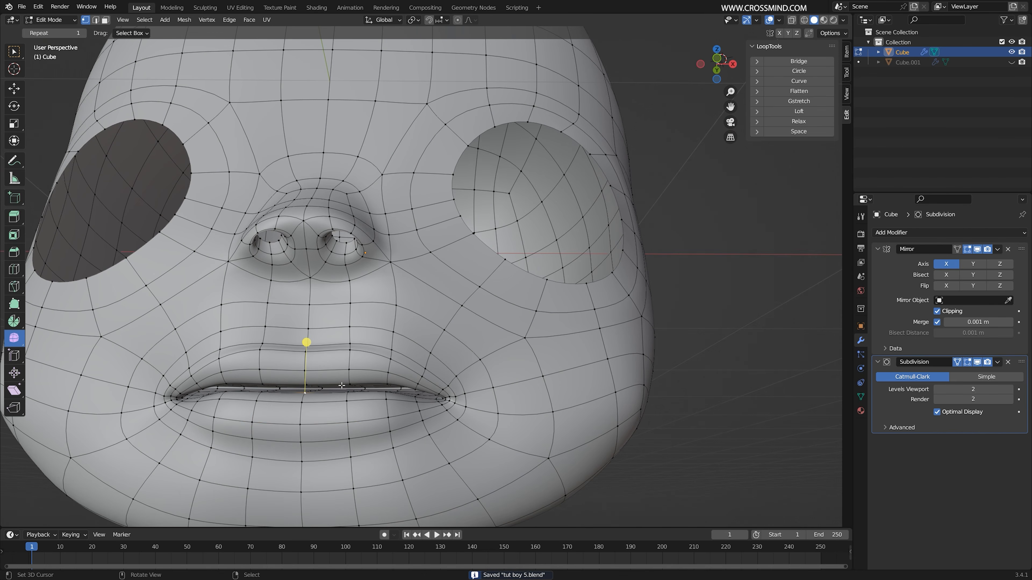
pyautogui.click(977, 362)
pyautogui.scroll(3, 271, 377)
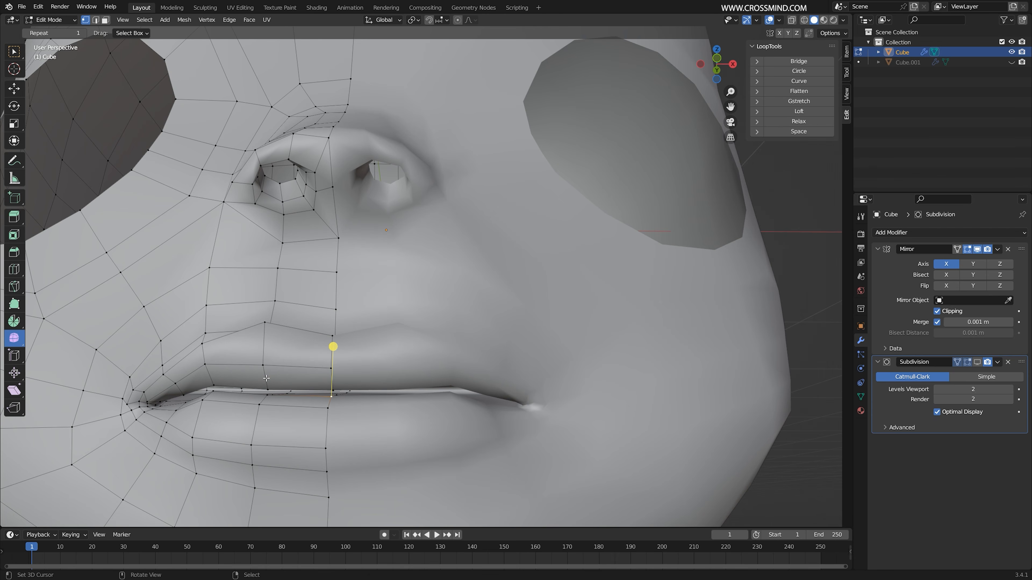
pyautogui.click(266, 353)
pyautogui.moveTo(266, 354); pyautogui.dragTo(449, 380, button='middle')
pyautogui.press('g')
pyautogui.click(268, 350)
# Flatten the inner upper lip loop along Z, show the subdivision again and scale the loop in Z once more
pyautogui.keyDown('alt'); pyautogui.rightClick(336, 366); pyautogui.keyUp('alt')
pyautogui.press('z')
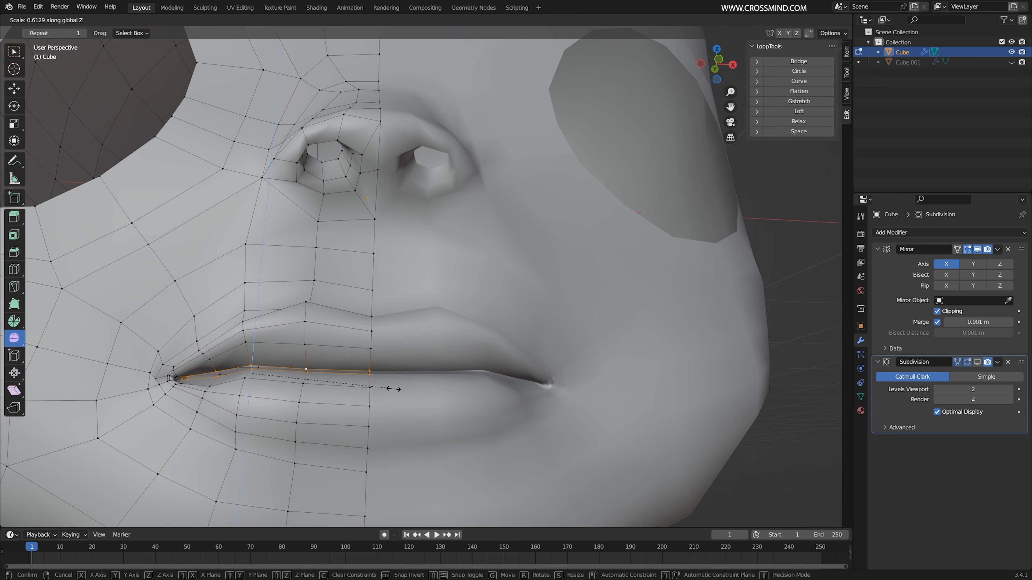
pyautogui.click(398, 390)
pyautogui.click(977, 362)
pyautogui.moveTo(516, 366); pyautogui.dragTo(520, 378, button='middle')
pyautogui.press('s')
pyautogui.press('z')
pyautogui.click(417, 372)
# Select the neighbouring loop inside the mouth opening and scale it along Z
pyautogui.moveTo(293, 374); pyautogui.dragTo(229, 377, button='middle')
pyautogui.keyDown('alt'); pyautogui.click(205, 371); pyautogui.keyUp('alt')
pyautogui.moveTo(520, 388); pyautogui.dragTo(561, 394, button='middle')
pyautogui.press('s')
pyautogui.press('z')
pyautogui.click(447, 366)
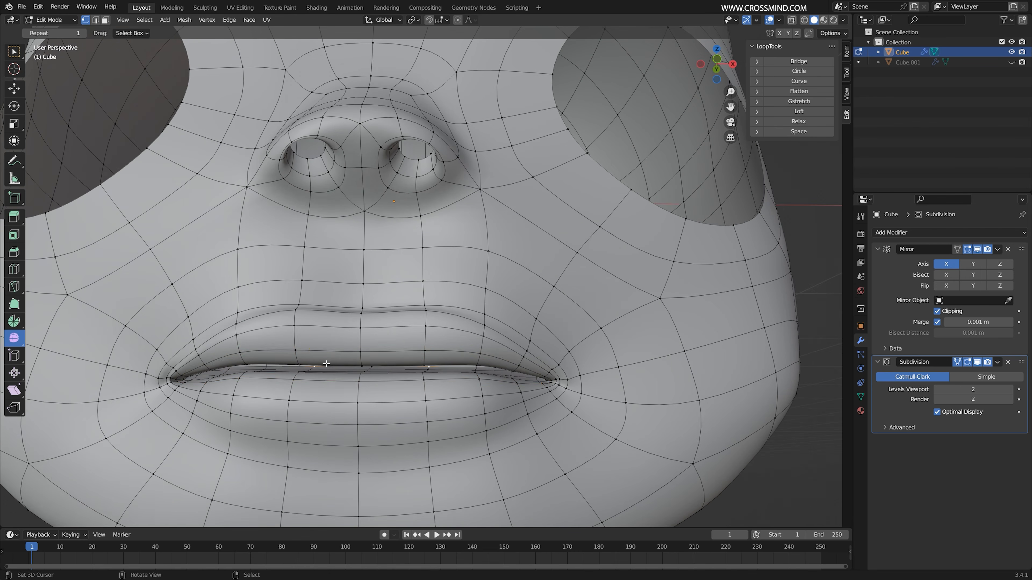
# In edge mode, undo a trial move of the upper lip edge, then rotate and reposition it
pyautogui.moveTo(430, 365); pyautogui.dragTo(342, 349, button='middle')
pyautogui.press('2')
pyautogui.rightClick(331, 350)
pyautogui.press('g')
pyautogui.click(332, 357)
pyautogui.moveTo(247, 346); pyautogui.dragTo(276, 323, button='middle')
pyautogui.hotkey('ctrl', 'z')
pyautogui.press('r')
pyautogui.click(244, 333)
pyautogui.press('g')
pyautogui.click(244, 331)
# Turn on proportional editing and move the upper lip edge beside the centre
pyautogui.rightClick(305, 317)
pyautogui.press('g')
pyautogui.rightClick(294, 311)
pyautogui.click(458, 20)
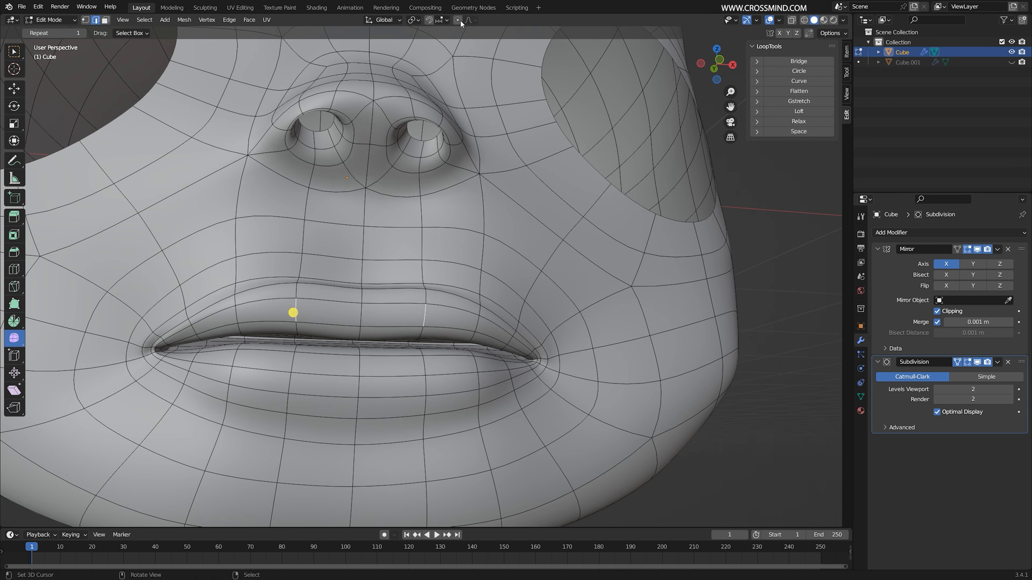
pyautogui.scroll(-2, 488, 232)
pyautogui.moveTo(380, 297); pyautogui.dragTo(375, 300, button='middle')
pyautogui.scroll(-1, 382, 297)
pyautogui.press('g')
pyautogui.click(399, 297)
# Move the lower lip edge beside the centre and the mouth corner edge with proportional editing
pyautogui.rightClick(389, 334)
pyautogui.press('g')
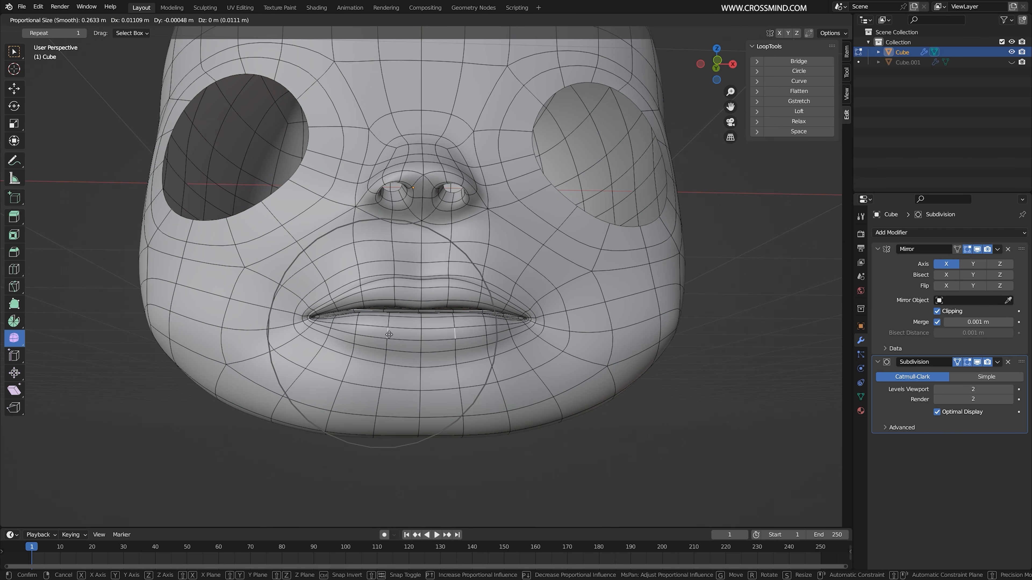
pyautogui.click(391, 346)
pyautogui.rightClick(315, 317)
pyautogui.press('g')
pyautogui.click(319, 316)
# Refine the shape around the mouth with two more proportional edge moves while viewing it at an angle
pyautogui.moveTo(318, 315); pyautogui.dragTo(386, 390, button='middle')
pyautogui.press('g')
pyautogui.click(536, 331)
pyautogui.rightClick(378, 409)
pyautogui.moveTo(378, 409); pyautogui.dragTo(315, 443, button='middle')
pyautogui.press('g')
pyautogui.click(325, 421)
# In the right side view, move the front edge of the eye opening back with proportional editing
pyautogui.press('KP_3')
pyautogui.scroll(-2, 328, 415)
pyautogui.rightClick(332, 250)
pyautogui.press('g')
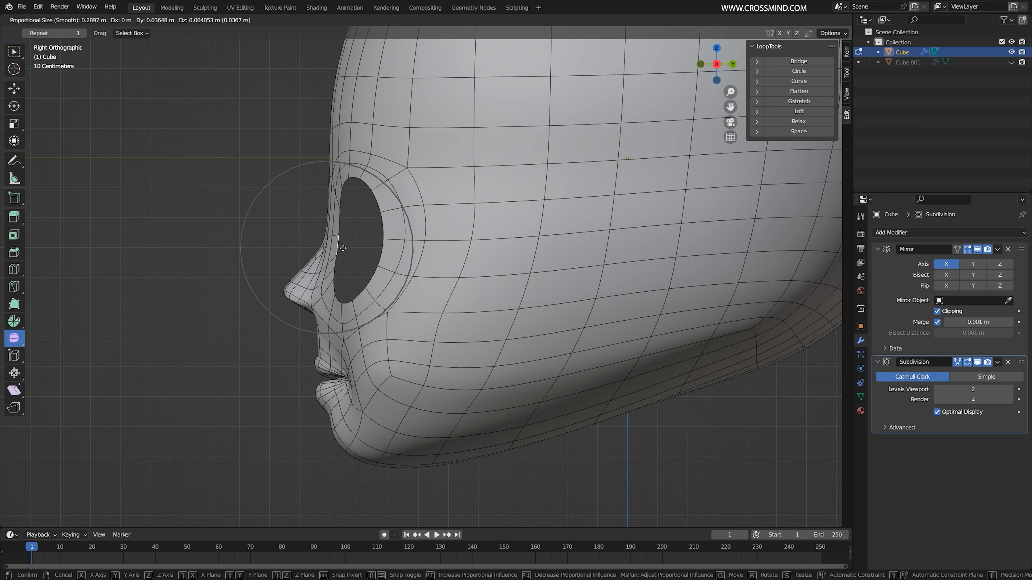
pyautogui.click(345, 248)
# Move the mouth corner back in the side view and shift the lip edge about 0.009 m forward with proportional editing
pyautogui.rightClick(353, 379)
pyautogui.press('g')
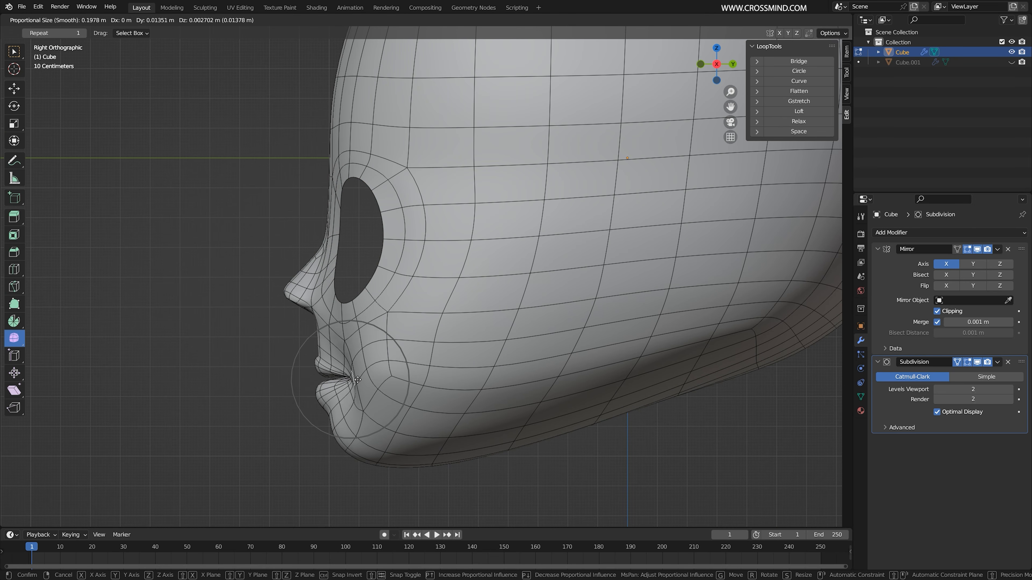
pyautogui.click(357, 380)
pyautogui.click(326, 381)
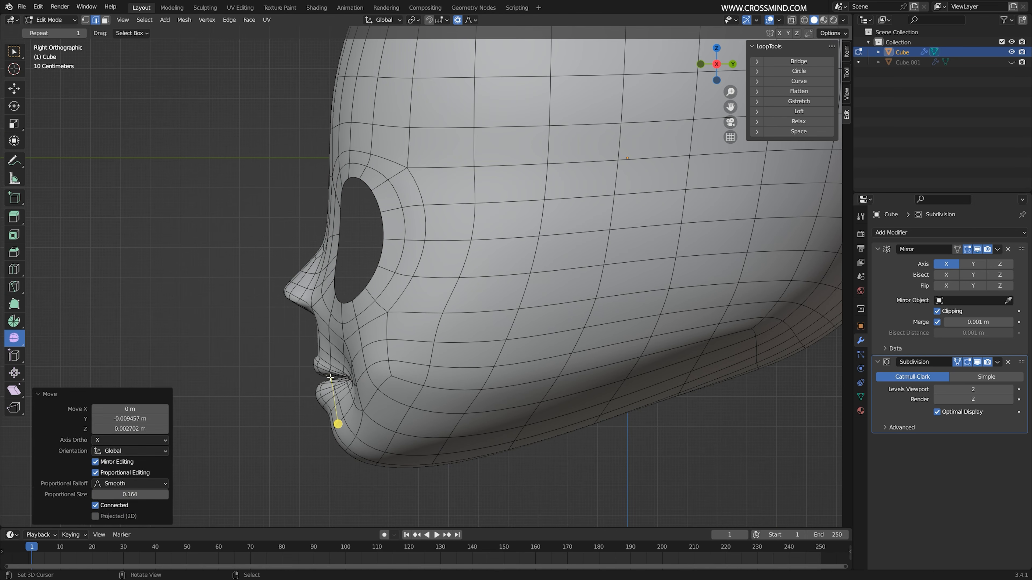
# Reposition the lip edge near the mouth corner in the side view with proportional editing, finishing with a move about 0.014 m down and 0.004 m forward
pyautogui.rightClick(334, 377)
pyautogui.press('g')
pyautogui.press('g')
pyautogui.click(344, 388)
pyautogui.press('g')
pyautogui.click(342, 392)
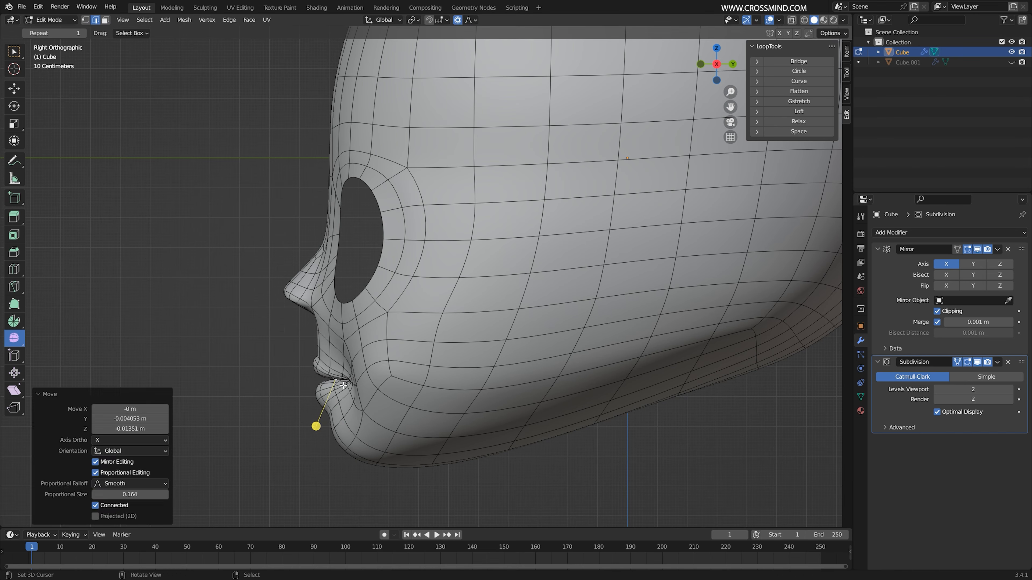
# Rotate the mouth and chin edges in side view with proportional editing
pyautogui.keyDown('shift'); pyautogui.rightClick(336, 384); pyautogui.keyUp('shift')
pyautogui.press('r')
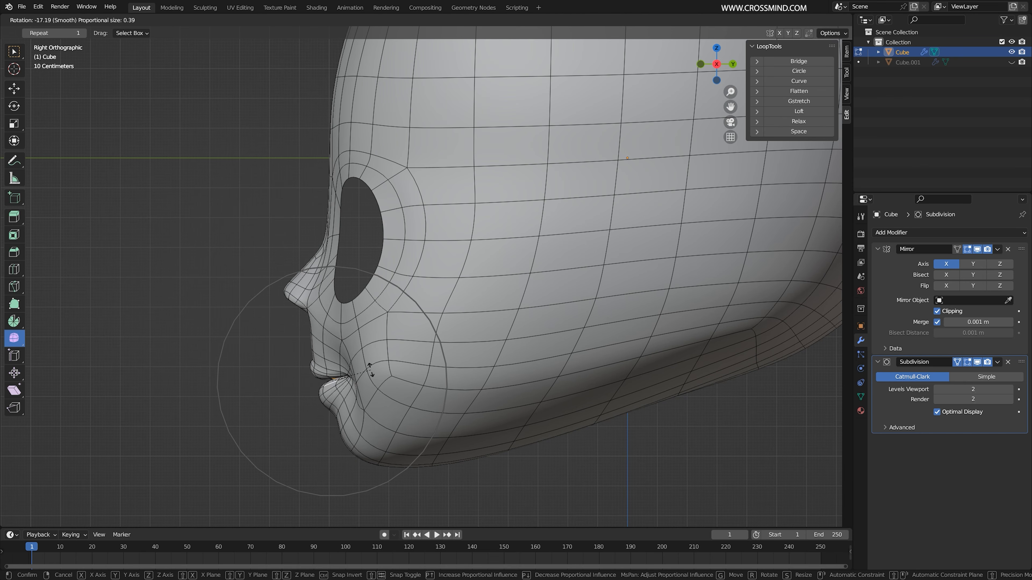
pyautogui.click(368, 373)
pyautogui.press('g')
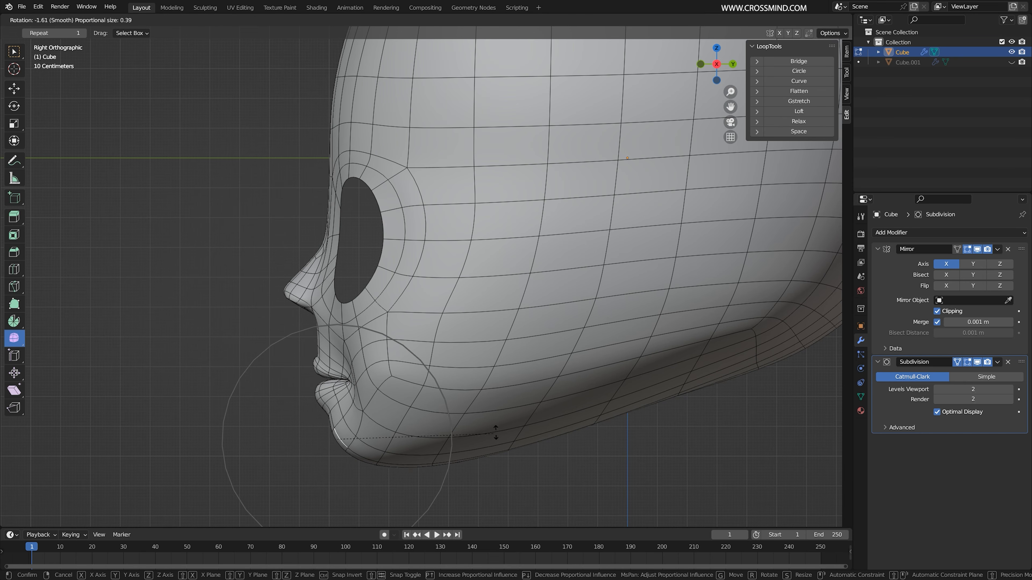
pyautogui.click(509, 423)
# Move the jaw's underside edge and the chin edge with proportional editing to refine the jaw profile
pyautogui.click(438, 461)
pyautogui.press('g')
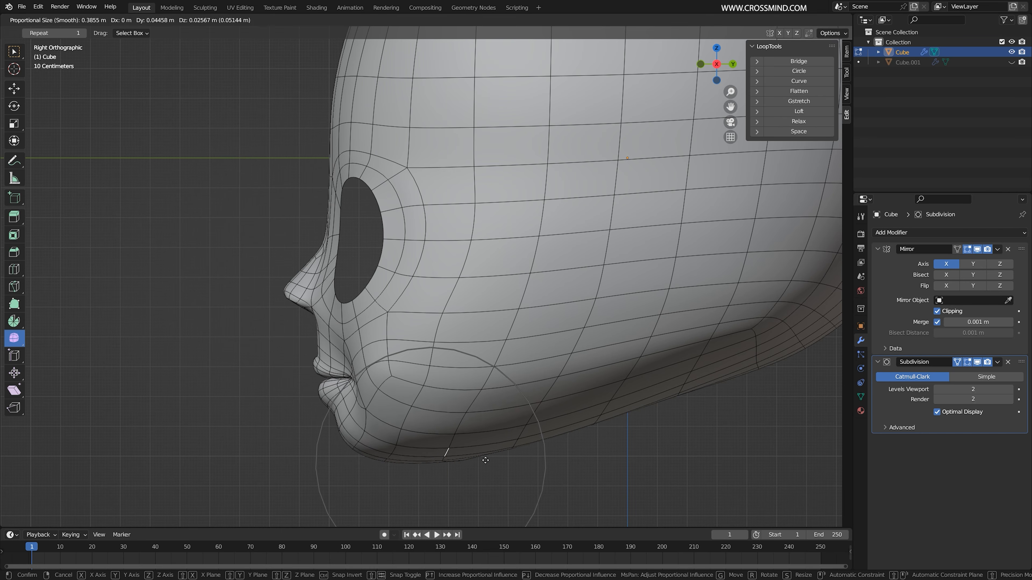
pyautogui.click(447, 455)
pyautogui.click(355, 445)
pyautogui.press('g')
pyautogui.click(391, 449)
# Slide the vertical edge loop running through the cheek and jaw toward the face
pyautogui.click(486, 379)
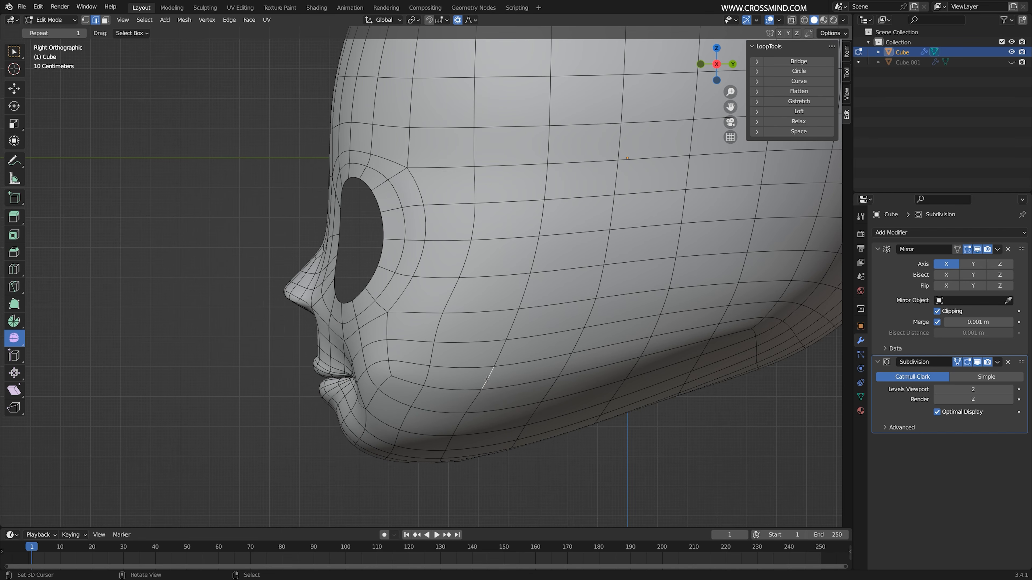
pyautogui.press('g')
pyautogui.press('g')
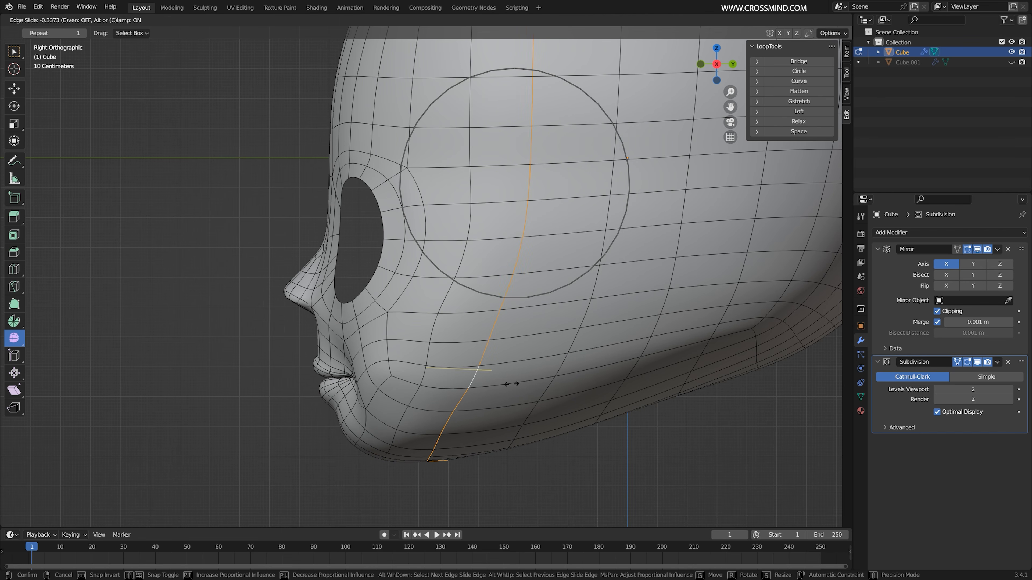
pyautogui.click(511, 384)
pyautogui.hotkey('ctrl', 'r')
pyautogui.doubleClick(513, 384)
# Select the loop around the mouth and adjust its position with two moves
pyautogui.moveTo(459, 366); pyautogui.dragTo(542, 337, button='middle')
pyautogui.scroll(-2, 532, 338)
pyautogui.scroll(2, 528, 338)
pyautogui.keyDown('alt'); pyautogui.click(544, 389); pyautogui.keyUp('alt')
pyautogui.keyDown('shift'); pyautogui.rightClick(611, 394); pyautogui.keyUp('shift')
pyautogui.keyDown('shift'); pyautogui.moveTo(596, 356); pyautogui.dragTo(402, 354, button='middle'); pyautogui.keyUp('shift')
pyautogui.press('g')
pyautogui.click(500, 359)
pyautogui.press('g')
pyautogui.click(502, 357)
# Select the face loop forming the lips and scale it to about 0.86 with proportional editing
pyautogui.scroll(2, 402, 353)
pyautogui.keyDown('alt'); pyautogui.click(385, 343); pyautogui.keyUp('alt')
pyautogui.moveTo(503, 396); pyautogui.dragTo(518, 401, button='middle')
pyautogui.press('s')
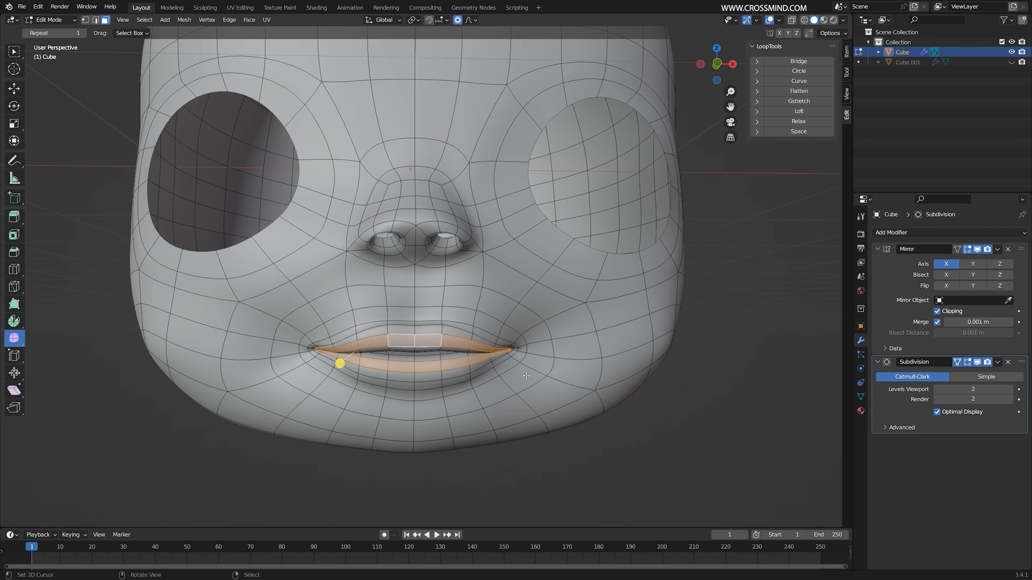
pyautogui.scroll(-6, 532, 378)
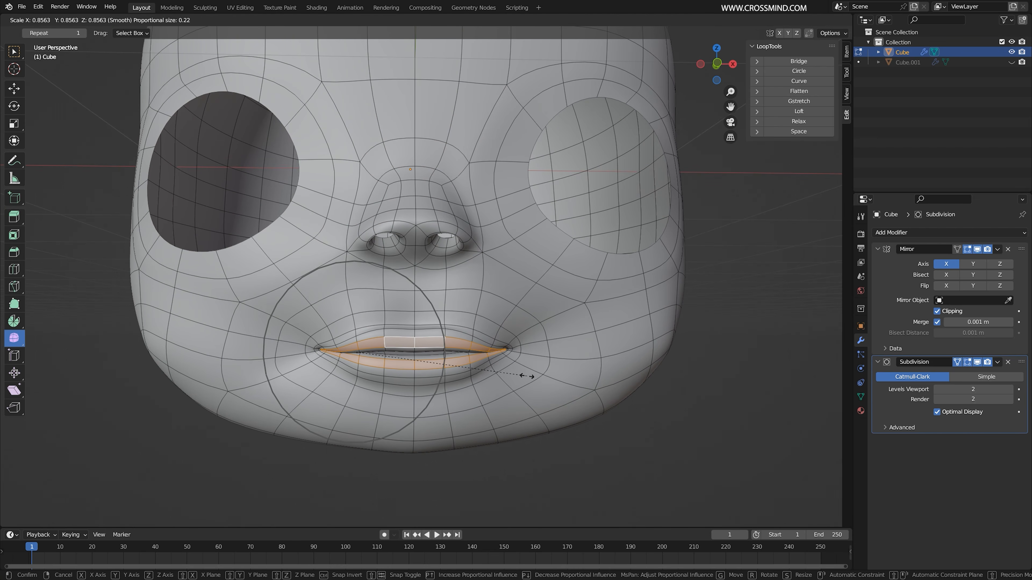
pyautogui.click(530, 376)
# Move the selected lip faces along the Y axis
pyautogui.moveTo(530, 375); pyautogui.dragTo(569, 379, button='middle')
pyautogui.press('g')
pyautogui.press('y')
pyautogui.click(569, 376)
pyautogui.scroll(1, 557, 380)
pyautogui.scroll(-4, 557, 381)
# Reshape the cheek beside the mouth with several small proportional moves
pyautogui.click(410, 314)
pyautogui.moveTo(411, 314); pyautogui.dragTo(378, 315, button='middle')
pyautogui.press('g')
pyautogui.scroll(-2, 398, 323)
pyautogui.click(374, 319)
pyautogui.press('g')
pyautogui.click(400, 316)
pyautogui.press('g')
pyautogui.click(375, 316)
# Move the outer cheek face beside the eye opening slightly inward with proportional editing
pyautogui.rightClick(370, 240)
pyautogui.press('g')
pyautogui.click(368, 240)
pyautogui.scroll(-2, 368, 241)
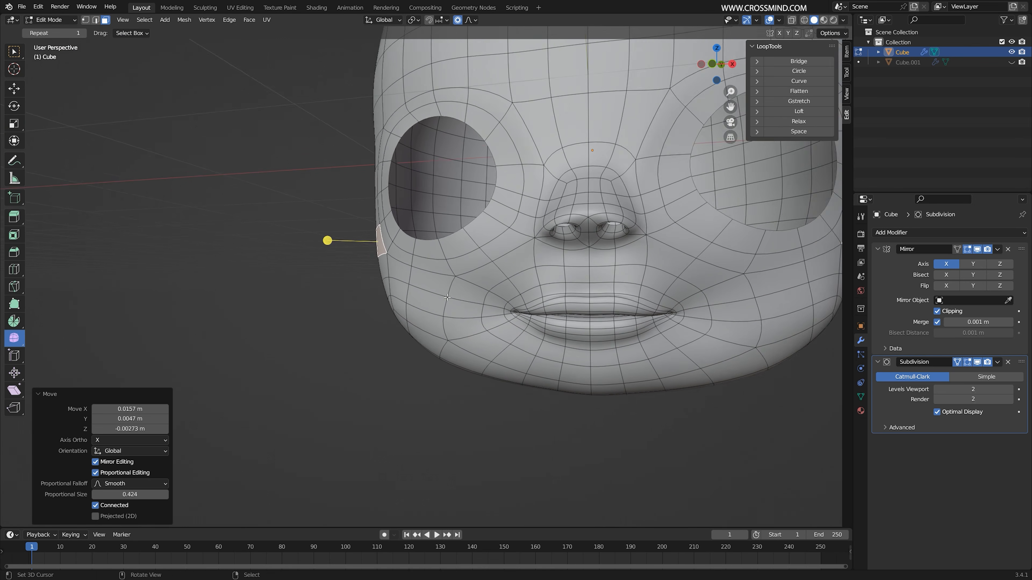
# Adjust the face at the underside of the chin with a small proportional move
pyautogui.keyDown('shift'); pyautogui.moveTo(367, 244); pyautogui.dragTo(339, 248, button='middle'); pyautogui.keyUp('shift')
pyautogui.rightClick(479, 364)
pyautogui.press('g')
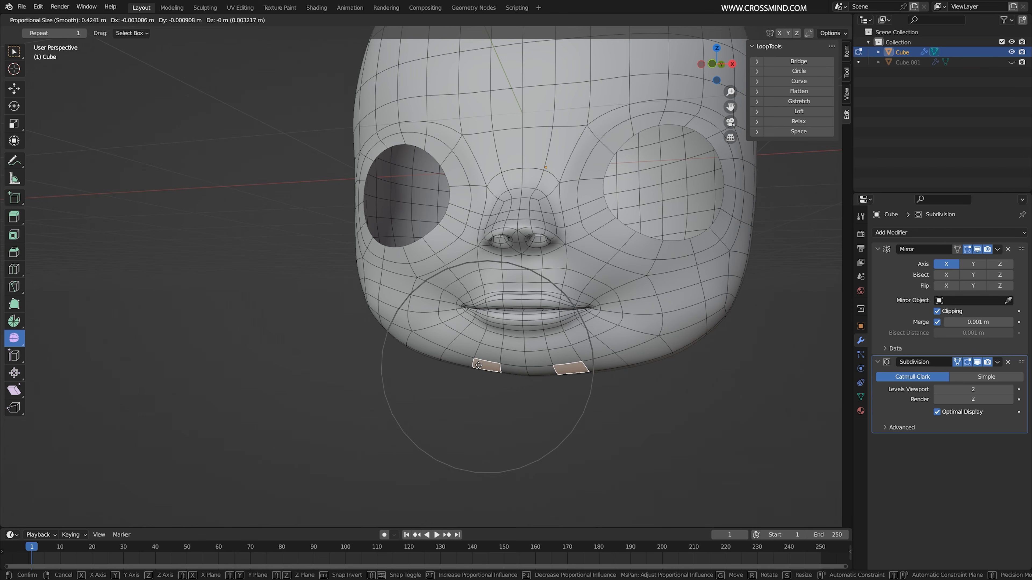
pyautogui.click(479, 365)
# Select the whole head mesh and apply a slight Shrink/Fatten with proportional editing
pyautogui.press('a')
pyautogui.keyDown('shift'); pyautogui.moveTo(127, 349); pyautogui.dragTo(114, 395, button='middle'); pyautogui.keyUp('shift')
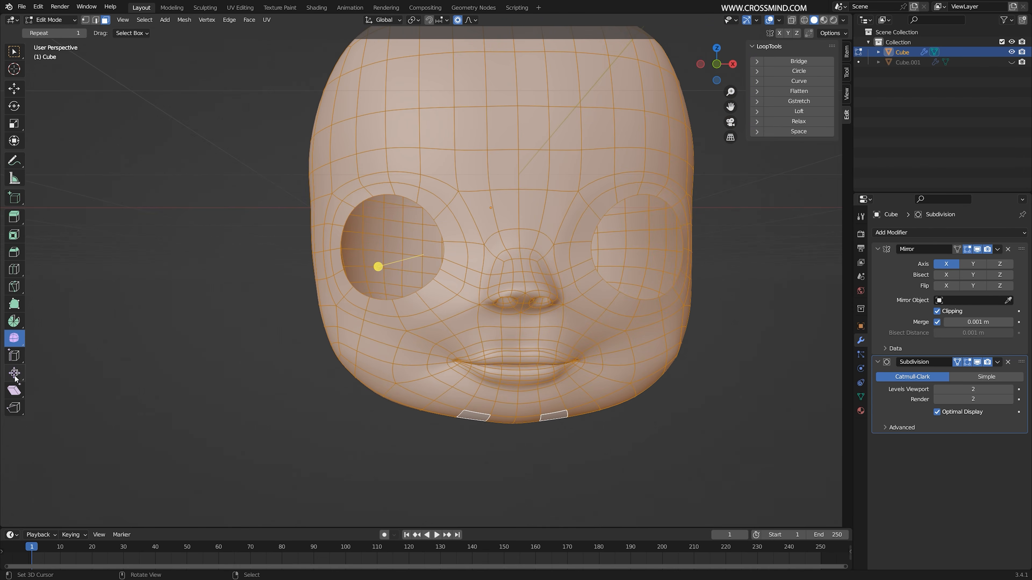
pyautogui.moveTo(378, 267); pyautogui.dragTo(348, 274, button='middle')
pyautogui.hotkey('alt', 's')
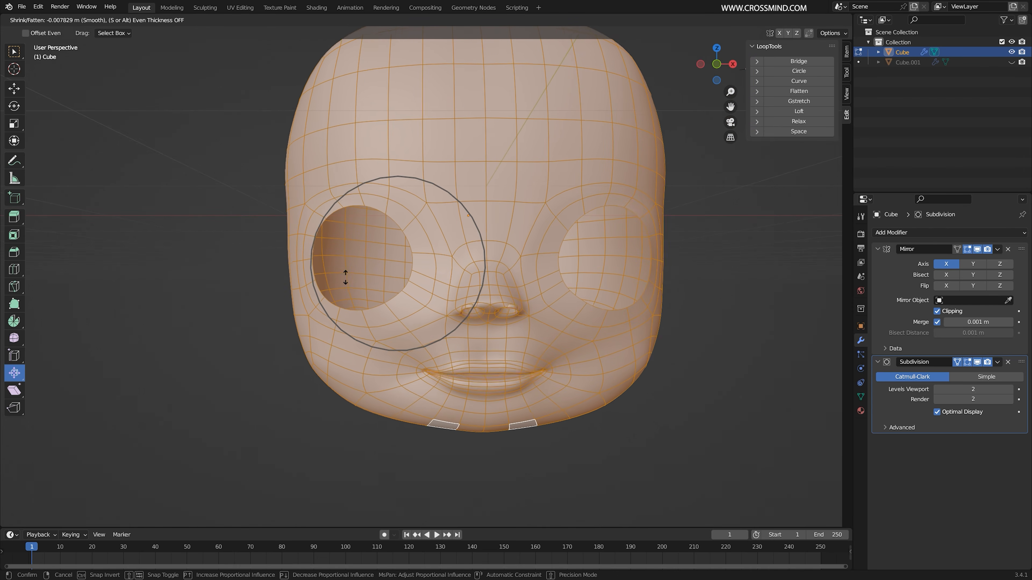
pyautogui.click(346, 276)
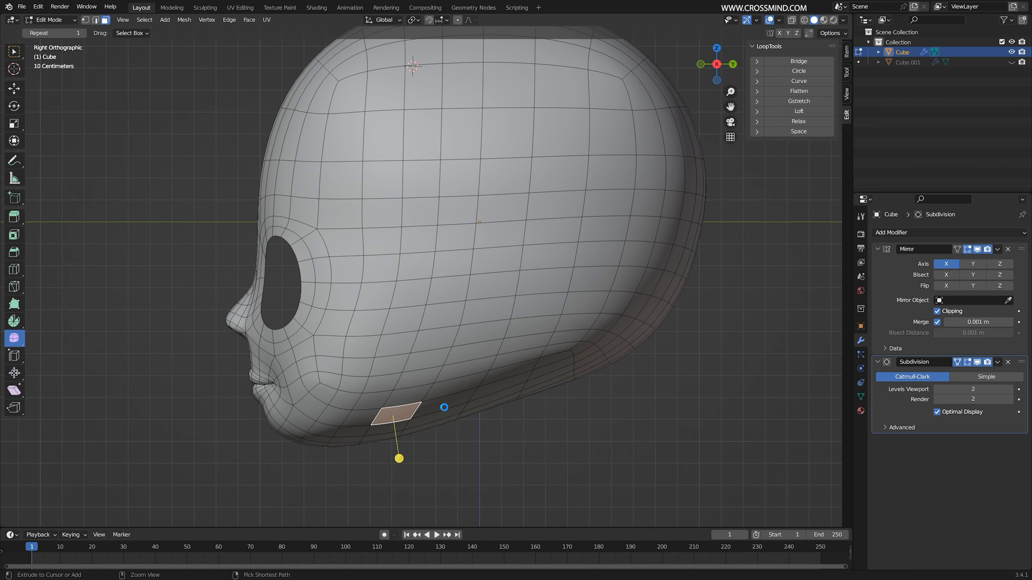
# Save the file and reposition a face on the lower side of the head with a large proportional radius
pyautogui.hotkey('ctrl', 's')
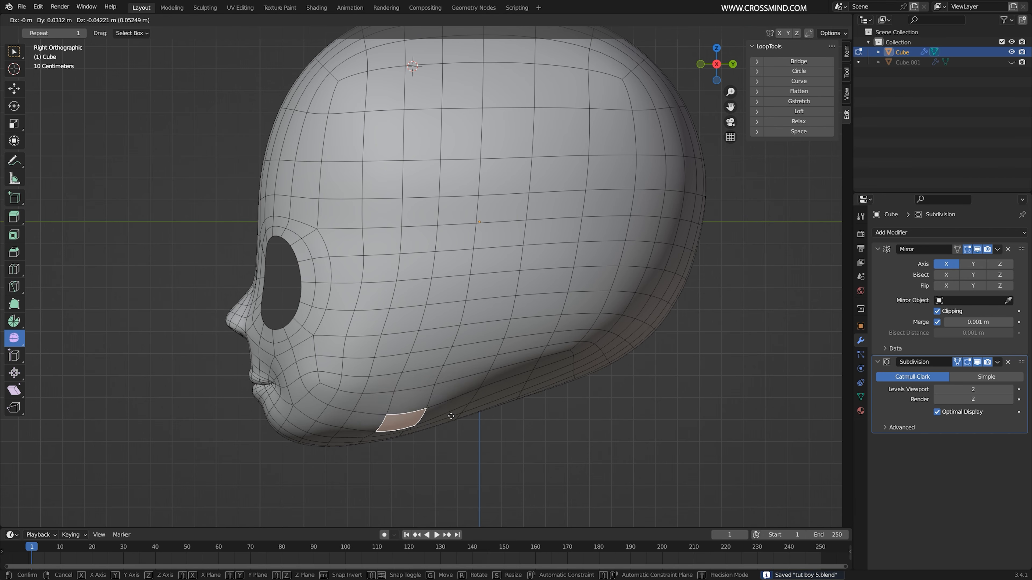
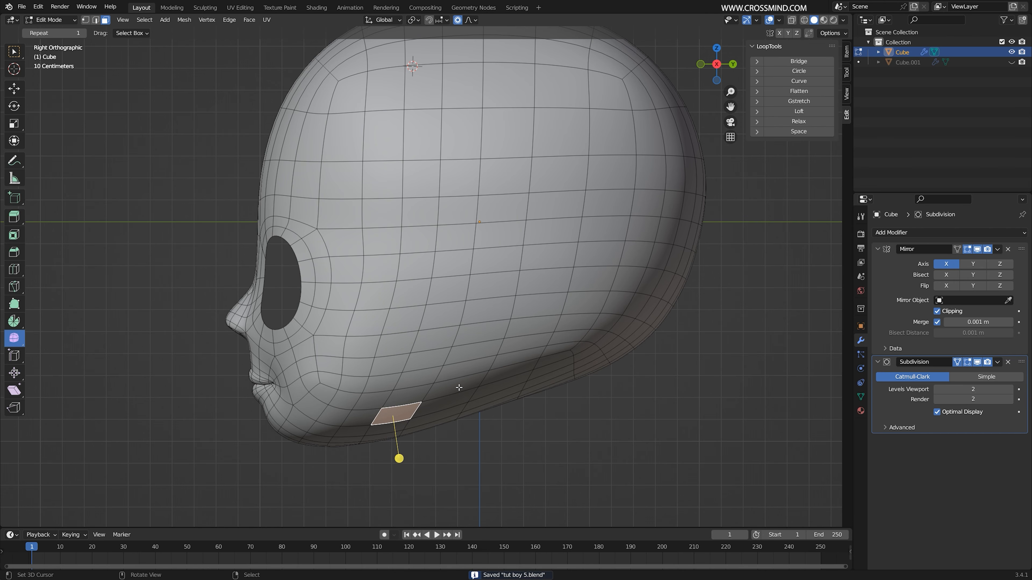
pyautogui.keyDown('shift'); pyautogui.moveTo(466, 345); pyautogui.dragTo(486, 353, button='middle'); pyautogui.keyUp('shift')
pyautogui.press('g')
pyautogui.scroll(-8, 488, 356)
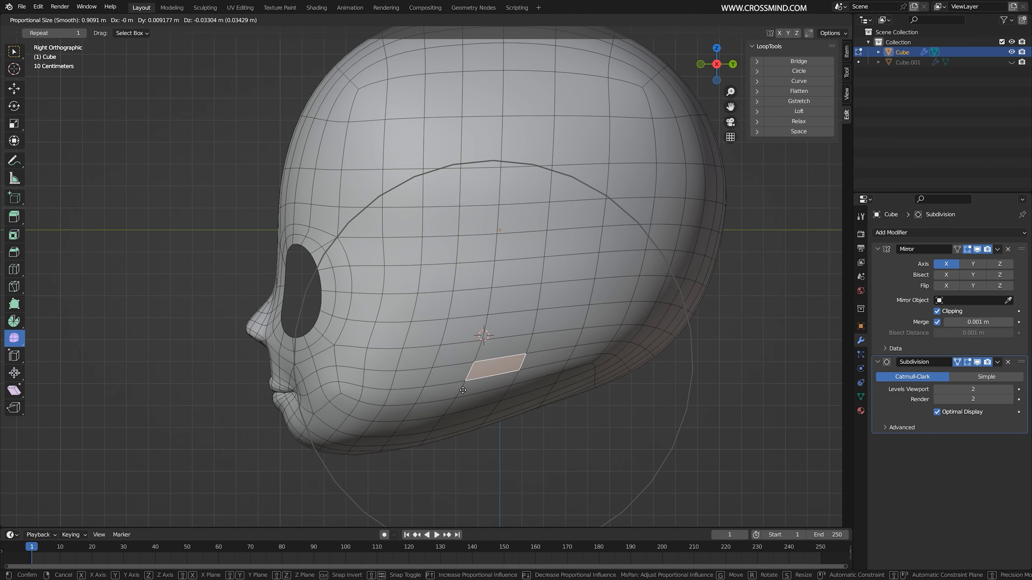
pyautogui.rightClick(487, 358)
# Rotate the face on the rear side of the head by about 22 degrees with a wide proportional radius
pyautogui.press('r')
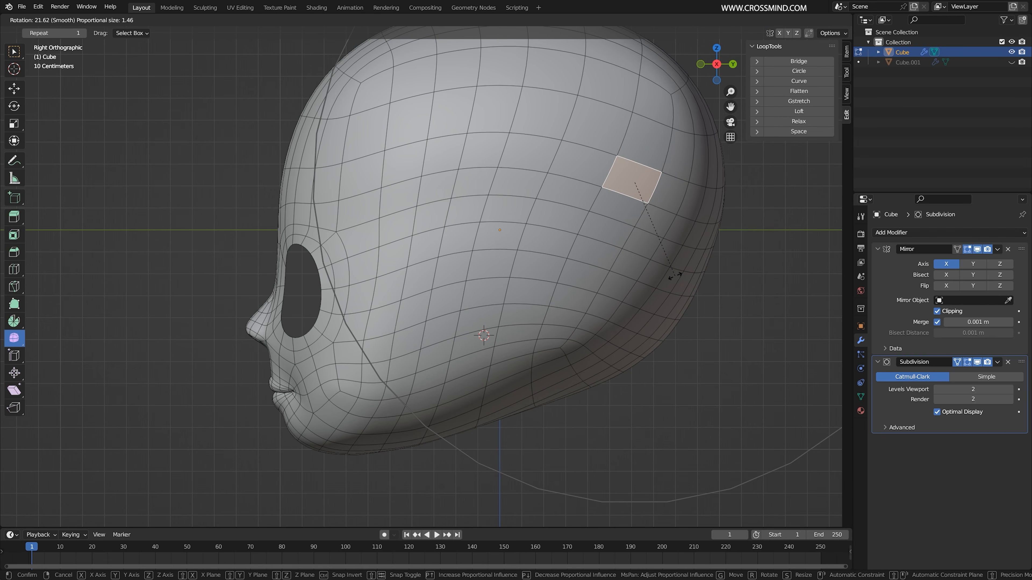
pyautogui.click(668, 280)
pyautogui.press('g')
pyautogui.rightClick(664, 295)
# Move the lower jaw face in side view with proportional editing to reshape the jawline
pyautogui.click(412, 421)
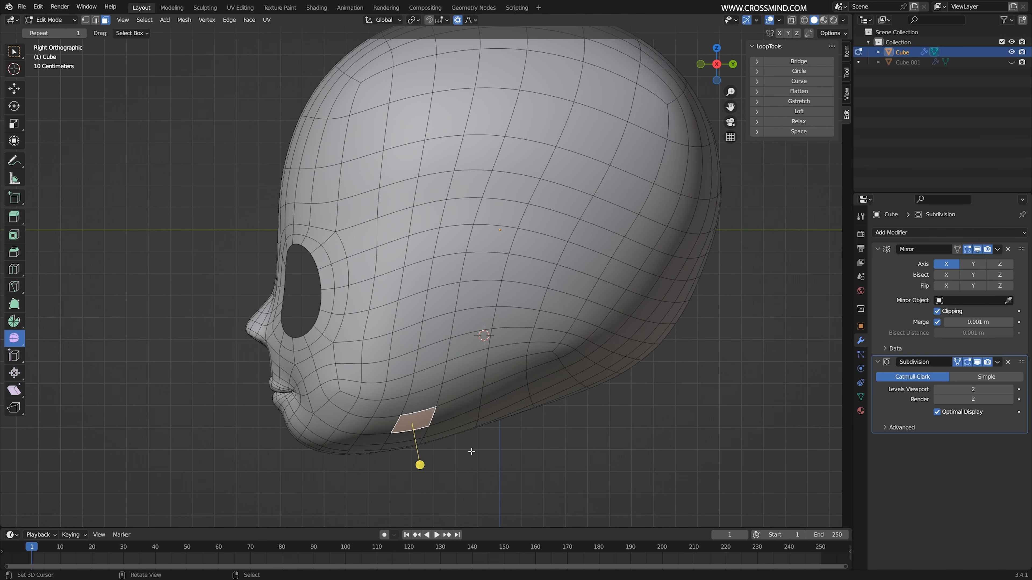
pyautogui.press('g')
pyautogui.click(582, 387)
pyautogui.click(313, 263)
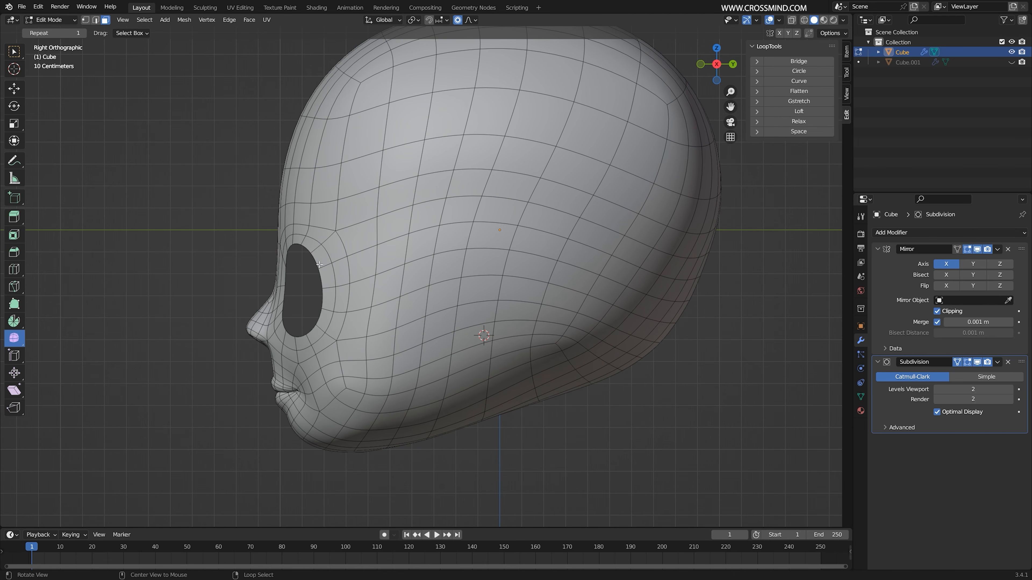
# Select the eye opening's border loop and move it with a proportional radius of about 0.39 m
pyautogui.moveTo(319, 265); pyautogui.dragTo(475, 300, button='middle')
pyautogui.keyDown('alt'); pyautogui.click(396, 245); pyautogui.keyUp('alt')
pyautogui.press('2')
pyautogui.keyDown('alt'); pyautogui.click(396, 246); pyautogui.keyUp('alt')
pyautogui.press('g')
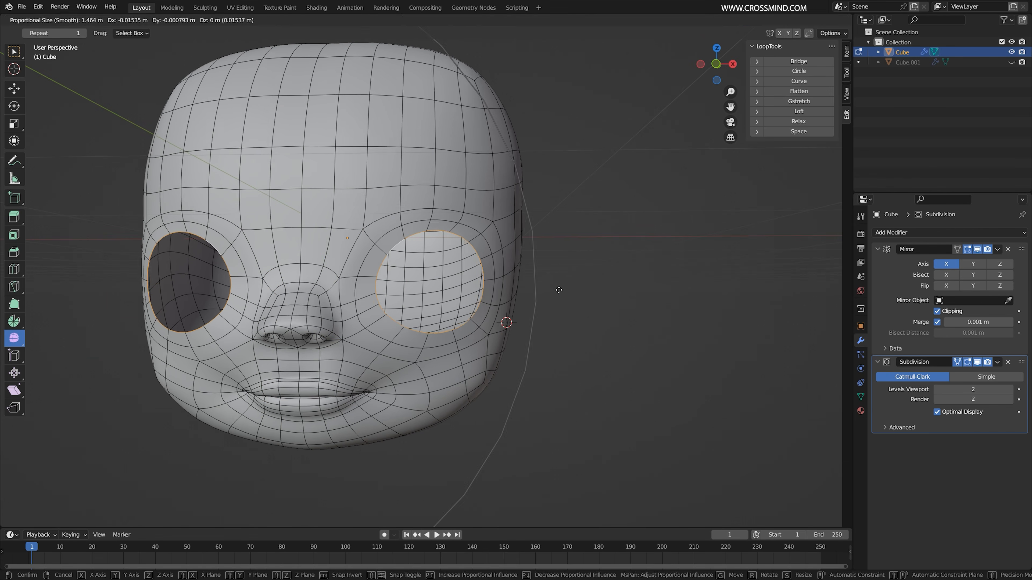
pyautogui.rightClick(443, 289)
pyautogui.keyDown('shift'); pyautogui.moveTo(156, 284); pyautogui.dragTo(276, 267, button='middle'); pyautogui.keyUp('shift')
pyautogui.press('g')
pyautogui.scroll(14, 316, 301)
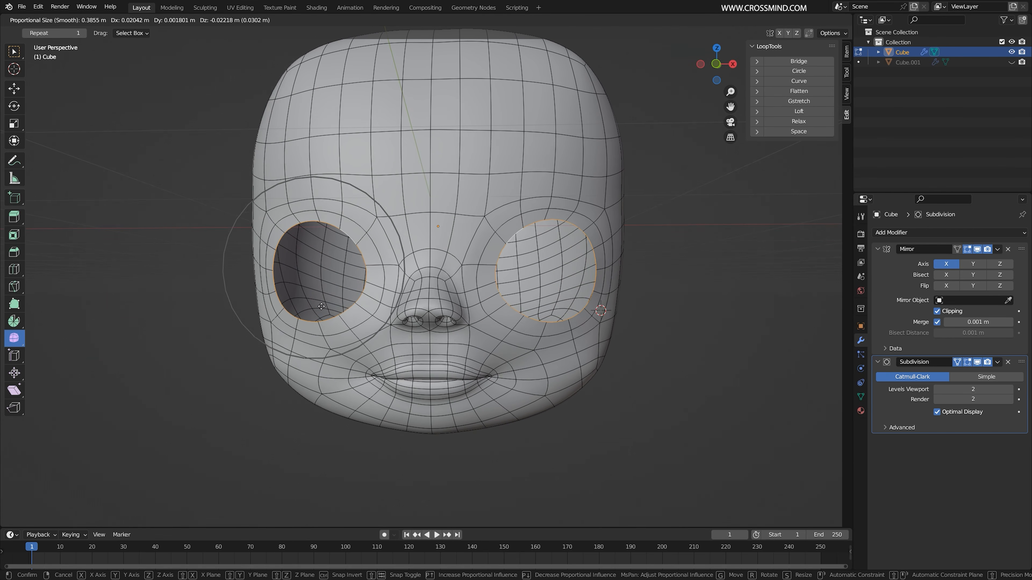
pyautogui.scroll(3, 322, 307)
pyautogui.click(322, 307)
# Fine-tune the eye opening's position from another viewing angle
pyautogui.moveTo(321, 307); pyautogui.dragTo(390, 390, button='middle')
pyautogui.press('g')
pyautogui.click(303, 313)
# Select the vertex path beside the outer eye ring and slide it along its edges
pyautogui.press('1')
pyautogui.scroll(2, 339, 398)
pyautogui.click(430, 304)
pyautogui.keyDown('ctrl'); pyautogui.click(425, 233); pyautogui.keyUp('ctrl')
pyautogui.moveTo(425, 239); pyautogui.dragTo(437, 276, button='middle')
pyautogui.press('g')
pyautogui.press('g')
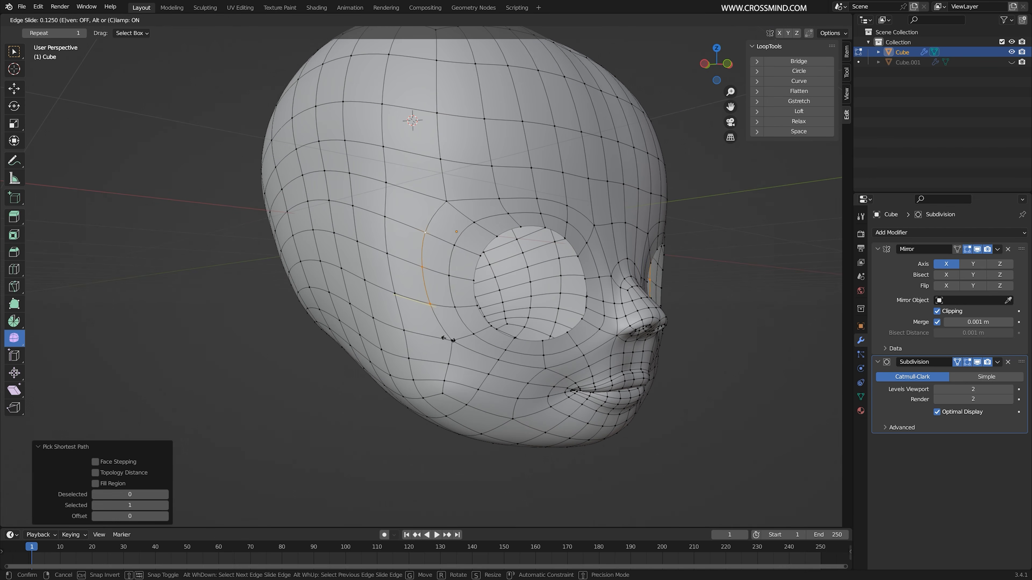
pyautogui.click(444, 338)
# Select the vertex path running down from the temple to the cheek and move it slightly
pyautogui.hotkey('alt', 'a')
pyautogui.moveTo(454, 348); pyautogui.dragTo(410, 366, button='middle')
pyautogui.click(381, 213)
pyautogui.keyDown('ctrl'); pyautogui.click(407, 356); pyautogui.keyUp('ctrl')
pyautogui.press('g')
pyautogui.click(416, 353)
# Select the patch of faces at the jaw corner and delete those faces
pyautogui.moveTo(451, 354); pyautogui.dragTo(450, 354, button='middle')
pyautogui.rightClick(459, 389)
pyautogui.moveTo(508, 396); pyautogui.dragTo(563, 315, button='middle')
pyautogui.press('x')
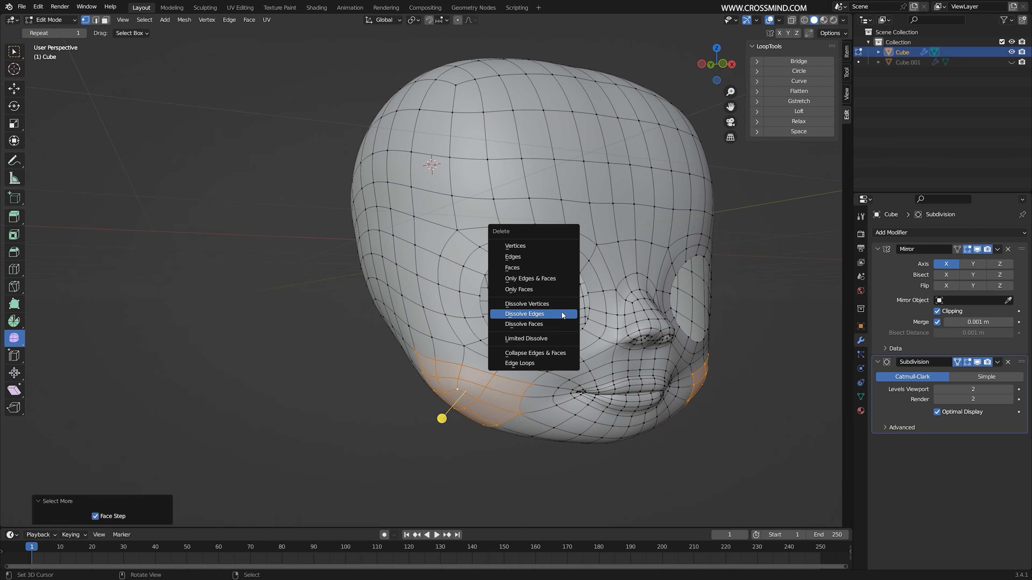
pyautogui.click(535, 267)
# Close the jaw corner hole with a Grid Fill
pyautogui.scroll(3, 478, 350)
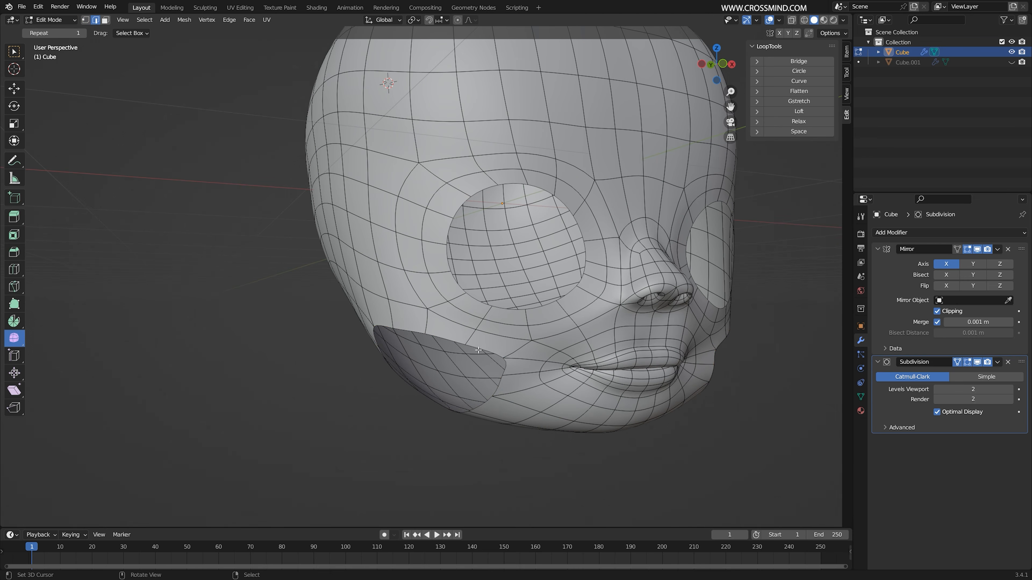
pyautogui.press('F3')
pyautogui.write('gr')
pyautogui.click(568, 376)
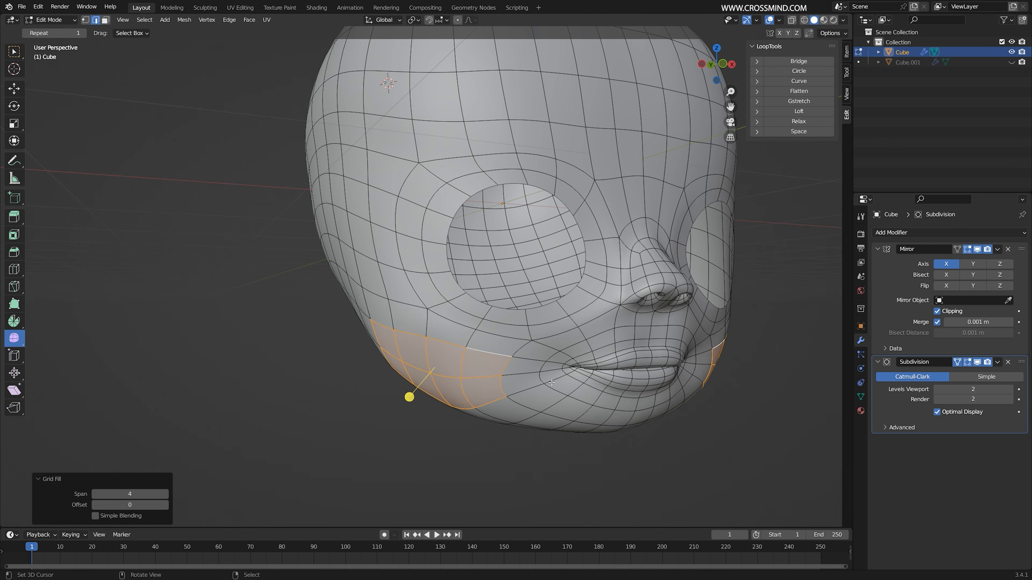
# Adjust the newly filled jaw corner patch with two small moves
pyautogui.moveTo(568, 378); pyautogui.dragTo(364, 375, button='middle')
pyautogui.press('g')
pyautogui.click(401, 389)
pyautogui.press('g')
pyautogui.click(402, 374)
# Smooth out the side of the jaw by moving vertices with proportional editing turned on
pyautogui.press('o')
pyautogui.press('g')
pyautogui.scroll(-2, 317, 379)
pyautogui.click(319, 379)
pyautogui.press('g')
pyautogui.click(311, 315)
pyautogui.keyDown('shift'); pyautogui.moveTo(311, 315); pyautogui.dragTo(453, 341, button='middle'); pyautogui.keyUp('shift')
pyautogui.rightClick(300, 332)
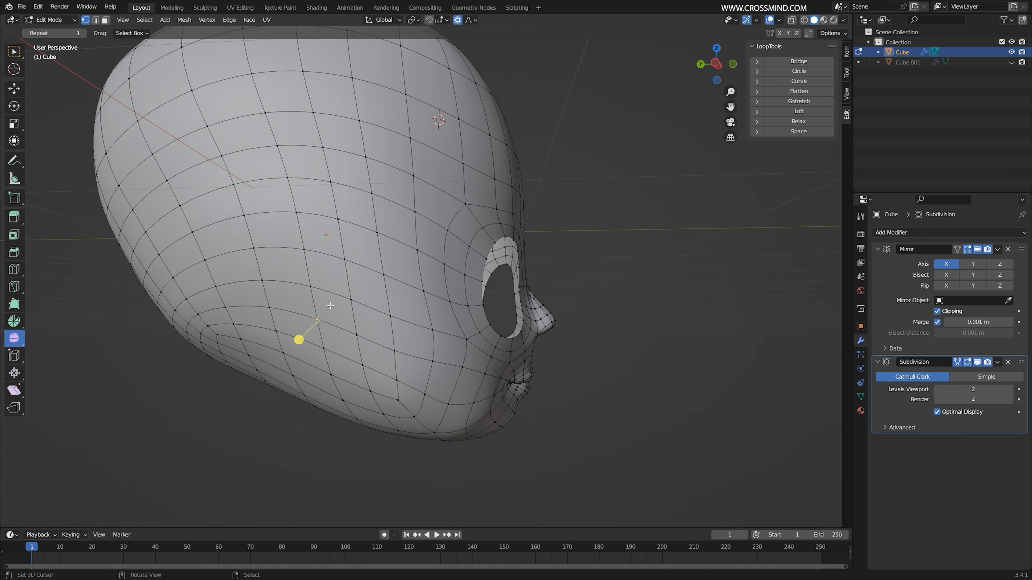
# Select the block of faces at the ear position in left view and scale it to 1.194
pyautogui.press('ctrl+KP_3')
pyautogui.press('3')
pyautogui.rightClick(323, 246)
pyautogui.keyDown('shift'); pyautogui.rightClick(369, 241); pyautogui.keyUp('shift')
pyautogui.keyDown('shift'); pyautogui.rightClick(375, 270); pyautogui.keyUp('shift')
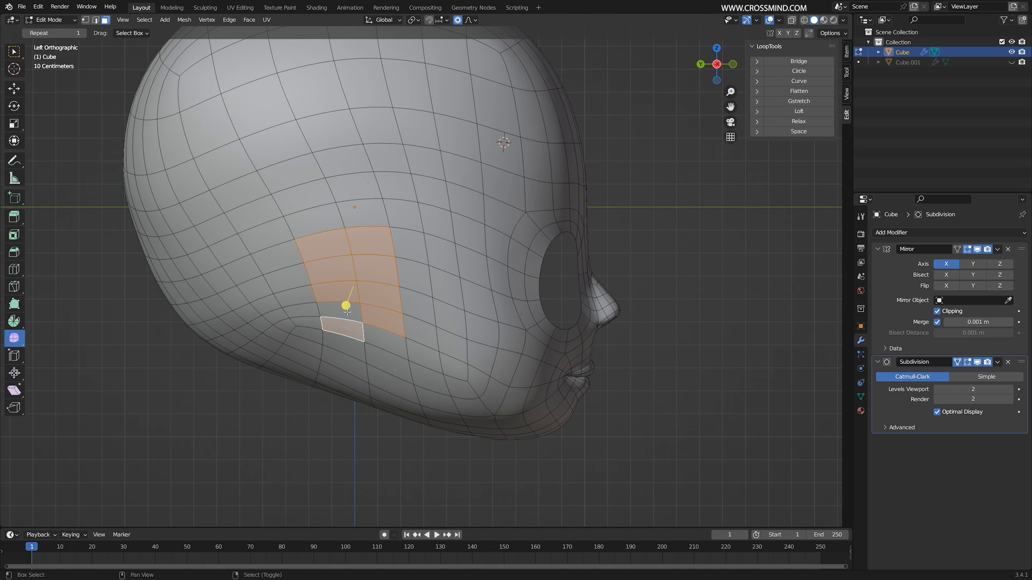
pyautogui.press('s')
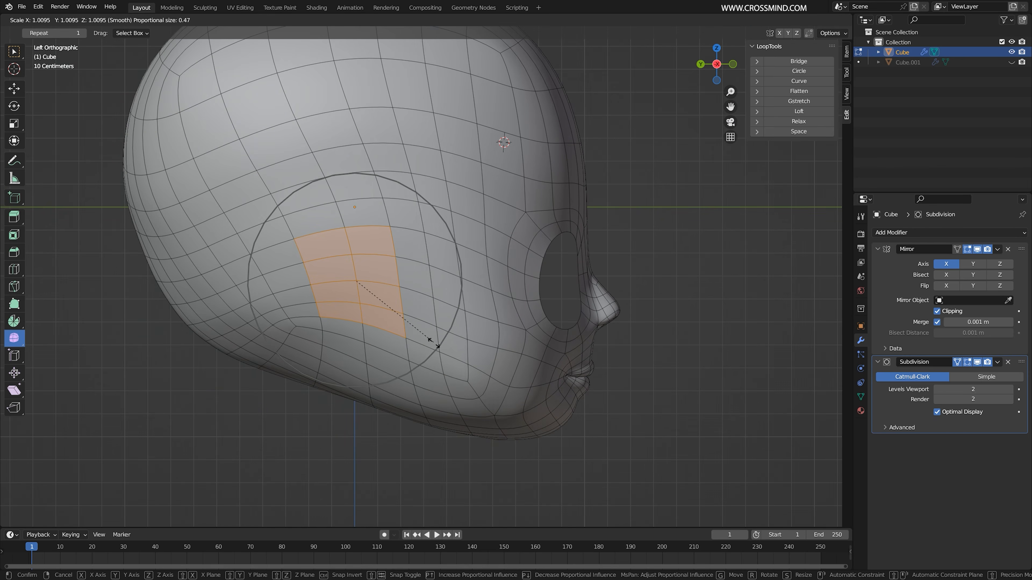
pyautogui.scroll(3, 437, 346)
pyautogui.click(451, 349)
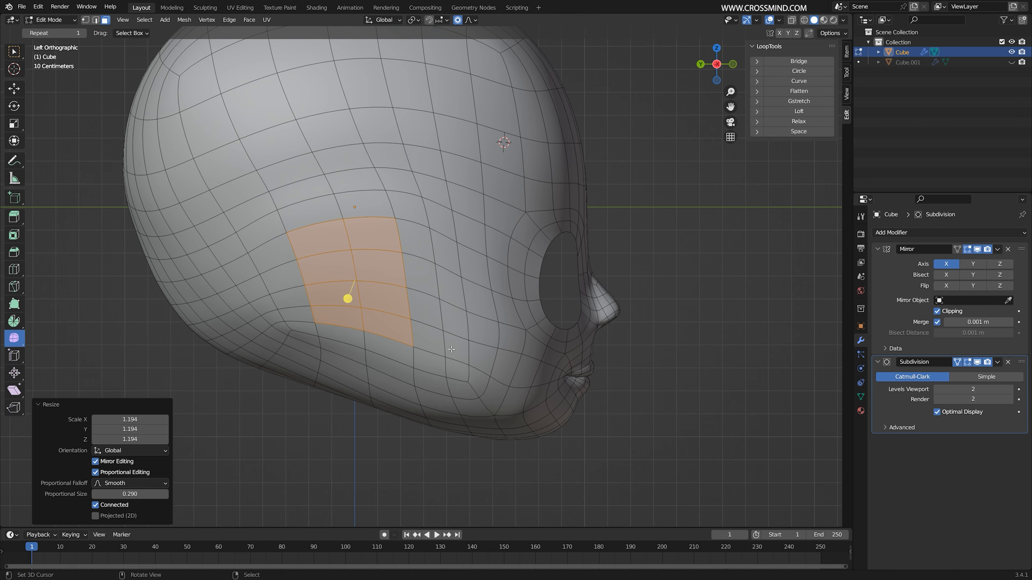
# Delete the selected ear faces and relax the opening's border loop with LoopTools
pyautogui.press('x')
pyautogui.click(504, 257)
pyautogui.press('2')
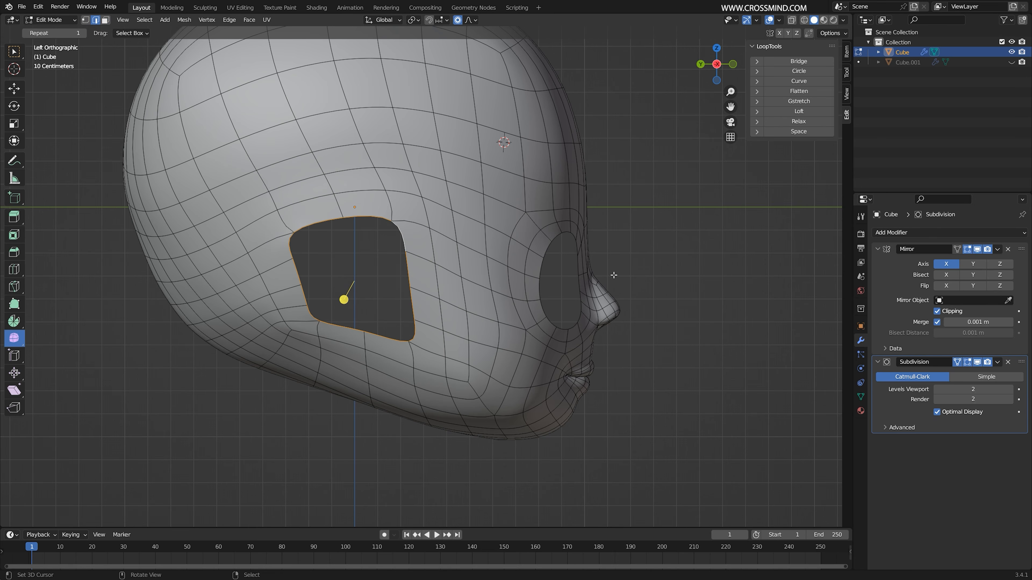
pyautogui.click(798, 121)
pyautogui.scroll(2, 342, 340)
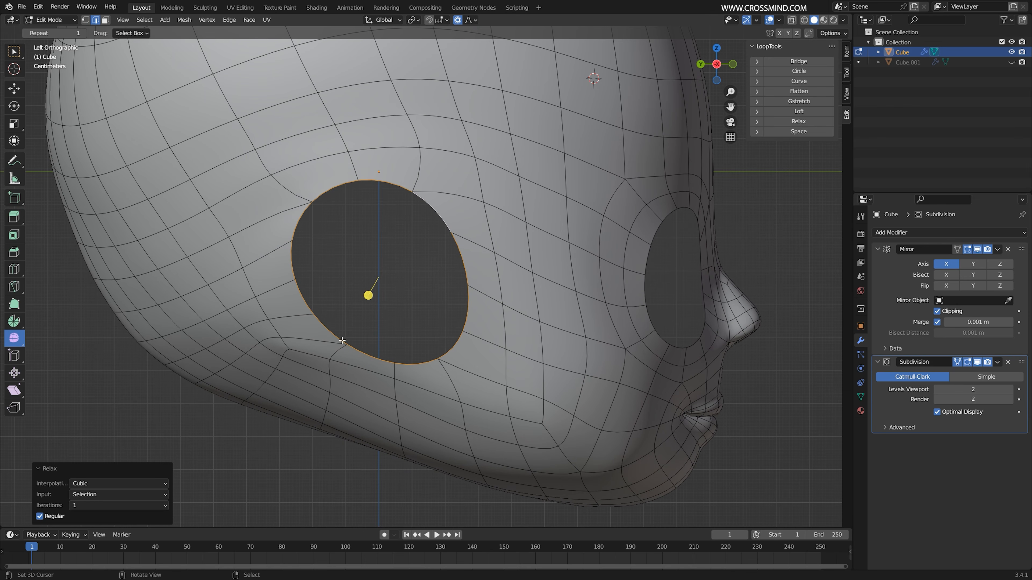
pyautogui.scroll(-1, 287, 234)
# Extrude the ear opening's border loop and scale it down to narrow the hole
pyautogui.moveTo(443, 317)
pyautogui.mouseDown(button='middle')
pyautogui.moveTo(400, 319)
pyautogui.moveTo(439, 301)
pyautogui.mouseUp(button='middle')
pyautogui.press('e')
pyautogui.click(402, 317)
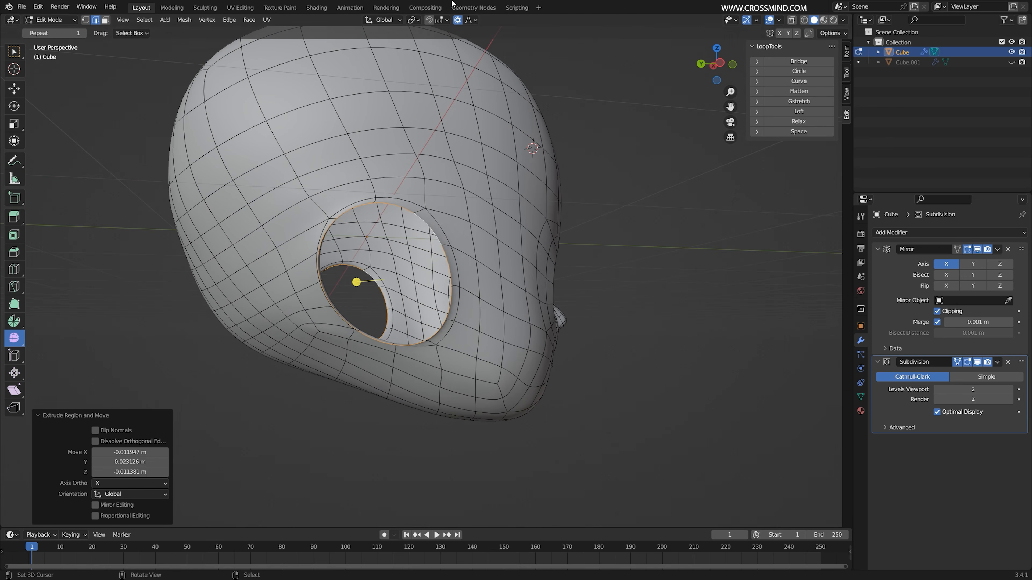
pyautogui.click(377, 298)
pyautogui.rightClick(433, 267)
pyautogui.moveTo(433, 265); pyautogui.dragTo(450, 252, button='middle')
pyautogui.press('s')
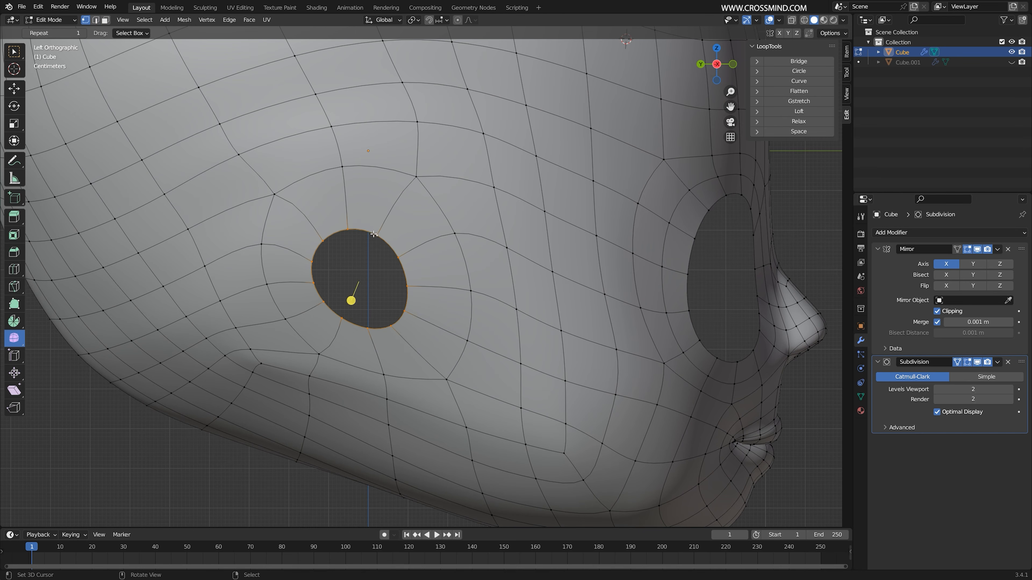
# Raise the ear opening's border loop by about 0.027 m and scale it along Z
pyautogui.press('g')
pyautogui.click(373, 222)
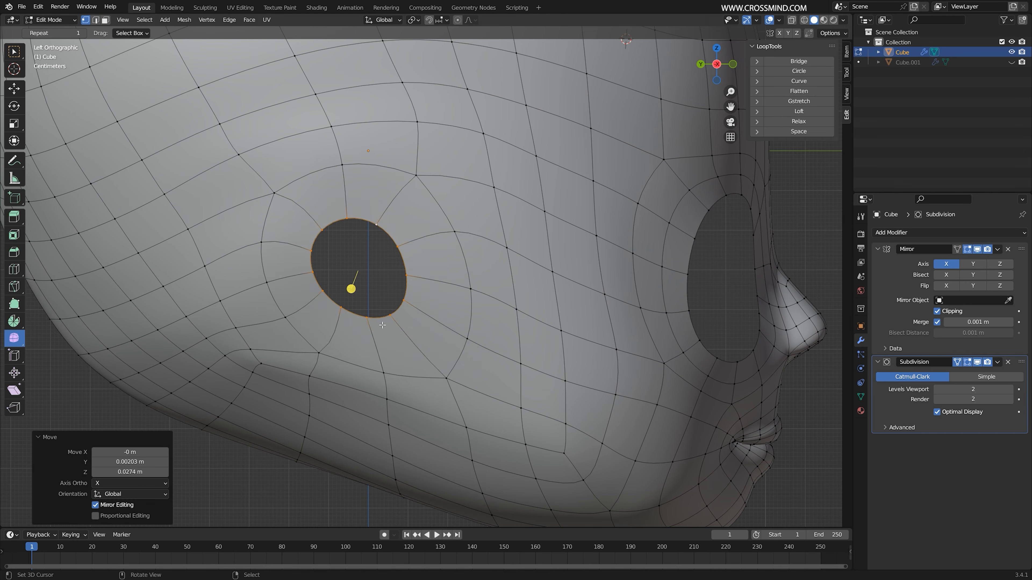
pyautogui.press('s')
pyautogui.press('z')
pyautogui.click(431, 334)
# Rotate the ear opening's border loop and scale it along Z once more
pyautogui.press('r')
pyautogui.click(461, 315)
pyautogui.press('s')
pyautogui.press('z')
pyautogui.click(444, 355)
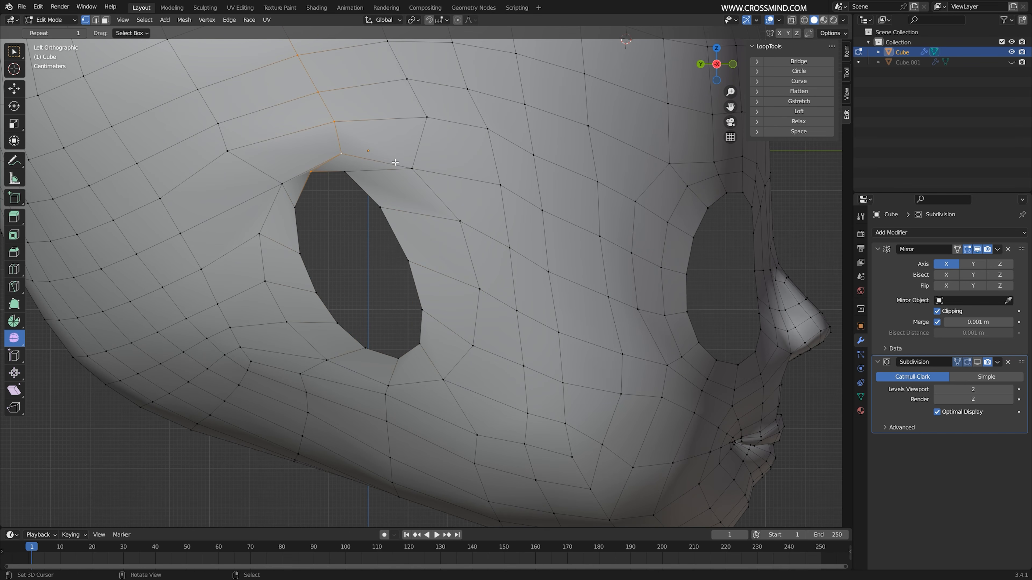
# Select the edge loop around the ear opening, reposition it vertically and scale it by 1.153 along Z
pyautogui.keyDown('ctrl'); pyautogui.click(374, 385); pyautogui.keyUp('ctrl')
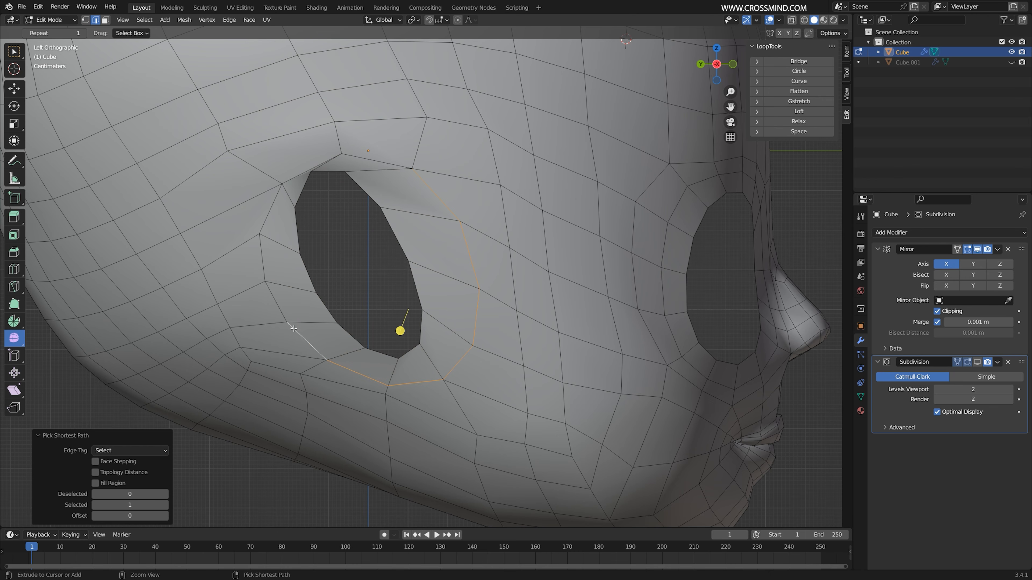
pyautogui.press('g')
pyautogui.press('z')
pyautogui.click(502, 323)
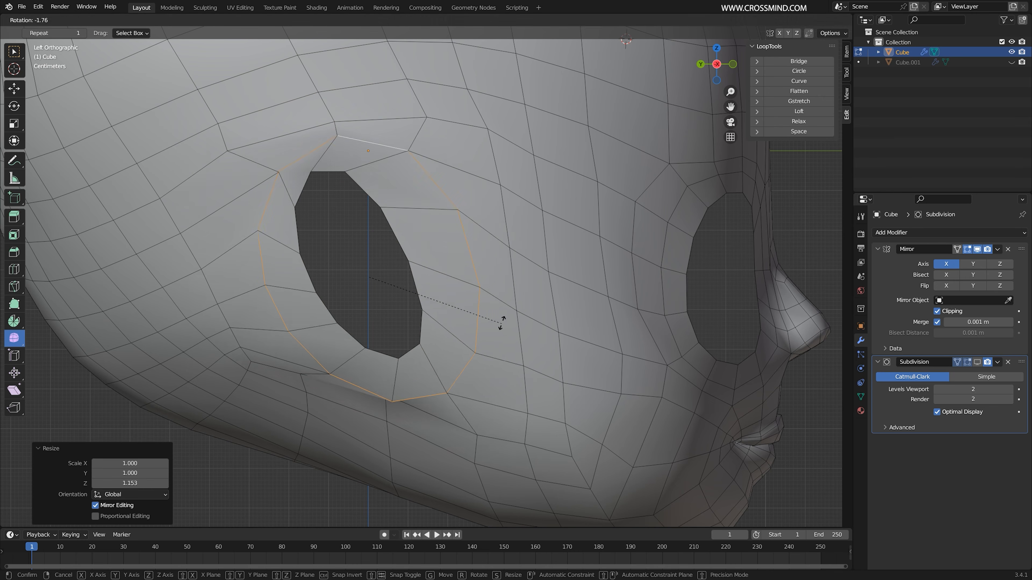
pyautogui.press('s')
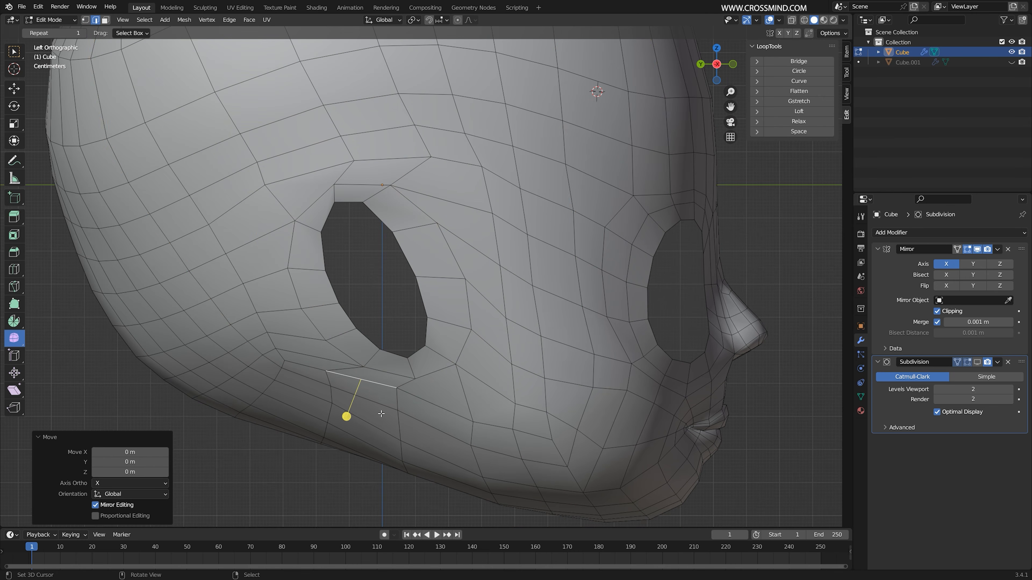
# Extrude the ear opening's border loop outward from the head and close its end with Grid Fill, span 1
pyautogui.moveTo(451, 143); pyautogui.dragTo(350, 303, button='middle')
pyautogui.click(316, 380)
pyautogui.moveTo(317, 380); pyautogui.dragTo(377, 349, button='middle')
pyautogui.press('F3')
pyautogui.click(440, 377)
pyautogui.moveTo(440, 378); pyautogui.dragTo(468, 372, button='middle')
pyautogui.hotkey('ctrl', 'r')
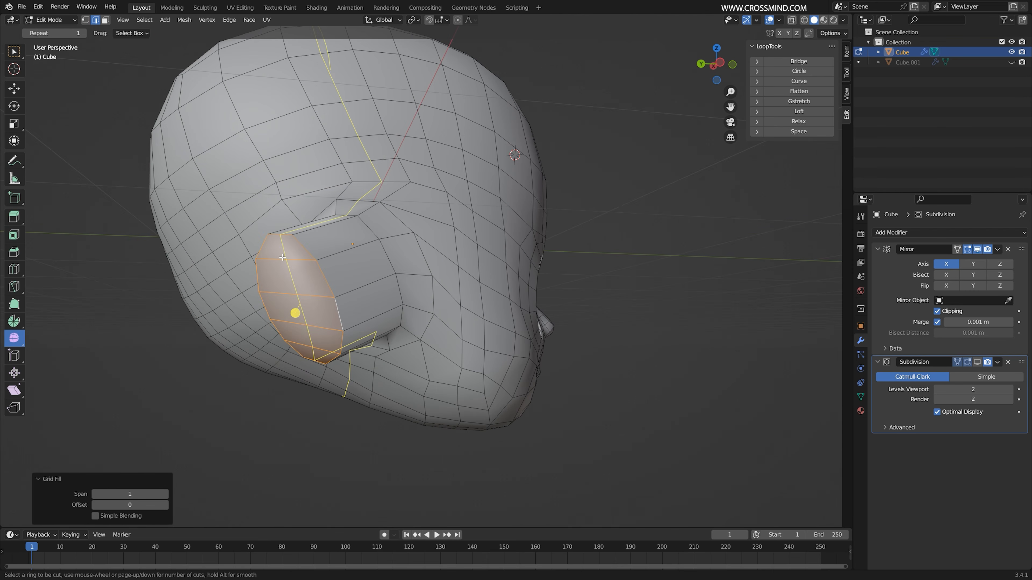
pyautogui.rightClick(283, 258)
# Select a strip of faces on the outer end of the extruded ear and move it to shape the cap
pyautogui.moveTo(366, 317); pyautogui.dragTo(262, 361, button='middle')
pyautogui.scroll(-3, 313, 348)
pyautogui.scroll(2, 325, 334)
pyautogui.press('3')
pyautogui.rightClick(271, 263)
pyautogui.keyDown('ctrl'); pyautogui.rightClick(295, 342); pyautogui.keyUp('ctrl')
pyautogui.keyDown('ctrl'); pyautogui.rightClick(255, 269); pyautogui.keyUp('ctrl')
pyautogui.press('g')
pyautogui.click(280, 344)
# Add a loop cut around the middle of the extruded ear and scale it up to widen the ear
pyautogui.hotkey('ctrl', 'r')
pyautogui.click(309, 317)
pyautogui.rightClick(311, 319)
pyautogui.press('s')
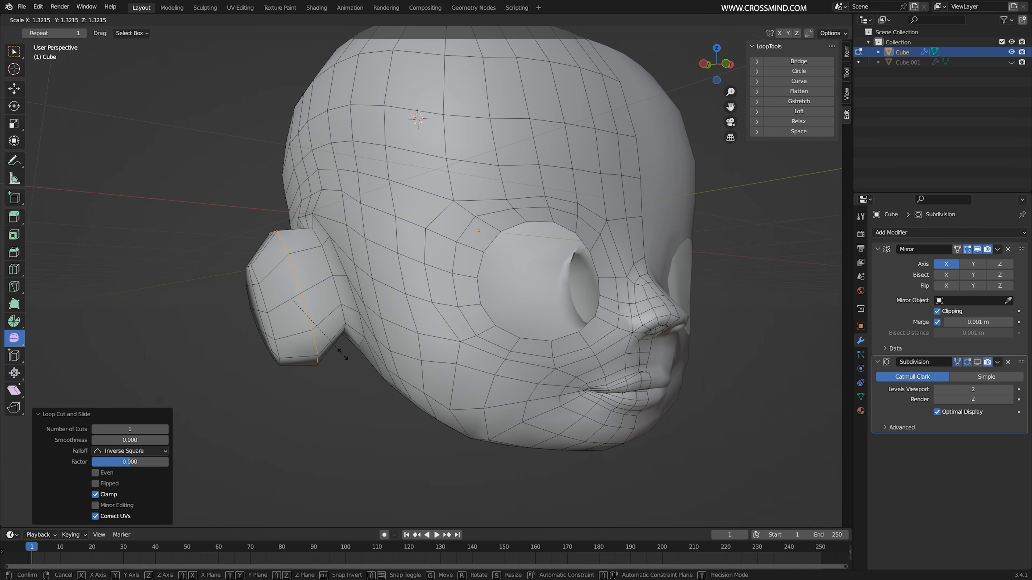
pyautogui.click(348, 361)
# Select the extruded ear's faces and smooth their vertices
pyautogui.scroll(-2, 454, 375)
pyautogui.moveTo(365, 346); pyautogui.dragTo(451, 374, button='middle')
pyautogui.press('3')
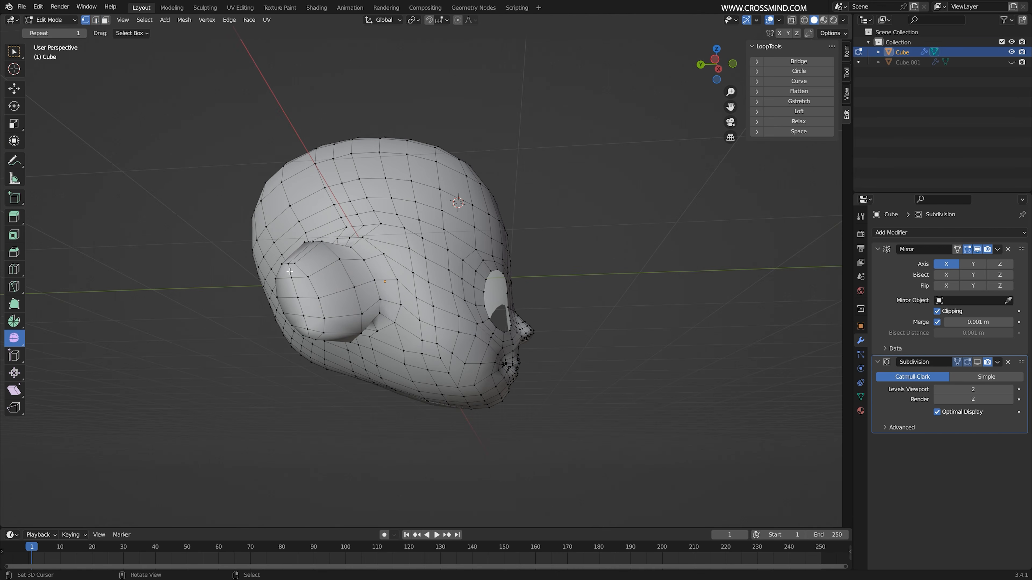
pyautogui.moveTo(307, 328); pyautogui.dragTo(6, 390, button='middle')
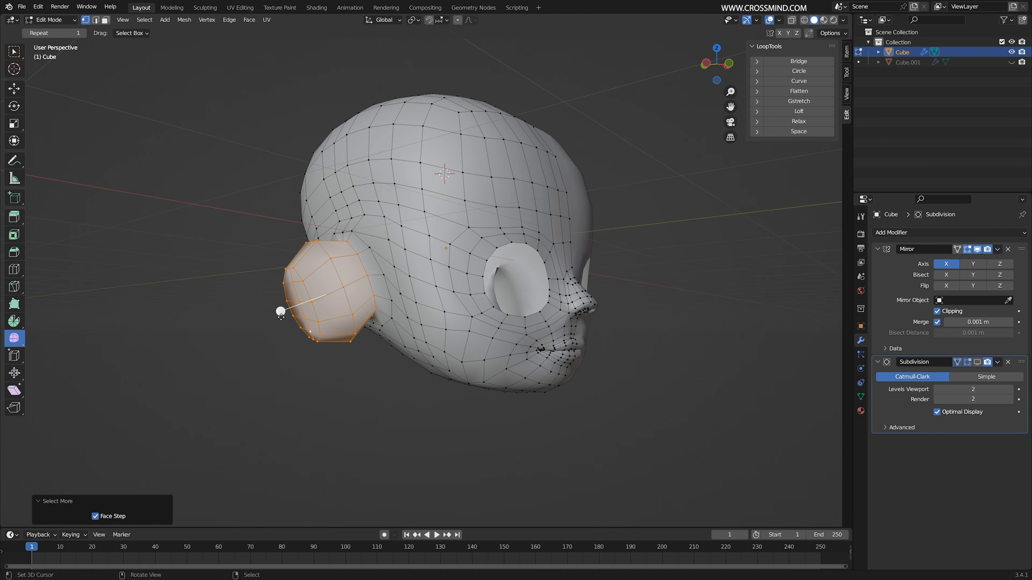
pyautogui.moveTo(207, 356); pyautogui.dragTo(204, 355)
# Expand the selection onto the head faces around the ear and smooth the vertices with a factor of about 0.838
pyautogui.moveTo(203, 355); pyautogui.dragTo(46, 337, button='middle')
pyautogui.press('ctrl+KP_Add')
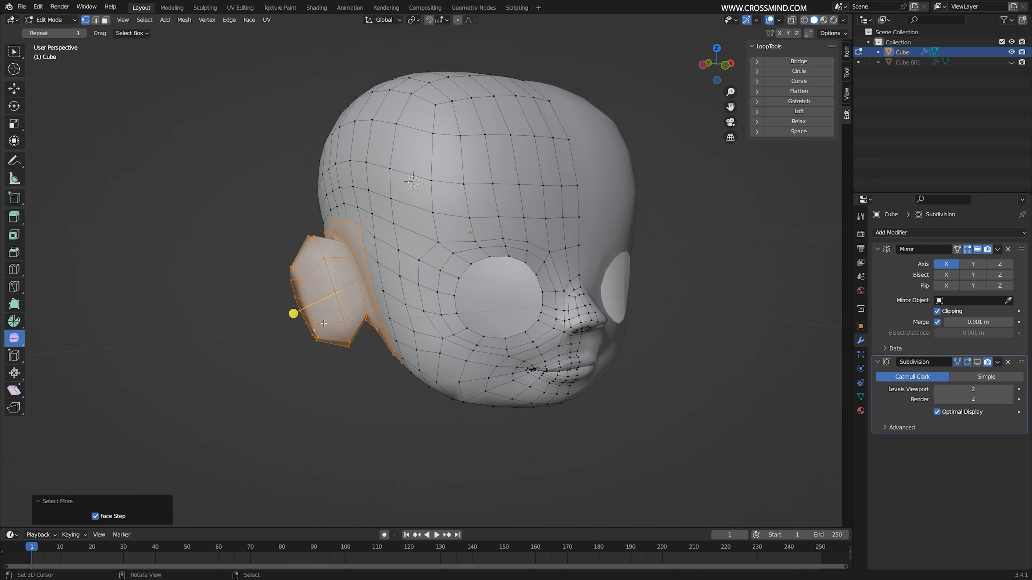
pyautogui.moveTo(475, 339); pyautogui.dragTo(475, 339)
pyautogui.moveTo(476, 339); pyautogui.dragTo(540, 342, button='middle')
pyautogui.scroll(2, 431, 364)
pyautogui.moveTo(427, 366); pyautogui.dragTo(434, 365)
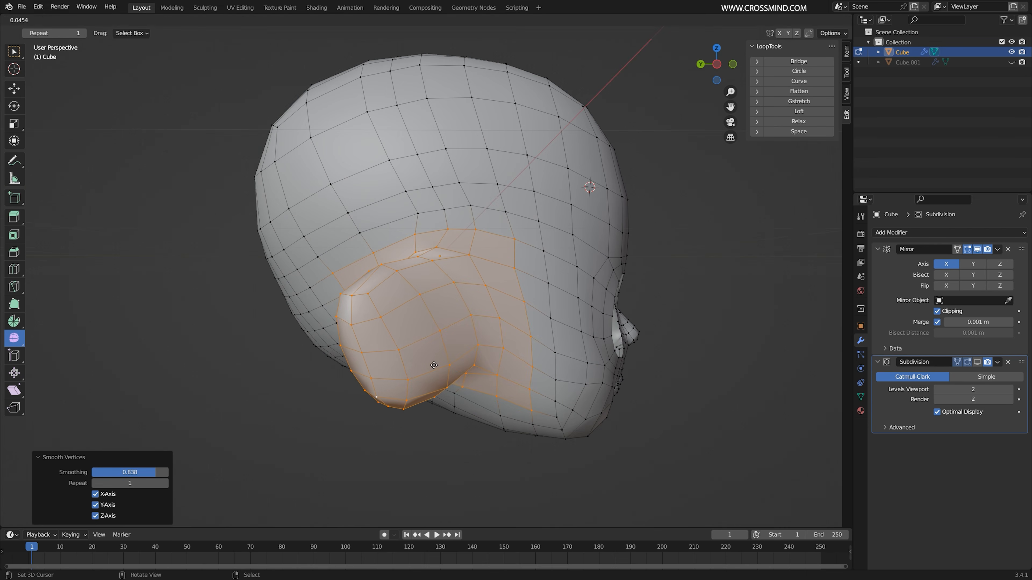
pyautogui.moveTo(443, 362)
pyautogui.mouseDown(button='middle')
pyautogui.moveTo(399, 360)
pyautogui.moveTo(532, 351)
pyautogui.moveTo(458, 369)
pyautogui.mouseUp(button='middle')
# Select the face strip along the ear's outer rim and move it outward and forward with proportional editing in top view
pyautogui.press('KP_7')
pyautogui.scroll(2, 316, 231)
pyautogui.hotkey('shift', 'z')
pyautogui.scroll(4, 454, 286)
pyautogui.moveTo(454, 286)
pyautogui.mouseDown(button='middle')
pyautogui.moveTo(502, 300)
pyautogui.moveTo(455, 430)
pyautogui.moveTo(524, 407)
pyautogui.moveTo(450, 332)
pyautogui.mouseUp(button='middle')
pyautogui.hotkey('shift', 'z')
pyautogui.press('3')
pyautogui.click(473, 250)
pyautogui.keyDown('ctrl'); pyautogui.click(498, 426); pyautogui.keyUp('ctrl')
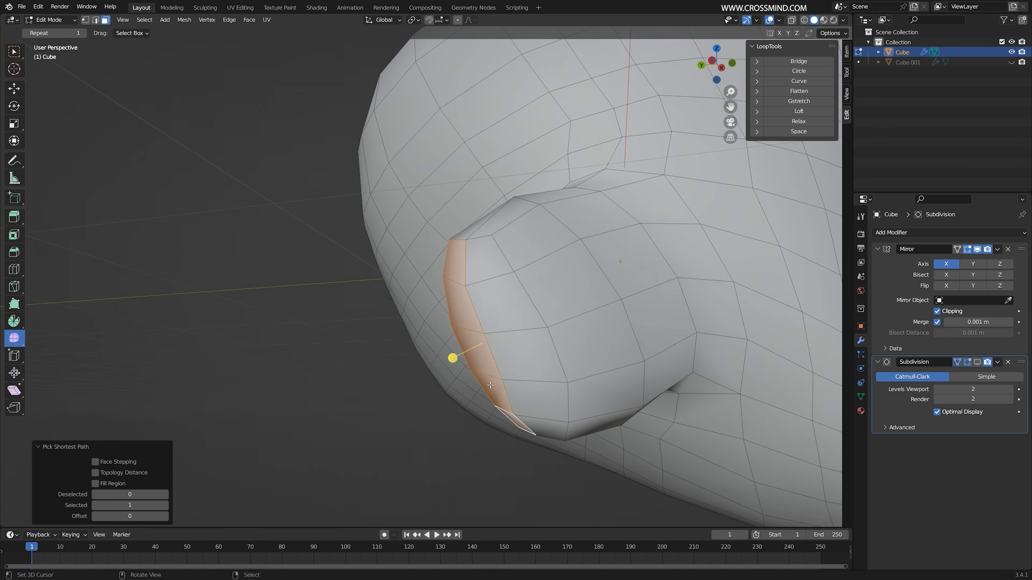
pyautogui.press('KP_7')
pyautogui.press('g')
pyautogui.click(458, 20)
pyautogui.press('g')
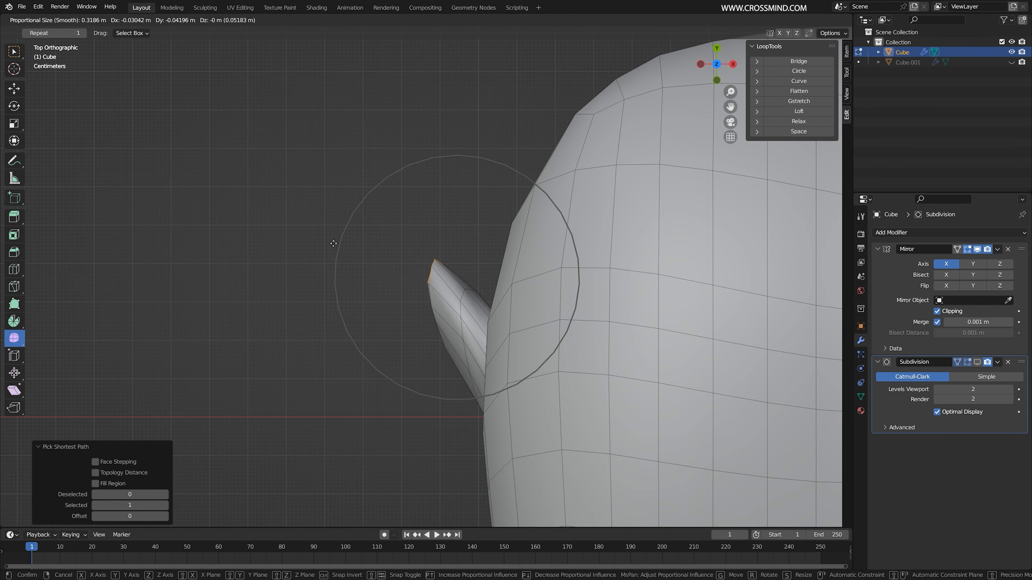
pyautogui.click(310, 287)
# Rotate the ear's outer rim faces and move them about 0.041 m forward with proportional editing
pyautogui.moveTo(544, 311)
pyautogui.mouseDown(button='middle')
pyautogui.moveTo(528, 317)
pyautogui.moveTo(562, 290)
pyautogui.moveTo(521, 382)
pyautogui.moveTo(558, 387)
pyautogui.moveTo(536, 317)
pyautogui.mouseUp(button='middle')
pyautogui.press('r')
pyautogui.click(560, 388)
pyautogui.press('g')
pyautogui.click(564, 379)
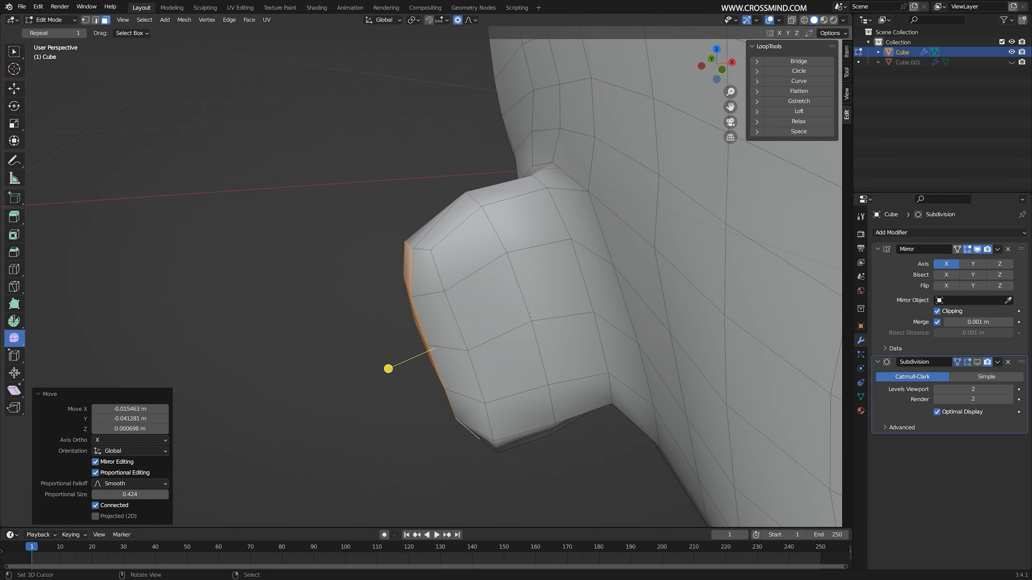
# Bevel the edge loop running around the middle of the ear with a width of about 0.0814 m
pyautogui.press('2')
pyautogui.keyDown('alt'); pyautogui.rightClick(536, 313); pyautogui.keyUp('alt')
pyautogui.click(612, 325)
# Move the ear's outer rim edge outward in front view with proportional editing
pyautogui.press('KP_1')
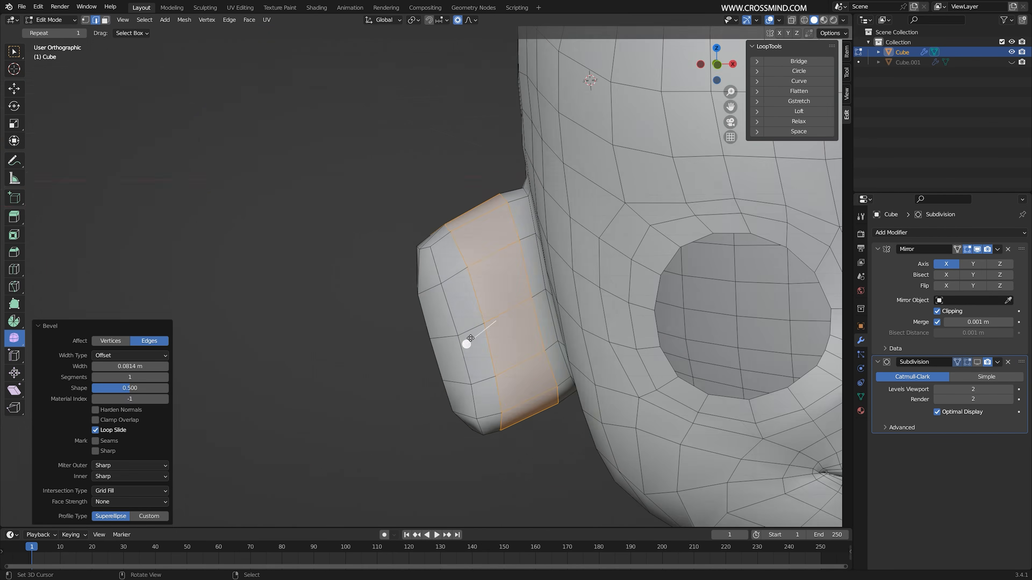
pyautogui.rightClick(445, 337)
pyautogui.press('g')
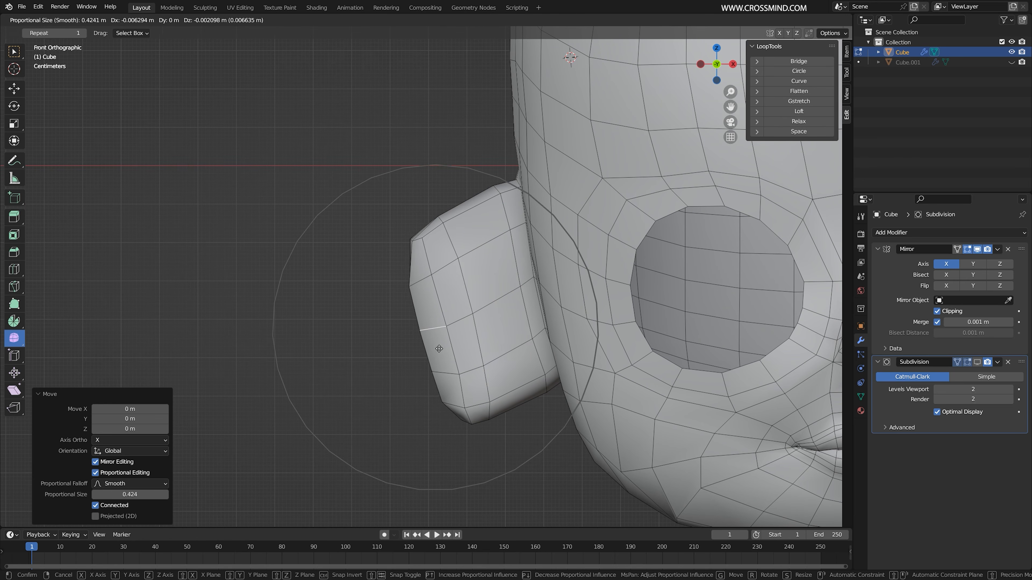
pyautogui.click(411, 348)
pyautogui.rightClick(404, 238)
# Show the Subdivision modifier's result in Edit Mode and select the six faces on the ear's front
pyautogui.click(976, 362)
pyautogui.moveTo(468, 358); pyautogui.dragTo(568, 328, button='middle')
pyautogui.rightClick(569, 355)
pyautogui.moveTo(529, 361); pyautogui.dragTo(434, 300, button='middle')
pyautogui.press('3')
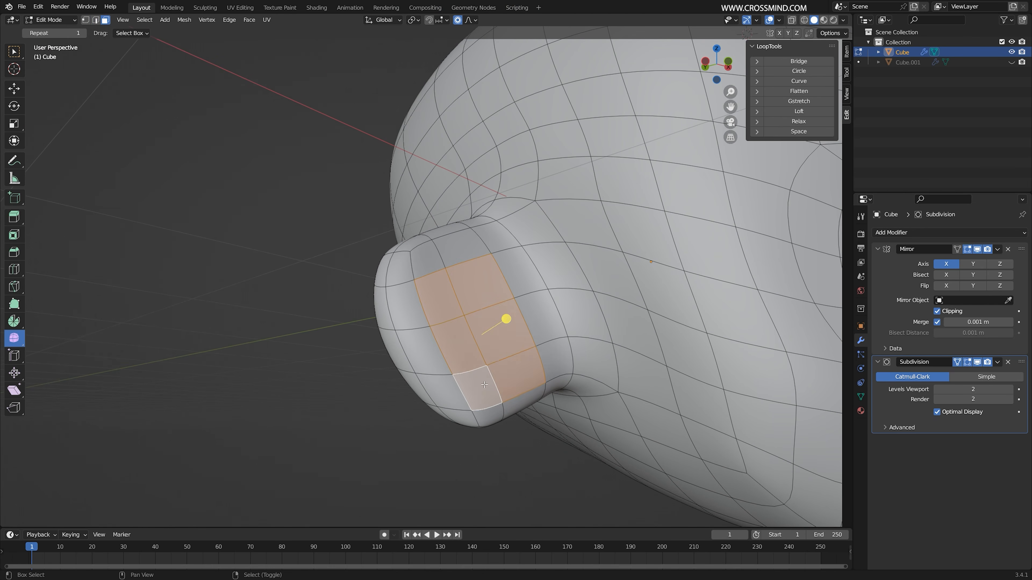
# Move the ear's outer side outward with proportional editing, reducing the influence radius to about 0.22 m
pyautogui.moveTo(484, 385); pyautogui.dragTo(453, 391, button='middle')
pyautogui.press('2')
pyautogui.rightClick(432, 354)
pyautogui.press('g')
pyautogui.scroll(7, 434, 360)
pyautogui.click(409, 360)
# Move the face on the ear's top edge outward and adjust the face where the top meets the head
pyautogui.rightClick(444, 227)
pyautogui.press('g')
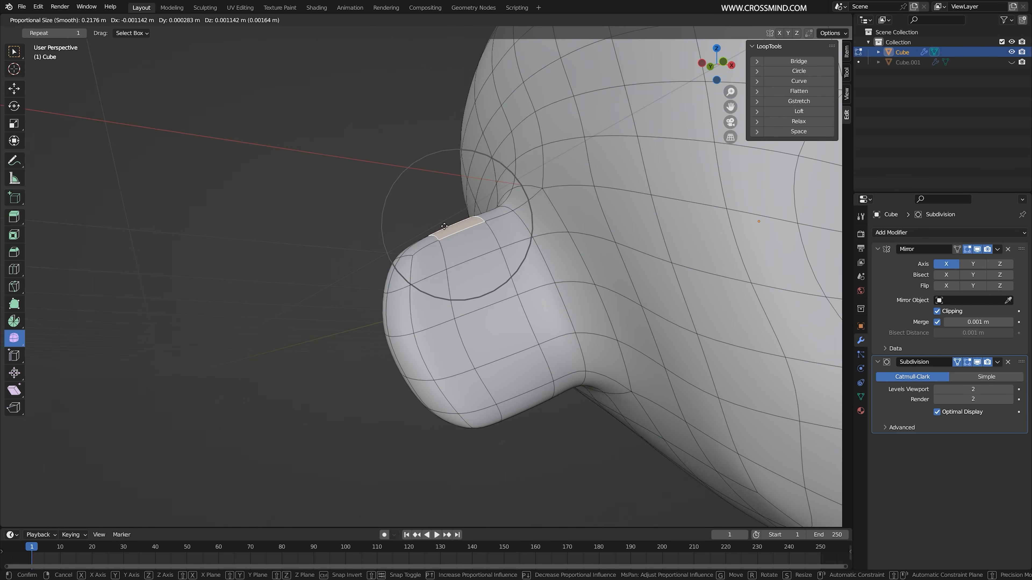
pyautogui.click(431, 216)
pyautogui.rightClick(519, 199)
pyautogui.press('g')
pyautogui.click(523, 211)
# Move the face on the ear's underside about 0.056 m along X and -0.032 m along Z, and rotate it
pyautogui.rightClick(527, 406)
pyautogui.press('g')
pyautogui.click(548, 414)
pyautogui.press('r')
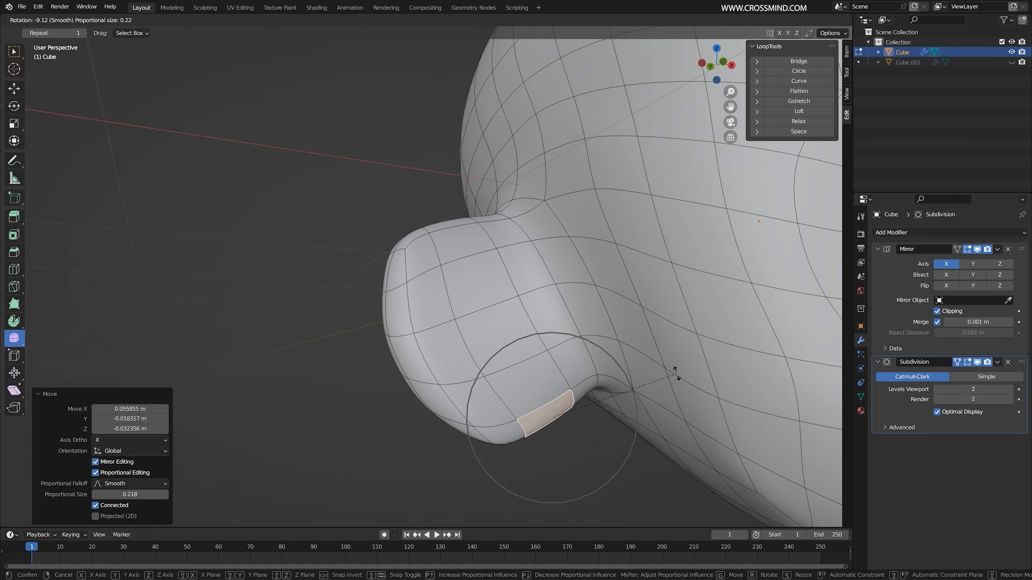
pyautogui.click(650, 357)
# Move the faces where the ear's front side joins the head, using proportional editing with a radius of about 0.2 m
pyautogui.moveTo(601, 368); pyautogui.dragTo(580, 389, button='middle')
pyautogui.rightClick(581, 390)
pyautogui.press('g')
pyautogui.click(590, 383)
pyautogui.rightClick(583, 300)
pyautogui.press('g')
pyautogui.scroll(1, 588, 304)
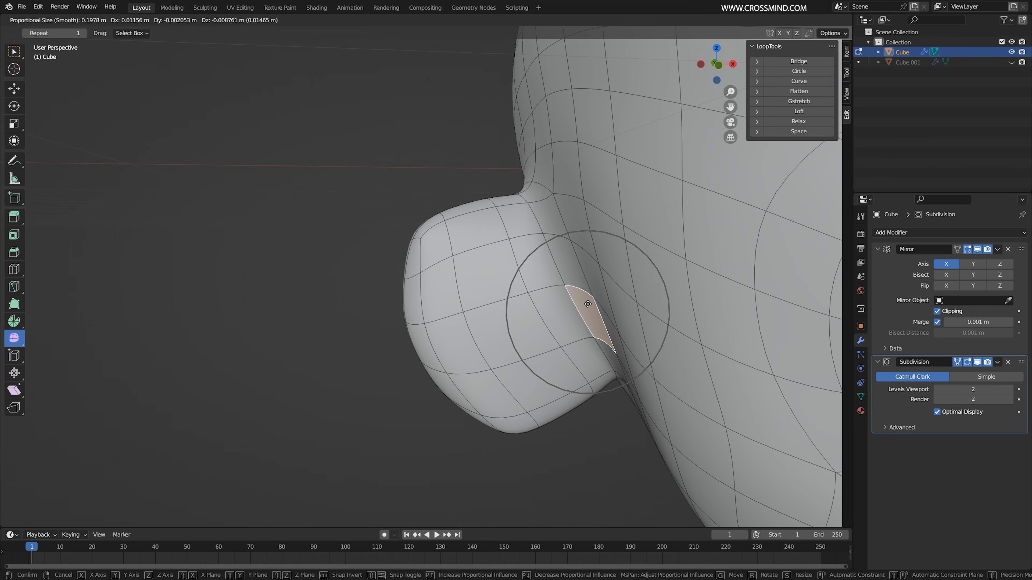
pyautogui.click(588, 304)
# Scale the two central faces on the ear's front up by 1.190 and enlarge them slightly once more
pyautogui.rightClick(502, 336)
pyautogui.click(522, 272)
pyautogui.keyDown('shift'); pyautogui.rightClick(524, 335); pyautogui.keyUp('shift')
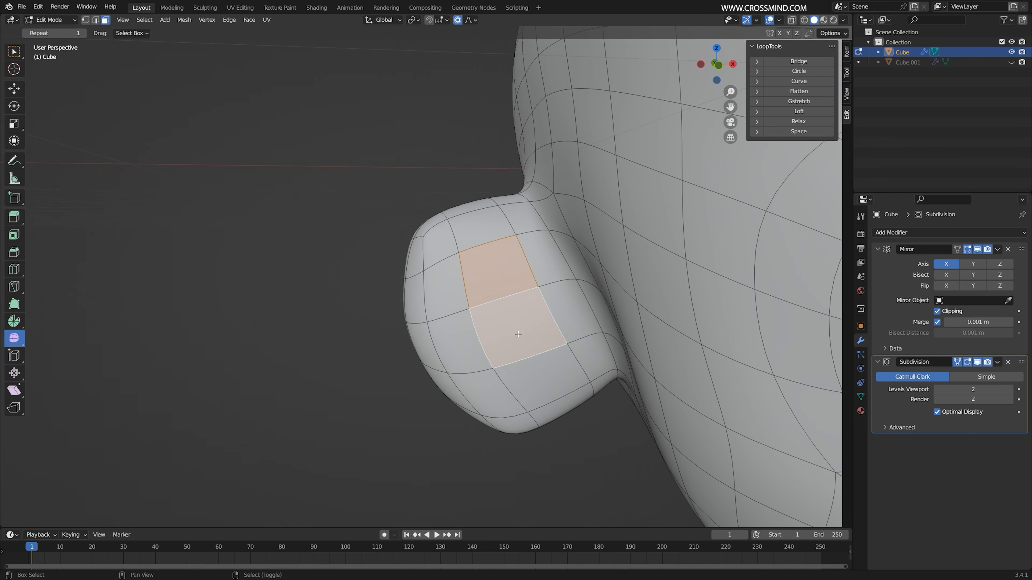
pyautogui.press('s')
pyautogui.scroll(3, 538, 351)
pyautogui.click(542, 358)
pyautogui.moveTo(542, 358)
pyautogui.mouseDown(button='middle')
pyautogui.moveTo(529, 371)
pyautogui.moveTo(540, 378)
pyautogui.mouseUp(button='middle')
pyautogui.press('s')
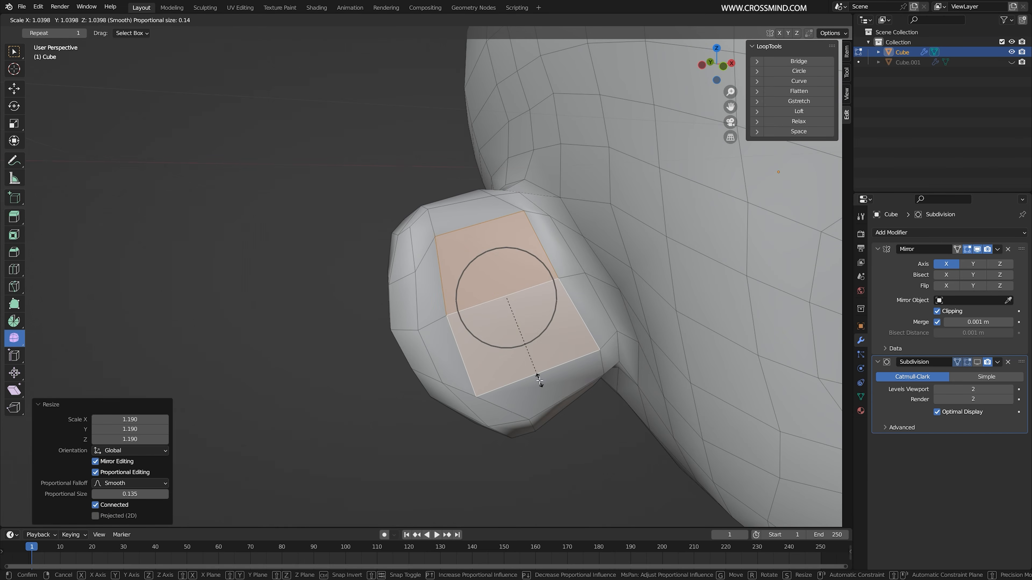
pyautogui.click(539, 378)
# Add a lengthwise loop cut through the ear's front faces and reposition a vertex on the ear's back
pyautogui.hotkey('ctrl', 'r')
pyautogui.press('1')
pyautogui.moveTo(451, 345); pyautogui.dragTo(577, 342, button='middle')
pyautogui.rightClick(523, 314)
pyautogui.press('g')
pyautogui.click(517, 317)
pyautogui.rightClick(489, 325)
pyautogui.moveTo(488, 325); pyautogui.dragTo(477, 342, button='middle')
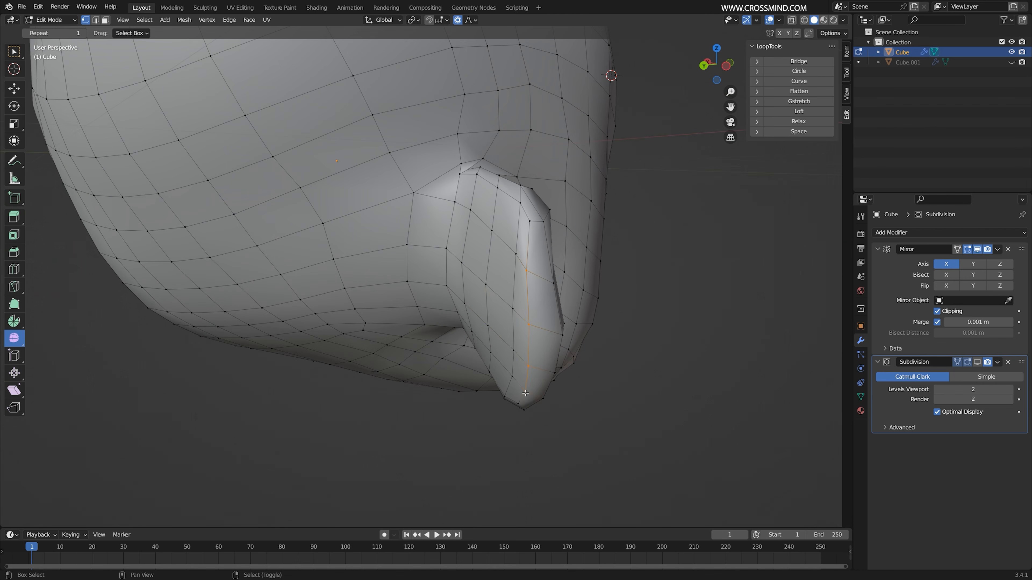
pyautogui.moveTo(526, 393); pyautogui.dragTo(500, 333, button='middle')
pyautogui.click(475, 335)
pyautogui.hotkey('ctrl', 'z')
pyautogui.hotkey('ctrl', 'z')
# Select the six central faces on the ear's front, show the subdivided result in Edit Mode, and inset the faces
pyautogui.moveTo(435, 227); pyautogui.dragTo(451, 382, button='middle')
pyautogui.press('3')
pyautogui.rightClick(531, 298)
pyautogui.moveTo(494, 293); pyautogui.dragTo(451, 317, button='middle')
pyautogui.keyDown('shift'); pyautogui.rightClick(595, 277); pyautogui.keyUp('shift')
pyautogui.click(977, 362)
pyautogui.moveTo(451, 317); pyautogui.dragTo(467, 316, button='middle')
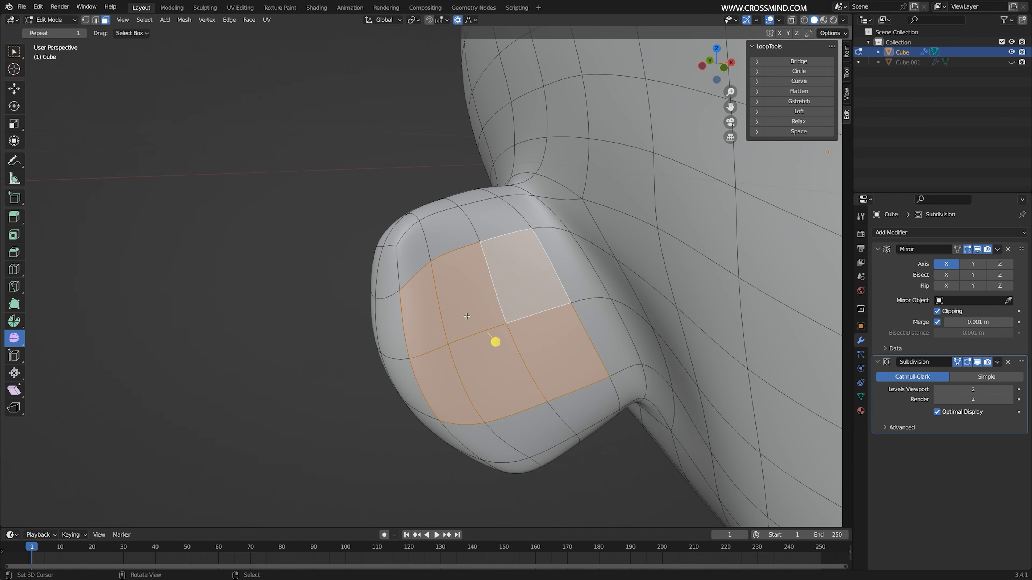
pyautogui.click(651, 324)
# Extrude the inset ear faces about 0.044 m inward and scale them down to form the ear's hollow
pyautogui.press('e')
pyautogui.click(606, 350)
pyautogui.press('s')
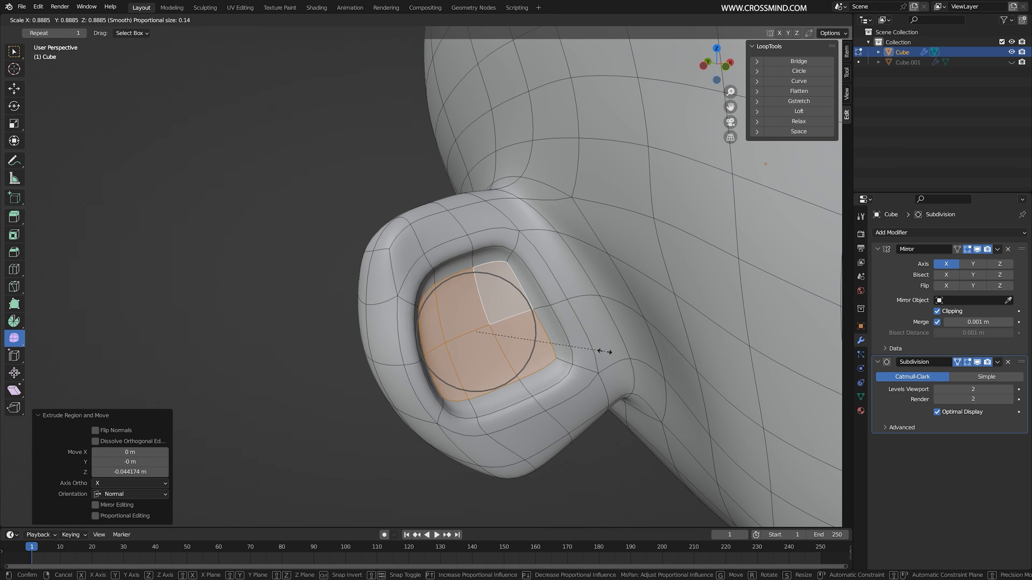
pyautogui.click(587, 352)
# Expand the selection to the hollow's rim, scale it to 1.088 and rotate it slightly
pyautogui.press('ctrl+KP_Add')
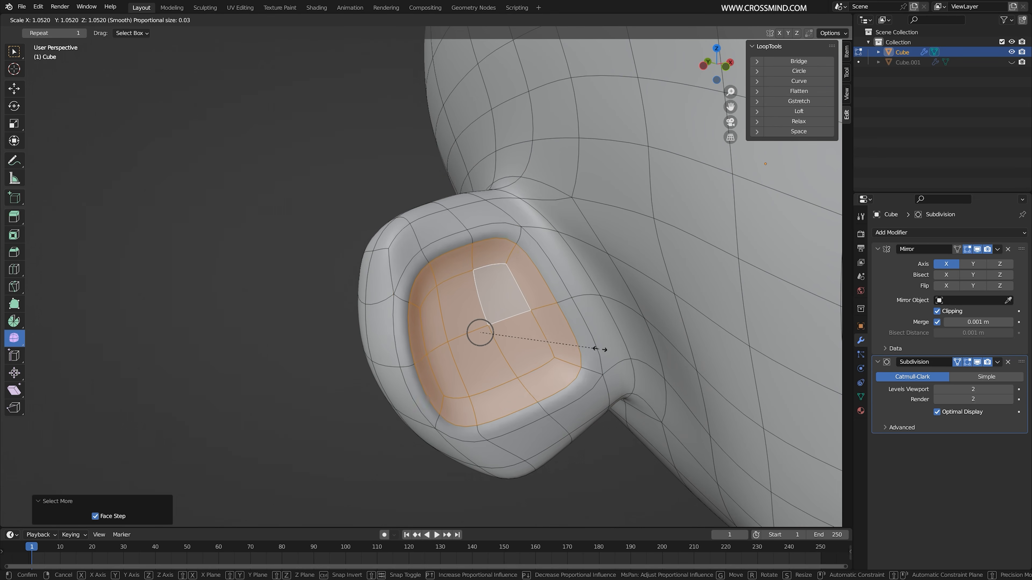
pyautogui.click(610, 350)
pyautogui.press('r')
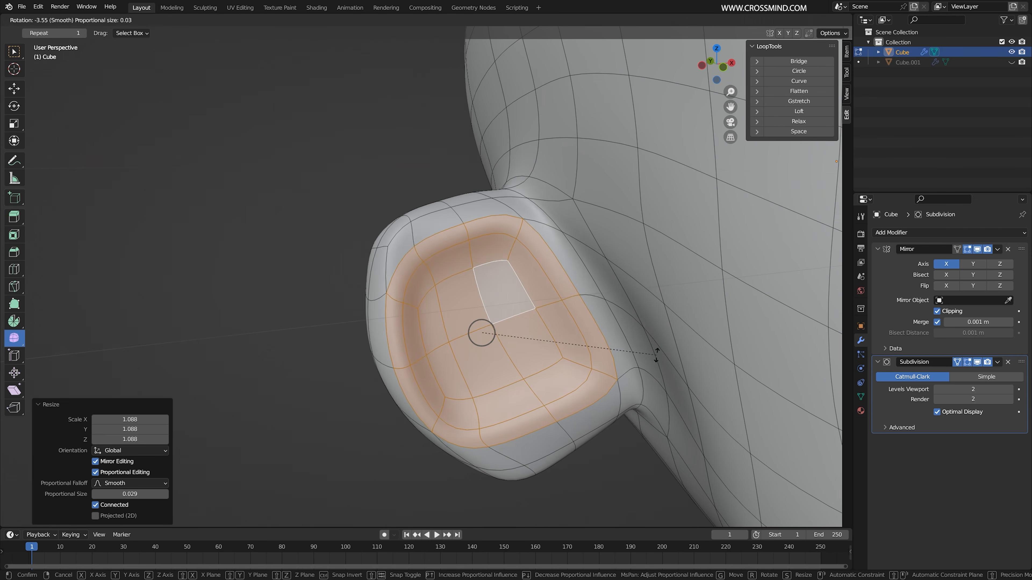
pyautogui.click(657, 355)
# Move the ear hollow's selected faces slightly and relax them with LoopTools
pyautogui.press('g')
pyautogui.click(655, 345)
pyautogui.click(789, 124)
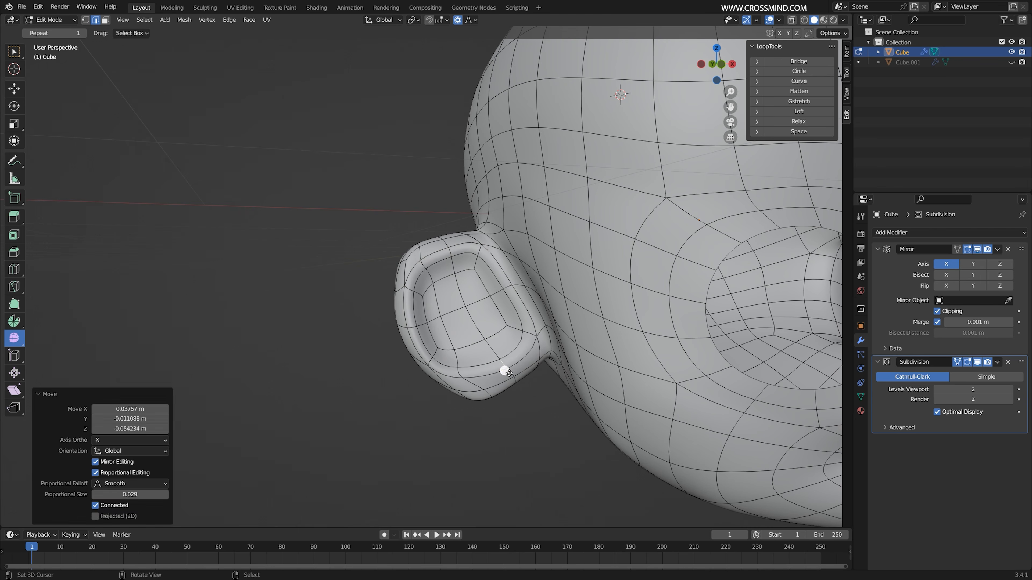
# Adjust the ear's outer rim edge, and move and rotate the edges of the lower lobe toward the head
pyautogui.rightClick(422, 356)
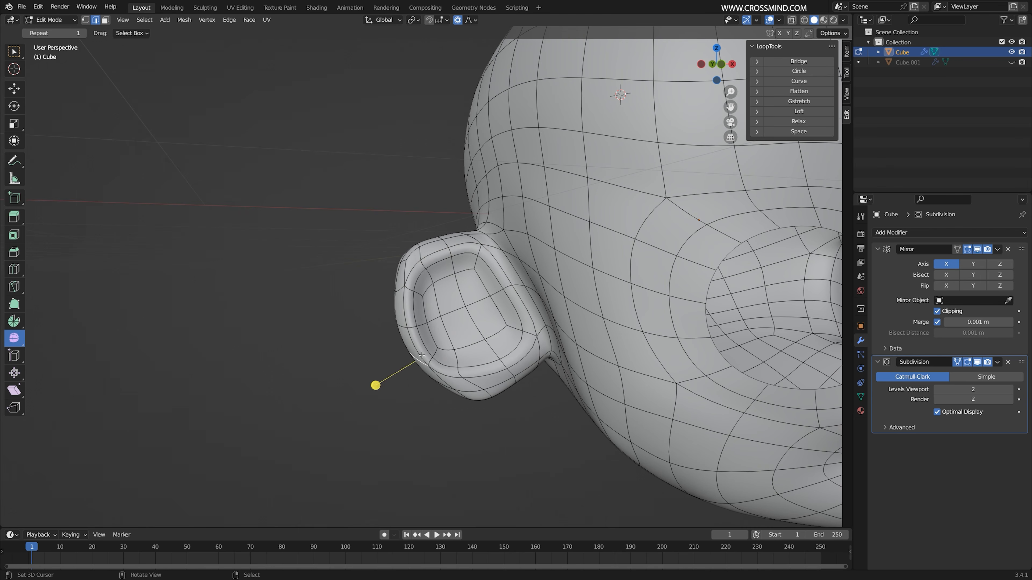
pyautogui.press('g')
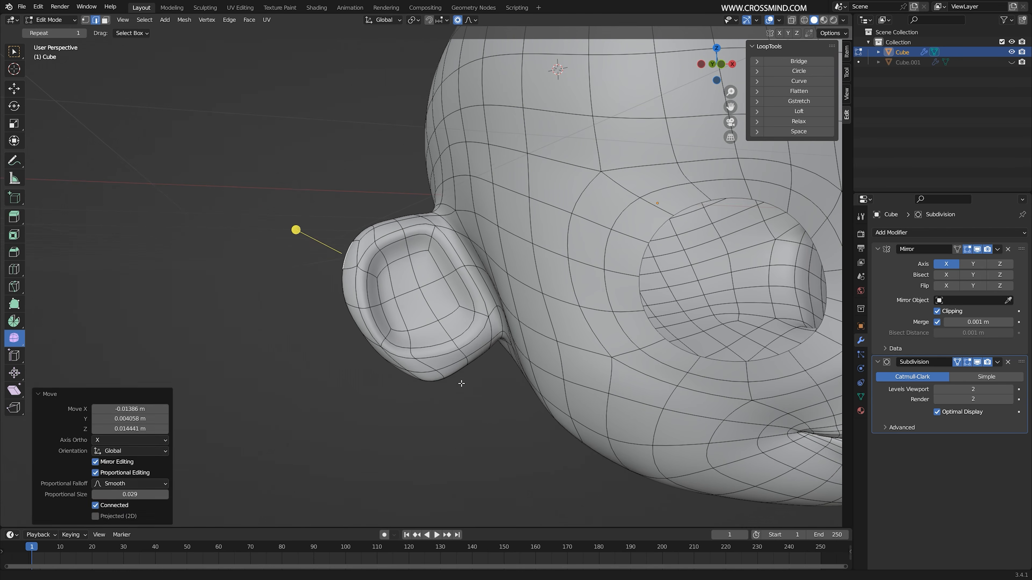
pyautogui.press('g')
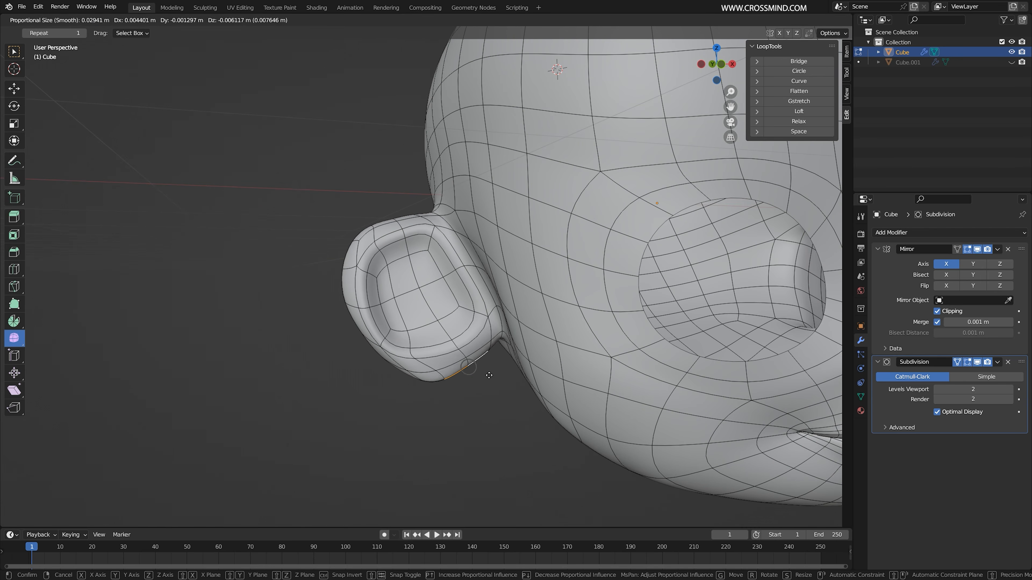
pyautogui.click(497, 372)
pyautogui.press('r')
pyautogui.click(512, 387)
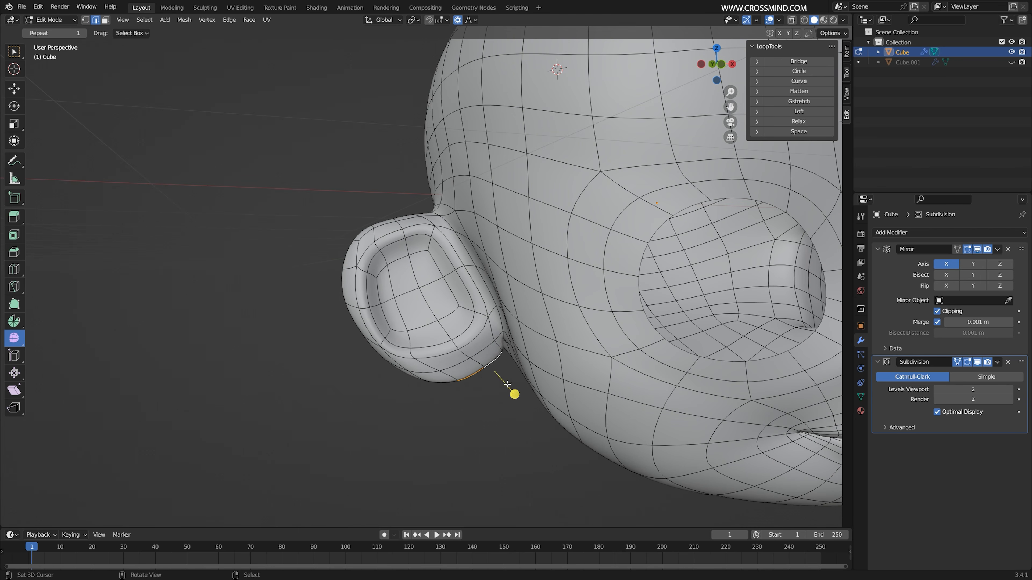
# Move the edge inside the ear's hollow about 0.06 m backward along Y
pyautogui.press('2')
pyautogui.click(400, 282)
pyautogui.press('g')
pyautogui.click(396, 289)
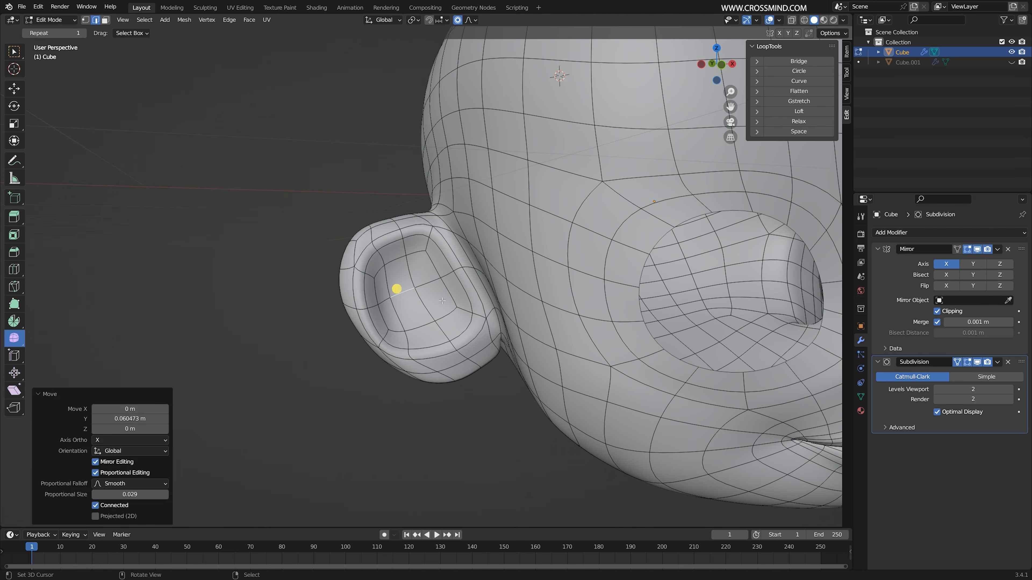
# Move the hollow's inner edge closest to the head and scale it to 0.553
pyautogui.click(429, 308)
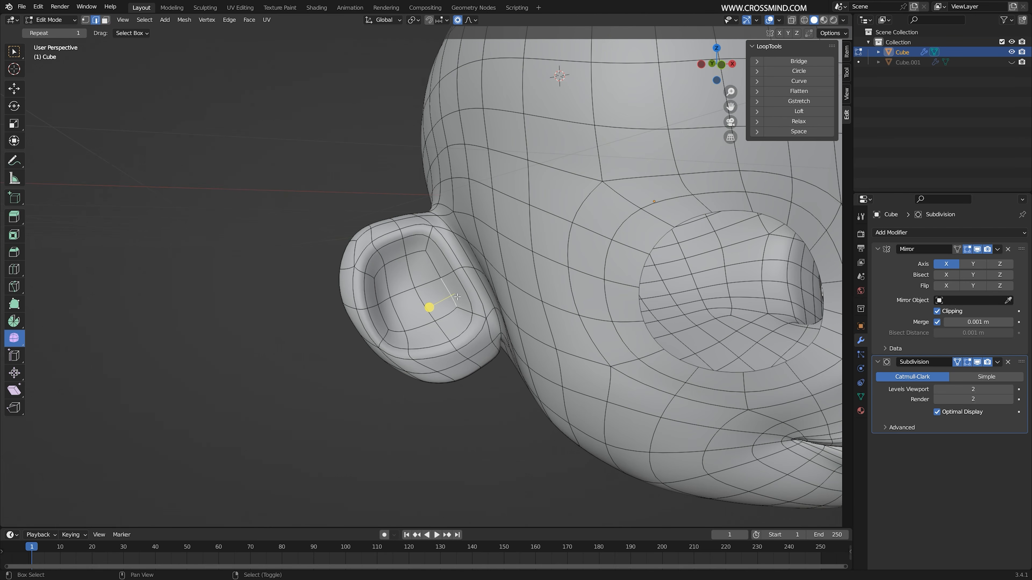
pyautogui.click(477, 334)
pyautogui.press('s')
pyautogui.click(461, 321)
# Hide the viewport overlays to inspect the smooth head and ear, and save the file
pyautogui.moveTo(461, 320); pyautogui.dragTo(451, 365, button='middle')
pyautogui.hotkey('shift', 'alt', 'z')
pyautogui.scroll(-6, 478, 382)
pyautogui.moveTo(481, 415); pyautogui.dragTo(452, 352, button='middle')
pyautogui.hotkey('ctrl', 's')
pyautogui.scroll(3, 478, 366)
pyautogui.scroll(2, 452, 352)
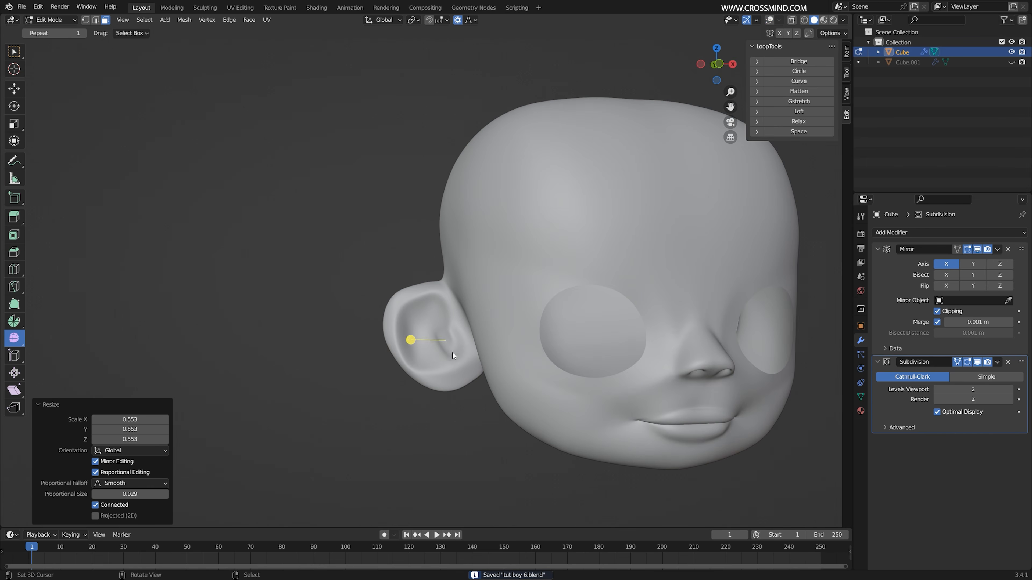
# Push the two upper faces of the ear's hollow about 0.05 m inward along their normals and scale them by 0.5
pyautogui.hotkey('shift', 'alt', 'z')
pyautogui.scroll(2, 420, 334)
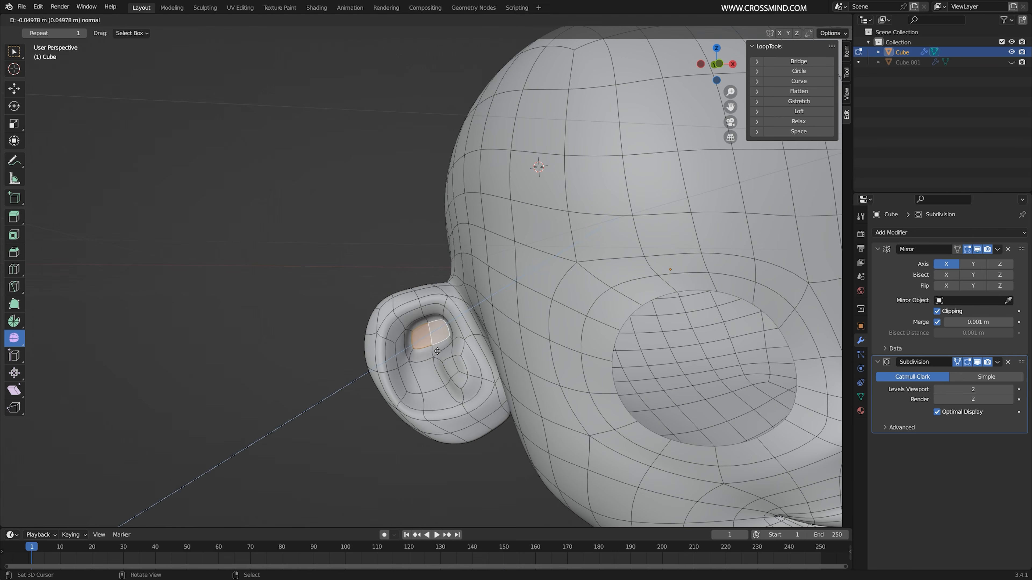
pyautogui.click(437, 351)
pyautogui.write('s.5')
pyautogui.press('Return')
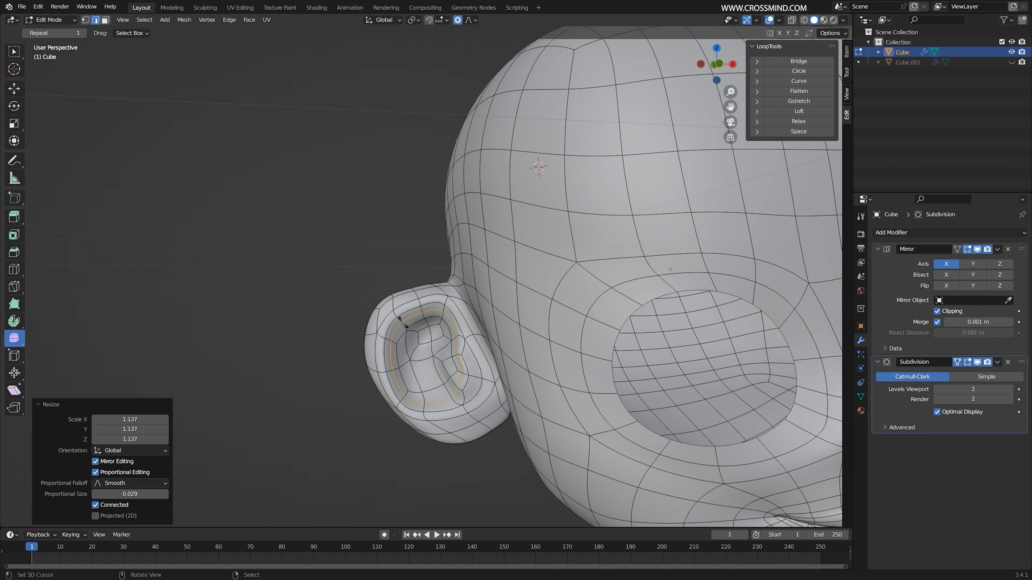
# Undo the last scaling of the edge loop around the ear's hollow, scale it again, and inspect the ear without overlays
pyautogui.hotkey('ctrl', 'z')
pyautogui.press('s')
pyautogui.click(472, 413)
pyautogui.hotkey('shift', 'alt', 'z')
pyautogui.scroll(-3, 460, 382)
pyautogui.moveTo(459, 381); pyautogui.dragTo(404, 377, button='middle')
# Smooth the vertices of the side area between the ear and jaw with a smoothing of 0.671, and save the file
pyautogui.press('Tab')
pyautogui.hotkey('shift', 'alt', 'z')
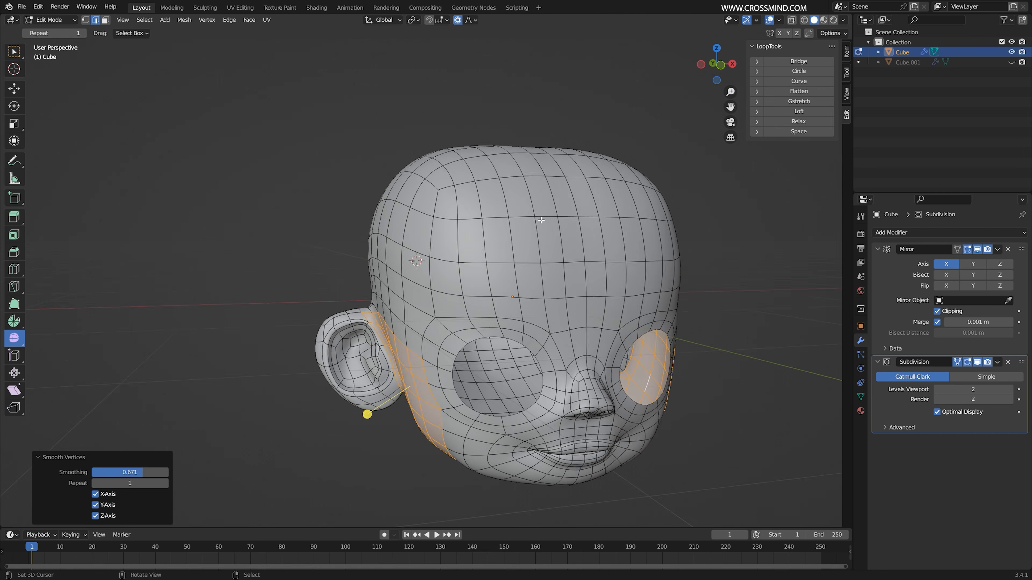
pyautogui.moveTo(397, 167); pyautogui.dragTo(407, 164, button='middle')
pyautogui.hotkey('ctrl', 's')
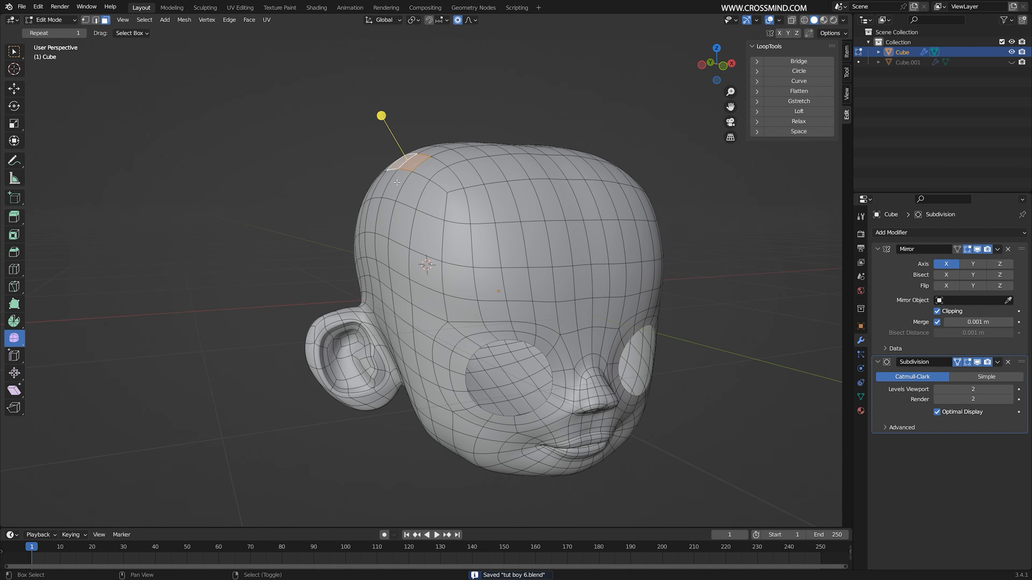
# In front view, move the faces at the head's upper side slightly inward and down, using a proportional size of about 0.75 m
pyautogui.press('KP_1')
pyautogui.press('g')
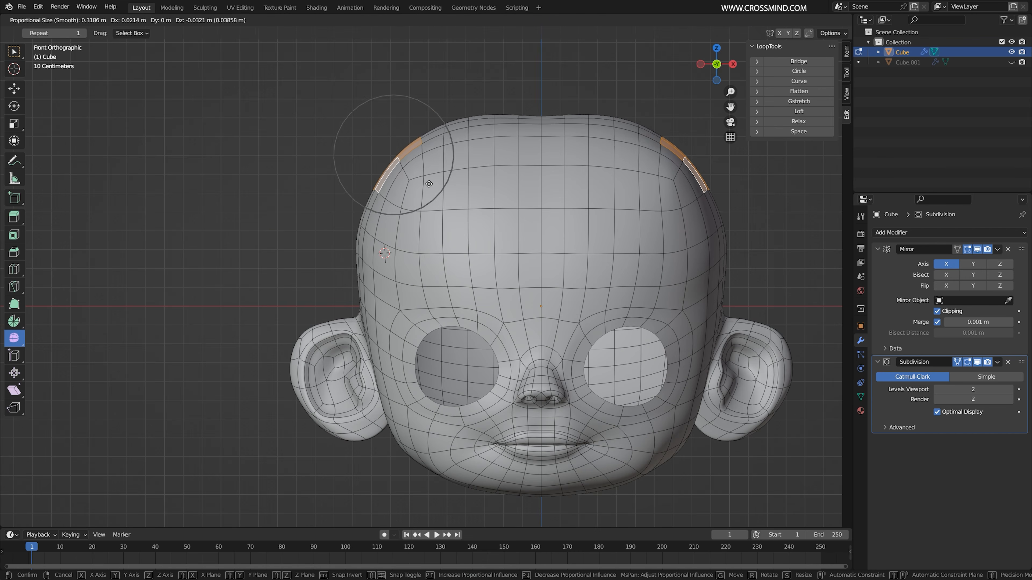
pyautogui.scroll(-9, 430, 185)
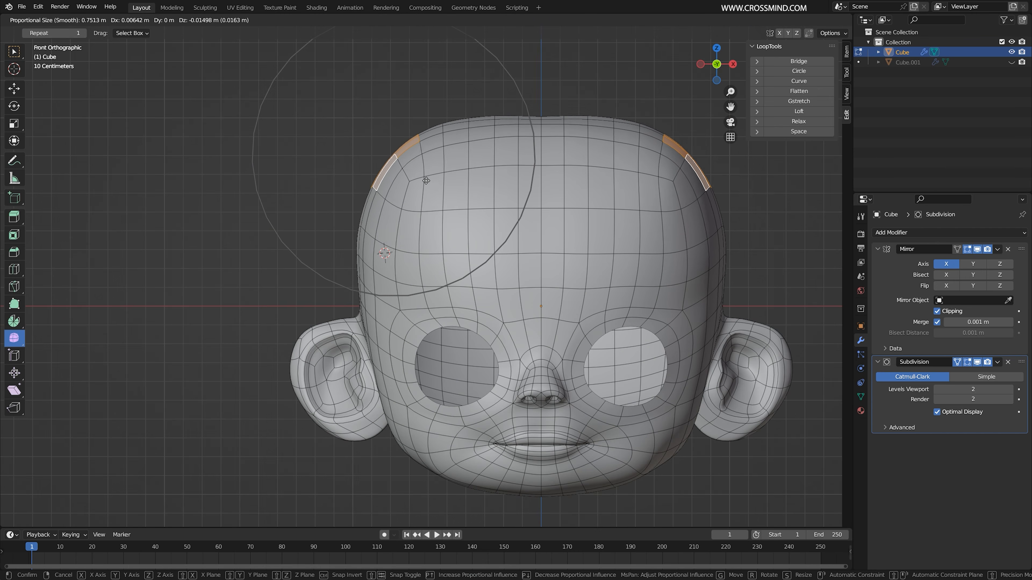
pyautogui.click(439, 198)
# In right side view, adjust the side of the head and raise the crown slightly with proportional editing
pyautogui.press('KP_3')
pyautogui.rightClick(472, 226)
pyautogui.press('g')
pyautogui.rightClick(605, 240)
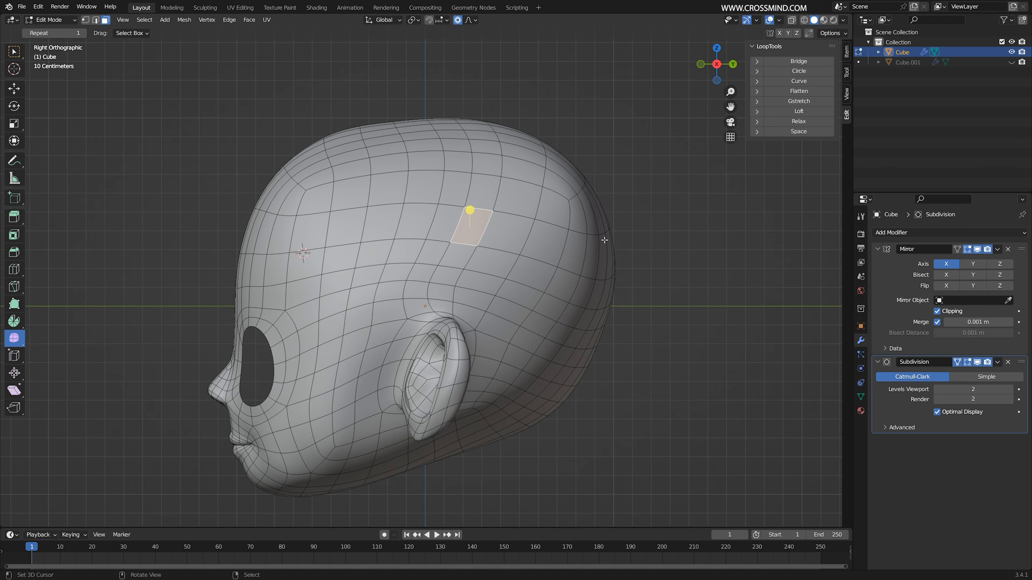
pyautogui.click(400, 126)
pyautogui.rightClick(418, 398)
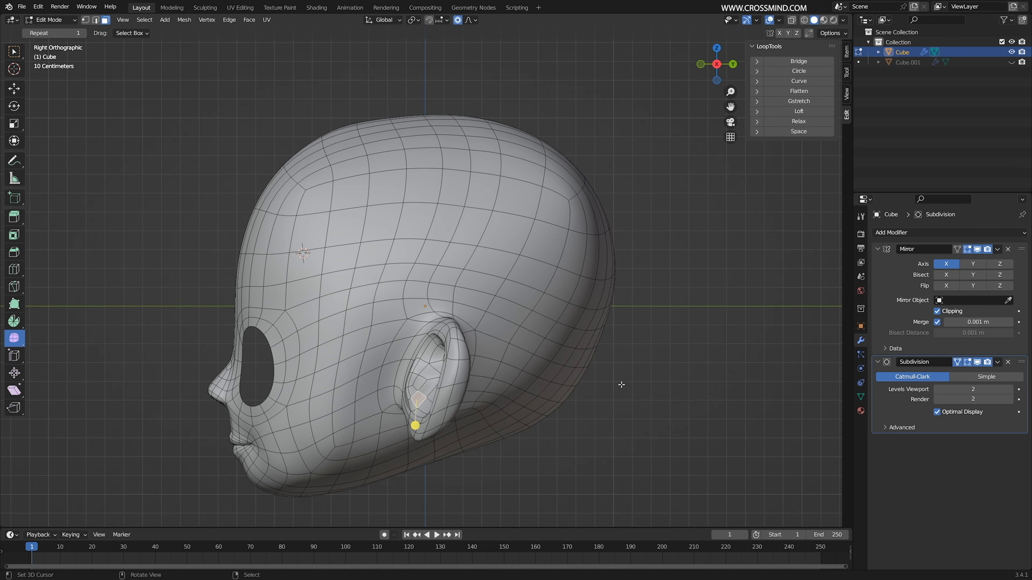
# Rotate the face near the lower back of the head in side view to adjust the skull's rear curve
pyautogui.keyDown('shift'); pyautogui.moveTo(552, 391); pyautogui.dragTo(570, 368, button='middle'); pyautogui.keyUp('shift')
pyautogui.press('r')
pyautogui.scroll(-5, 640, 343)
pyautogui.rightClick(640, 341)
pyautogui.rightClick(590, 293)
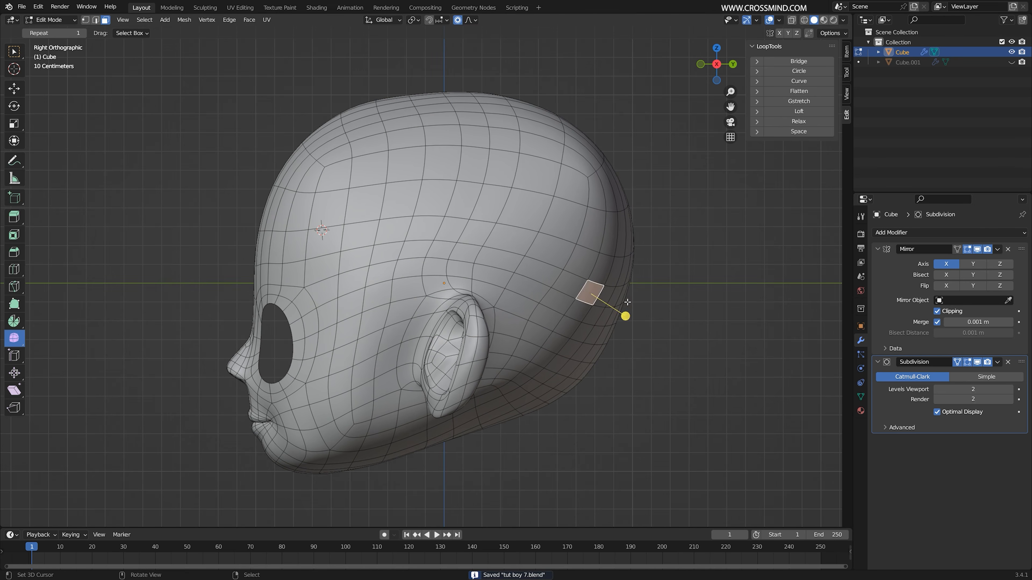
pyautogui.press('r')
pyautogui.click(657, 322)
# Move the jaw face in front of the ear lobe about 0.05 m backward and 0.02 m down, with a proportional size of about 0.47 m
pyautogui.press('r')
pyautogui.rightClick(569, 370)
pyautogui.press('g')
pyautogui.scroll(9, 563, 366)
pyautogui.rightClick(557, 362)
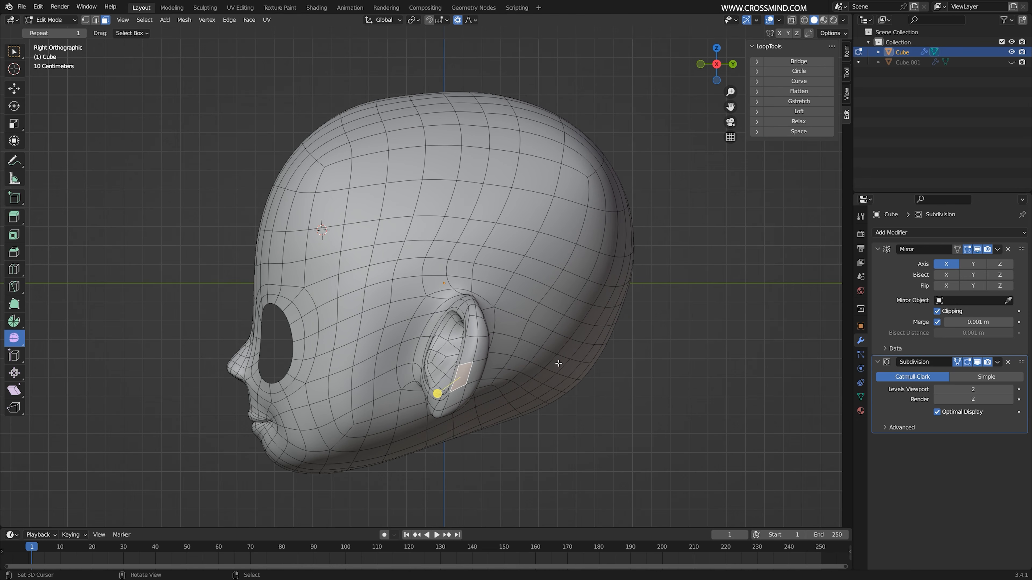
pyautogui.rightClick(373, 414)
pyautogui.press('g')
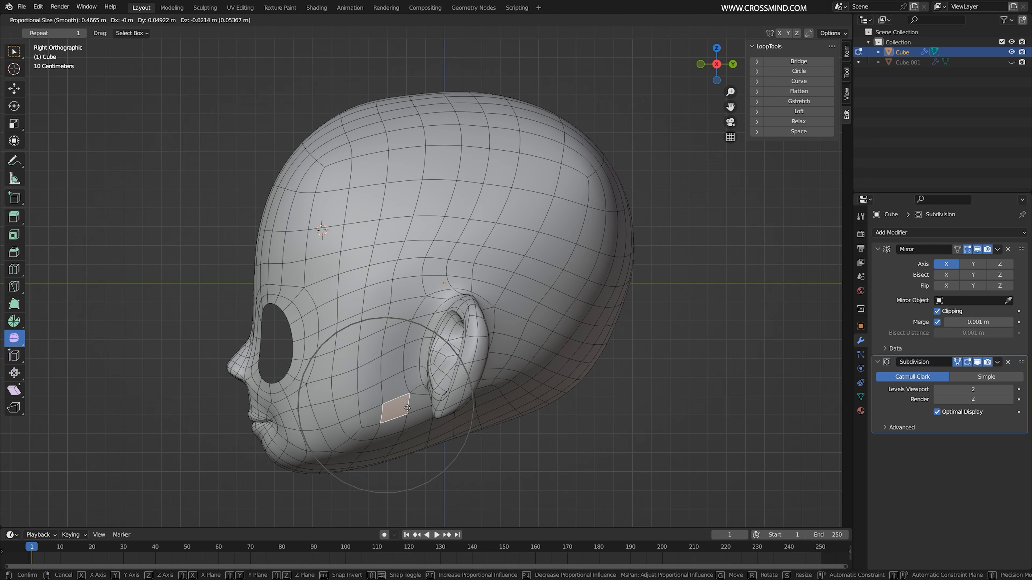
pyautogui.click(407, 408)
# Rotate the mouth area in side view with a proportional size of about 0.91 m, and reposition it
pyautogui.rightClick(254, 417)
pyautogui.keyDown('shift'); pyautogui.moveTo(228, 455); pyautogui.dragTo(301, 414, button='middle'); pyautogui.keyUp('shift')
pyautogui.press('r')
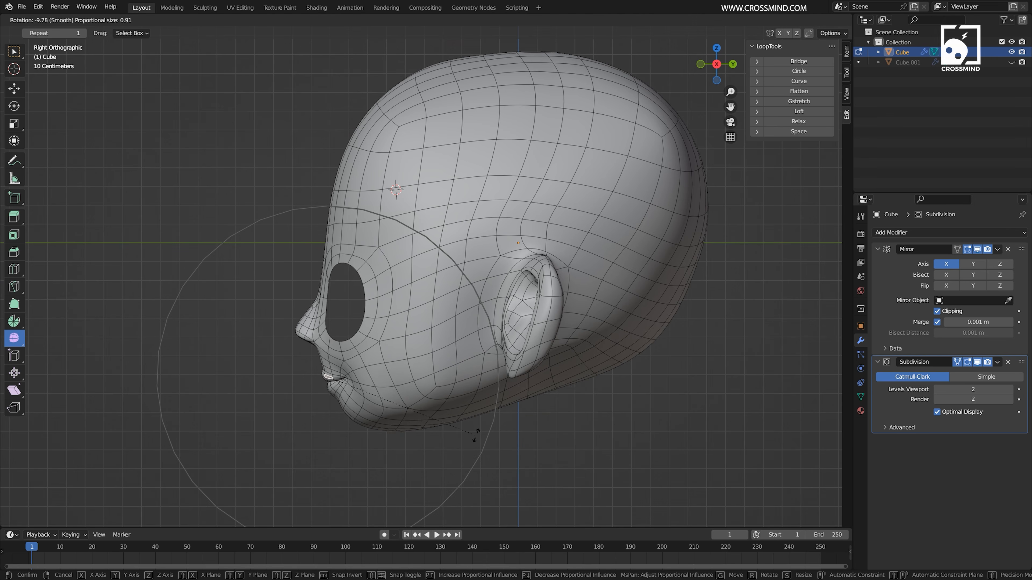
pyautogui.rightClick(441, 425)
pyautogui.scroll(2, 341, 326)
pyautogui.press('g')
pyautogui.click(426, 422)
# Rotate the face on the nose's ridge, and move the face just behind the eye opening
pyautogui.rightClick(296, 314)
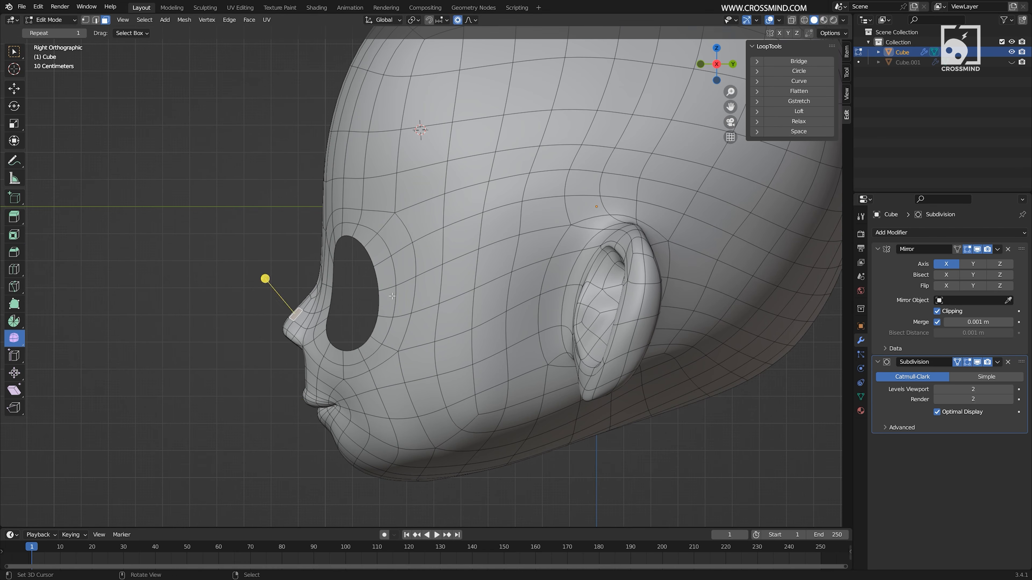
pyautogui.press('r')
pyautogui.click(450, 286)
pyautogui.rightClick(389, 300)
pyautogui.press('g')
pyautogui.click(393, 299)
# Rotate the face below the lower lip by -3.74° with a proportional size of 0.386 m
pyautogui.rightClick(335, 437)
pyautogui.press('r')
pyautogui.click(450, 453)
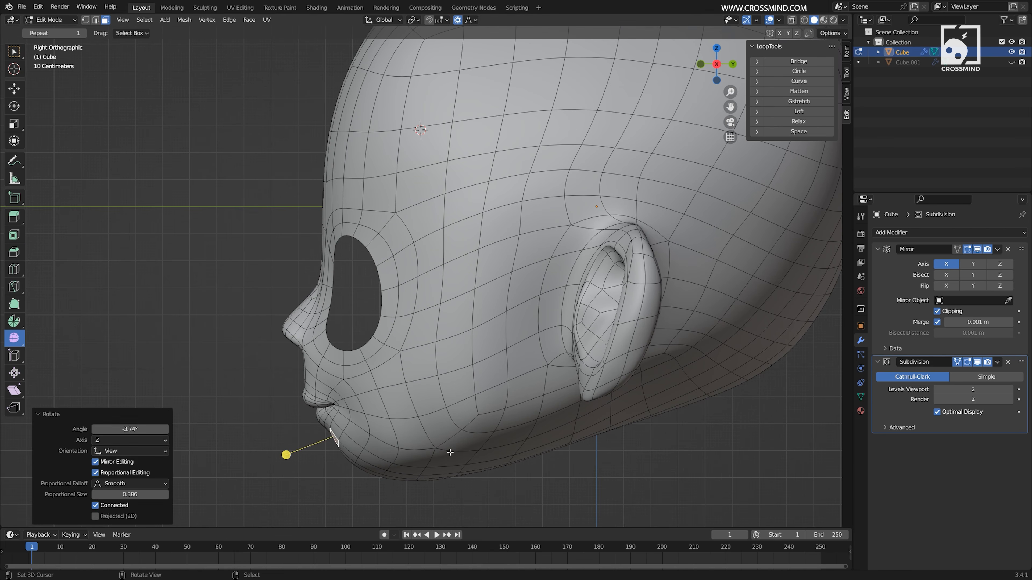
# Adjust the positions of the faces along the underside of the jaw between the chin and the ear
pyautogui.rightClick(458, 461)
pyautogui.press('g')
pyautogui.click(539, 456)
pyautogui.rightClick(620, 447)
pyautogui.rightClick(548, 439)
pyautogui.press('g')
pyautogui.click(615, 436)
pyautogui.rightClick(563, 419)
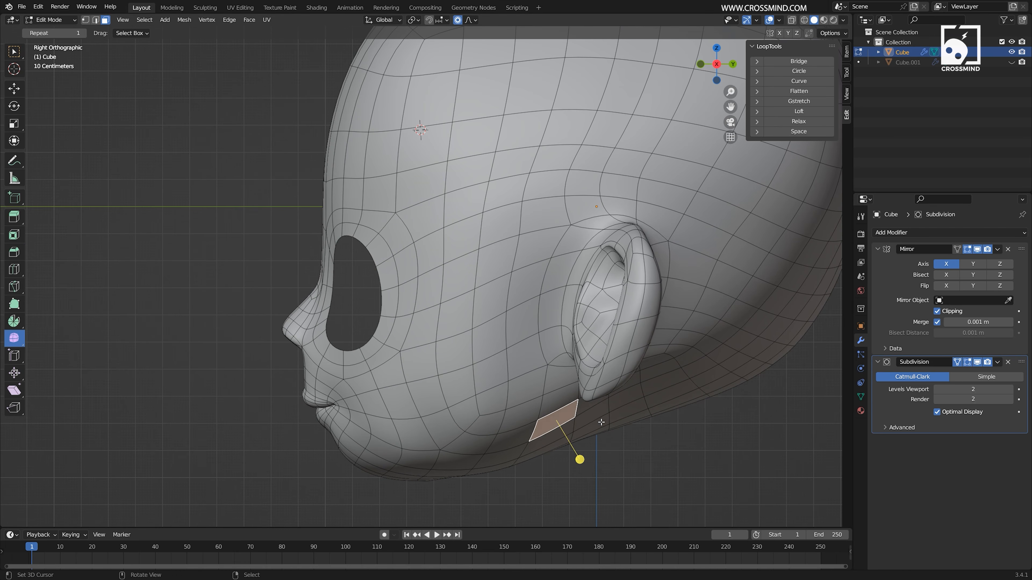
# Move the jaw-corner face slightly outward from the front, slide the face near the chin's lower edge, and clear the selection
pyautogui.rightClick(360, 444)
pyautogui.moveTo(360, 445); pyautogui.dragTo(461, 440, button='middle')
pyautogui.rightClick(344, 389)
pyautogui.press('g')
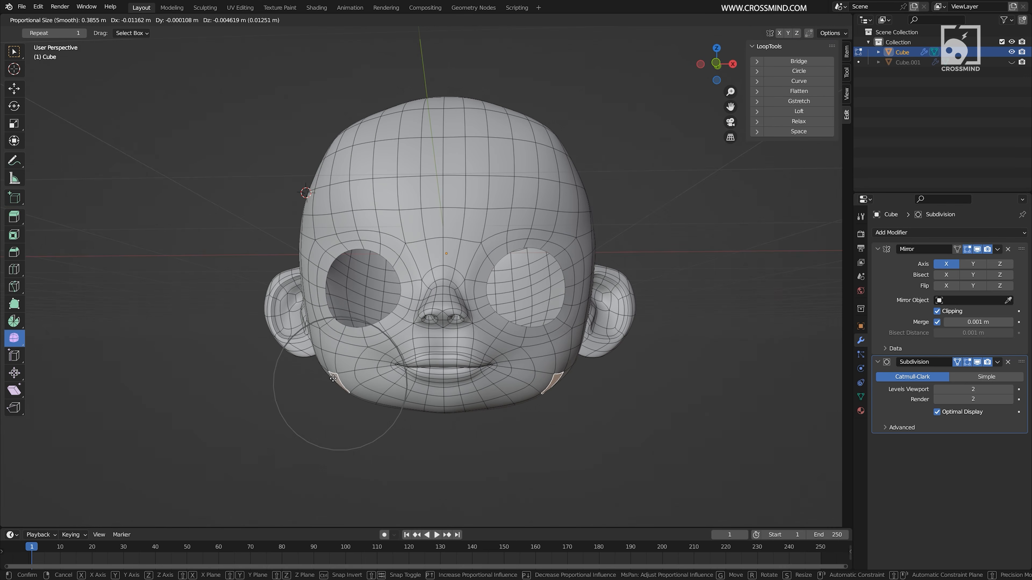
pyautogui.click(334, 383)
pyautogui.rightClick(391, 406)
pyautogui.press('g')
pyautogui.press('g')
pyautogui.click(396, 411)
pyautogui.hotkey('alt', 'a')
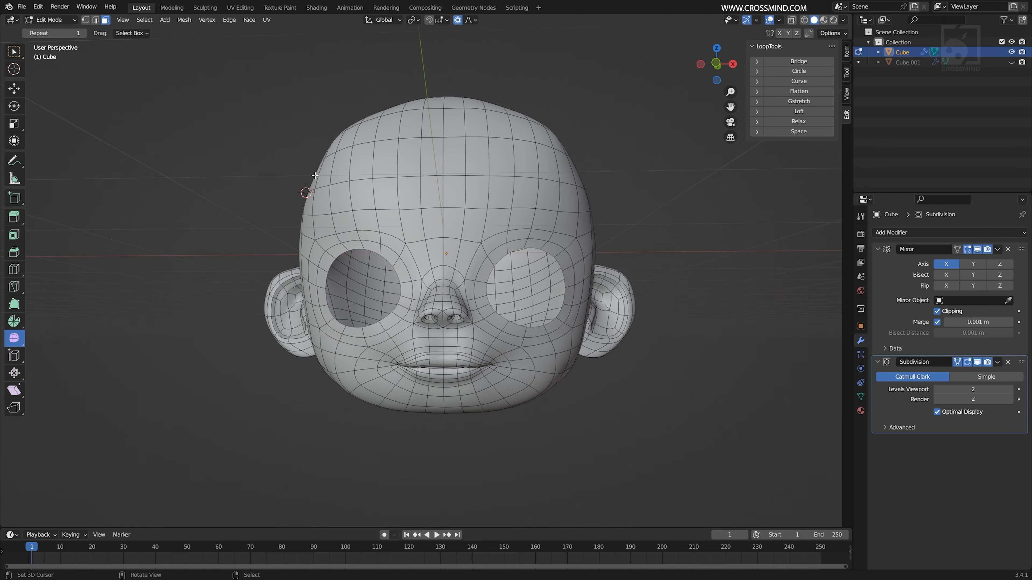
# Move the side face above the ear about 0.04 m outward and down in orthographic view, and adjust the back of the head
pyautogui.rightClick(344, 135)
pyautogui.moveTo(345, 135); pyautogui.dragTo(408, 118, button='middle')
pyautogui.press('KP_5')
pyautogui.scroll(2, 446, 339)
pyautogui.scroll(-2, 446, 339)
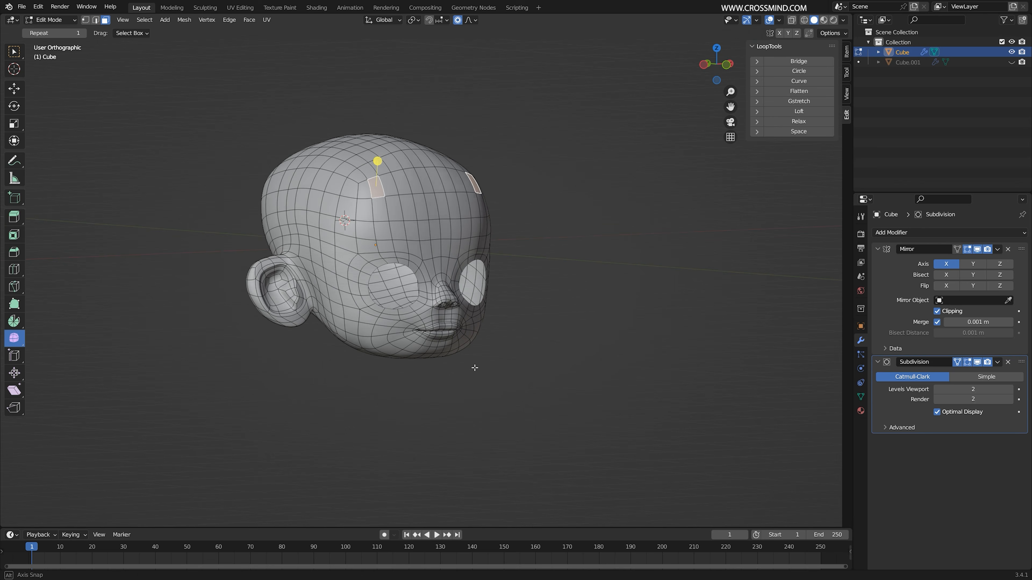
pyautogui.moveTo(446, 339); pyautogui.dragTo(472, 368, button='middle')
pyautogui.press('g')
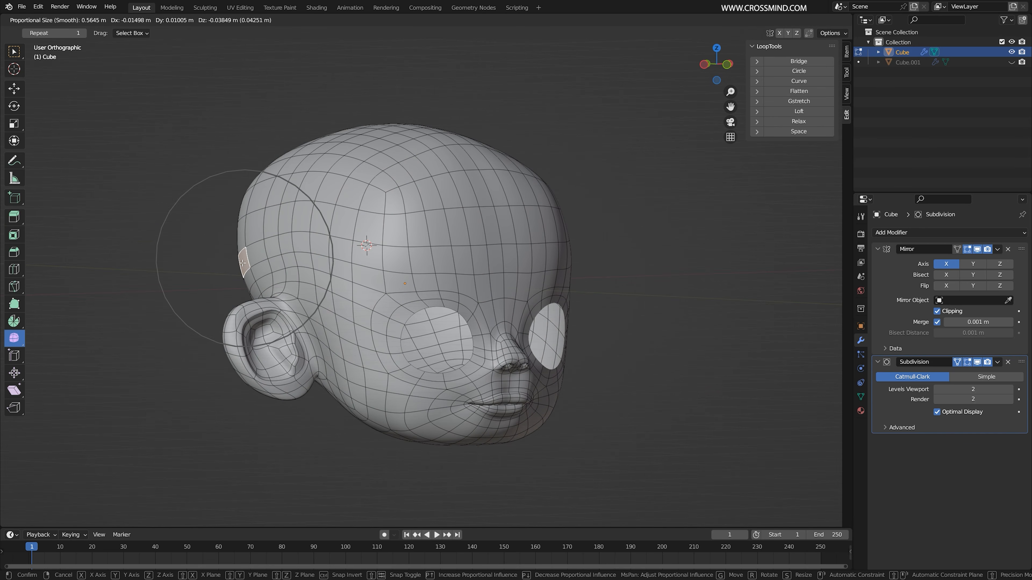
pyautogui.click(242, 263)
pyautogui.moveTo(200, 267); pyautogui.dragTo(419, 324, button='middle')
pyautogui.press('g')
pyautogui.click(256, 358)
# Select the faces across the back of the ear and move them toward the head, with a proportional size of about 0.15 m
pyautogui.keyDown('ctrl'); pyautogui.click(340, 393); pyautogui.keyUp('ctrl')
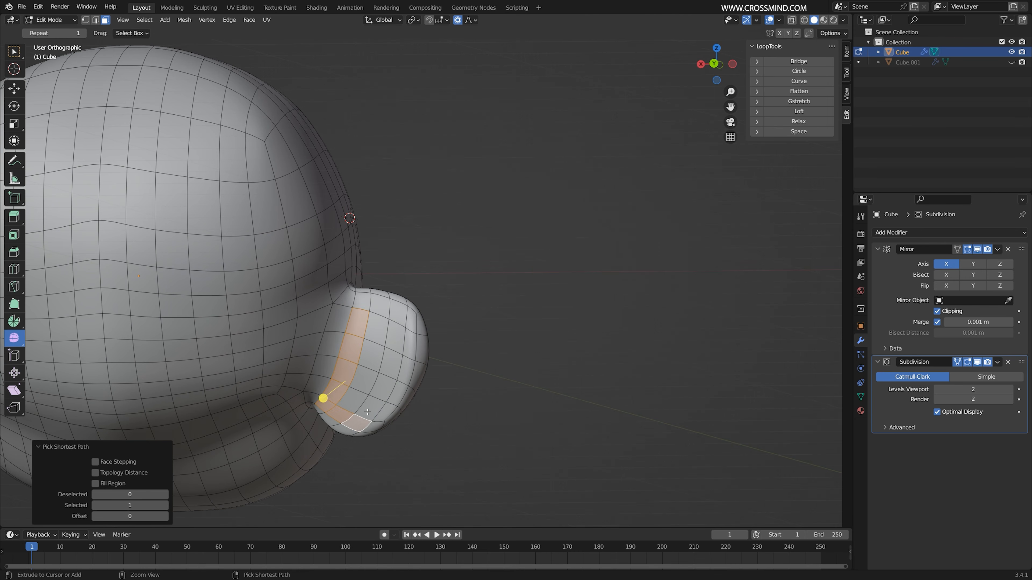
pyautogui.moveTo(634, 216)
pyautogui.mouseDown(button='middle')
pyautogui.moveTo(609, 207)
pyautogui.moveTo(652, 209)
pyautogui.mouseUp(button='middle')
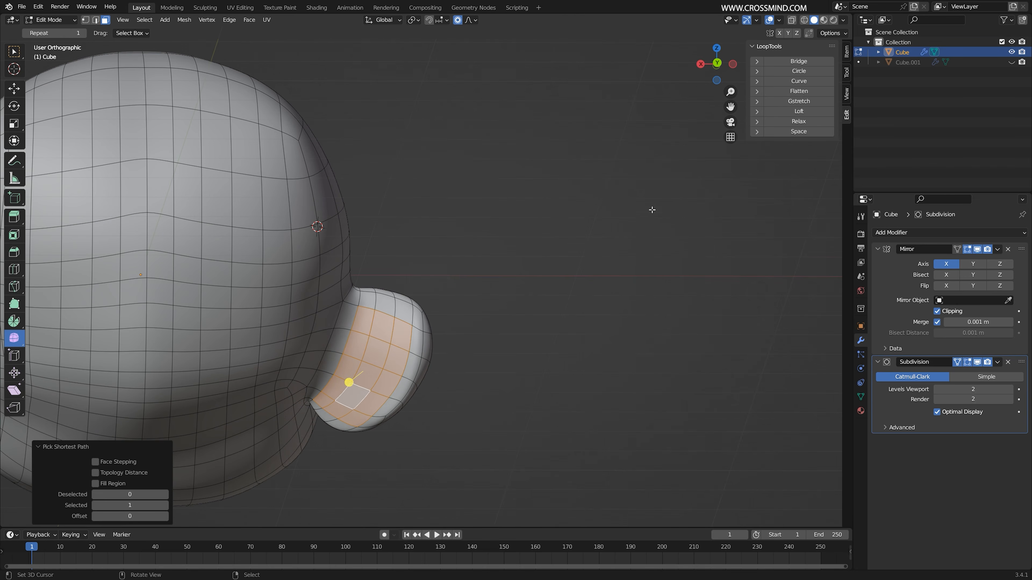
pyautogui.moveTo(521, 300); pyautogui.dragTo(349, 370, button='middle')
pyautogui.press('g')
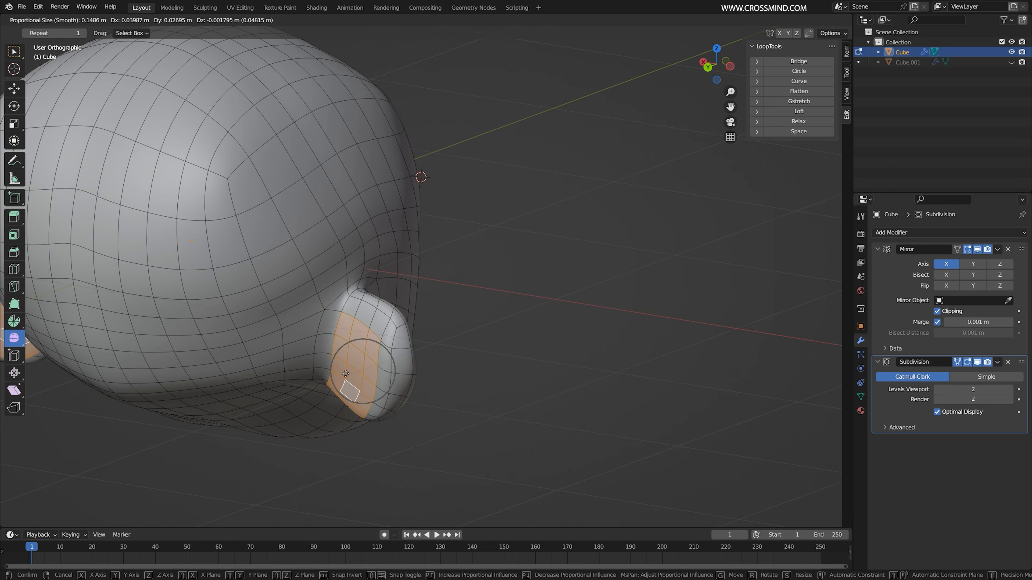
pyautogui.click(358, 368)
# Move the two middle faces on the ear's back by about 0.018 m in X, 0.028 m in Y and -0.007 m in Z
pyautogui.click(365, 367)
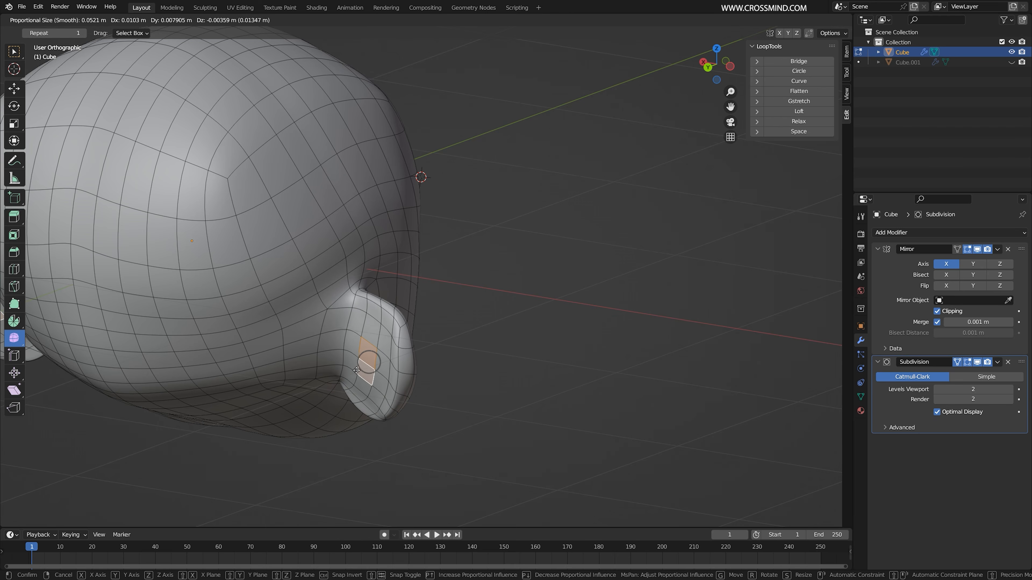
pyautogui.click(357, 371)
pyautogui.moveTo(322, 387)
pyautogui.mouseDown(button='middle')
pyautogui.moveTo(306, 387)
pyautogui.moveTo(337, 388)
pyautogui.mouseUp(button='middle')
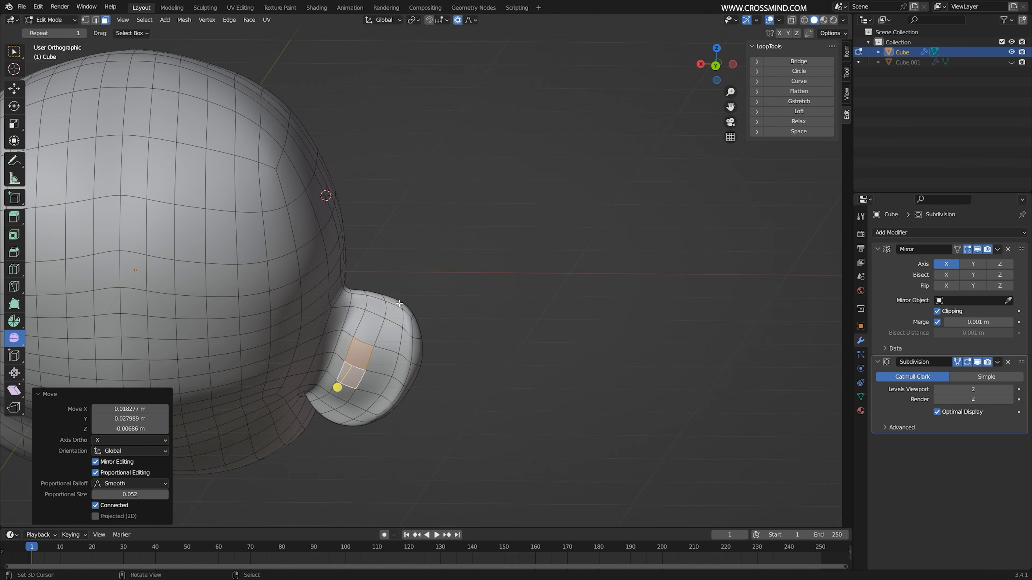
# Select the two faces at the top of the ear's rear rim and move them slightly upward
pyautogui.rightClick(399, 304)
pyautogui.keyDown('shift'); pyautogui.rightClick(391, 300); pyautogui.keyUp('shift')
pyautogui.press('g')
pyautogui.click(396, 292)
# Move the two faces at the front of the ear where it meets the head, and rotate them by 5.47°
pyautogui.moveTo(622, 292); pyautogui.dragTo(518, 266, button='middle')
pyautogui.rightClick(497, 288)
pyautogui.press('g')
pyautogui.click(548, 289)
pyautogui.keyDown('shift'); pyautogui.rightClick(514, 293); pyautogui.keyUp('shift')
pyautogui.press('g')
pyautogui.click(577, 364)
pyautogui.press('r')
pyautogui.click(580, 346)
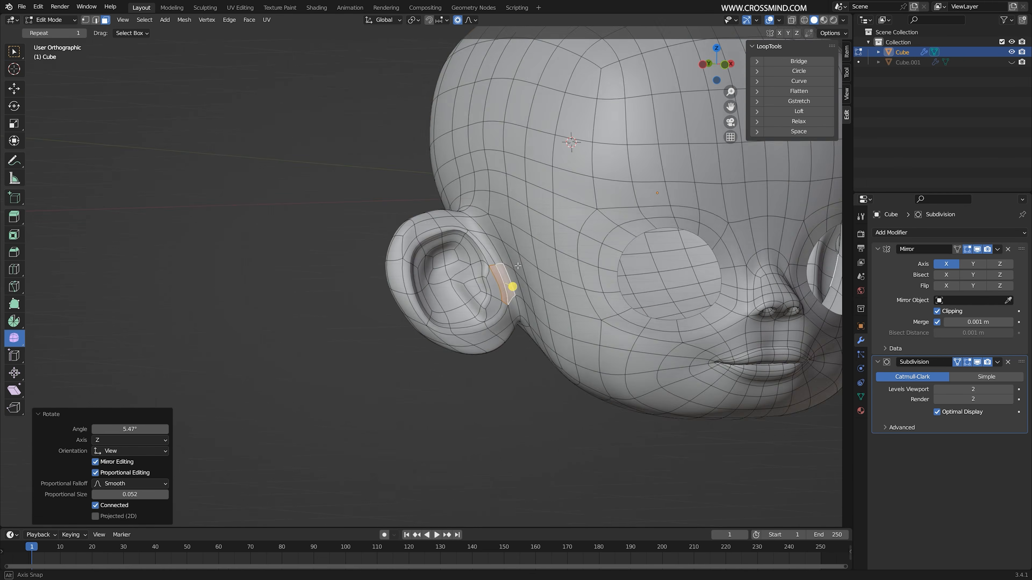
# Check the smooth head, then extrude the eye opening's border loop about 0.012 m backward along Y
pyautogui.press('Tab')
pyautogui.scroll(-4, 519, 366)
pyautogui.moveTo(519, 367); pyautogui.dragTo(464, 360, button='middle')
pyautogui.scroll(2, 467, 361)
pyautogui.press('Tab')
pyautogui.scroll(3, 500, 309)
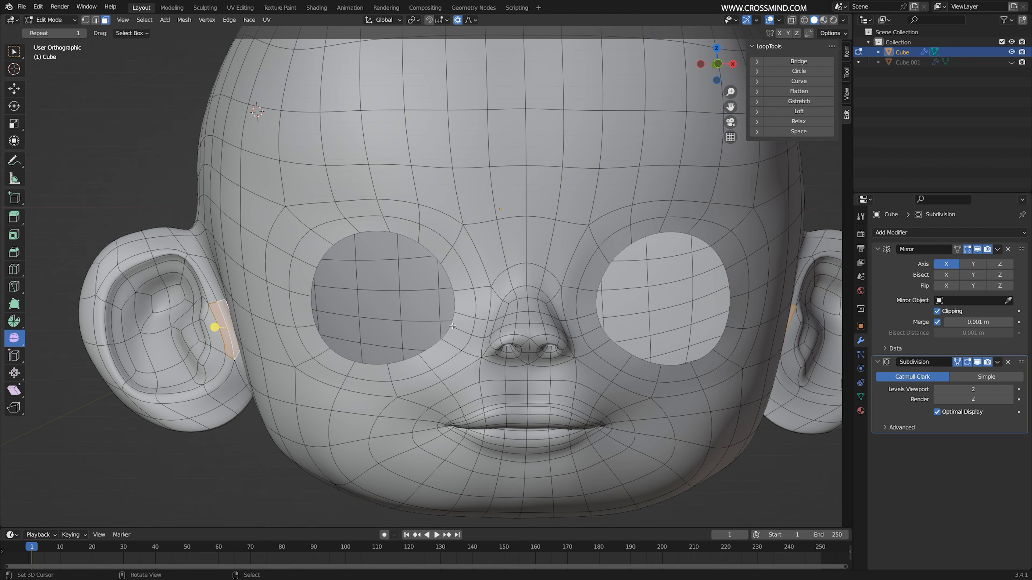
pyautogui.keyDown('alt'); pyautogui.rightClick(447, 280); pyautogui.keyUp('alt')
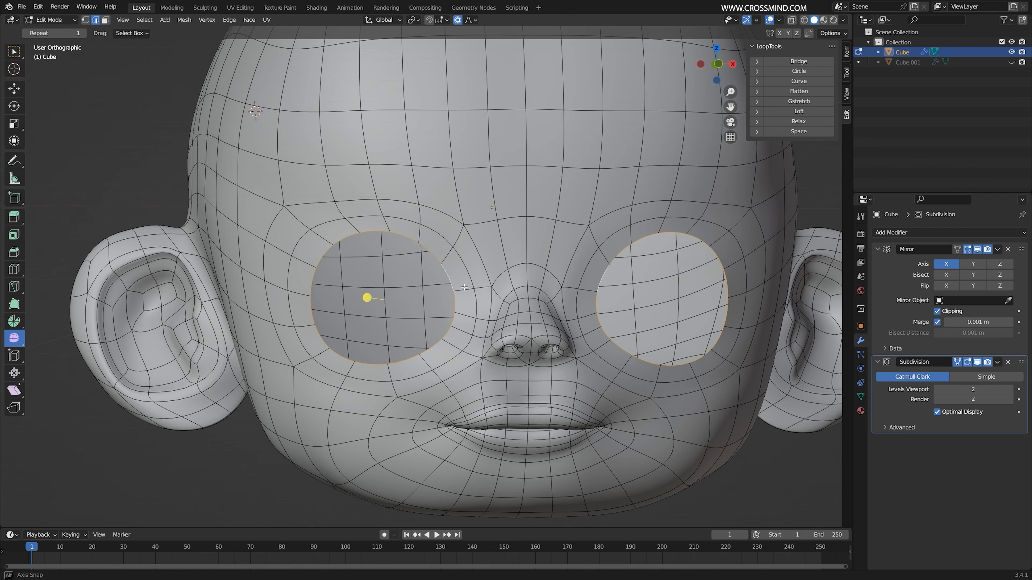
pyautogui.moveTo(448, 279); pyautogui.dragTo(465, 346, button='middle')
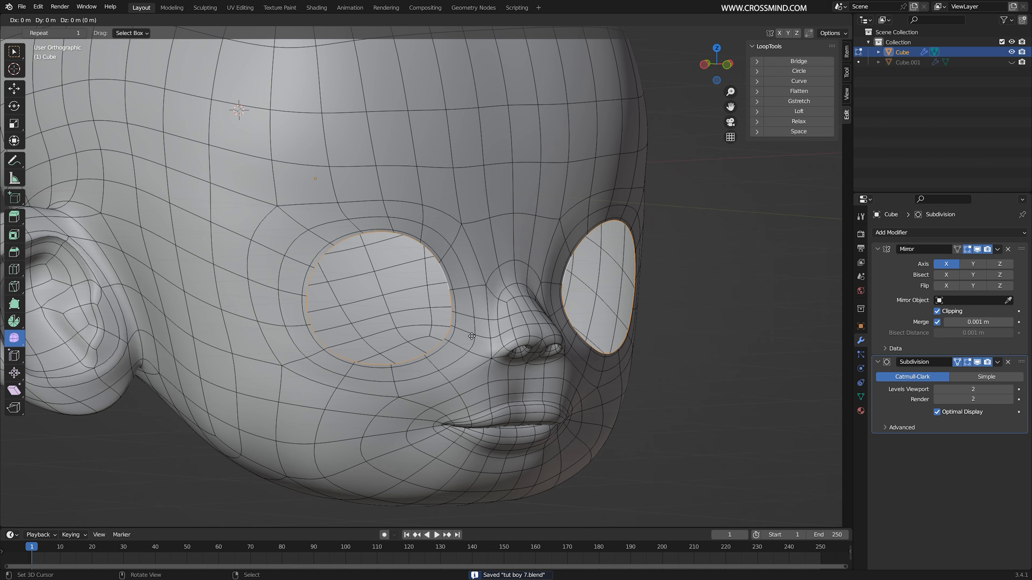
pyautogui.click(470, 337)
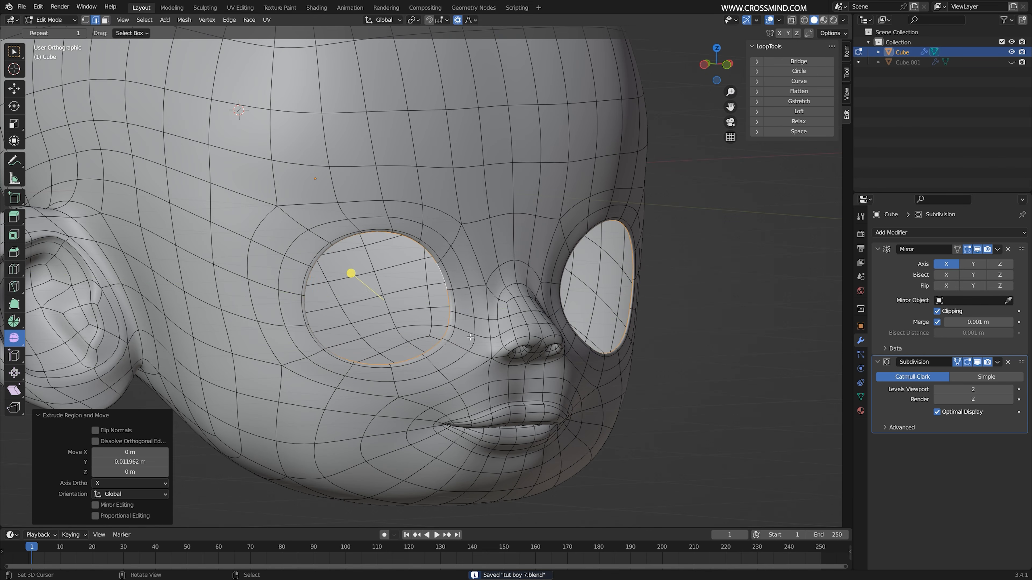
# Extrude the eye border again about 0.028 m backward along Y, scale it by 1.021, and inspect the smooth head
pyautogui.press('s')
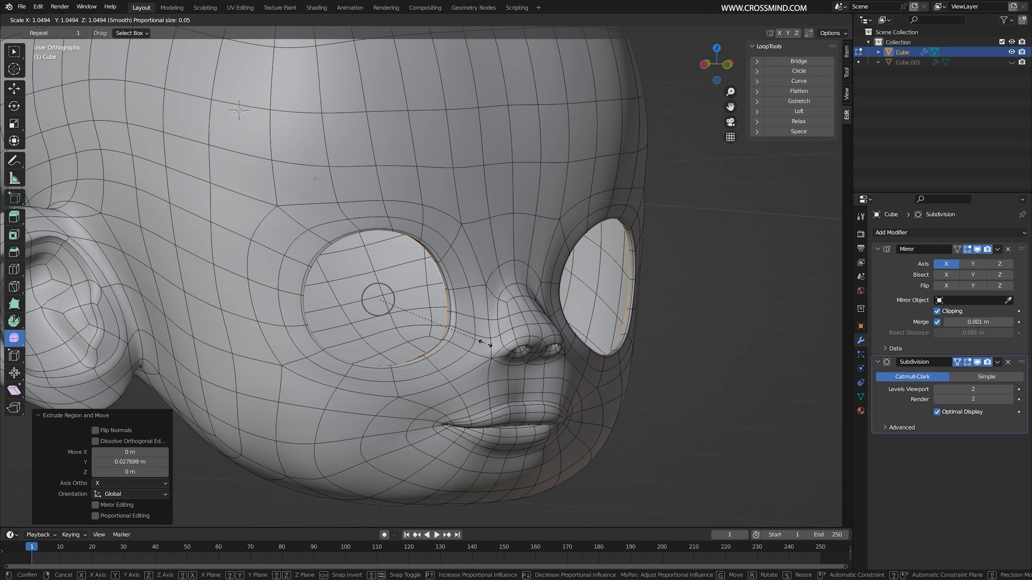
pyautogui.click(483, 342)
pyautogui.scroll(-3, 475, 333)
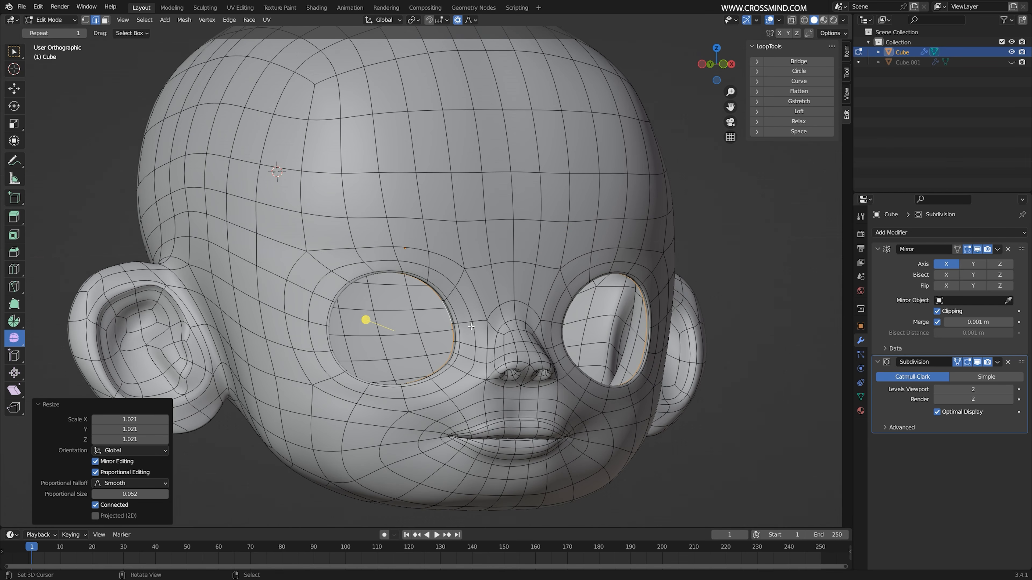
pyautogui.scroll(-2, 487, 328)
pyautogui.press('Tab')
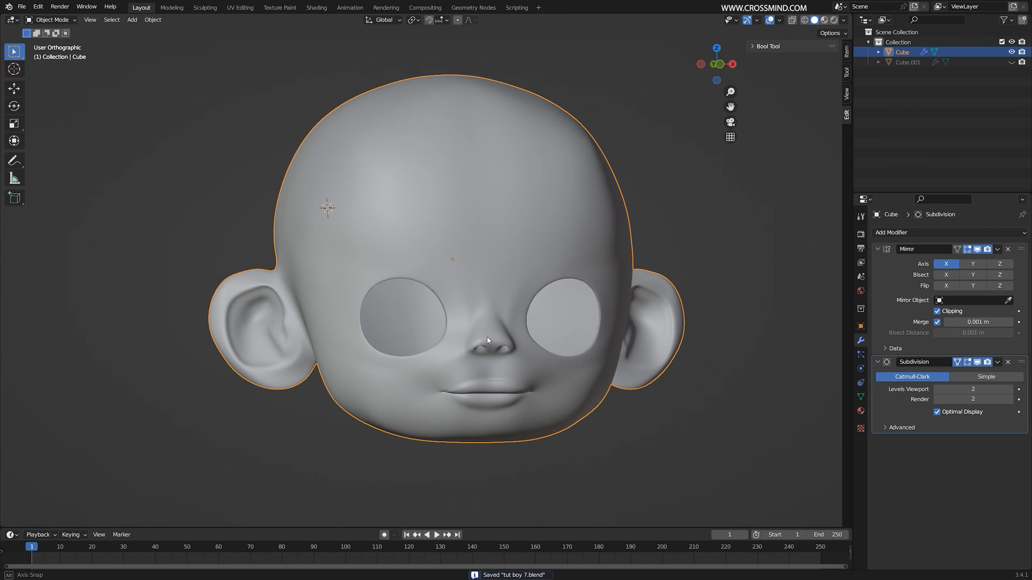
# Turn off the Subdivision modifier's viewport display and switch the mesh to vertex selection
pyautogui.press('Tab')
pyautogui.scroll(1, 456, 361)
pyautogui.rightClick(363, 393)
pyautogui.click(977, 363)
pyautogui.moveTo(363, 393)
pyautogui.mouseDown(button='middle')
pyautogui.moveTo(396, 396)
pyautogui.moveTo(374, 407)
pyautogui.mouseUp(button='middle')
pyautogui.press('1')
# Slide the individual vertices of the lower cheek and jaw along their edges, the last one by a factor of 0.167
pyautogui.rightClick(373, 410)
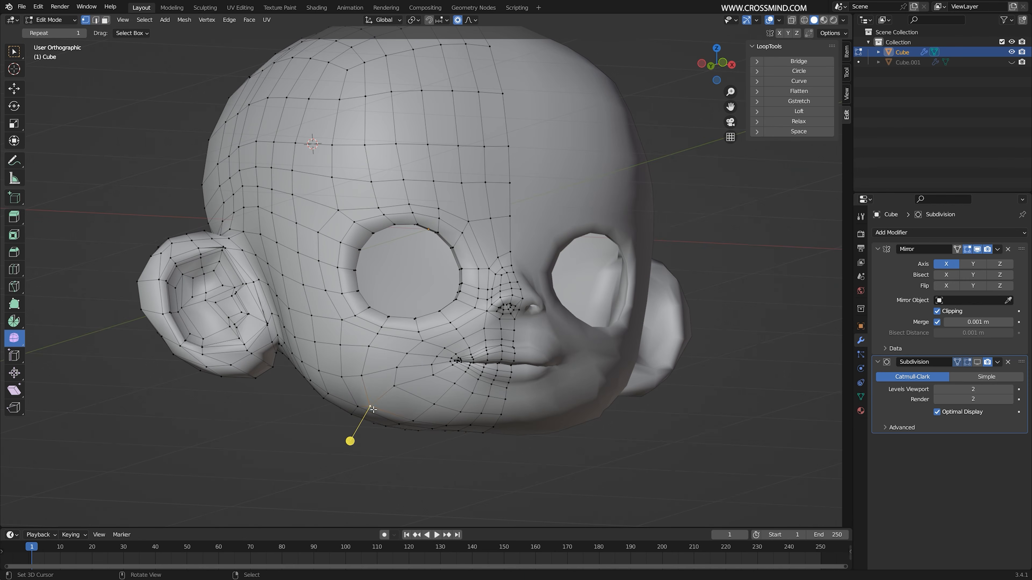
pyautogui.click(388, 399)
pyautogui.rightClick(362, 376)
pyautogui.press('g')
pyautogui.press('g')
pyautogui.click(369, 375)
pyautogui.rightClick(393, 386)
pyautogui.press('g')
pyautogui.press('g')
pyautogui.click(396, 402)
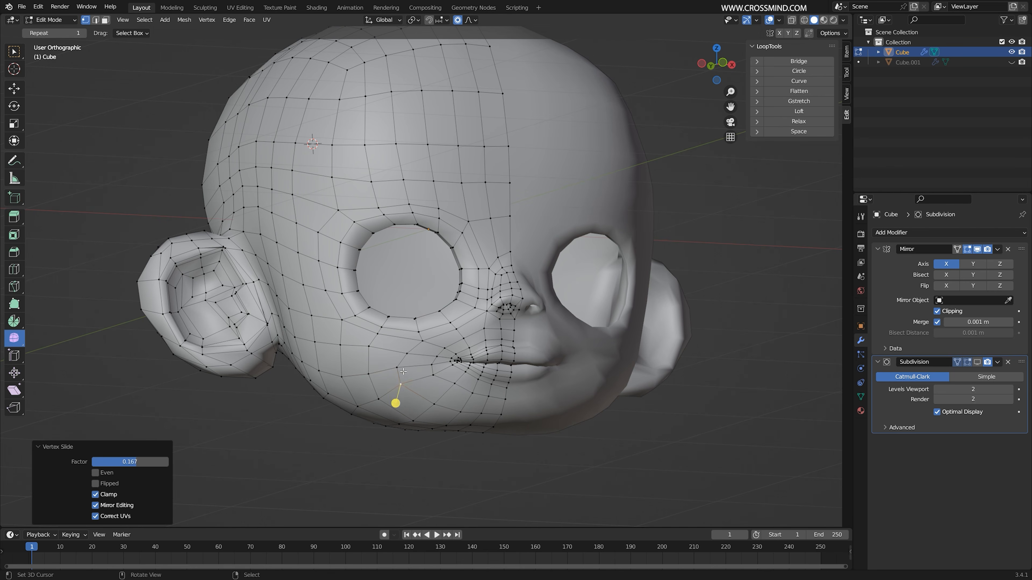
# Slide the edge path running from the lower cheek to the chin centerline by about 0.18 along its neighbouring edges
pyautogui.rightClick(397, 367)
pyautogui.click(403, 367)
pyautogui.hotkey('ctrl', 'r')
pyautogui.click(389, 371)
pyautogui.rightClick(389, 371)
pyautogui.rightClick(403, 367)
pyautogui.keyDown('ctrl'); pyautogui.rightClick(502, 414); pyautogui.keyUp('ctrl')
pyautogui.press('g')
pyautogui.press('g')
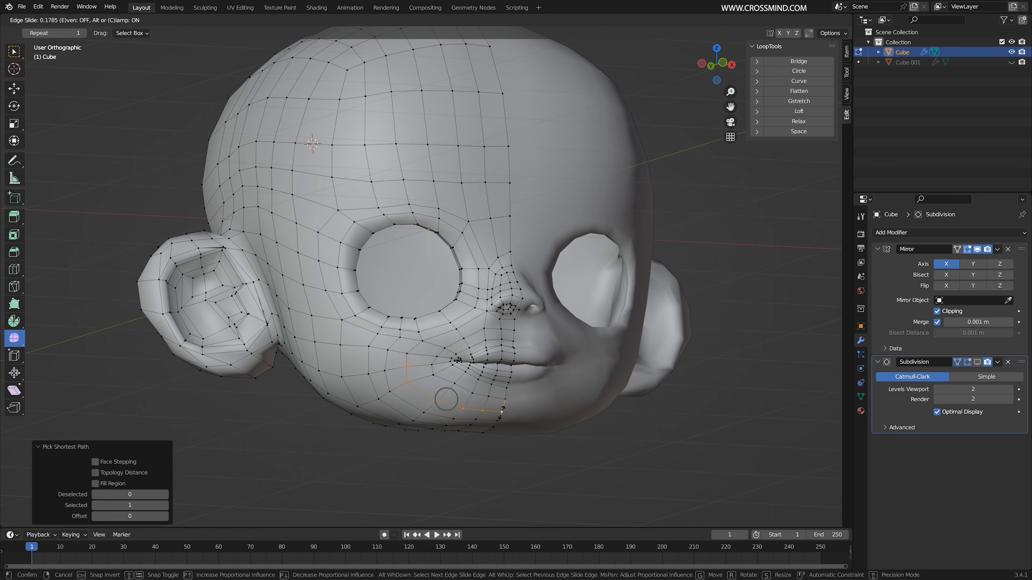
pyautogui.click(501, 409)
# Slide the single cheek vertex just above and outside the mouth corner along its edge
pyautogui.rightClick(405, 352)
pyautogui.press('g')
pyautogui.press('g')
pyautogui.click(406, 353)
# Select the path from the outer cheek vertex around to the chin centerline and slide it along its edges
pyautogui.rightClick(369, 347)
pyautogui.moveTo(368, 346); pyautogui.dragTo(346, 309, button='middle')
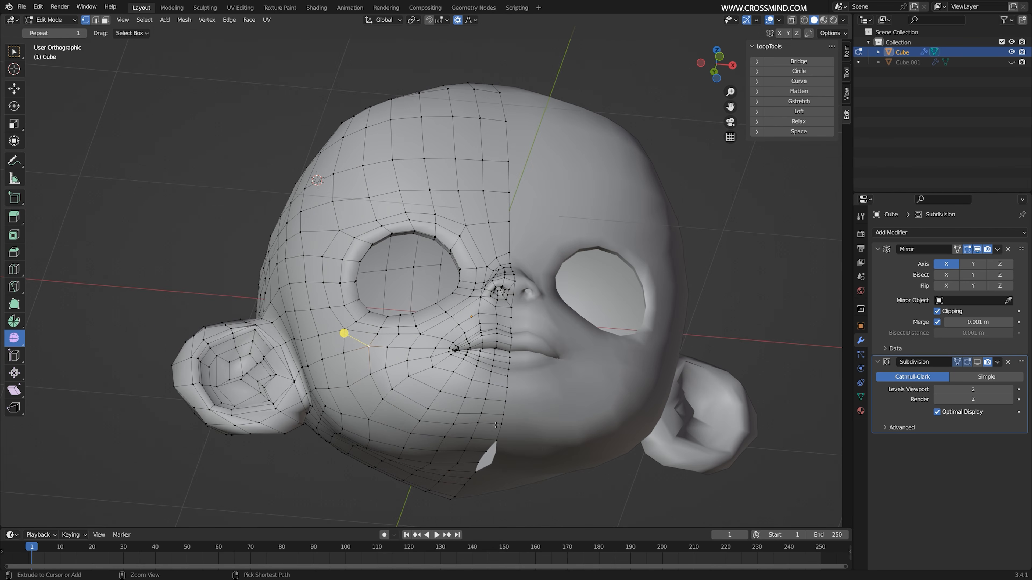
pyautogui.keyDown('ctrl'); pyautogui.rightClick(500, 425); pyautogui.keyUp('ctrl')
pyautogui.press('g')
pyautogui.press('g')
pyautogui.click(495, 428)
# Slide the cheek vertex below the eye opening along its edge, and turn on the Subdivision modifier's viewport display
pyautogui.moveTo(494, 428); pyautogui.dragTo(505, 455, button='middle')
pyautogui.rightClick(378, 344)
pyautogui.press('g')
pyautogui.press('g')
pyautogui.click(382, 344)
pyautogui.click(977, 362)
# Nudge a single vertex on the side of the jaw to even out its contour
pyautogui.moveTo(622, 366); pyautogui.dragTo(577, 368, button='middle')
pyautogui.rightClick(633, 422)
pyautogui.press('g')
pyautogui.click(633, 423)
# Select the path across the brow from near the centerline to the temple and slide it down toward the eye opening
pyautogui.moveTo(634, 423); pyautogui.dragTo(650, 439, button='middle')
pyautogui.keyDown('shift'); pyautogui.moveTo(504, 198); pyautogui.dragTo(486, 250, button='middle'); pyautogui.keyUp('shift')
pyautogui.rightClick(486, 251)
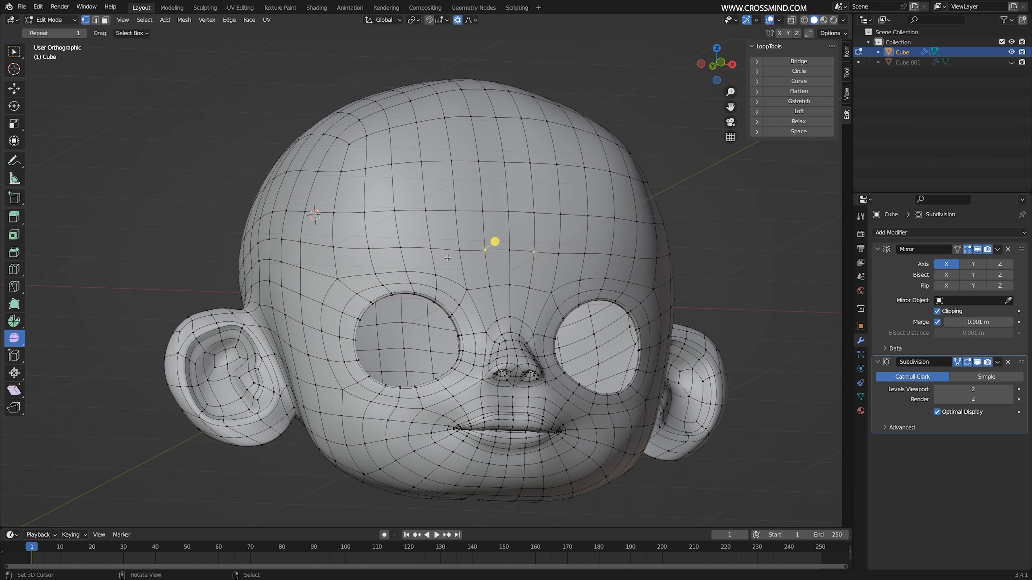
pyautogui.keyDown('ctrl'); pyautogui.rightClick(333, 247); pyautogui.keyUp('ctrl')
pyautogui.press('g')
pyautogui.press('g')
pyautogui.click(508, 309)
# Slide the brow's centerline vertex by a factor of 0.634, then relax the brow path with LoopTools
pyautogui.rightClick(509, 251)
pyautogui.press('g')
pyautogui.press('g')
pyautogui.click(509, 272)
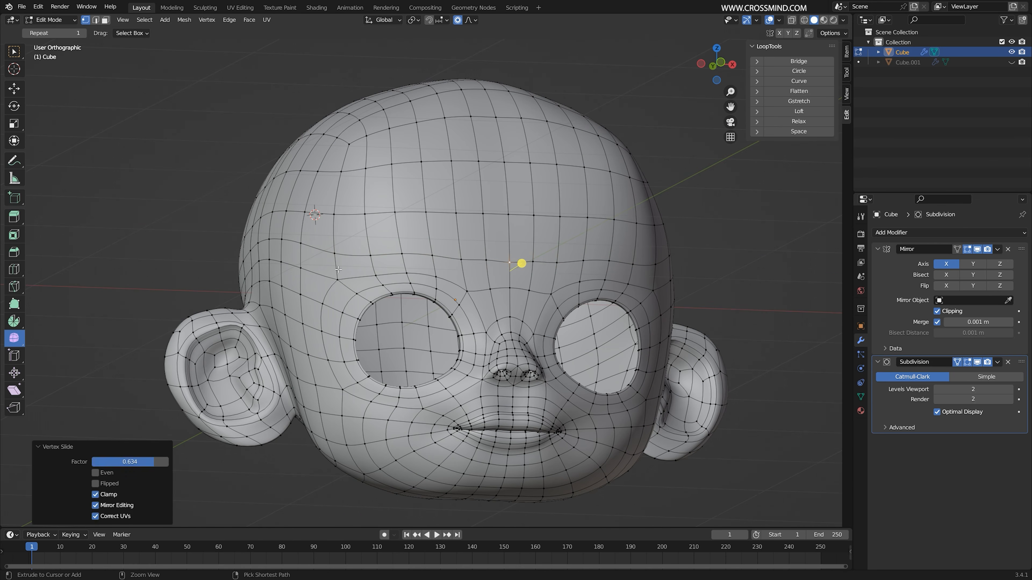
pyautogui.keyDown('ctrl'); pyautogui.rightClick(334, 253); pyautogui.keyUp('ctrl')
pyautogui.click(805, 121)
# Save the file and inspect the smooth head in perspective, in object mode and without overlays
pyautogui.press('KP_5')
pyautogui.moveTo(547, 264); pyautogui.dragTo(561, 345, button='middle')
pyautogui.hotkey('ctrl', 's')
pyautogui.scroll(-2, 482, 282)
pyautogui.press('Tab')
pyautogui.scroll(4, 477, 325)
pyautogui.click(770, 20)
pyautogui.click(770, 20)
pyautogui.press('Tab')
# Move the vertex directly beneath the nose, then shift it along the Y axis to refine the profile
pyautogui.moveTo(472, 288); pyautogui.dragTo(507, 341, button='middle')
pyautogui.rightClick(494, 299)
pyautogui.press('g')
pyautogui.click(478, 277)
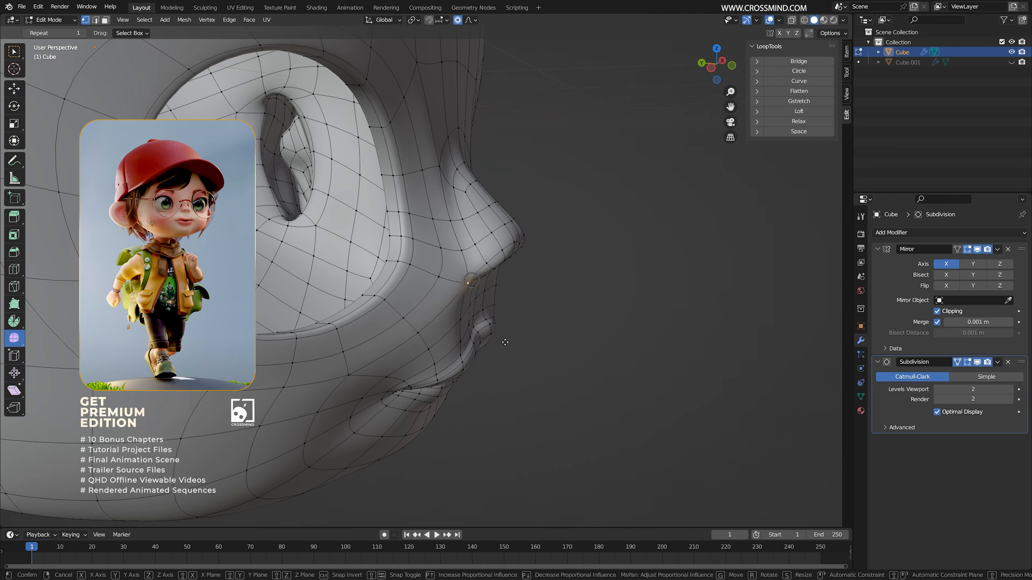
pyautogui.press('g')
pyautogui.press('y')
pyautogui.click(461, 252)
# Turn off the Subdivision viewport display and slide the vertex between the eye opening and the nostril along its edge
pyautogui.moveTo(461, 252); pyautogui.dragTo(428, 276, button='middle')
pyautogui.press('g')
pyautogui.press('g')
pyautogui.click(438, 259)
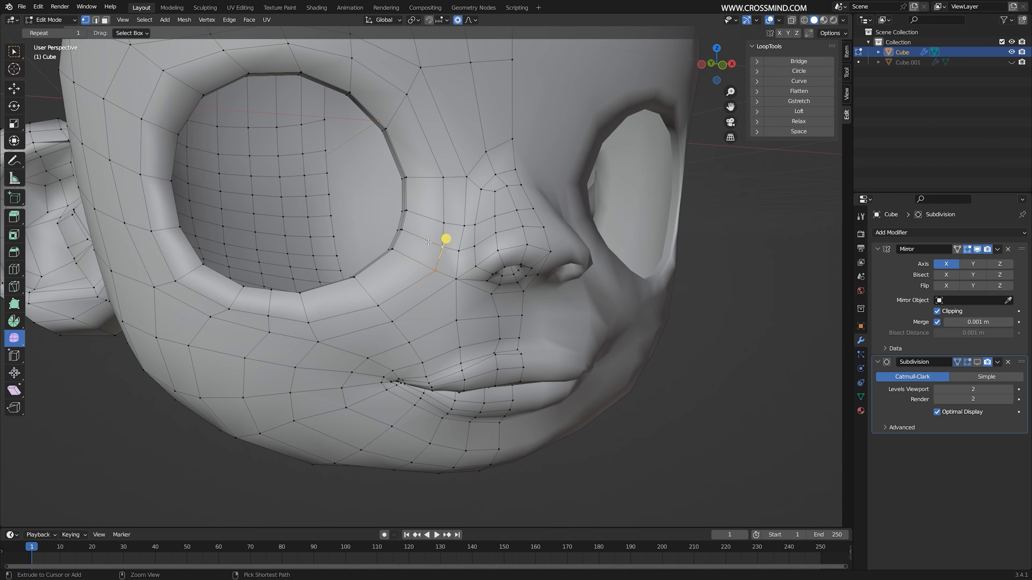
# Add one edge loop around the eye opening and slide it by about 0.33
pyautogui.hotkey('ctrl', 'r')
pyautogui.click(424, 243)
pyautogui.rightClick(426, 244)
pyautogui.press('s')
pyautogui.press('g')
pyautogui.press('g')
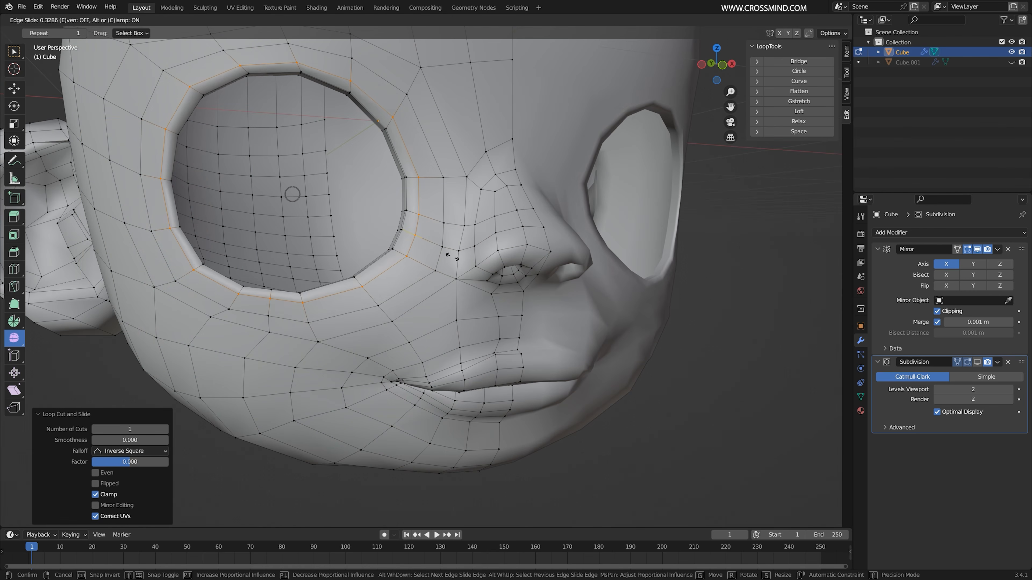
pyautogui.click(451, 257)
# Slide the vertex beside the nostril wing along its edge toward the upper lip
pyautogui.moveTo(452, 257); pyautogui.dragTo(434, 239, button='middle')
pyautogui.rightClick(481, 294)
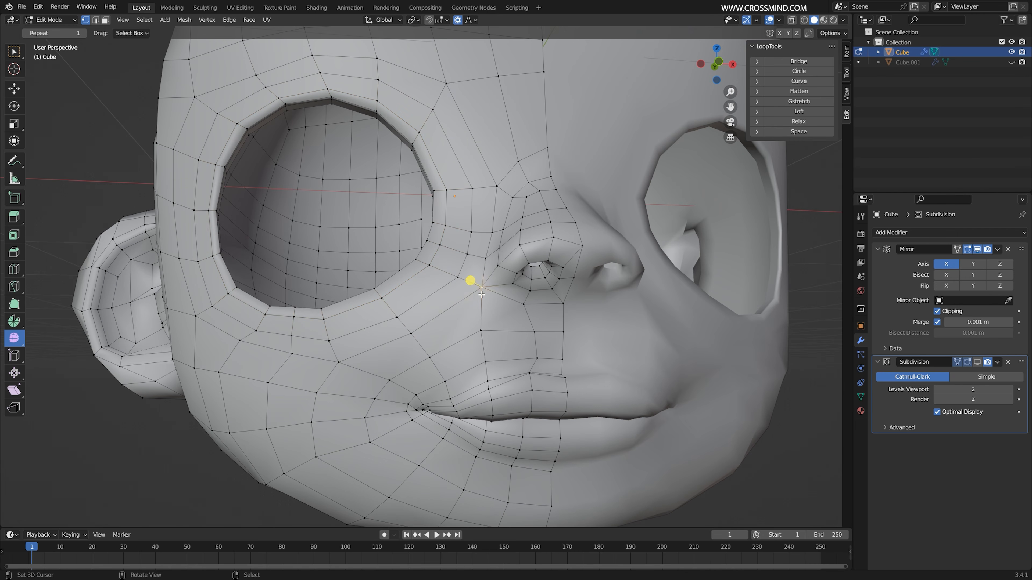
pyautogui.press('g')
pyautogui.press('g')
pyautogui.click(488, 300)
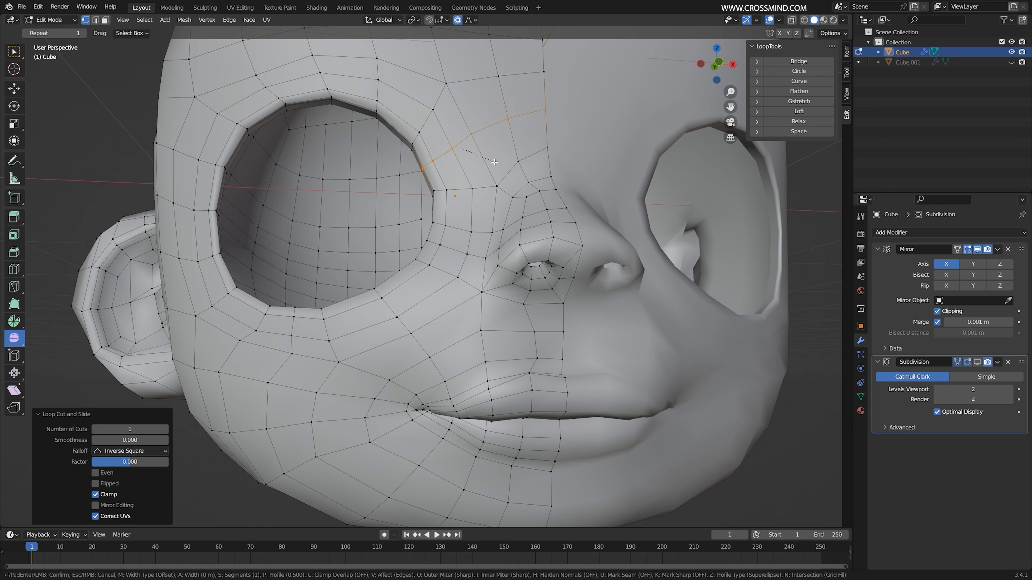
# Insert one edge loop from the eye opening's inner rim to the brow centerline and slide it toward the nose bridge
pyautogui.rightClick(502, 168)
pyautogui.hotkey('ctrl', 'z')
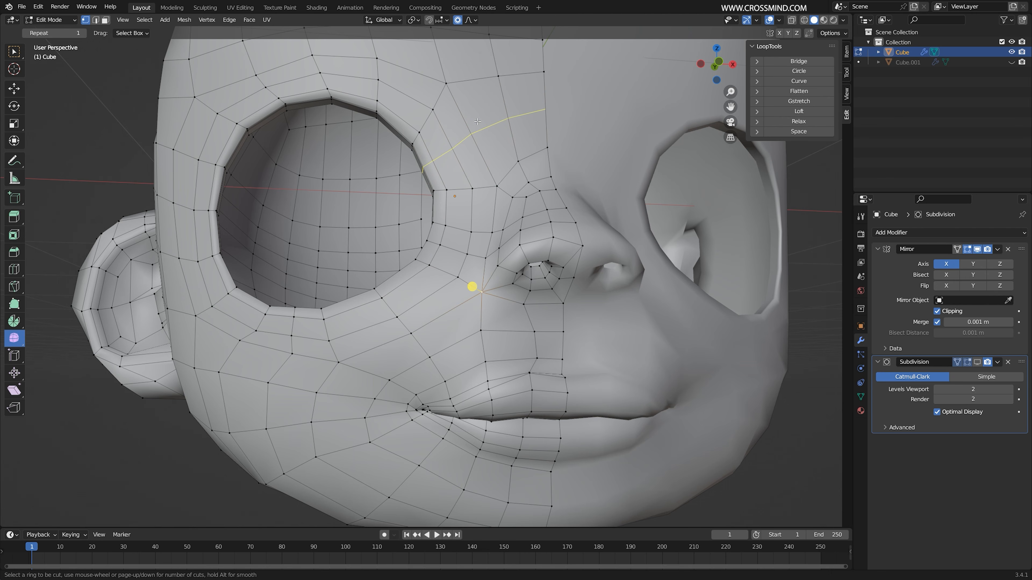
pyautogui.click(469, 118)
pyautogui.hotkey('ctrl', 'r')
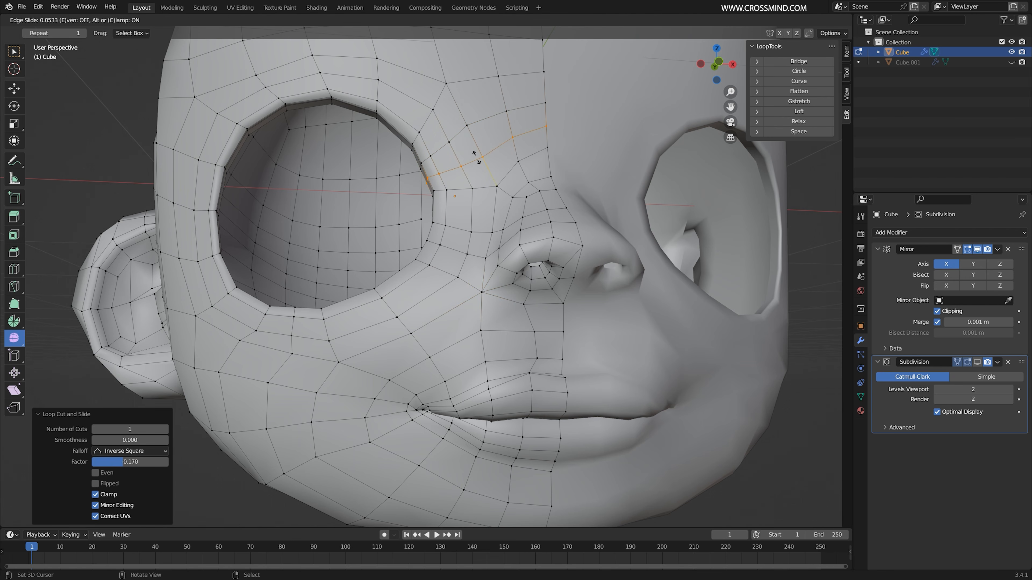
pyautogui.click(477, 158)
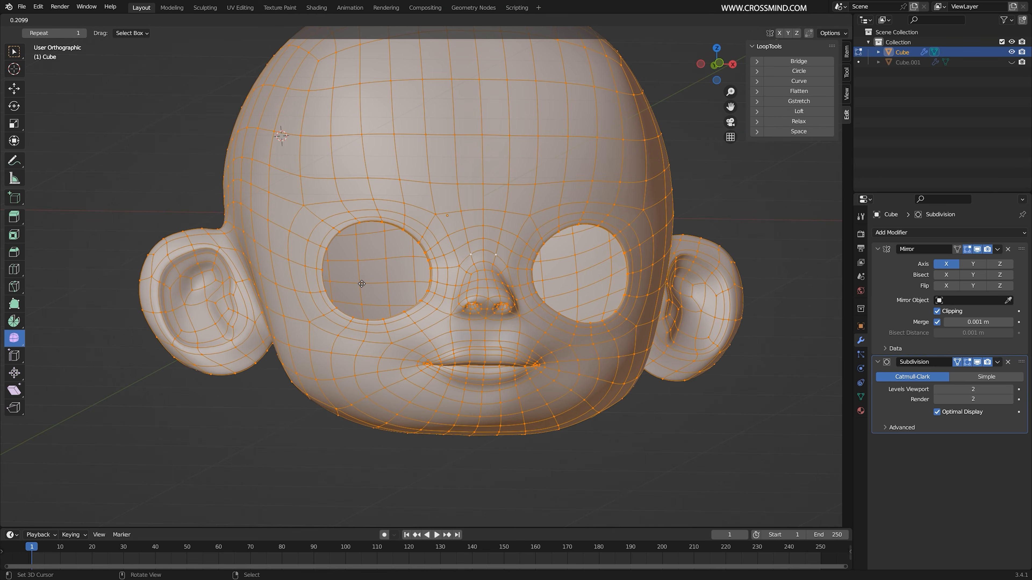
# Try to smooth all vertices of the head with the Smooth tool
pyautogui.moveTo(362, 284); pyautogui.dragTo(326, 284)
pyautogui.hotkey('ctrl', 'z')
pyautogui.hotkey('ctrl', 'z')
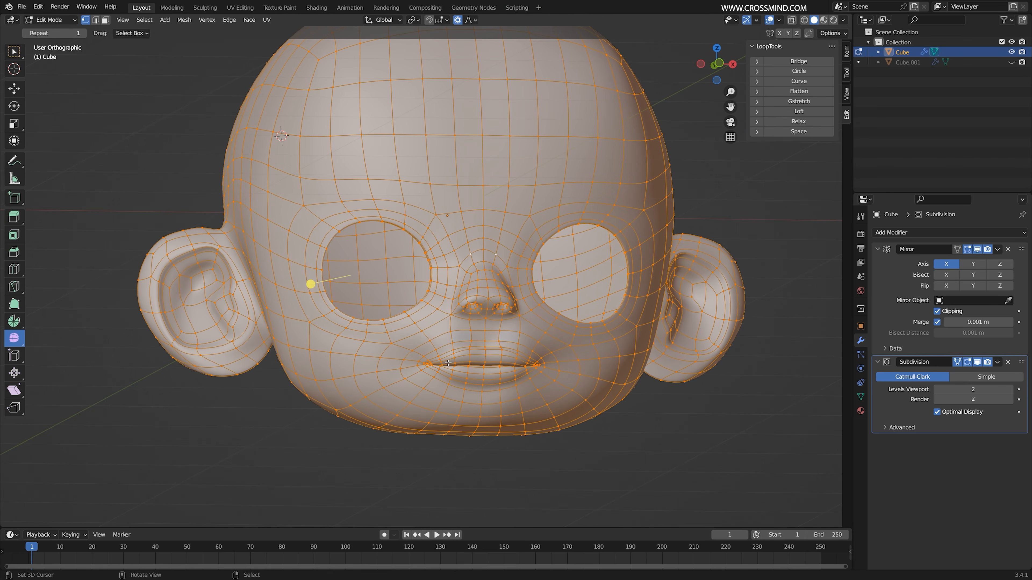
# Select the whole head mesh and smooth its vertices with the Smooth tool
pyautogui.click(498, 299)
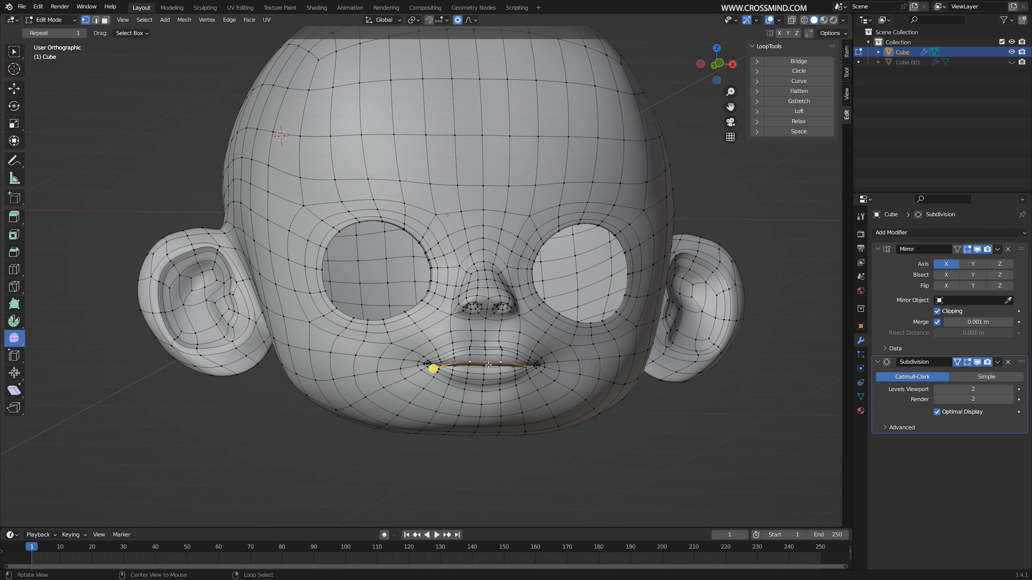
pyautogui.press('a')
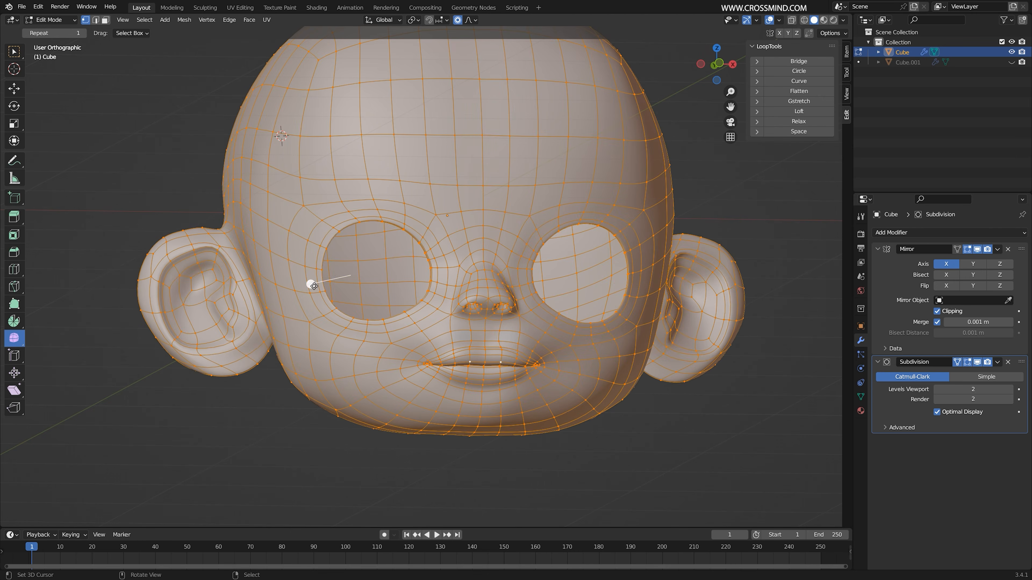
pyautogui.moveTo(313, 286); pyautogui.dragTo(433, 294)
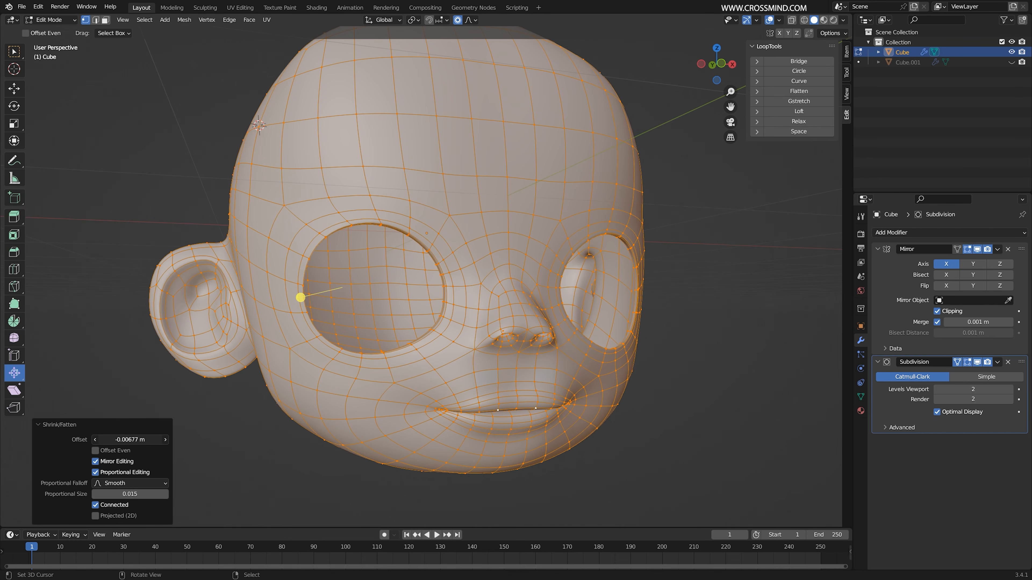
# Set the Shrink/Fatten offset of the whole head mesh to 0.0162 m and check the face
pyautogui.moveTo(129, 440); pyautogui.dragTo(136, 443)
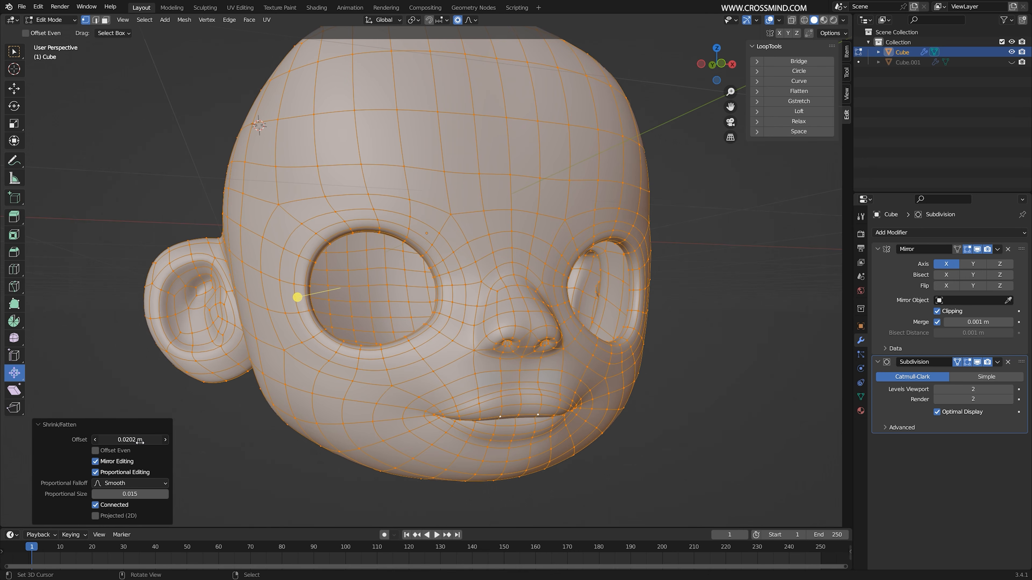
pyautogui.moveTo(554, 434); pyautogui.dragTo(509, 434, button='middle')
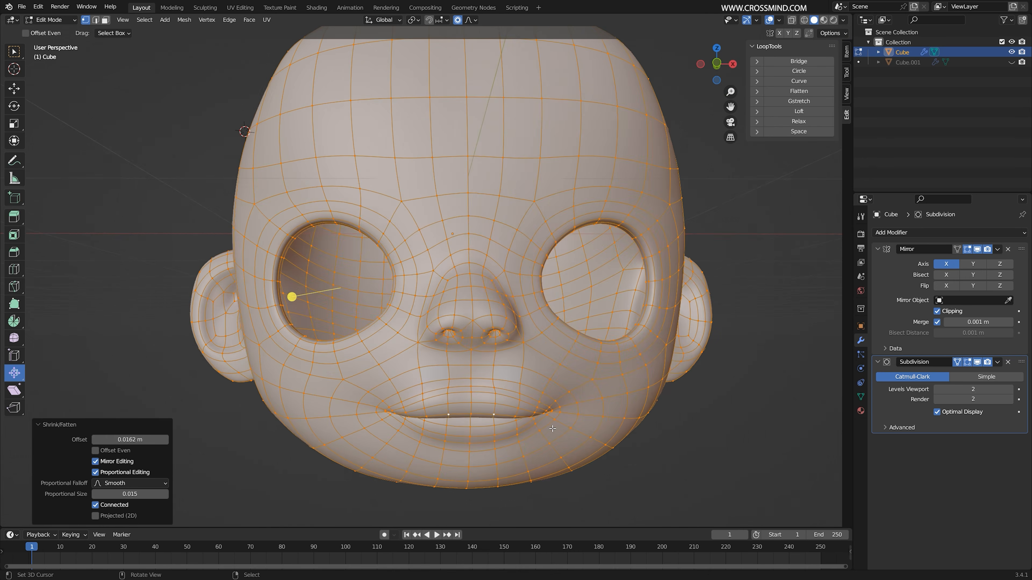
pyautogui.keyDown('shift'); pyautogui.moveTo(390, 504); pyautogui.dragTo(545, 360, button='middle'); pyautogui.keyUp('shift')
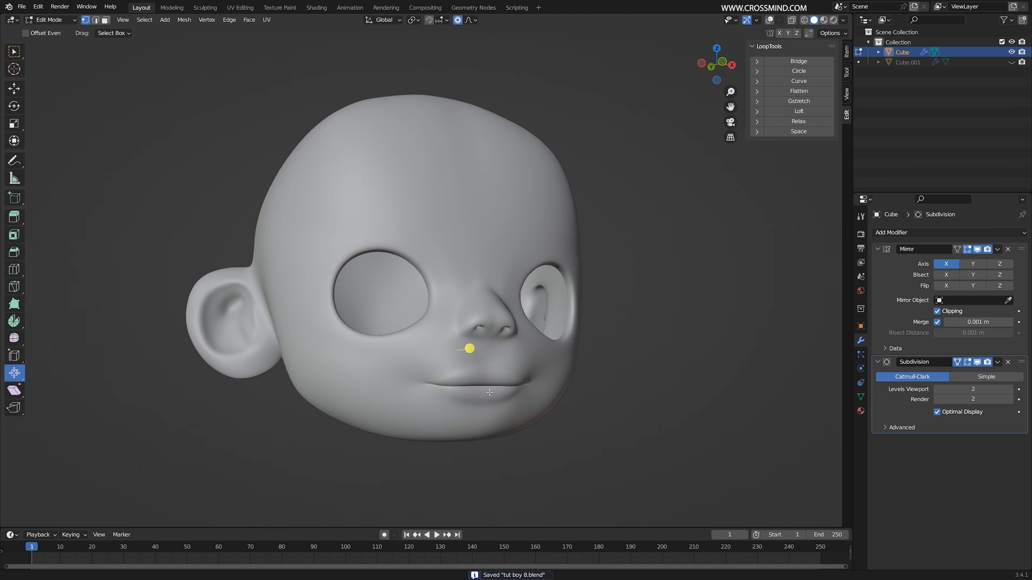
# Inspect the smooth head from below in object mode, then view its mesh in right orthographic view to plan the neck
pyautogui.scroll(1, 516, 394)
pyautogui.scroll(-1, 527, 357)
pyautogui.click(769, 20)
pyautogui.press('Tab')
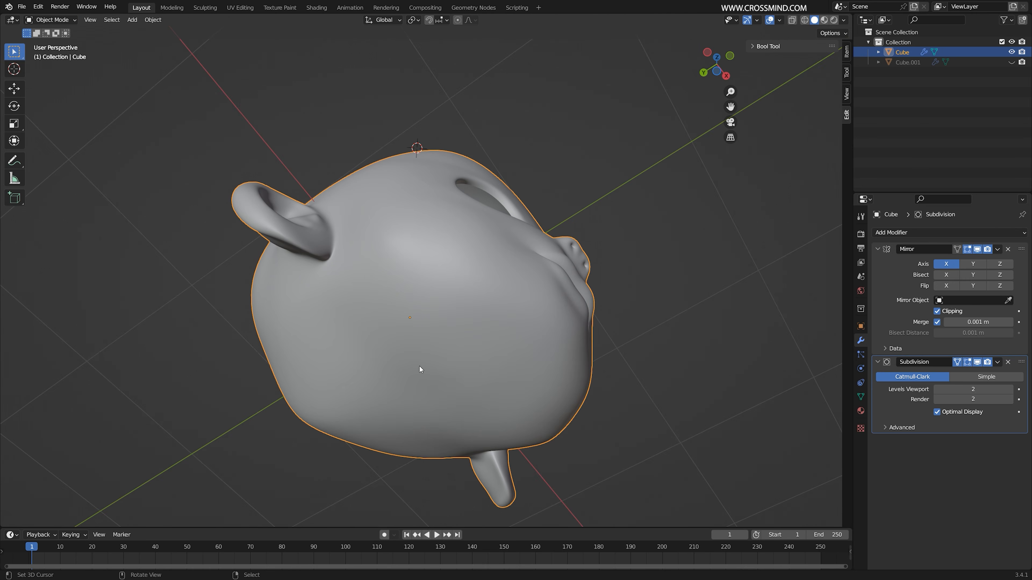
pyautogui.press('Tab')
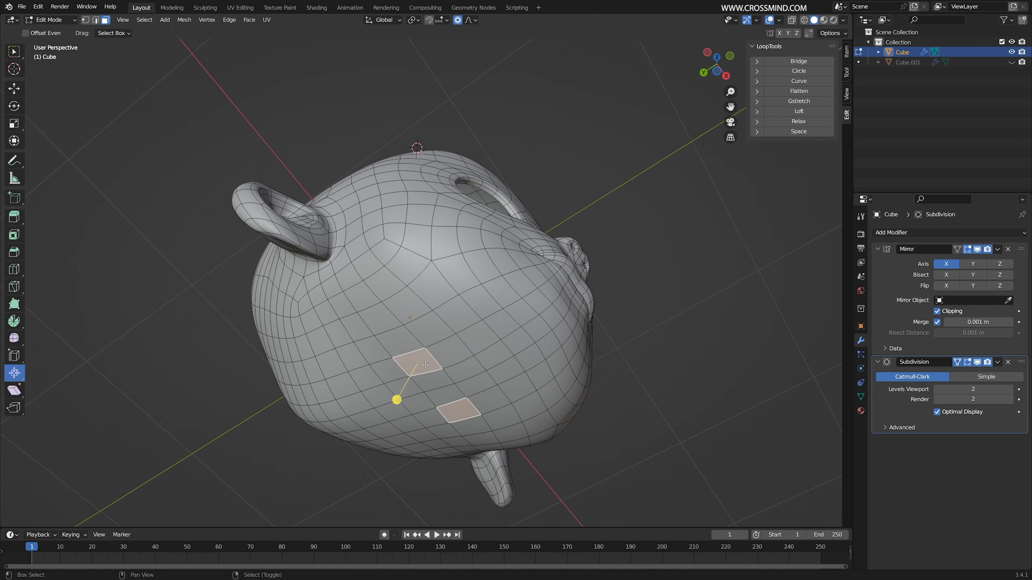
pyautogui.keyDown('shift'); pyautogui.moveTo(425, 365); pyautogui.dragTo(457, 332, button='middle'); pyautogui.keyUp('shift')
pyautogui.press('KP_1')
pyautogui.press('KP_3')
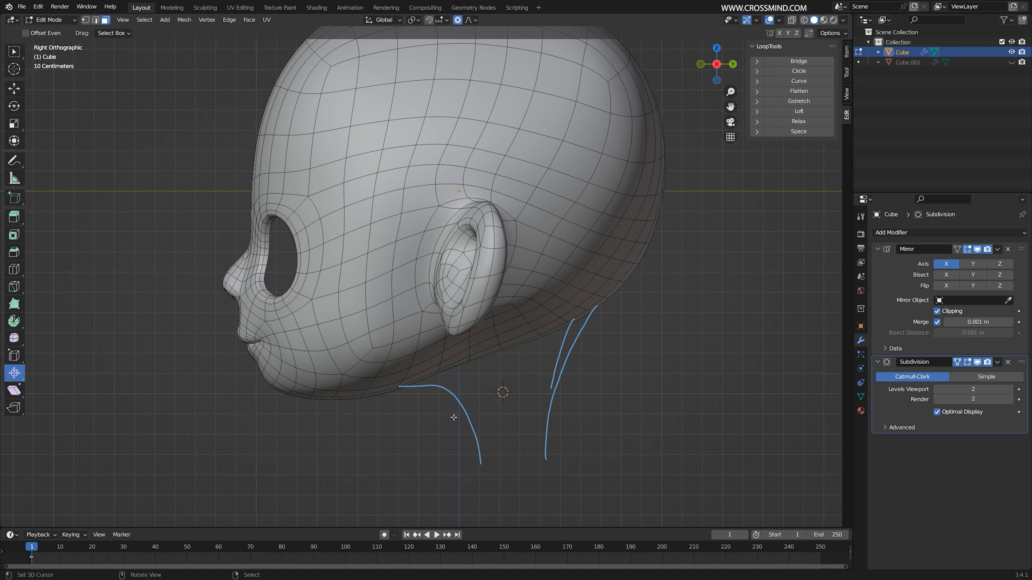
# Select the faces under the back of the skull where the neck attaches, growing the selection, and delete them
pyautogui.moveTo(544, 377); pyautogui.dragTo(511, 343, button='middle')
pyautogui.keyDown('shift'); pyautogui.click(511, 340); pyautogui.keyUp('shift')
pyautogui.press('ctrl+KP_Add')
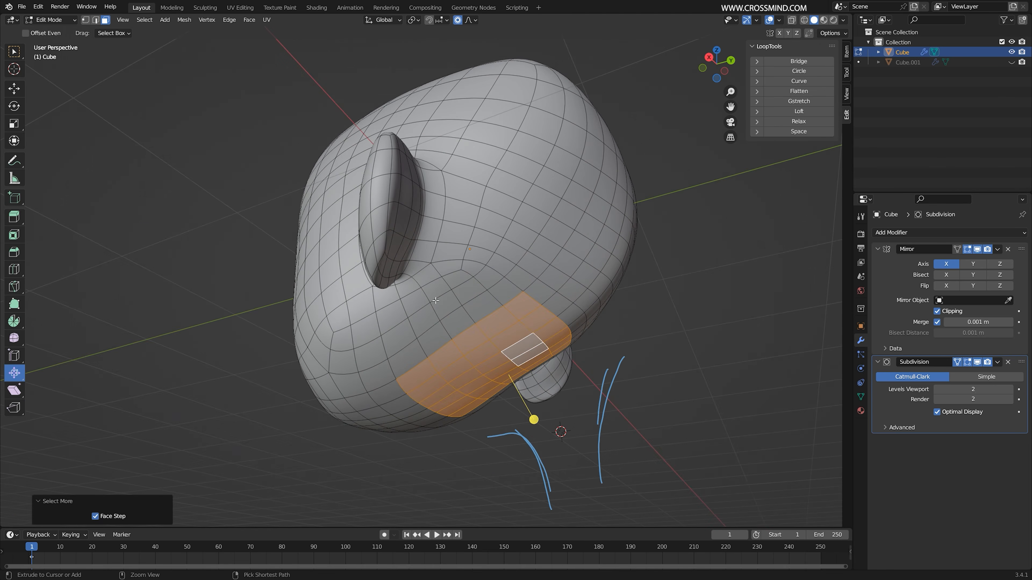
pyautogui.moveTo(406, 290); pyautogui.dragTo(446, 314, button='middle')
pyautogui.press('KP_3')
pyautogui.keyDown('shift'); pyautogui.moveTo(583, 337); pyautogui.dragTo(597, 325, button='middle'); pyautogui.keyUp('shift')
pyautogui.press('x')
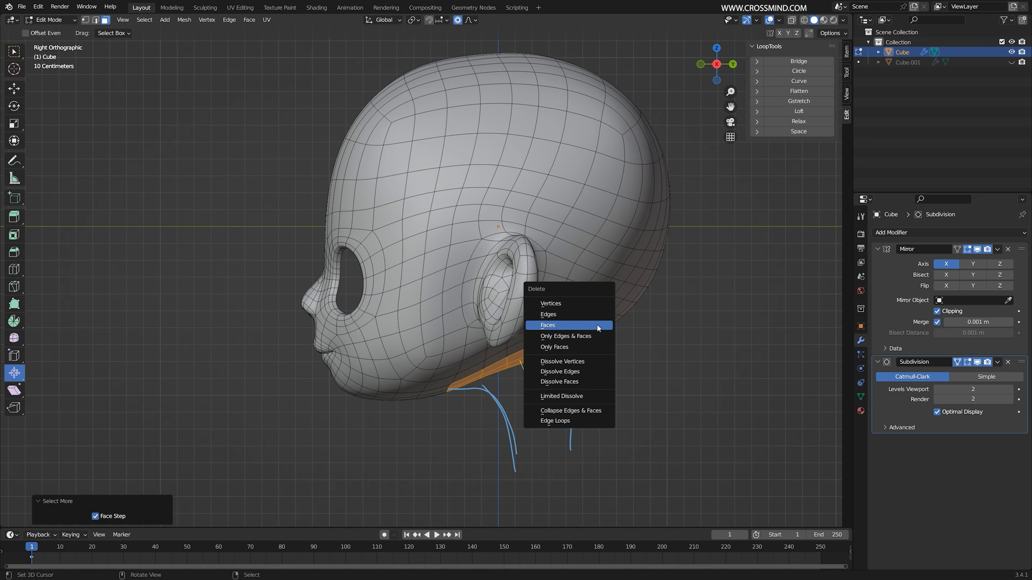
pyautogui.click(597, 324)
# Select the border edge loop of the neck opening and shape it into a circle with LoopTools
pyautogui.press('2')
pyautogui.moveTo(591, 396); pyautogui.dragTo(459, 346, button='middle')
pyautogui.keyDown('alt'); pyautogui.rightClick(548, 353); pyautogui.keyUp('alt')
pyautogui.scroll(2, 617, 439)
pyautogui.click(798, 72)
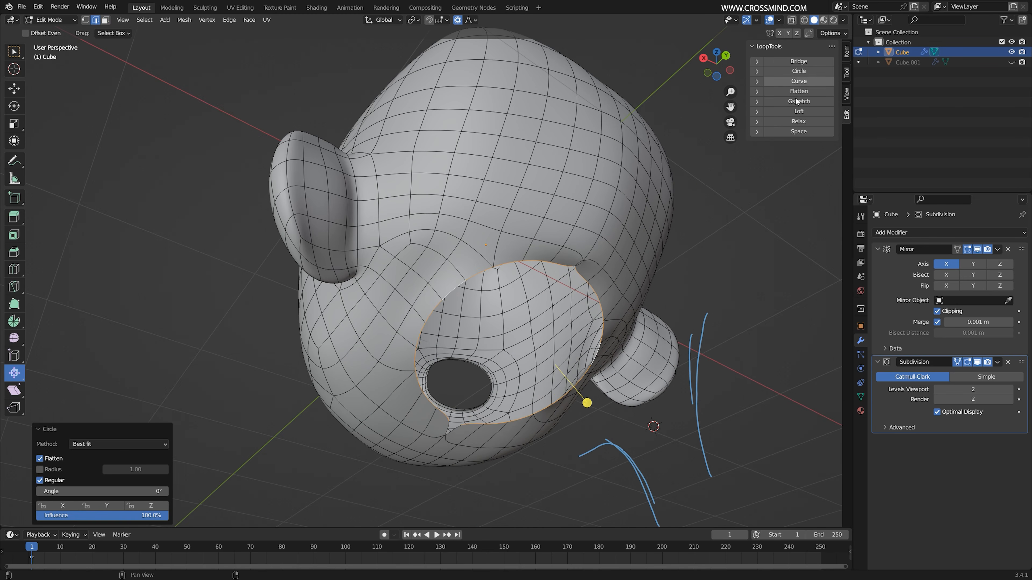
# Try to adjust a border vertex of the neck opening with the Subdivision viewport display turned off
pyautogui.moveTo(480, 309); pyautogui.dragTo(630, 219, button='middle')
pyautogui.click(976, 362)
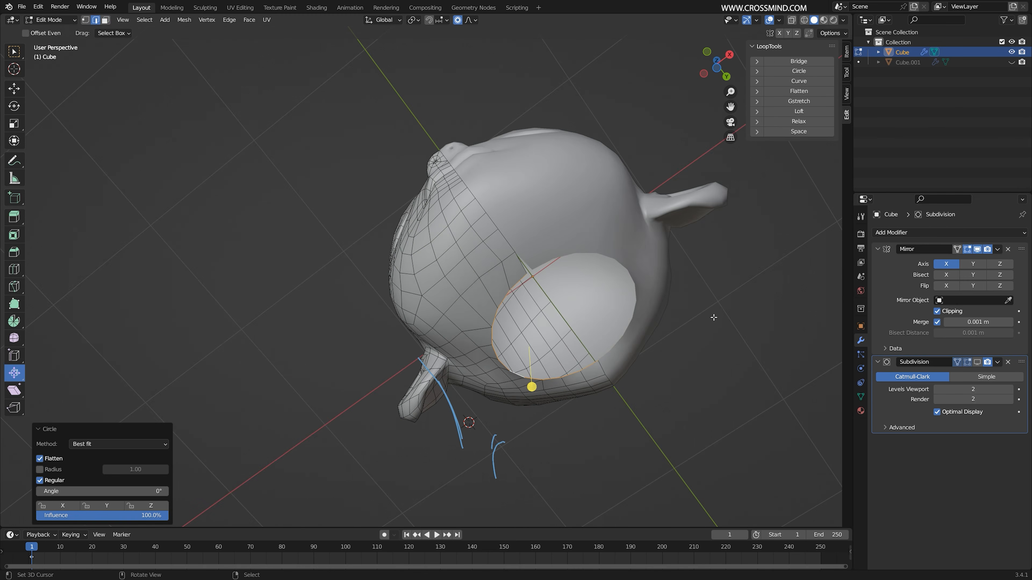
pyautogui.moveTo(714, 318); pyautogui.dragTo(683, 321, button='middle')
pyautogui.scroll(1, 650, 309)
pyautogui.press('1')
pyautogui.rightClick(526, 277)
pyautogui.moveTo(527, 277); pyautogui.dragTo(528, 270, button='right')
pyautogui.hotkey('ctrl', 'z')
pyautogui.hotkey('ctrl', 'z')
pyautogui.hotkey('ctrl', 'z')
pyautogui.hotkey('ctrl', 'z')
# Extrude the neck opening's border loop and move it downward in the right side view
pyautogui.moveTo(528, 270); pyautogui.dragTo(634, 355, button='middle')
pyautogui.press('e')
pyautogui.rightClick(638, 307)
pyautogui.scroll(-4, 633, 355)
pyautogui.press('KP_1')
pyautogui.press('KP_3')
pyautogui.scroll(2, 629, 362)
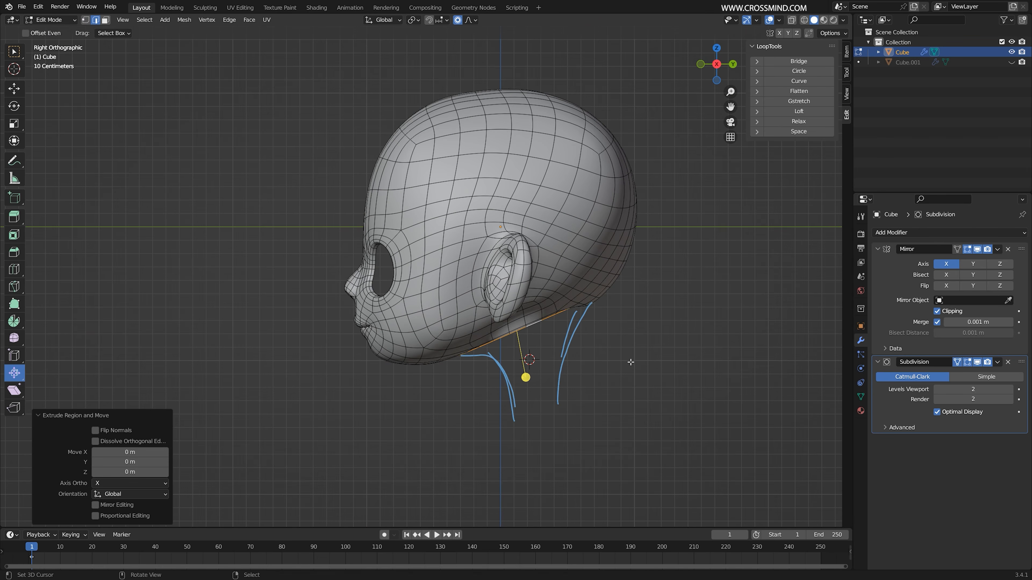
pyautogui.press('g')
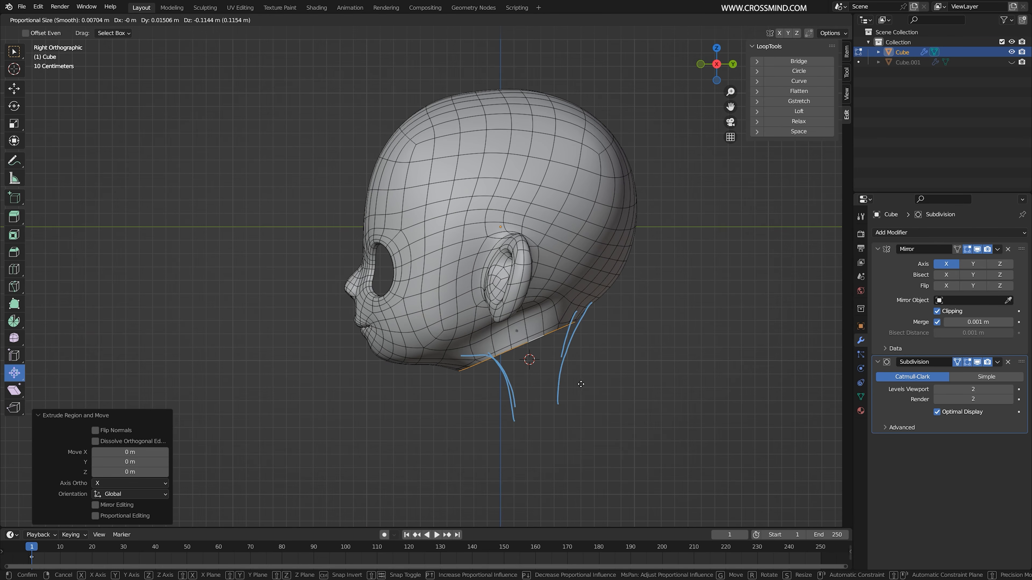
pyautogui.click(584, 399)
# Extrude the neck border downward again and scale it by 0.741
pyautogui.scroll(2, 683, 378)
pyautogui.keyDown('shift'); pyautogui.moveTo(683, 378); pyautogui.dragTo(668, 349, button='middle'); pyautogui.keyUp('shift')
pyautogui.press('e')
pyautogui.click(686, 374)
pyautogui.press('s')
pyautogui.click(658, 375)
# Move and rotate the neck's lower border loop to fit between the sketched neck outlines
pyautogui.press('g')
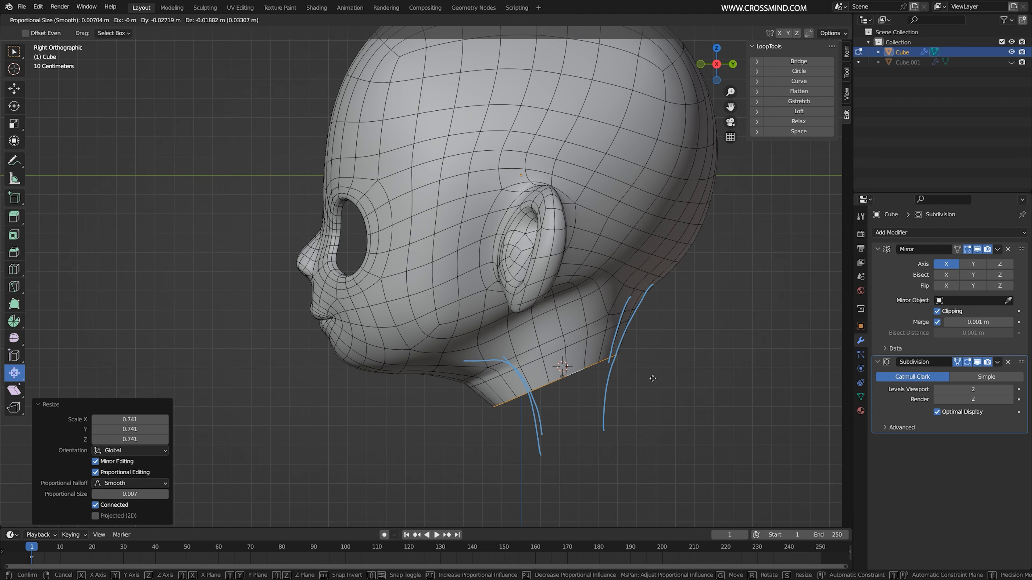
pyautogui.click(652, 381)
pyautogui.press('r')
pyautogui.click(651, 387)
pyautogui.press('g')
pyautogui.click(647, 387)
# Extrude the neck to the bottom of the sketched outlines, rotating its end loop by 8.95° and scaling it down
pyautogui.press('e')
pyautogui.click(639, 448)
pyautogui.press('r')
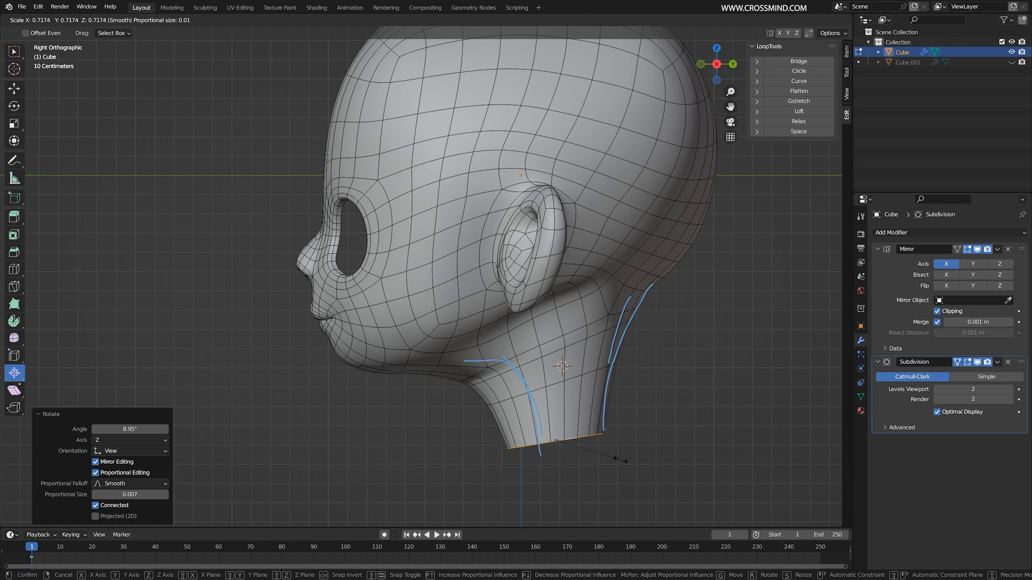
pyautogui.click(639, 455)
# In front view, move the neck's bottom border loop 0.079474 m along X and -0.008366 m along Z
pyautogui.press('KP_1')
pyautogui.keyDown('shift'); pyautogui.moveTo(627, 417); pyautogui.dragTo(592, 405, button='middle'); pyautogui.keyUp('shift')
pyautogui.press('g')
pyautogui.click(607, 407)
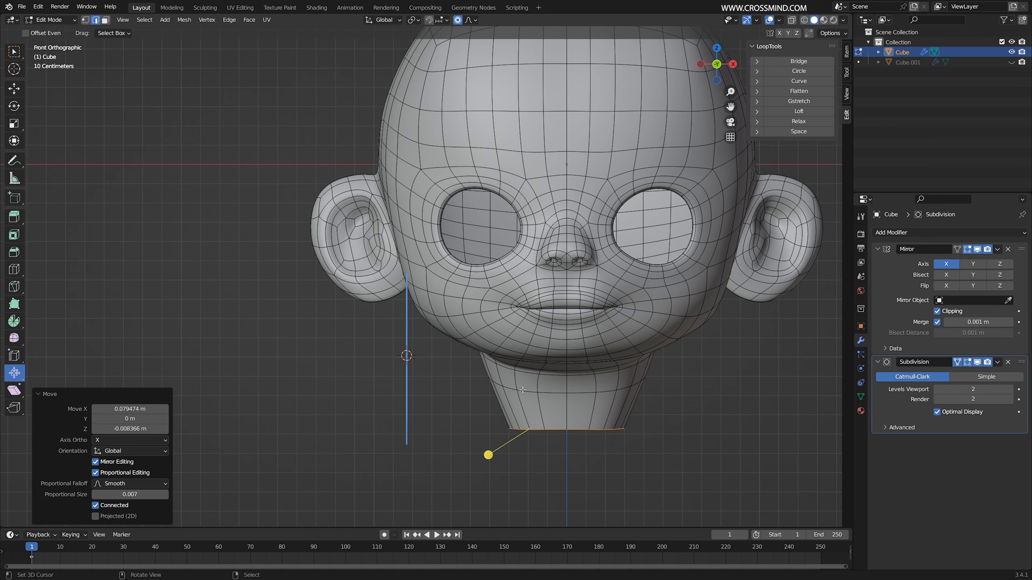
# Select the neck's middle edge loop, reposition it, scale it by 0.903 and shift it about 0.025 m along X
pyautogui.keyDown('alt'); pyautogui.rightClick(523, 391); pyautogui.keyUp('alt')
pyautogui.press('g')
pyautogui.click(626, 402)
pyautogui.press('s')
pyautogui.click(641, 408)
pyautogui.press('g')
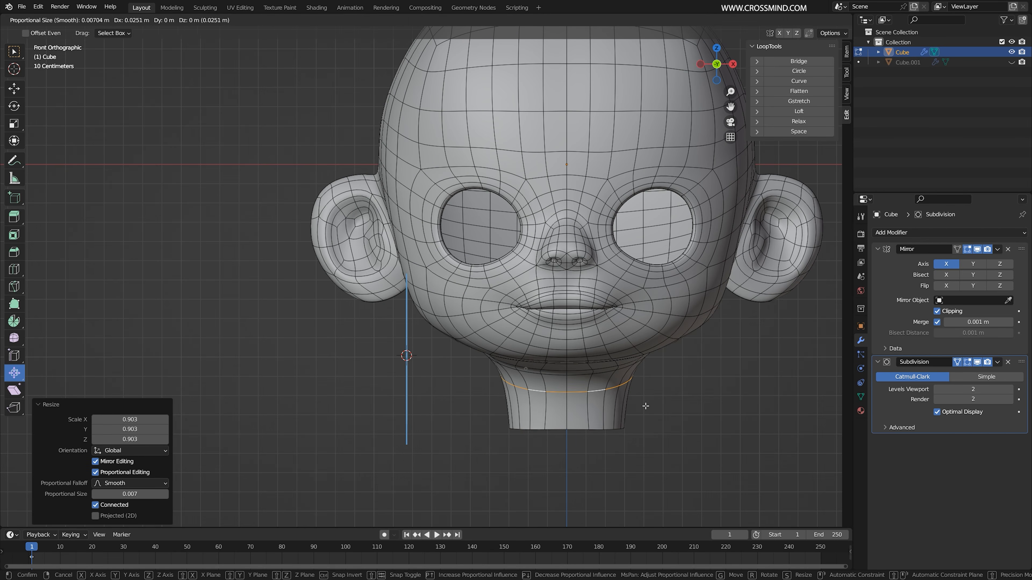
pyautogui.click(646, 405)
# Select the next edge loop up the neck and resize it with proportional editing
pyautogui.moveTo(527, 371); pyautogui.dragTo(504, 353, button='middle')
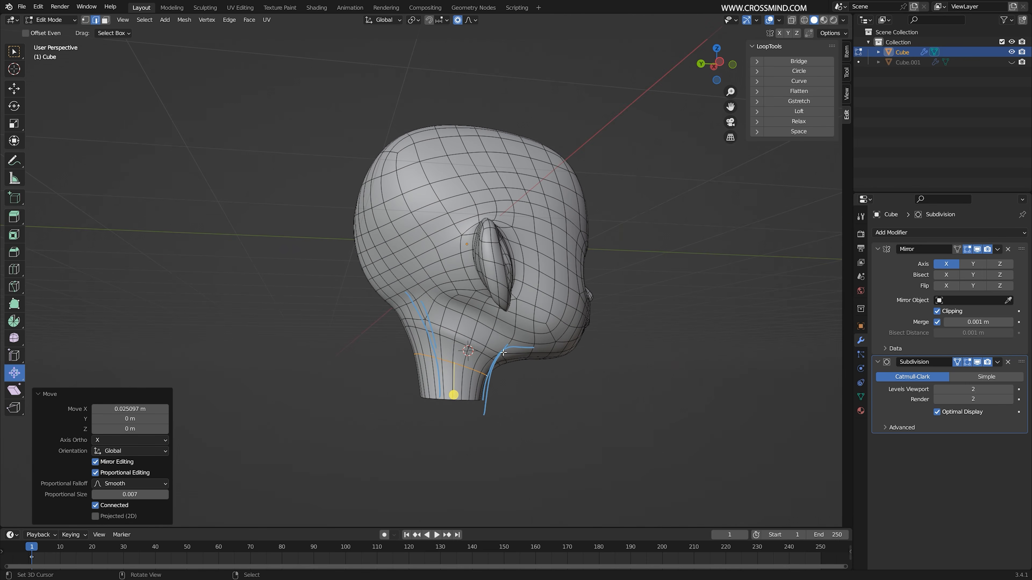
pyautogui.click(478, 353)
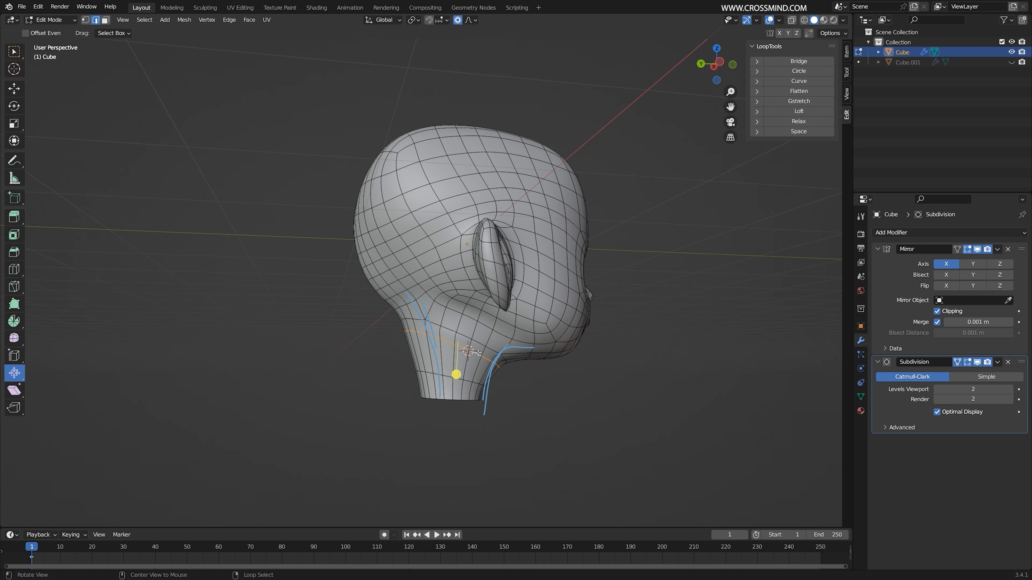
pyautogui.click(499, 365)
pyautogui.press('s')
pyautogui.click(524, 372)
# Scale the edge loop at the neck-to-skull junction slightly down and move it along Z
pyautogui.moveTo(524, 372); pyautogui.dragTo(487, 326, button='middle')
pyautogui.keyDown('alt'); pyautogui.rightClick(468, 342); pyautogui.keyUp('alt')
pyautogui.scroll(2, 487, 325)
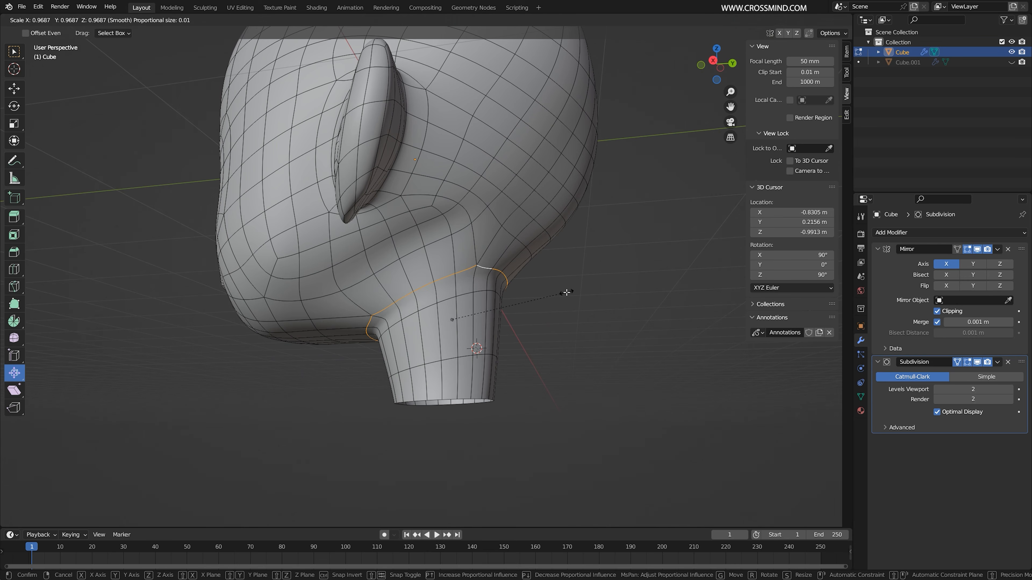
pyautogui.click(474, 360)
pyautogui.moveTo(461, 30); pyautogui.dragTo(508, 191, button='middle')
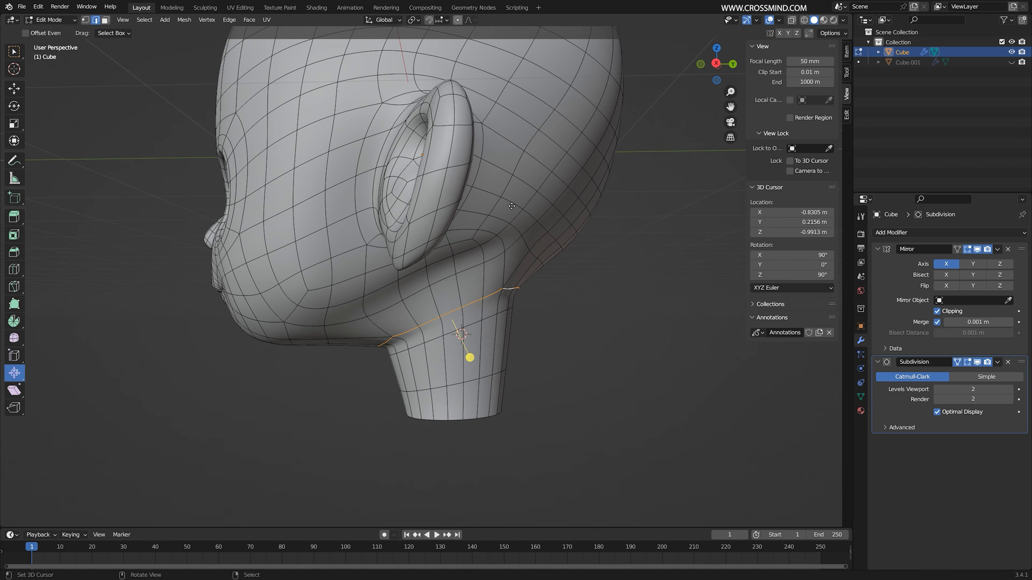
pyautogui.press('g')
pyautogui.press('z')
pyautogui.click(508, 190)
# Try to rip and reposition the pole vertex where the back of the neck meets the skull
pyautogui.moveTo(460, 339); pyautogui.dragTo(552, 354, button='middle')
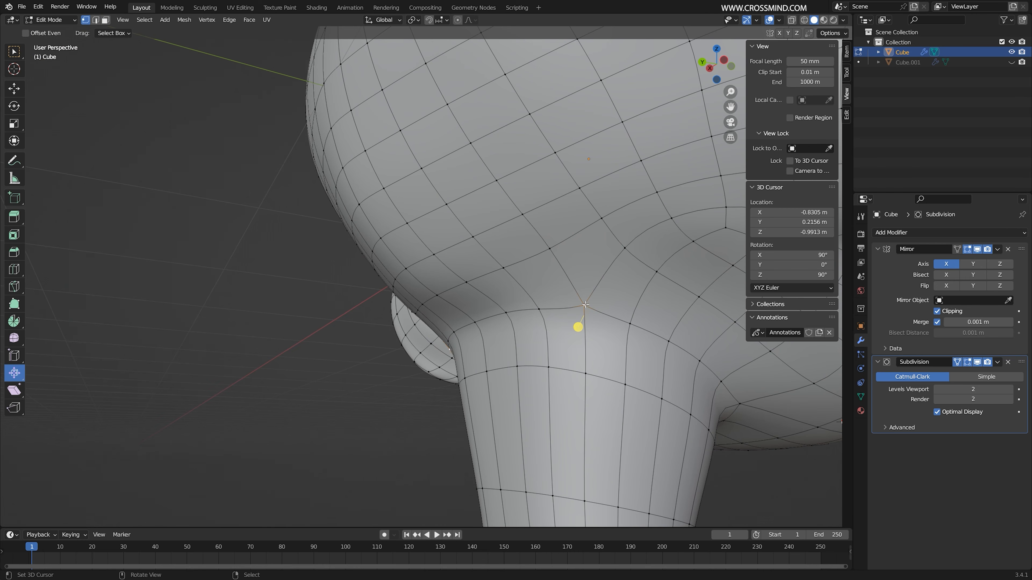
pyautogui.click(613, 319)
pyautogui.rightClick(603, 294)
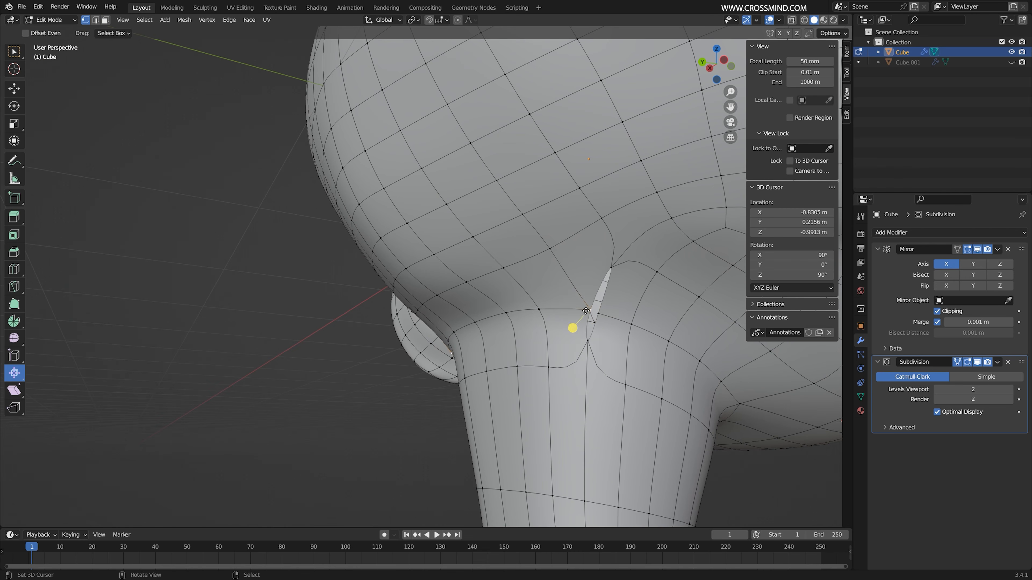
pyautogui.press('g')
pyautogui.click(589, 294)
pyautogui.press('2')
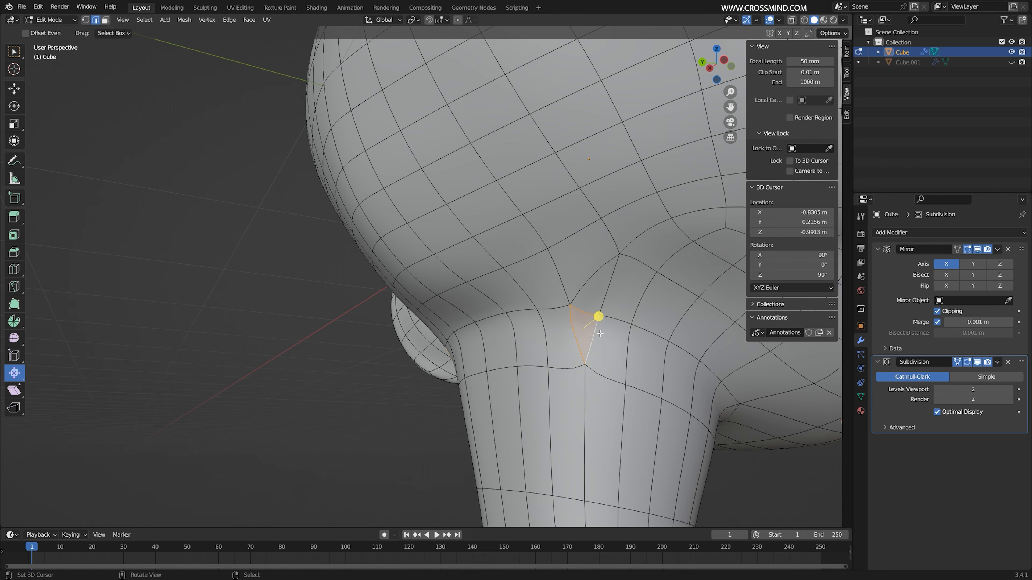
pyautogui.click(583, 314)
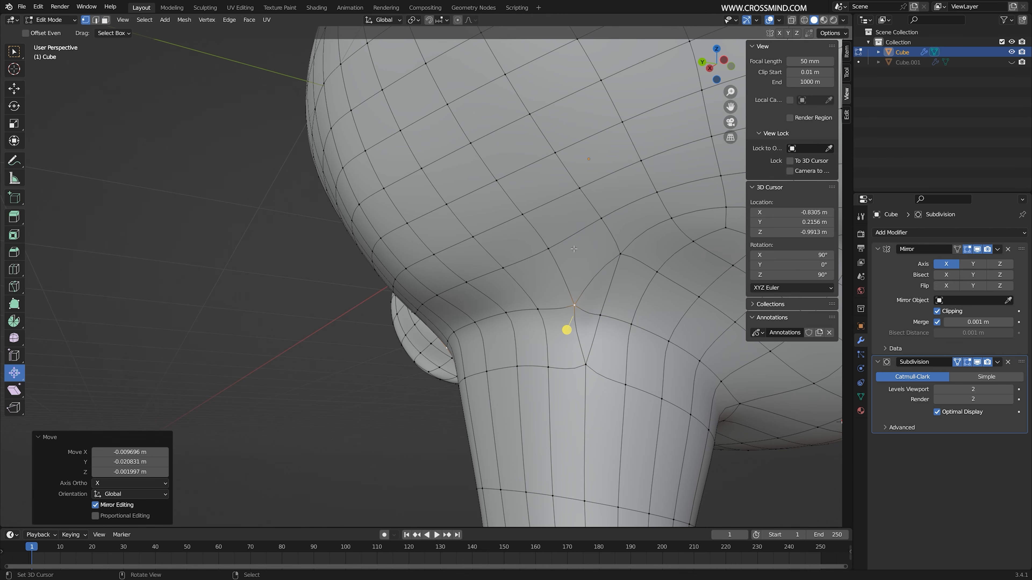
# Delete the faces surrounding the pole vertex behind the neck and close the hole with Grid Fill
pyautogui.press('2')
pyautogui.moveTo(583, 322); pyautogui.dragTo(595, 308, button='middle')
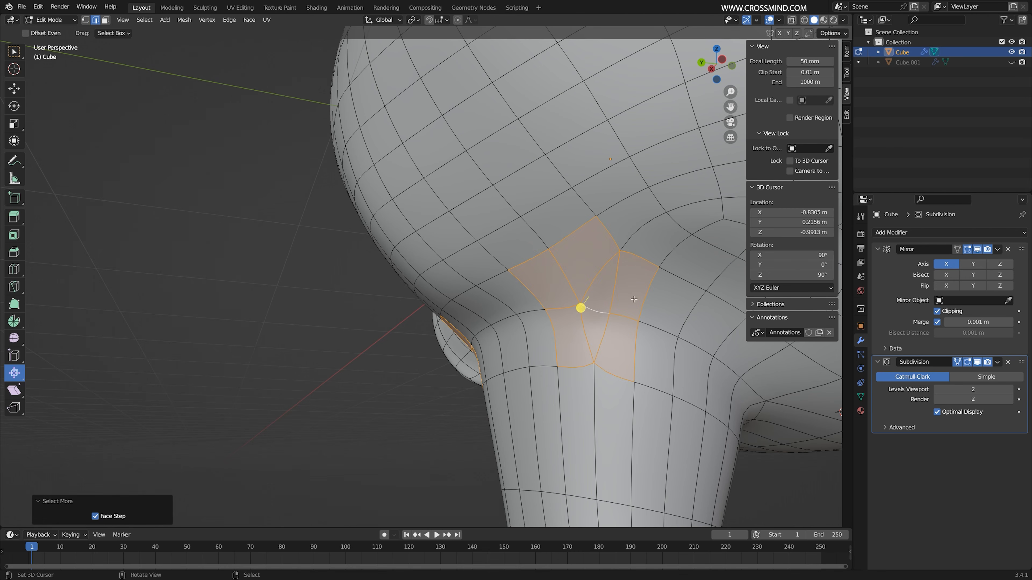
pyautogui.press('x')
pyautogui.click(661, 264)
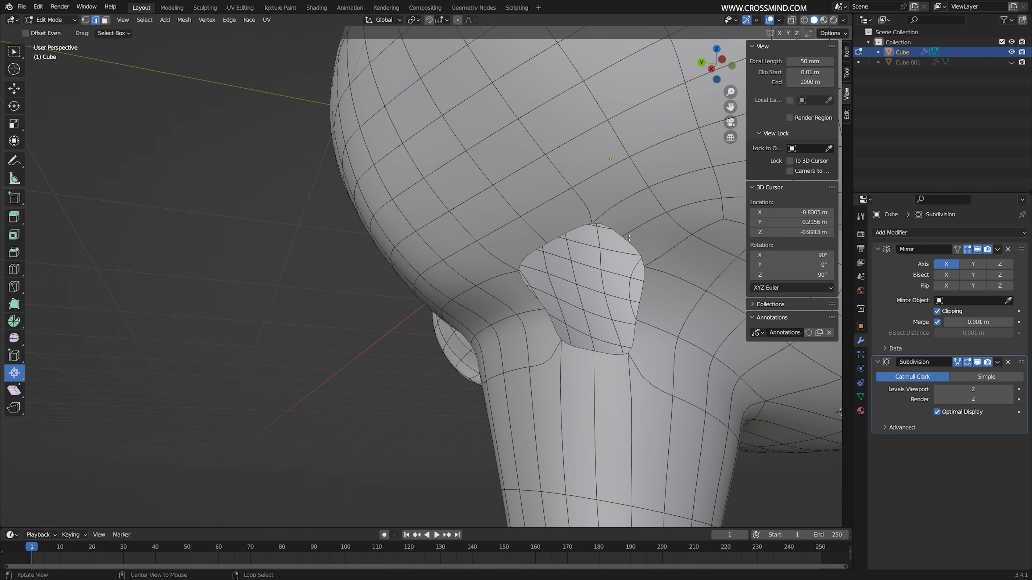
pyautogui.press('F3')
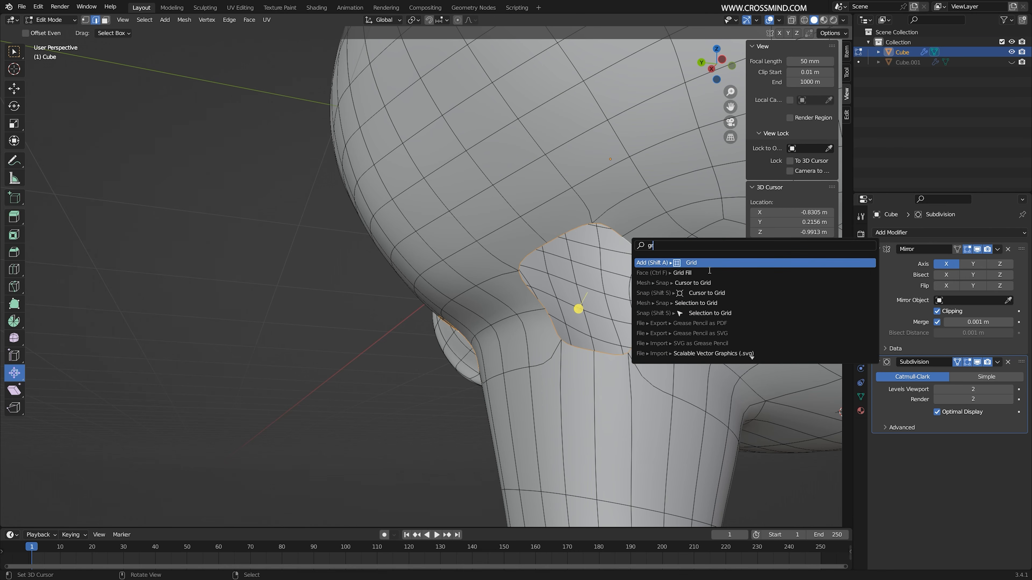
pyautogui.click(707, 273)
# Slide the new patch's upper edge path toward the neck to even out the topology, and save the file
pyautogui.moveTo(603, 287); pyautogui.dragTo(587, 270, button='middle')
pyautogui.rightClick(615, 255)
pyautogui.scroll(-3, 612, 260)
pyautogui.scroll(2, 557, 267)
pyautogui.scroll(-2, 556, 267)
pyautogui.scroll(3, 587, 270)
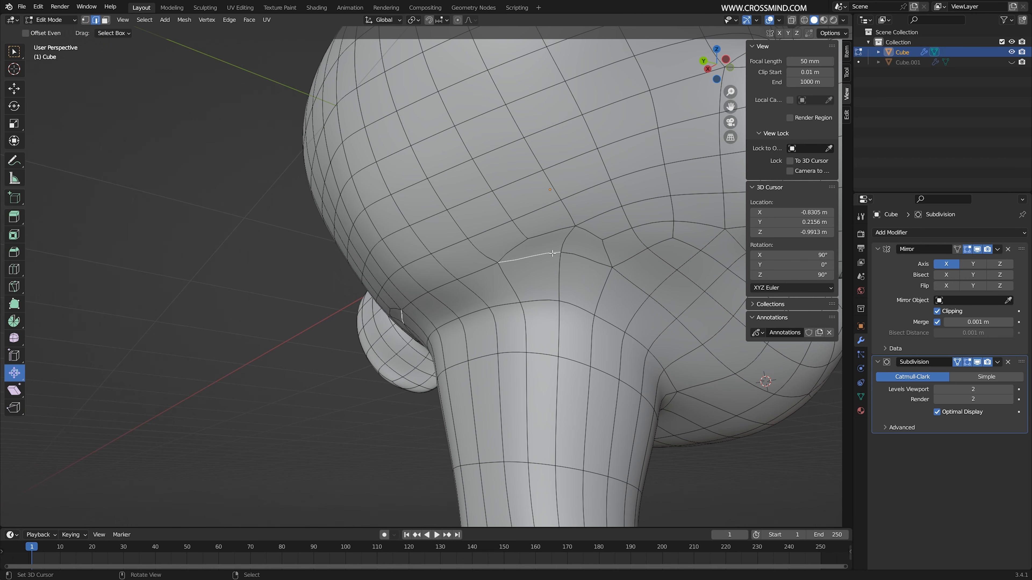
pyautogui.keyDown('ctrl'); pyautogui.click(584, 259); pyautogui.keyUp('ctrl')
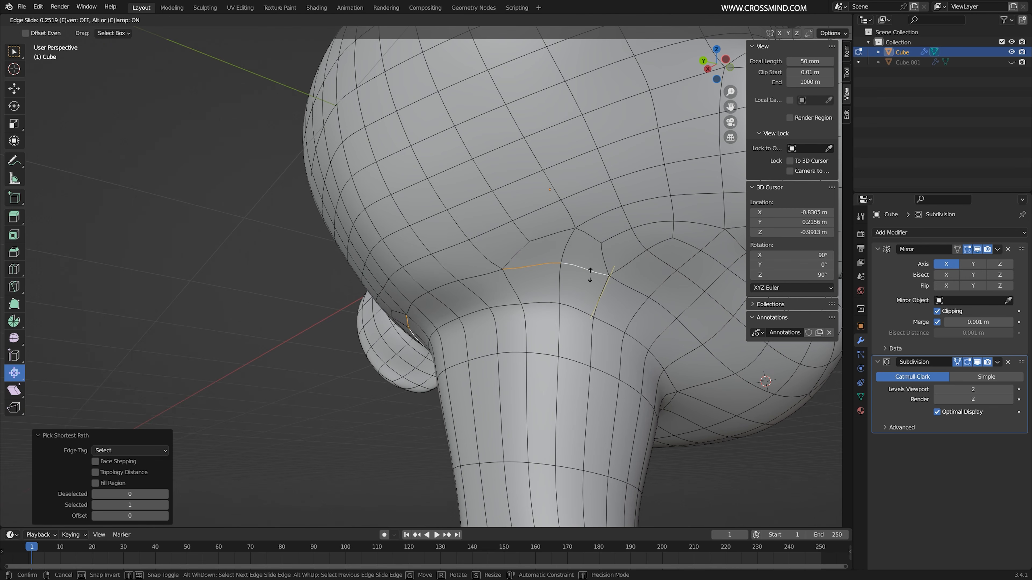
pyautogui.click(590, 275)
pyautogui.moveTo(590, 275); pyautogui.dragTo(401, 327, button='middle')
pyautogui.click(464, 274)
pyautogui.click(479, 280)
pyautogui.hotkey('ctrl', 's')
# Slide the edge loop across the forehead and insert a centred loop cut around the upper head
pyautogui.moveTo(519, 204); pyautogui.dragTo(415, 186, button='middle')
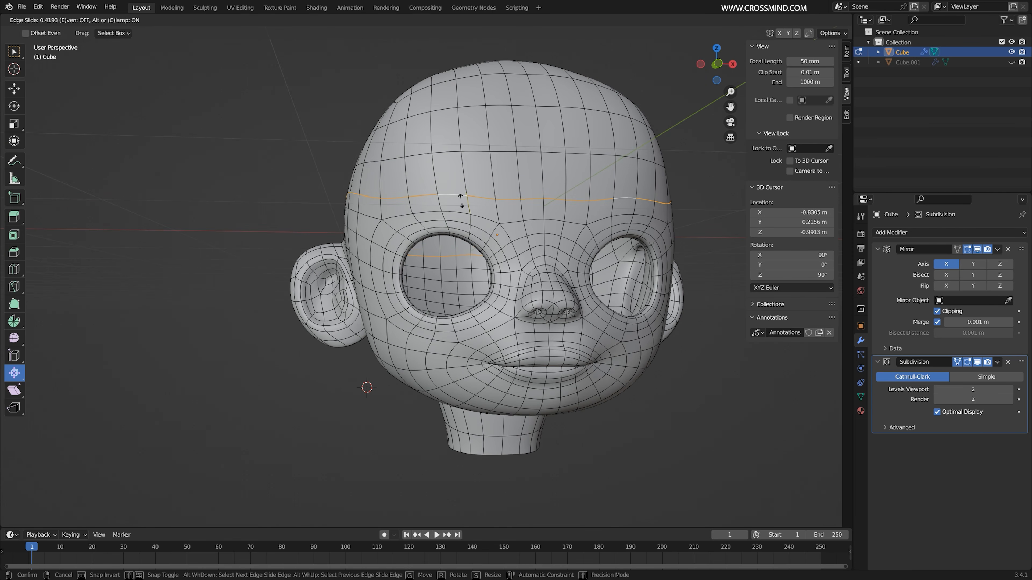
pyautogui.click(461, 201)
pyautogui.moveTo(461, 202); pyautogui.dragTo(516, 211, button='middle')
pyautogui.keyDown('alt'); pyautogui.click(514, 183); pyautogui.keyUp('alt')
pyautogui.press('g')
pyautogui.rightClick(512, 158)
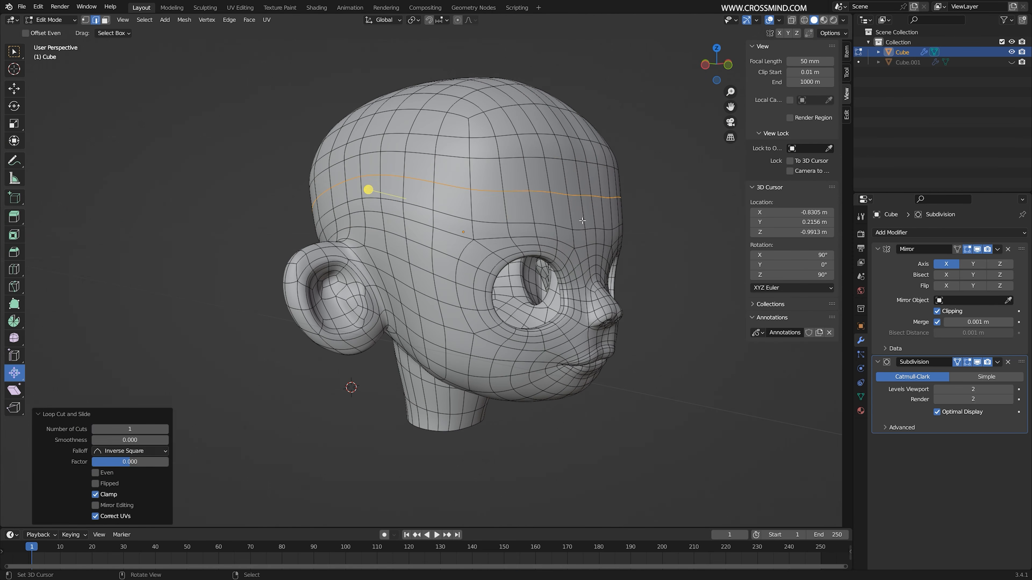
# Bevel the selected upper-head loop with width 0.0679 m and one segment, and hide the subdivision in the viewport
pyautogui.moveTo(512, 163); pyautogui.dragTo(471, 165, button='middle')
pyautogui.hotkey('ctrl', 'b')
pyautogui.click(569, 153)
pyautogui.click(978, 363)
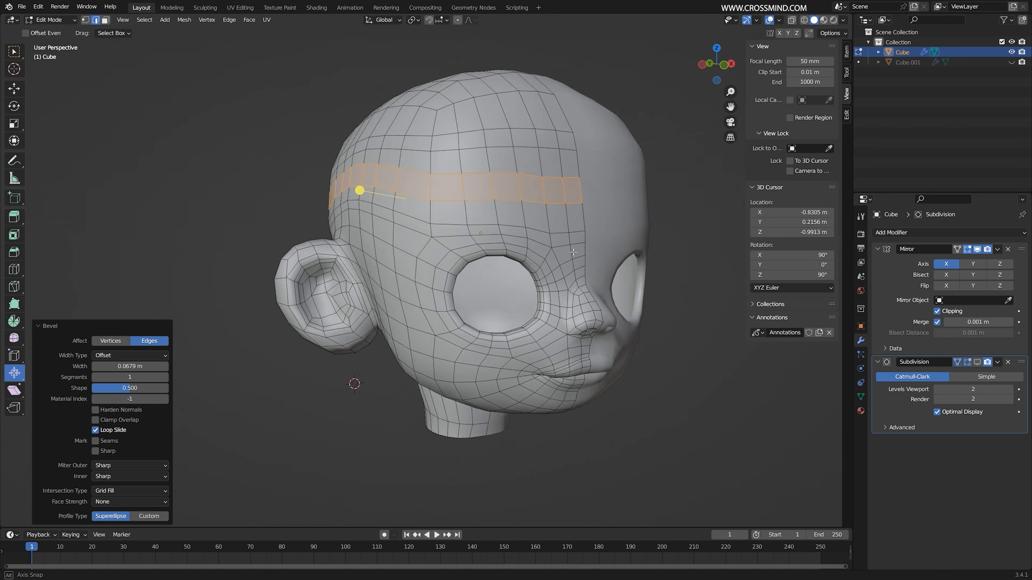
# Edge-slide the loop below the beveled band and slide the crown loop by about 0.376 to even their spacing
pyautogui.moveTo(357, 192); pyautogui.dragTo(483, 272, button='middle')
pyautogui.keyDown('alt'); pyautogui.rightClick(598, 264); pyautogui.keyUp('alt')
pyautogui.press('g')
pyautogui.press('g')
pyautogui.click(600, 267)
pyautogui.keyDown('alt'); pyautogui.rightClick(473, 175); pyautogui.keyUp('alt')
pyautogui.press('g')
pyautogui.press('g')
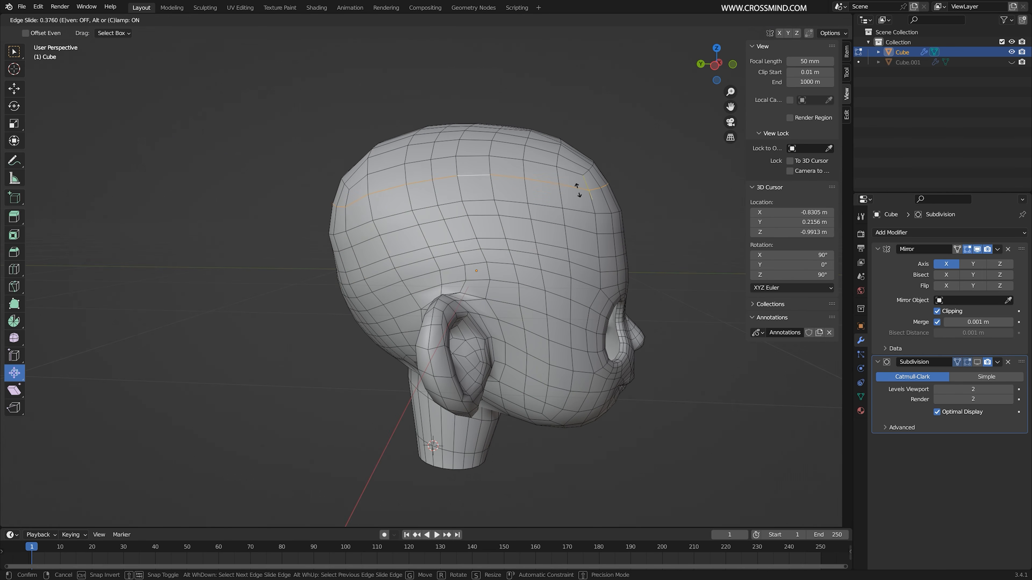
pyautogui.click(578, 190)
# Insert a centred loop cut around the upper head beneath the crown loop
pyautogui.hotkey('ctrl', 'r')
pyautogui.click(562, 198)
pyautogui.rightClick(562, 198)
# Enable proportional editing and move the edges at the back of the skull to smooth its profile
pyautogui.moveTo(562, 198); pyautogui.dragTo(647, 238, button='middle')
pyautogui.rightClick(423, 179)
pyautogui.moveTo(481, 212); pyautogui.dragTo(360, 318, button='middle')
pyautogui.press('g')
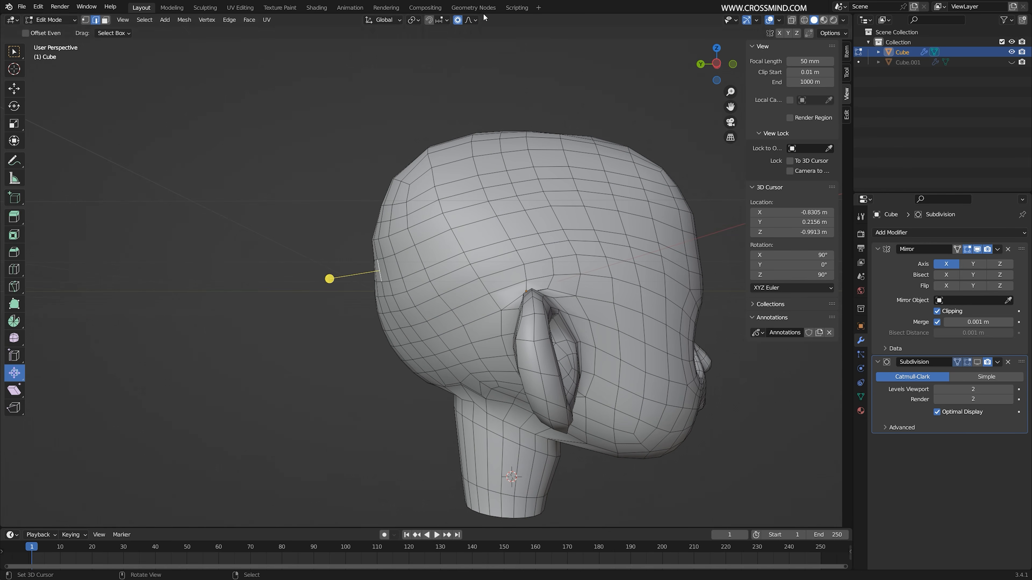
pyautogui.click(471, 20)
pyautogui.moveTo(279, 254); pyautogui.dragTo(358, 268, button='middle')
pyautogui.press('g')
pyautogui.click(408, 277)
pyautogui.press('g')
pyautogui.moveTo(446, 277); pyautogui.dragTo(365, 296, button='middle')
pyautogui.click(419, 272)
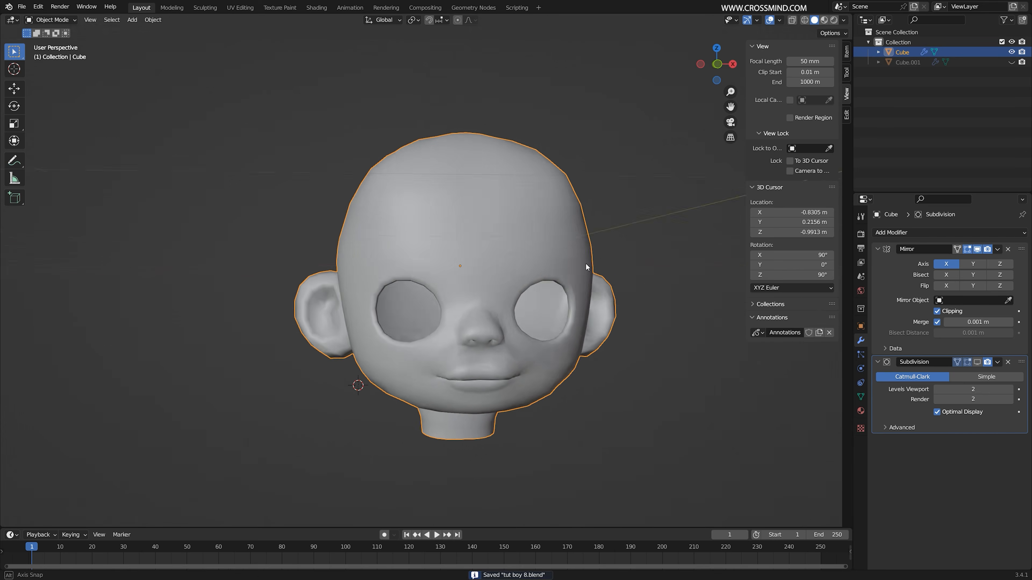
# Set the Subdivision modifier's viewport and render levels to 3, show it in the viewport, and resume mesh editing in orthographic view
pyautogui.moveTo(587, 268); pyautogui.dragTo(609, 254, button='middle')
pyautogui.click(1009, 399)
pyautogui.moveTo(423, 370); pyautogui.dragTo(406, 373, button='middle')
pyautogui.press('KP_5')
pyautogui.press('Tab')
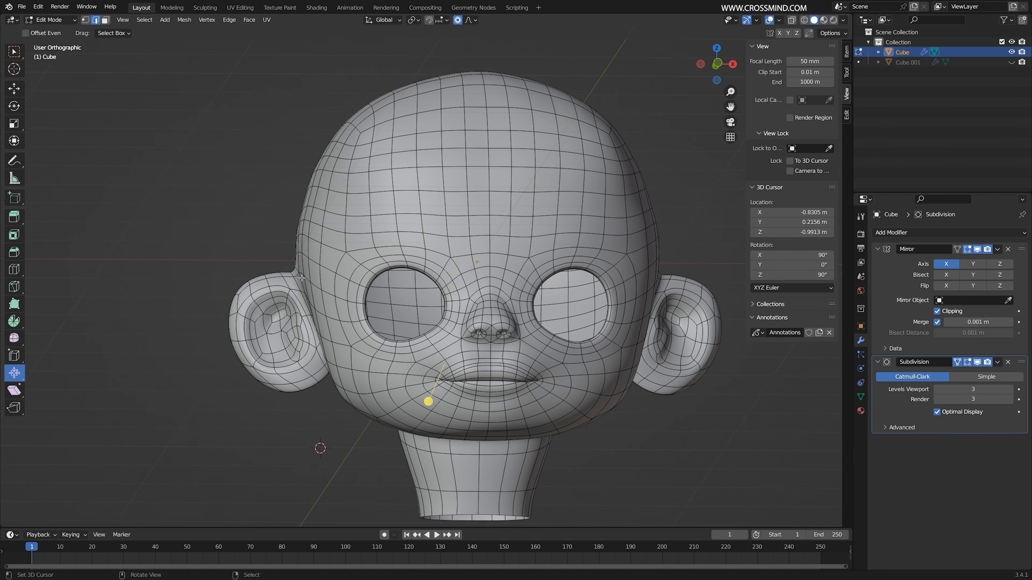
# Move the upper ear junction inward, and rotate and raise the ear's top edge with proportional editing
pyautogui.rightClick(297, 274)
pyautogui.press('g')
pyautogui.click(311, 283)
pyautogui.rightClick(265, 276)
pyautogui.press('r')
pyautogui.click(302, 385)
pyautogui.press('g')
pyautogui.click(306, 373)
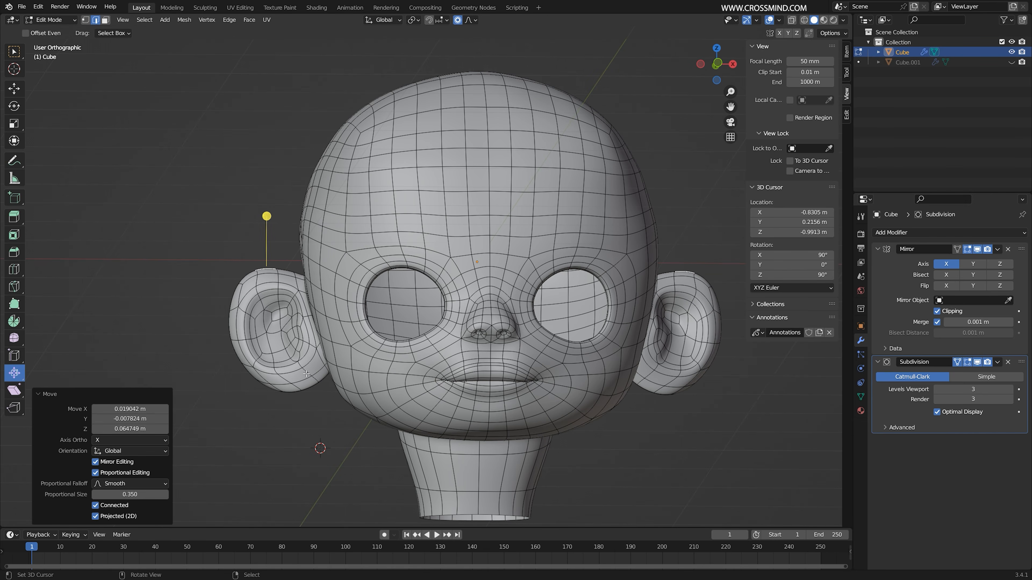
# Nudge the ear's lower and outer rim edges, and rotate and shift its outer edge to round the silhouette
pyautogui.moveTo(297, 391); pyautogui.dragTo(312, 383, button='right')
pyautogui.moveTo(234, 352); pyautogui.dragTo(242, 349, button='right')
pyautogui.rightClick(238, 299)
pyautogui.press('r')
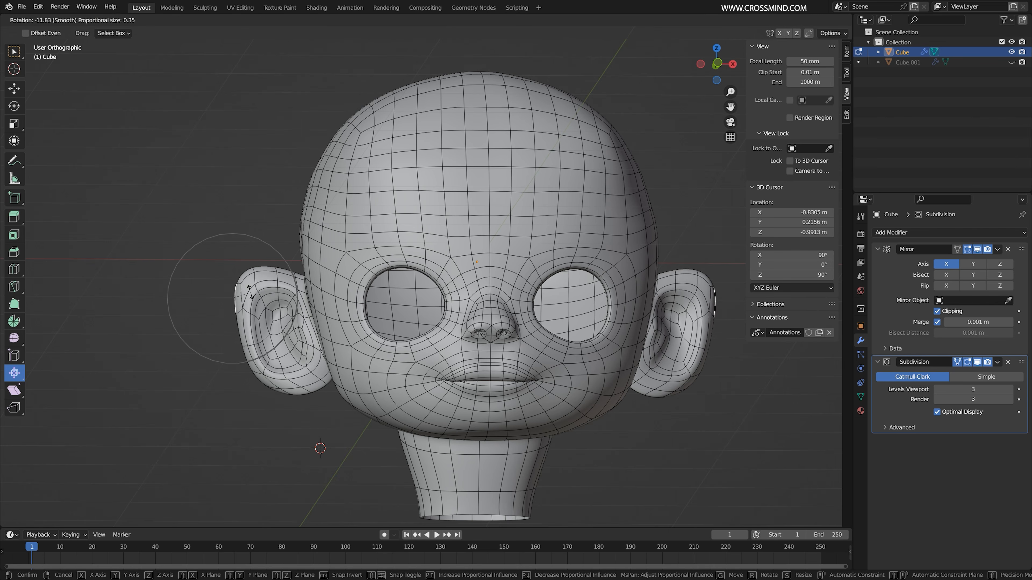
pyautogui.click(250, 302)
pyautogui.press('g')
pyautogui.click(246, 304)
pyautogui.rightClick(304, 283)
pyautogui.press('g')
pyautogui.rightClick(303, 284)
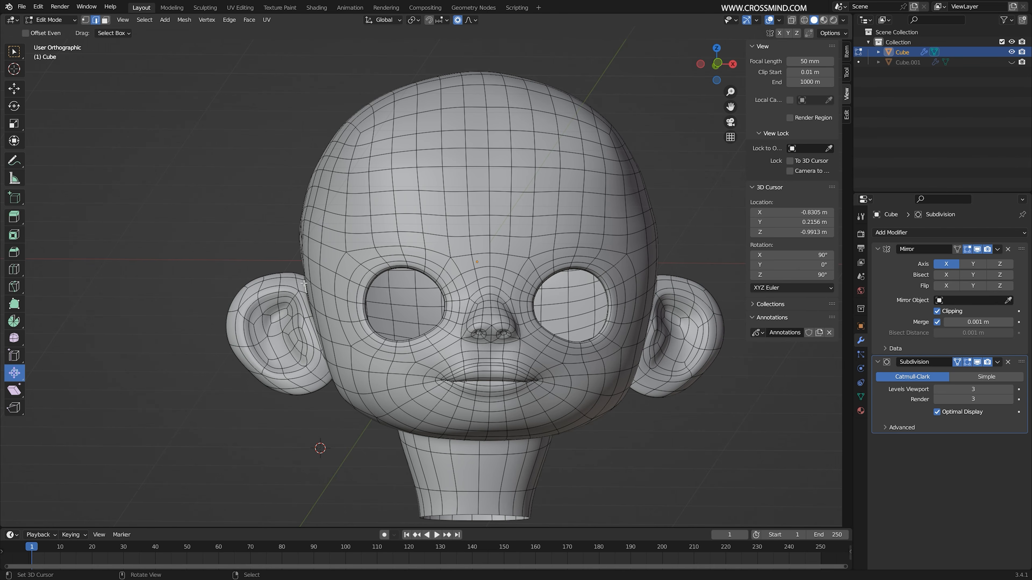
# Grow the selection over the whole ear and move it slightly toward the head
pyautogui.press('ctrl+KP_Add')
pyautogui.press('ctrl+KP_Add')
pyautogui.press('ctrl+KP_Add')
pyautogui.press('g')
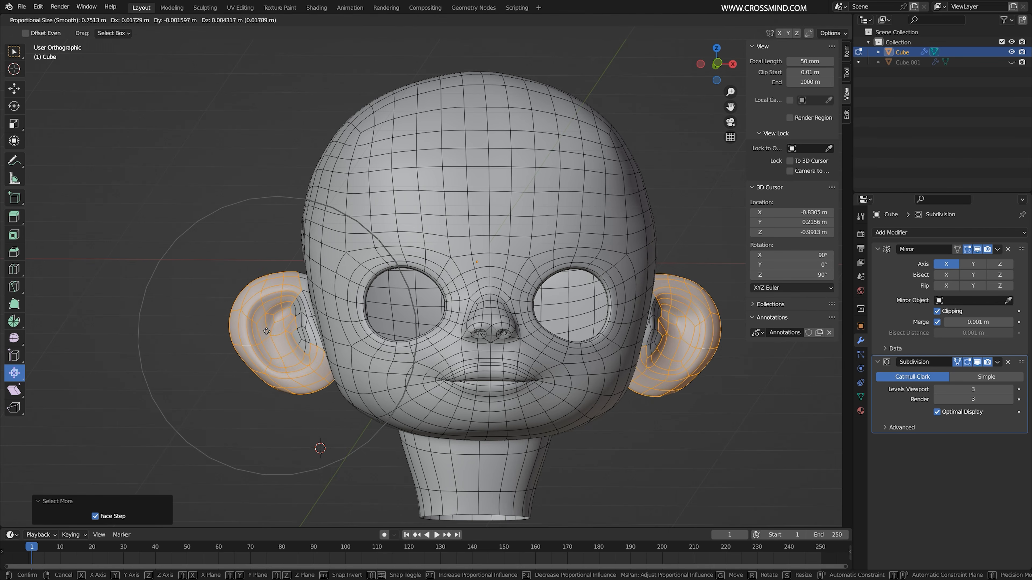
pyautogui.click(264, 331)
pyautogui.press('Tab')
pyautogui.press('Tab')
# Scale the neck's upper edge loop to 0.689 and move it along X
pyautogui.keyDown('alt'); pyautogui.rightClick(422, 358); pyautogui.keyUp('alt')
pyautogui.press('s')
pyautogui.click(553, 369)
pyautogui.press('g')
pyautogui.press('x')
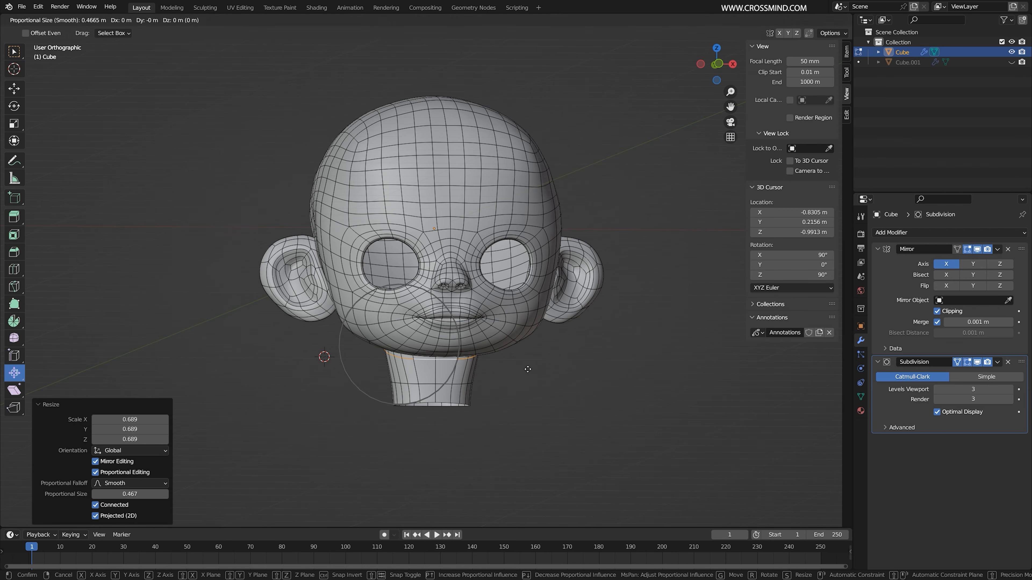
pyautogui.click(447, 358)
# Round the selected neck loop with LoopTools Circle and add a centred loop cut around the neck
pyautogui.moveTo(382, 349)
pyautogui.mouseDown(button='middle')
pyautogui.moveTo(474, 345)
pyautogui.moveTo(390, 346)
pyautogui.mouseUp(button='middle')
pyautogui.click(846, 115)
pyautogui.click(799, 70)
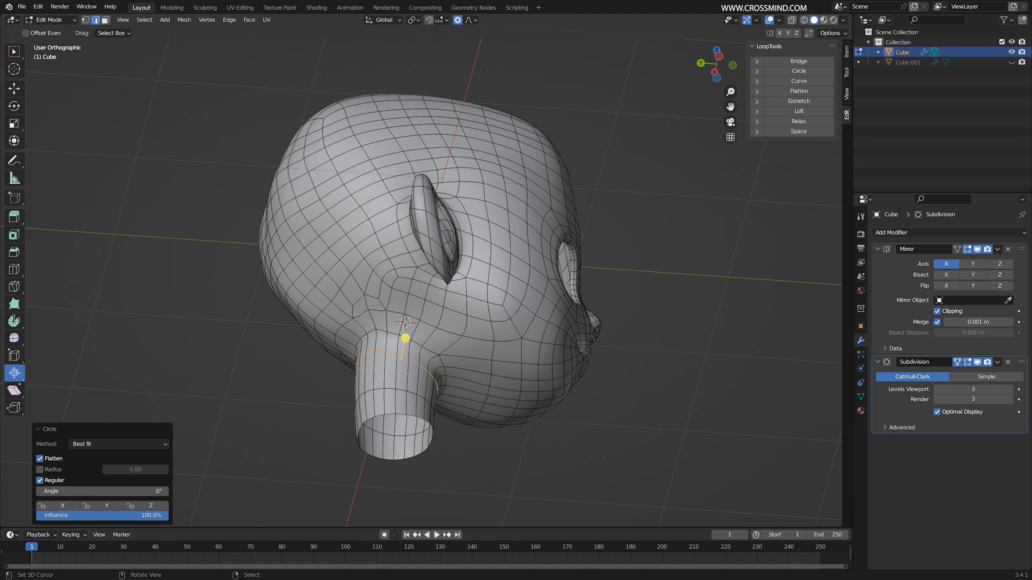
pyautogui.hotkey('ctrl', 'r')
pyautogui.doubleClick(415, 393)
# In right side view, move the selected part of the neck with proportional editing
pyautogui.moveTo(415, 393); pyautogui.dragTo(488, 373, button='middle')
pyautogui.press('KP_3')
pyautogui.press('g')
pyautogui.click(544, 298)
# Lower the subdivision levels to 2, try the Grab sculpt brush on the neck, and undo the stroke
pyautogui.hotkey('ctrl', 'Tab')
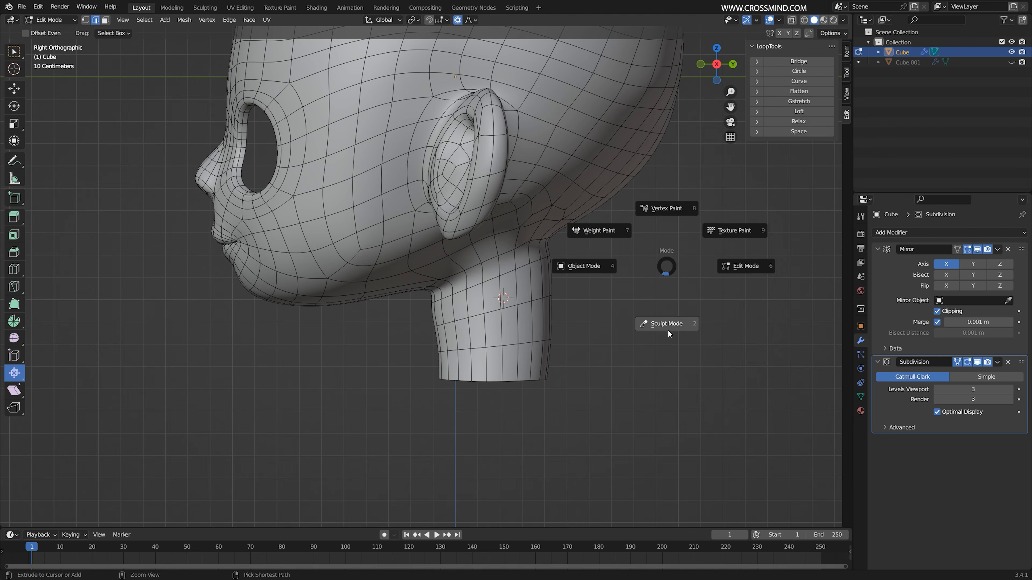
pyautogui.click(667, 329)
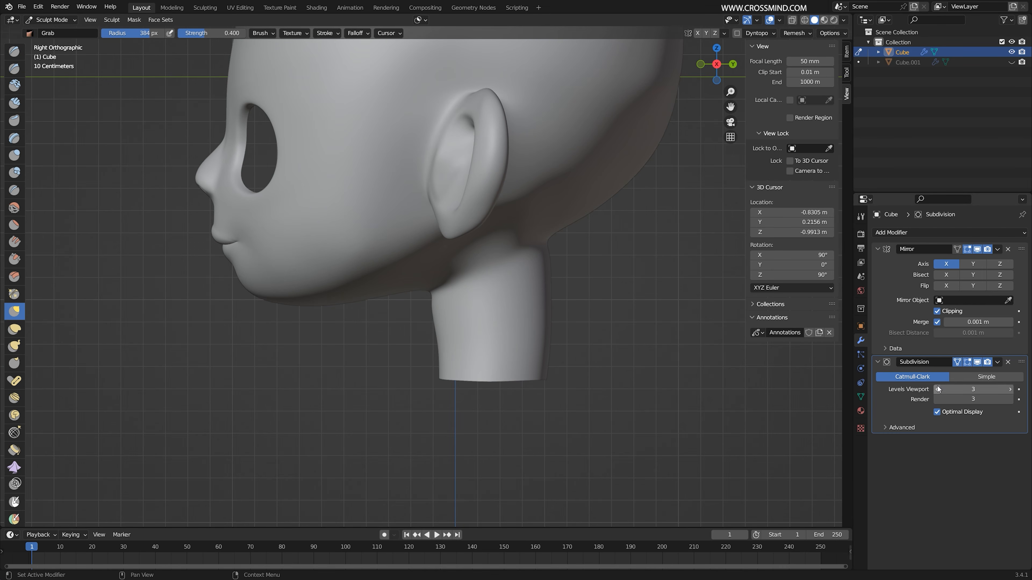
pyautogui.click(977, 362)
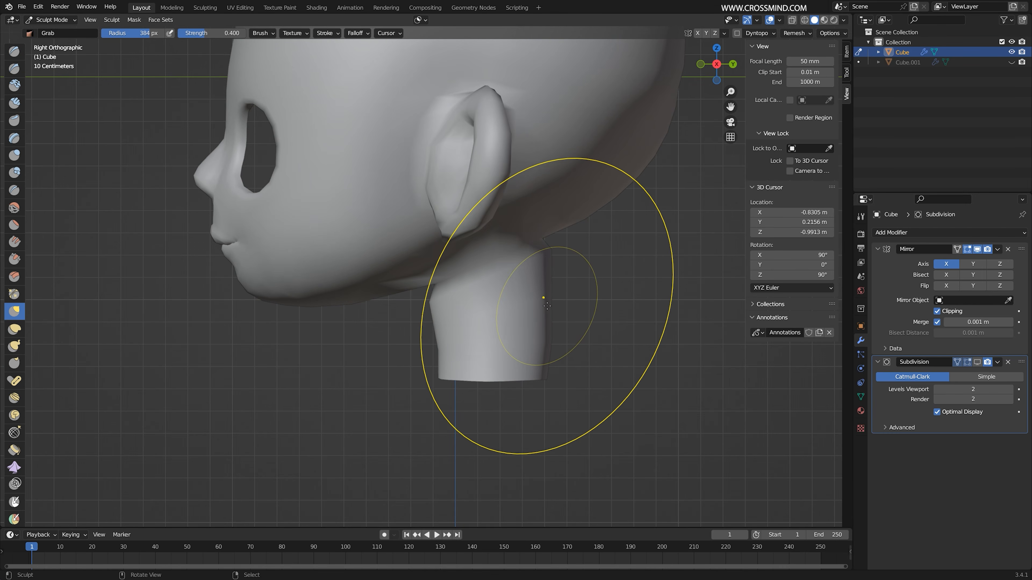
pyautogui.hotkey('ctrl', 'z')
pyautogui.press('Tab')
# Pull the back of the neck inward, and rotate and shift the neck's front edges forward with proportional editing
pyautogui.press('g')
pyautogui.click(530, 296)
pyautogui.rightClick(422, 349)
pyautogui.press('g')
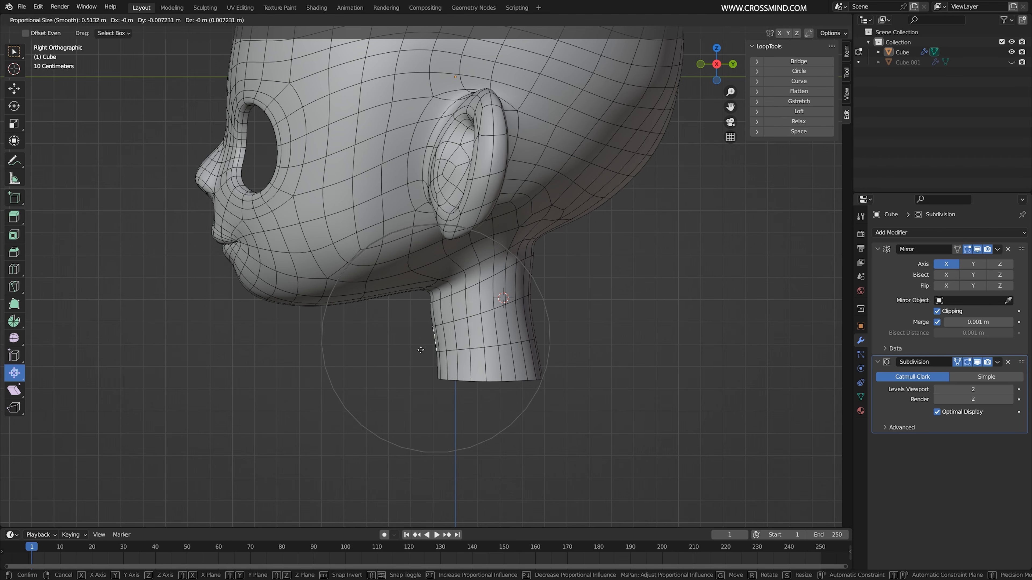
pyautogui.press('r')
pyautogui.click(421, 350)
pyautogui.press('r')
pyautogui.click(454, 365)
pyautogui.moveTo(406, 311); pyautogui.dragTo(404, 311, button='right')
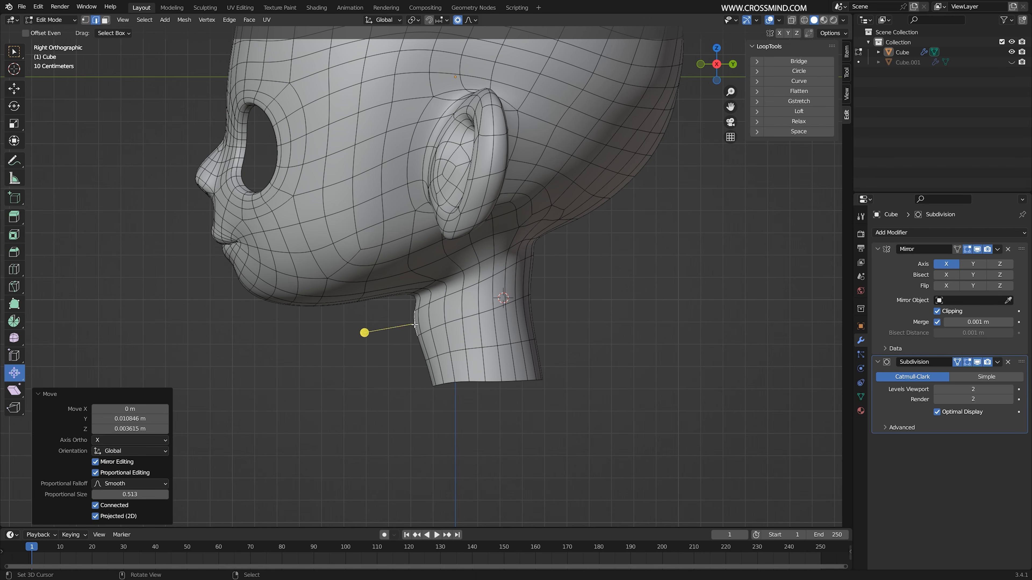
# Reposition the edges along the back of the neck, then rotate the rear edge and scale it to about 0.9
pyautogui.moveTo(573, 316); pyautogui.dragTo(571, 316, button='right')
pyautogui.moveTo(543, 236); pyautogui.dragTo(543, 237, button='right')
pyautogui.rightClick(530, 319)
pyautogui.press('r')
pyautogui.click(607, 329)
pyautogui.press('s')
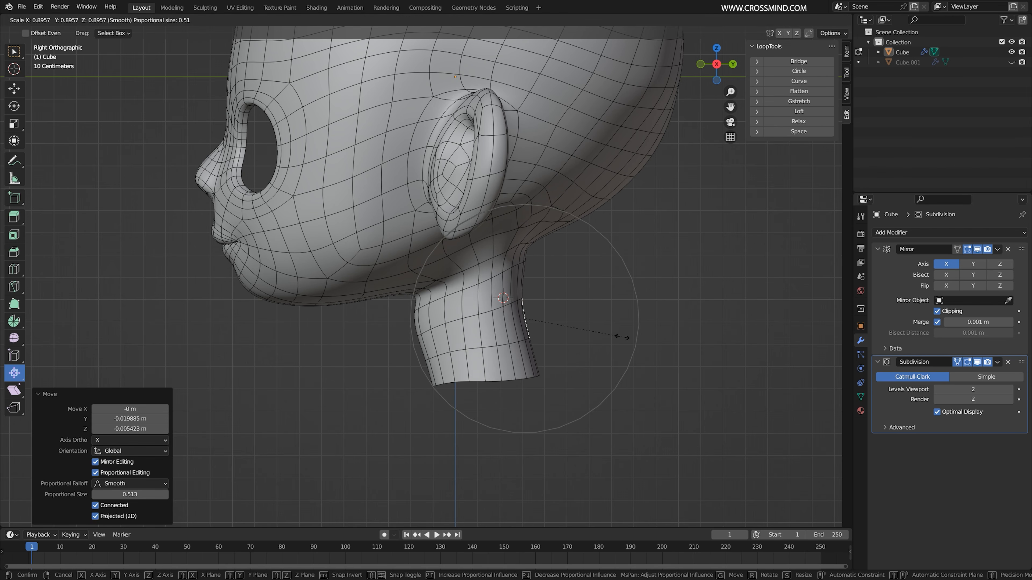
pyautogui.click(623, 337)
# In front view, select the edge at the side of the lower neck and rotate it to widen the base
pyautogui.moveTo(447, 337); pyautogui.dragTo(555, 325, button='middle')
pyautogui.keyDown('alt'); pyautogui.click(471, 359); pyautogui.keyUp('alt')
pyautogui.press('r')
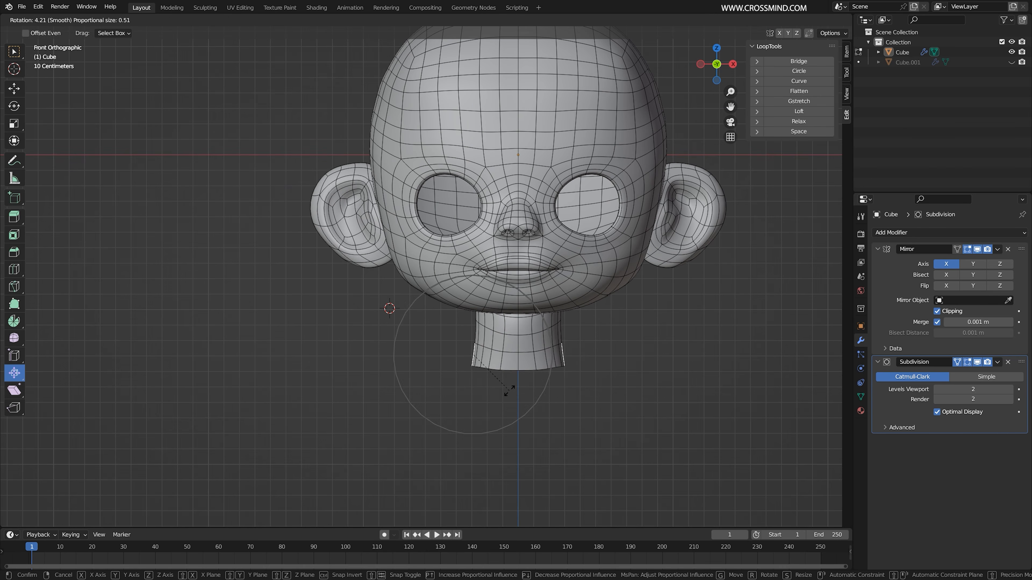
pyautogui.click(507, 402)
# Extrude the neck's bottom border loop about 0.0885 m downward and scale it by 1.453 to flare the base
pyautogui.keyDown('alt'); pyautogui.click(510, 370); pyautogui.keyUp('alt')
pyautogui.press('e')
pyautogui.click(561, 408)
pyautogui.press('s')
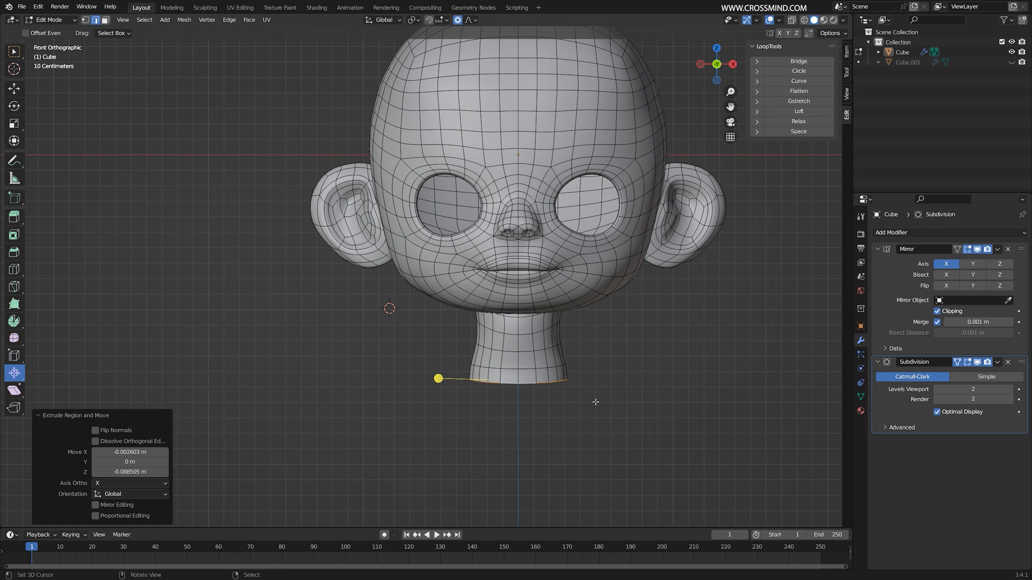
pyautogui.scroll(2, 596, 402)
pyautogui.press('s')
pyautogui.click(687, 402)
# In right side view, reposition and rescale the neck's bottom border loop with proportional editing
pyautogui.press('KP_3')
pyautogui.press('g')
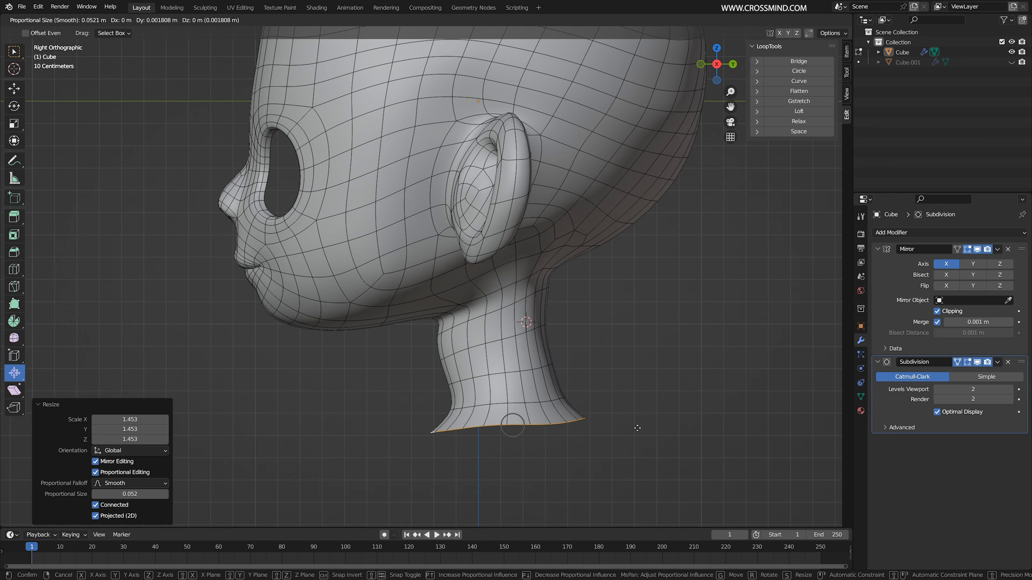
pyautogui.click(641, 425)
pyautogui.press('s')
pyautogui.click(623, 426)
pyautogui.press('g')
pyautogui.click(625, 424)
pyautogui.scroll(-4, 594, 404)
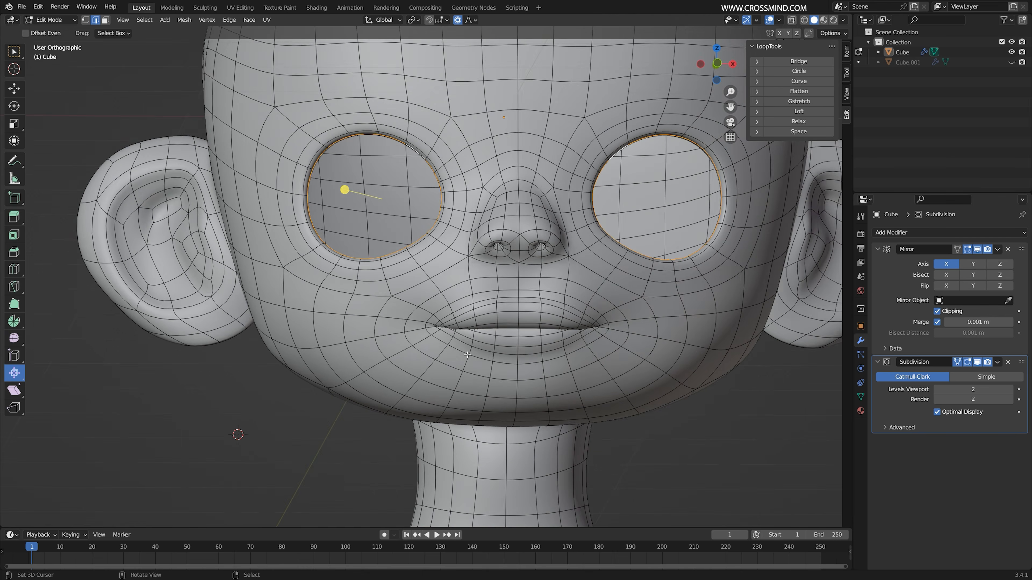
# Shift the edges below and beside the mouth corner, widening the proportional falloff to about 0.35 m for the corner edge
pyautogui.press('g')
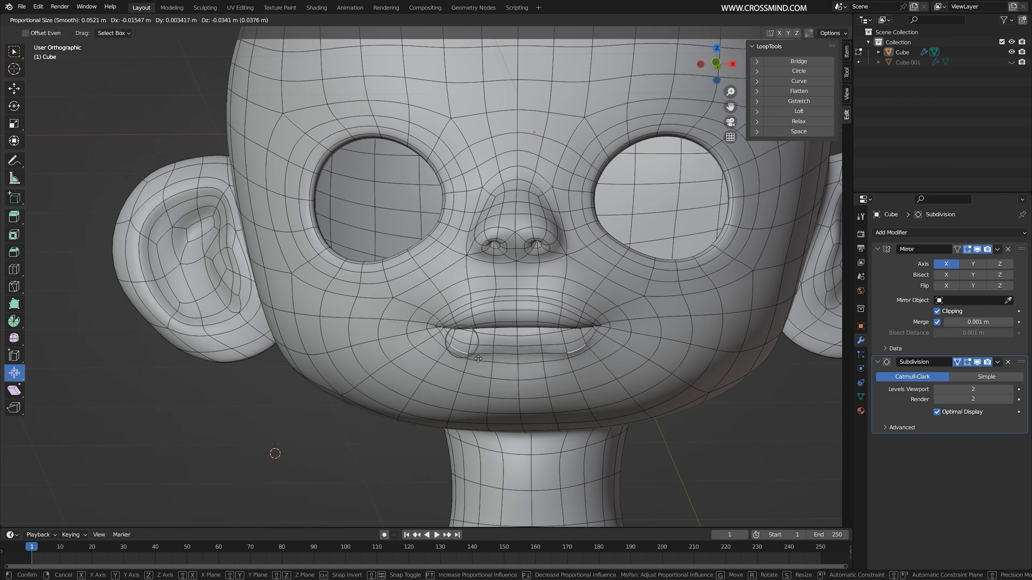
pyautogui.click(438, 368)
pyautogui.press('g')
pyautogui.scroll(-7, 416, 341)
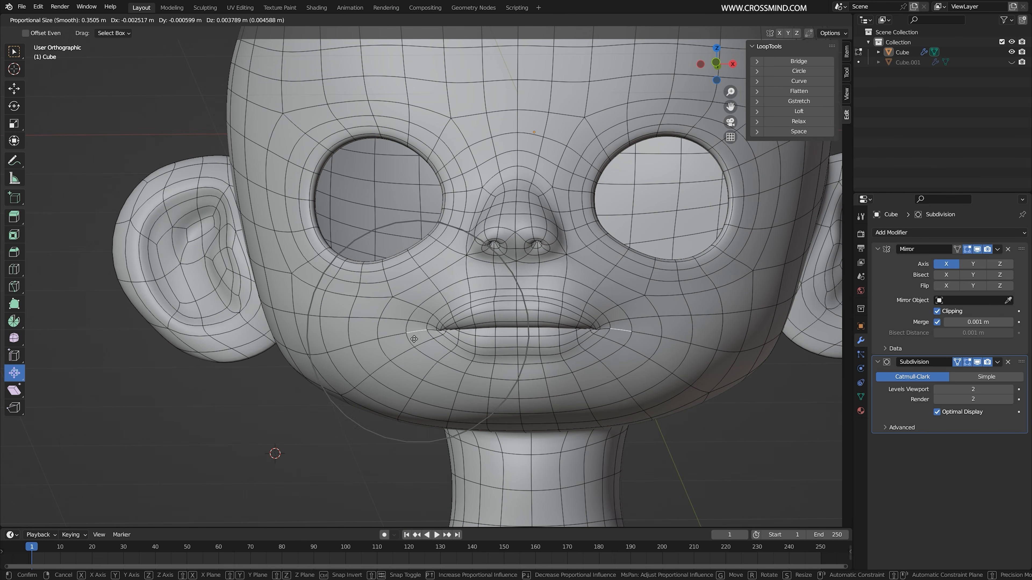
pyautogui.click(414, 339)
# In right side view, adjust the profile between the nose base and lips by moving their edges with proportional editing
pyautogui.keyDown('alt'); pyautogui.click(478, 307); pyautogui.keyUp('alt')
pyautogui.click(474, 306)
pyautogui.moveTo(474, 305); pyautogui.dragTo(463, 316, button='middle')
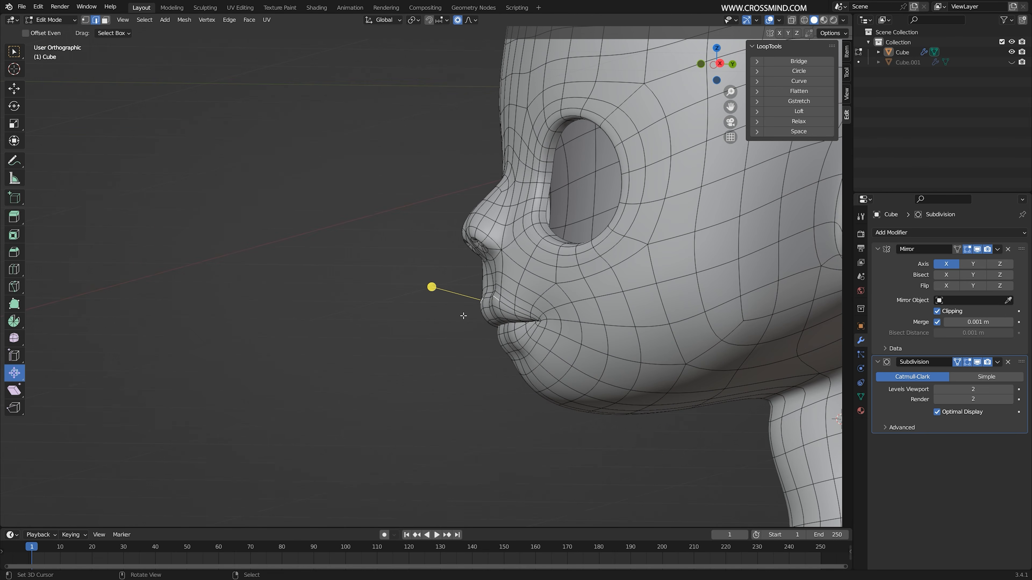
pyautogui.press('KP_3')
pyautogui.press('g')
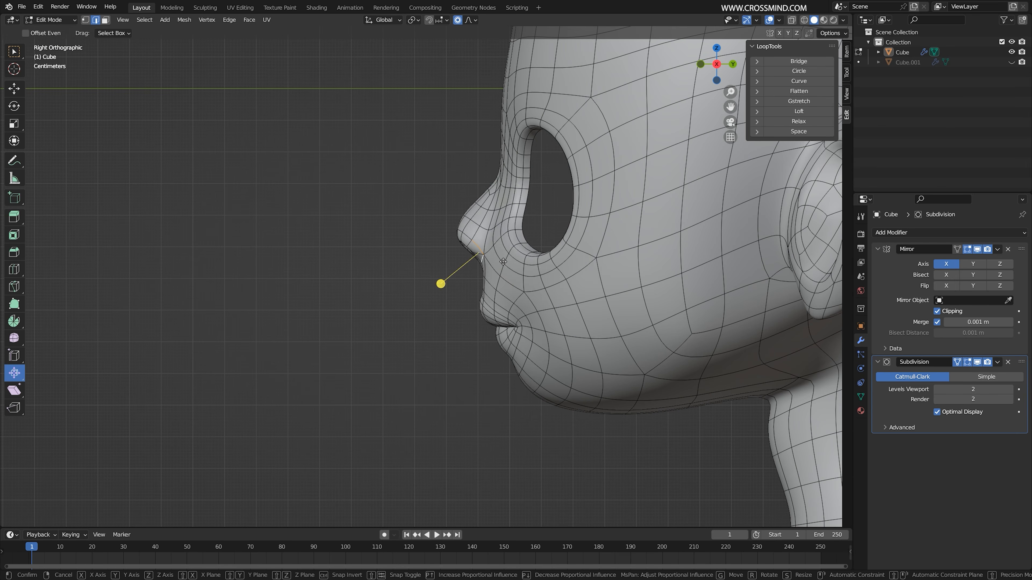
pyautogui.click(484, 323)
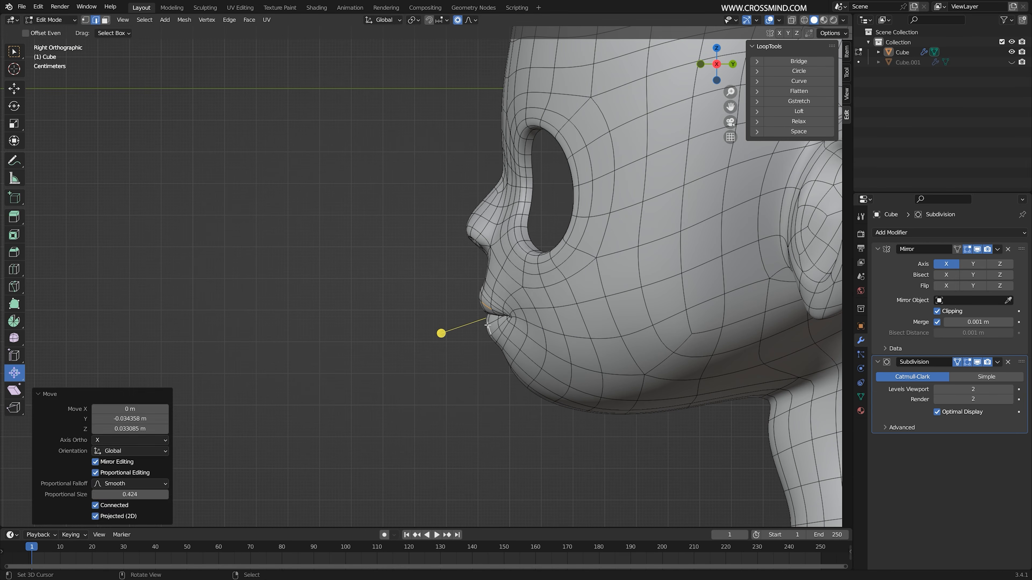
pyautogui.click(558, 323)
# Select the edges below the lower lip and along the jaw, rotate them about -9.54° and reposition them with proportional editing
pyautogui.press('r')
pyautogui.rightClick(690, 374)
pyautogui.click(507, 353)
pyautogui.keyDown('shift'); pyautogui.click(605, 384); pyautogui.keyUp('shift')
pyautogui.press('r')
pyautogui.scroll(-2, 626, 396)
pyautogui.click(666, 382)
pyautogui.press('g')
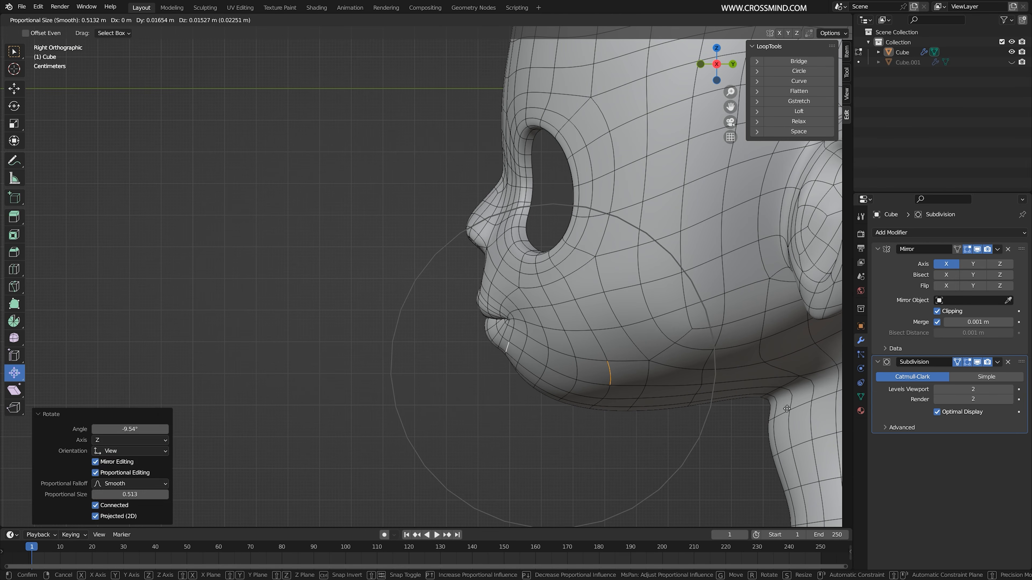
pyautogui.click(611, 370)
# Refine the nose tip's profile in side view by moving and rotating its edge with proportional editing
pyautogui.rightClick(466, 235)
pyautogui.press('g')
pyautogui.click(460, 234)
pyautogui.press('r')
pyautogui.click(623, 275)
pyautogui.rightClick(622, 275)
pyautogui.press('g')
pyautogui.click(613, 277)
# Orbit to a front perspective and reposition the edges around the lower cheek and jaw side
pyautogui.moveTo(614, 276); pyautogui.dragTo(733, 313, button='middle')
pyautogui.rightClick(467, 327)
pyautogui.press('g')
pyautogui.click(486, 350)
pyautogui.moveTo(440, 313); pyautogui.dragTo(438, 315, button='right')
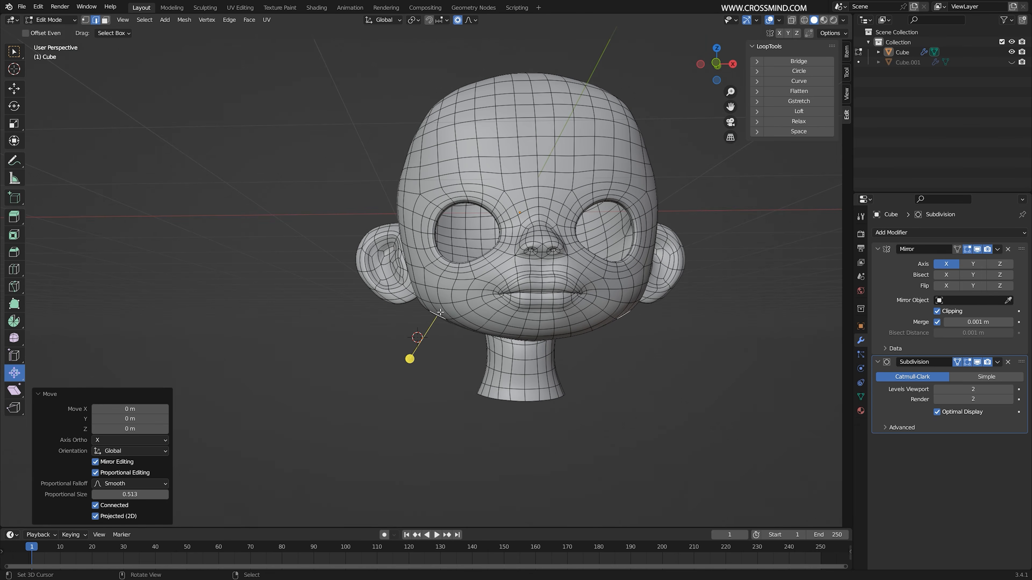
pyautogui.moveTo(441, 315); pyautogui.dragTo(365, 309, button='middle')
pyautogui.moveTo(523, 305); pyautogui.dragTo(520, 308, button='right')
# Preview the head without overlays, and undo the last two changes
pyautogui.hotkey('alt', 'shift', 'z')
pyautogui.moveTo(459, 204); pyautogui.dragTo(471, 334, button='middle')
pyautogui.hotkey('ctrl', 'z')
pyautogui.hotkey('ctrl', 'z')
pyautogui.keyDown('ctrl'); pyautogui.moveTo(471, 333); pyautogui.dragTo(497, 30, button='middle'); pyautogui.keyUp('ctrl')
pyautogui.hotkey('alt', 'shift', 'z')
pyautogui.press('Tab')
pyautogui.press('Tab')
# Select the edge at the upper lip and move it along the Y axis
pyautogui.rightClick(458, 314)
pyautogui.press('g')
pyautogui.moveTo(496, 317)
pyautogui.mouseDown(button='middle')
pyautogui.moveTo(458, 319)
pyautogui.moveTo(583, 254)
pyautogui.mouseUp(button='middle')
pyautogui.press('y')
pyautogui.press('y')
pyautogui.scroll(7, 473, 321)
pyautogui.click(474, 321)
# Switch to vertex selection, select two upper-lip vertices and move them along the Y axis
pyautogui.press('1')
pyautogui.rightClick(444, 310)
pyautogui.keyDown('shift'); pyautogui.rightClick(465, 274); pyautogui.keyUp('shift')
pyautogui.click(483, 283)
pyautogui.hotkey('alt', 'shift', 'z')
pyautogui.press('g')
pyautogui.press('y')
pyautogui.click(595, 252)
pyautogui.hotkey('alt', 'shift', 'z')
# Select the pair of vertices on the upper lip's ridge beneath the nose and pull them forward along the Y axis
pyautogui.scroll(2, 491, 350)
pyautogui.rightClick(493, 354)
pyautogui.keyDown('shift'); pyautogui.rightClick(492, 341); pyautogui.keyUp('shift')
pyautogui.press('g')
pyautogui.press('y')
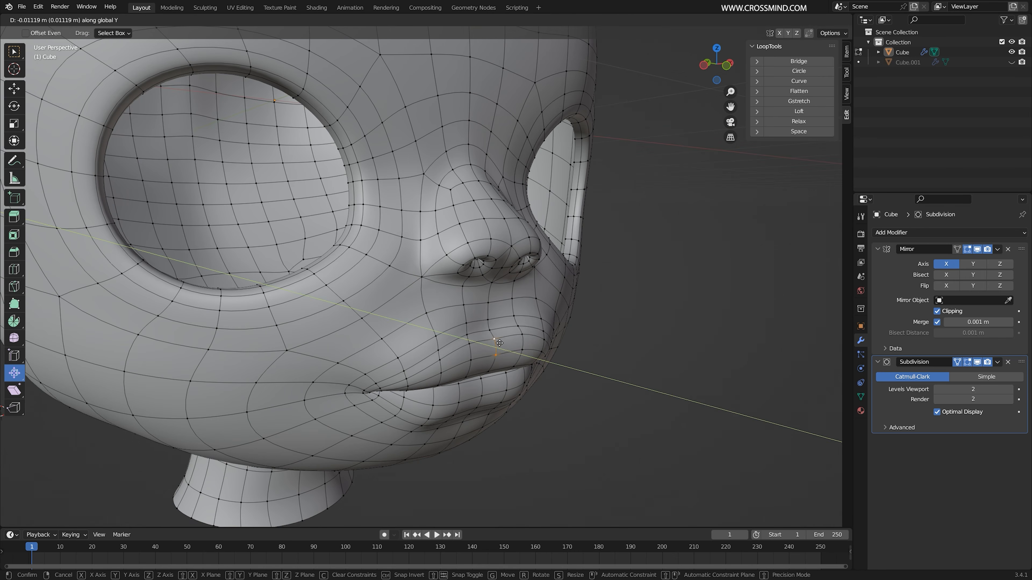
pyautogui.click(499, 348)
# Pull the neighbouring pair of upper-lip vertices forward about 0.0266 m along Y, and preview the face without overlays
pyautogui.rightClick(472, 359)
pyautogui.keyDown('shift'); pyautogui.rightClick(471, 350); pyautogui.keyUp('shift')
pyautogui.click(479, 356)
pyautogui.scroll(-4, 386, 345)
pyautogui.moveTo(479, 355); pyautogui.dragTo(439, 337, button='middle')
pyautogui.hotkey('alt', 'shift', 'z')
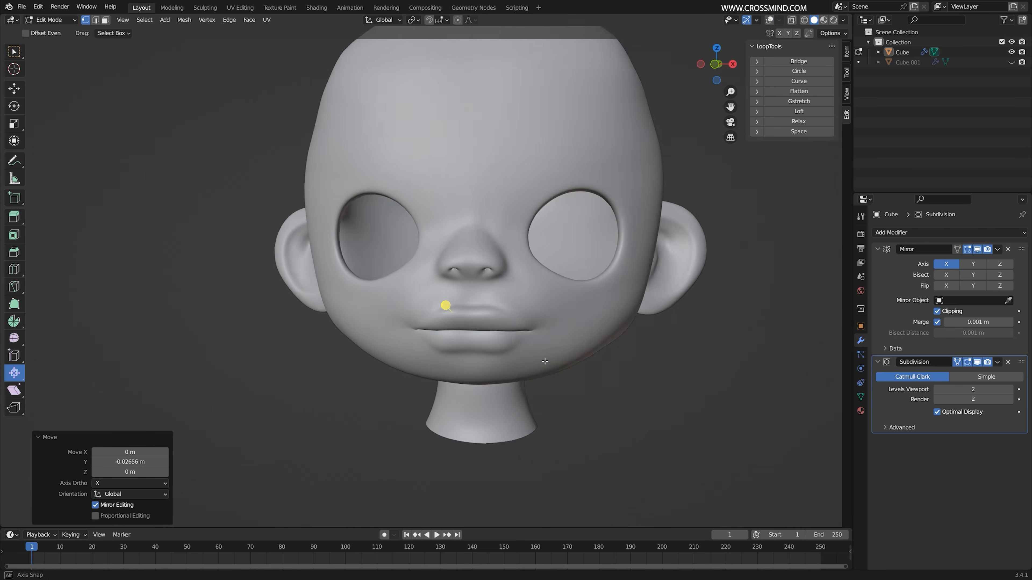
# Lower the upper lip's bottom-edge vertices about 0.016 m along Z, and the centre ridge vertex about 0.0132 m
pyautogui.hotkey('alt', 'shift', 'z')
pyautogui.scroll(2, 455, 337)
pyautogui.rightClick(513, 336)
pyautogui.click(506, 321)
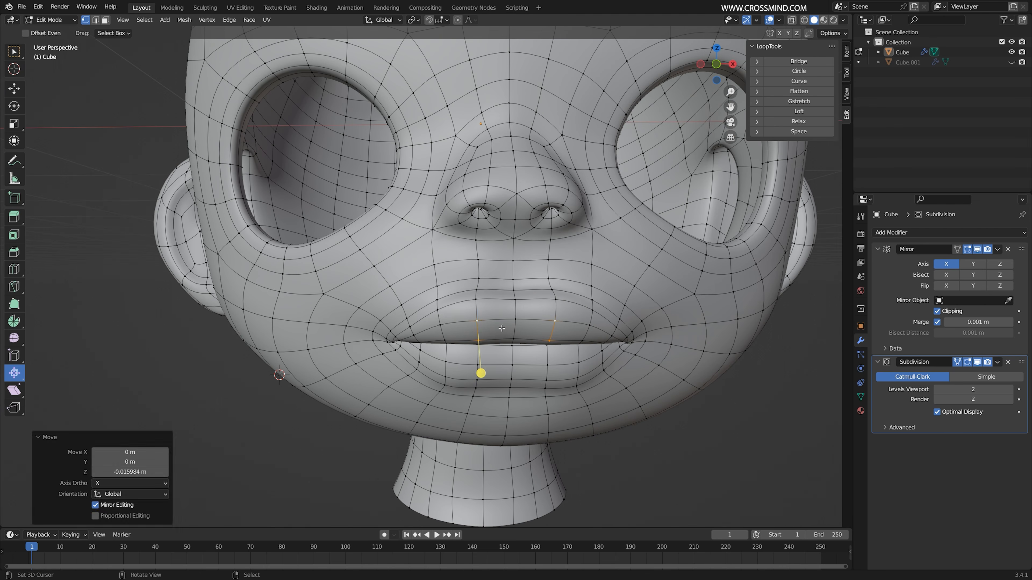
pyautogui.keyDown('alt'); pyautogui.rightClick(476, 301); pyautogui.keyUp('alt')
pyautogui.press('g')
pyautogui.press('y')
pyautogui.click(534, 258)
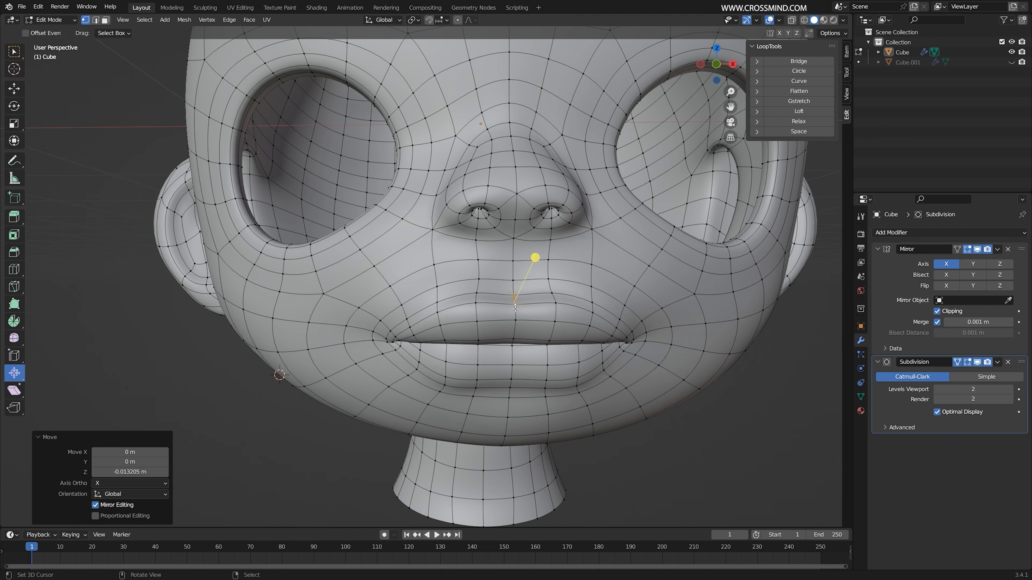
# Select two vertices near the mouth corner and move them along the Y axis to refine the lip contour
pyautogui.moveTo(535, 258); pyautogui.dragTo(516, 244, button='middle')
pyautogui.rightClick(415, 337)
pyautogui.keyDown('shift'); pyautogui.rightClick(408, 320); pyautogui.keyUp('shift')
pyautogui.press('g')
pyautogui.press('y')
pyautogui.click(394, 337)
# Select the lower-lip vertices toward the mouth corner and reposition them
pyautogui.rightClick(377, 345)
pyautogui.scroll(-2, 386, 345)
pyautogui.moveTo(388, 345); pyautogui.dragTo(427, 383, button='middle')
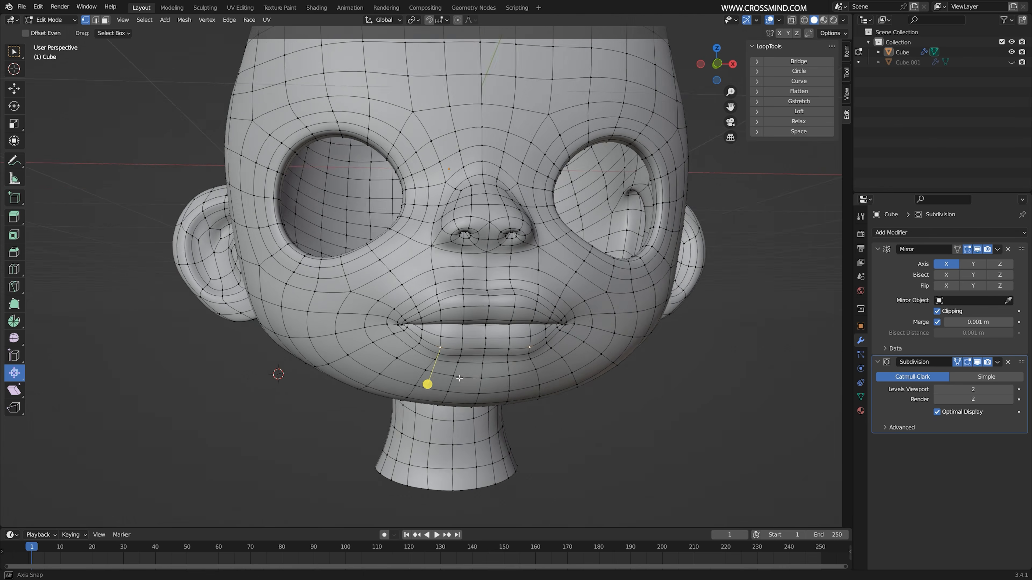
pyautogui.keyDown('shift'); pyautogui.rightClick(370, 328); pyautogui.keyUp('shift')
pyautogui.scroll(5, 406, 330)
pyautogui.moveTo(422, 325); pyautogui.dragTo(492, 350, button='middle')
pyautogui.press('g')
pyautogui.click(510, 358)
# Nudge the vertices around the mouth corner and turn off the Subdivision modifier's viewport display to edit the base cage
pyautogui.rightClick(503, 329)
pyautogui.press('g')
pyautogui.click(508, 335)
pyautogui.click(977, 362)
pyautogui.moveTo(577, 342); pyautogui.dragTo(557, 337, button='middle')
pyautogui.press('g')
pyautogui.click(562, 336)
# Select the next lip vertex on the unsubdivided cage and reposition it in two moves
pyautogui.moveTo(491, 328)
pyautogui.mouseDown(button='middle')
pyautogui.moveTo(508, 338)
pyautogui.moveTo(500, 366)
pyautogui.moveTo(522, 421)
pyautogui.moveTo(478, 407)
pyautogui.moveTo(614, 339)
pyautogui.moveTo(581, 321)
pyautogui.moveTo(549, 329)
pyautogui.moveTo(557, 319)
pyautogui.moveTo(581, 323)
pyautogui.moveTo(474, 329)
pyautogui.mouseUp(button='middle')
pyautogui.rightClick(468, 336)
pyautogui.press('g')
pyautogui.click(489, 344)
pyautogui.press('g')
pyautogui.click(481, 403)
# Select another vertex around the lips and refine its position on the unsubdivided cage
pyautogui.rightClick(510, 325)
pyautogui.press('g')
pyautogui.click(511, 325)
pyautogui.scroll(3, 603, 335)
pyautogui.press('g')
pyautogui.click(594, 306)
# Move one more vertex near the mouth corner and turn the Subdivision modifier's viewport display back on
pyautogui.scroll(-6, 651, 312)
pyautogui.rightClick(572, 346)
pyautogui.press('g')
pyautogui.click(569, 326)
pyautogui.scroll(-2, 557, 319)
pyautogui.click(977, 364)
# Switch to face selection, then rotate and move the upper-lip face near the mouth corner
pyautogui.rightClick(622, 315)
pyautogui.press('3')
pyautogui.rightClick(602, 311)
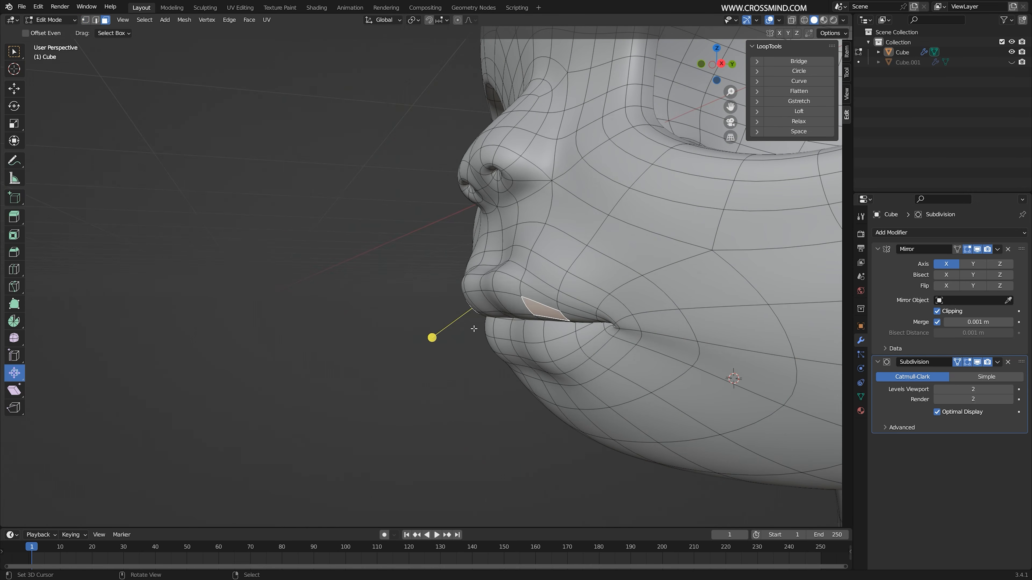
pyautogui.press('r')
pyautogui.click(479, 338)
pyautogui.press('g')
pyautogui.click(523, 357)
# Select the lower-lip face near the mouth corner, then move and rotate it to reshape the lip
pyautogui.rightClick(633, 346)
pyautogui.moveTo(523, 358); pyautogui.dragTo(487, 374, button='middle')
pyautogui.press('g')
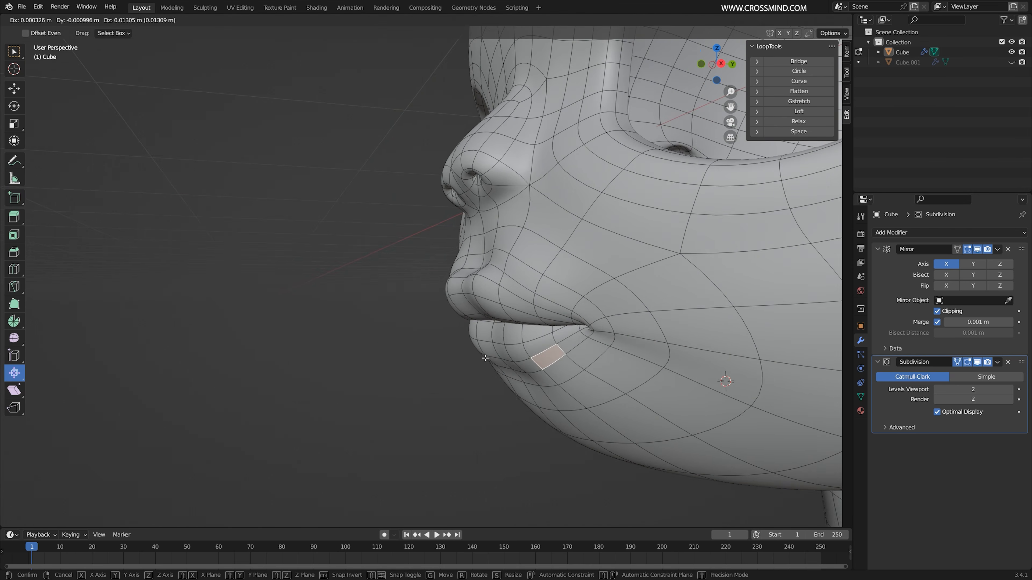
pyautogui.click(485, 358)
pyautogui.press('r')
pyautogui.click(544, 339)
pyautogui.press('r')
# Switch to edge selection and move a lower-lip edge near the mouth corner
pyautogui.moveTo(528, 346)
pyautogui.mouseDown(button='middle')
pyautogui.moveTo(594, 362)
pyautogui.moveTo(522, 359)
pyautogui.mouseUp(button='middle')
pyautogui.click(595, 362)
pyautogui.rightClick(548, 358)
pyautogui.press('2')
pyautogui.press('g')
pyautogui.click(532, 365)
# Switch to face selection, then move and rotate the face below the lower lip
pyautogui.press('3')
pyautogui.rightClick(555, 403)
pyautogui.moveTo(585, 404)
pyautogui.mouseDown(button='middle')
pyautogui.moveTo(508, 427)
pyautogui.moveTo(585, 415)
pyautogui.moveTo(516, 413)
pyautogui.mouseUp(button='middle')
pyautogui.press('g')
pyautogui.click(501, 438)
pyautogui.press('r')
pyautogui.click(606, 411)
# Check the head outside Edit Mode, return to editing and adjust an edge near the mouth
pyautogui.hotkey('ctrl', 'Tab')
pyautogui.moveTo(406, 366); pyautogui.dragTo(506, 346, button='middle')
pyautogui.press('Tab')
pyautogui.scroll(3, 508, 346)
pyautogui.press('2')
pyautogui.moveTo(508, 386); pyautogui.dragTo(551, 393, button='middle')
pyautogui.click(550, 401)
# Turn off the Subdivision modifier's viewport display and move a vertex at the mouth corner
pyautogui.click(976, 362)
pyautogui.moveTo(625, 372); pyautogui.dragTo(651, 368, button='middle')
pyautogui.press('1')
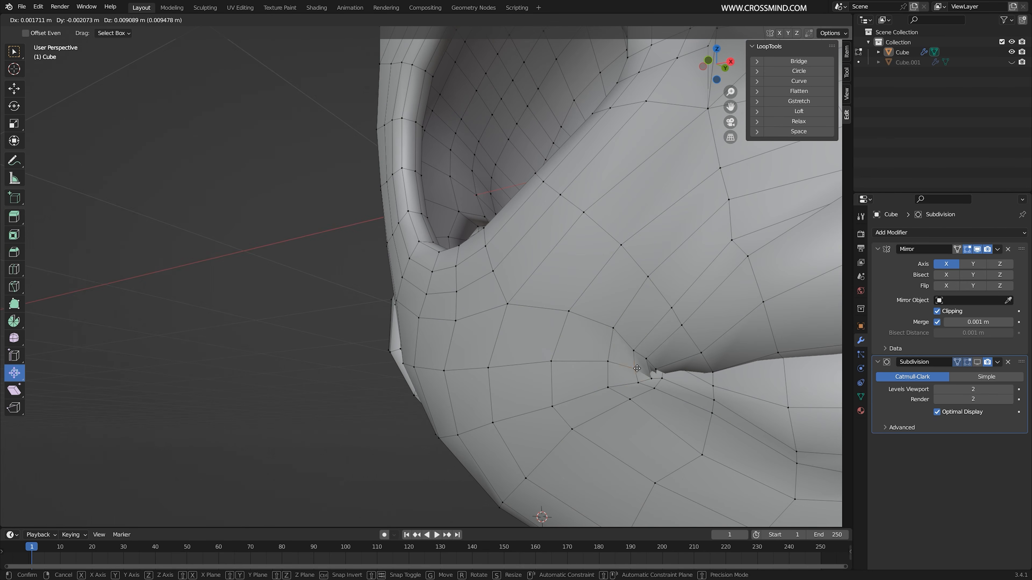
pyautogui.click(637, 369)
# Turn the Subdivision modifier's viewport display back on and further reposition the mouth-corner vertex
pyautogui.hotkey('shift', 'z')
pyautogui.hotkey('shift', 'z')
pyautogui.press('g')
pyautogui.rightClick(737, 380)
pyautogui.moveTo(737, 380)
pyautogui.mouseDown(button='middle')
pyautogui.moveTo(780, 382)
pyautogui.moveTo(655, 386)
pyautogui.moveTo(772, 396)
pyautogui.moveTo(829, 382)
pyautogui.mouseUp(button='middle')
pyautogui.click(977, 362)
pyautogui.press('g')
pyautogui.click(655, 385)
pyautogui.rightClick(666, 401)
# Grow the mouth-corner selection by two levels and smooth its vertices with a smoothing value of 0.859
pyautogui.scroll(-3, 772, 396)
pyautogui.scroll(-1, 829, 382)
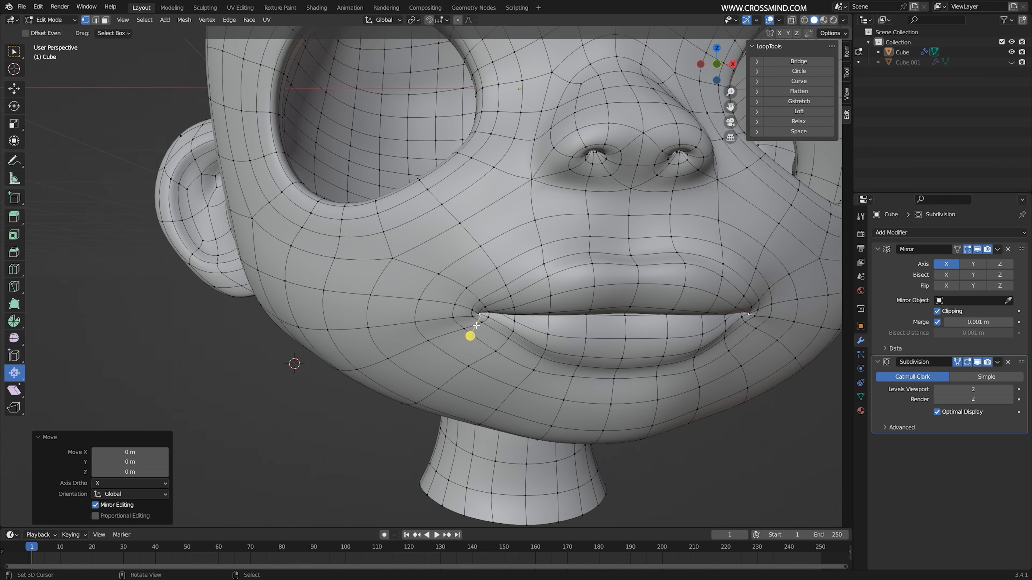
pyautogui.press('ctrl+KP_Add')
pyautogui.press('ctrl+KP_Add')
pyautogui.moveTo(526, 314); pyautogui.dragTo(534, 313)
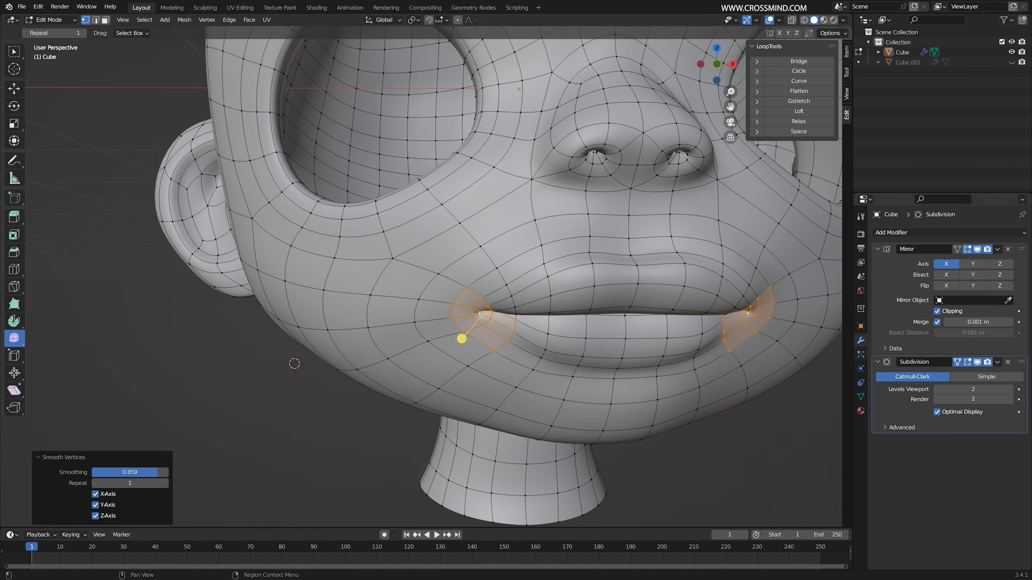
# On the unsubdivided cage, move two vertices above the upper lip along Z in two passes, then restore the Subdivision display
pyautogui.click(977, 362)
pyautogui.scroll(-1, 569, 285)
pyautogui.keyDown('shift'); pyautogui.moveTo(585, 265); pyautogui.dragTo(545, 337, button='middle'); pyautogui.keyUp('shift')
pyautogui.rightClick(553, 309)
pyautogui.keyDown('shift'); pyautogui.rightClick(553, 289); pyautogui.keyUp('shift')
pyautogui.press('g')
pyautogui.press('z')
pyautogui.click(557, 298)
pyautogui.press('g')
pyautogui.press('z')
pyautogui.click(526, 308)
pyautogui.click(976, 362)
# Add a centered edge loop around the lips and move it about 0.0024 m along Y
pyautogui.hotkey('ctrl', 'r')
pyautogui.click(571, 346)
pyautogui.rightClick(570, 346)
pyautogui.press('g')
pyautogui.press('y')
pyautogui.click(549, 338)
pyautogui.hotkey('shift', 'alt', 'z')
pyautogui.scroll(-3, 549, 337)
pyautogui.hotkey('shift', 'alt', 'z')
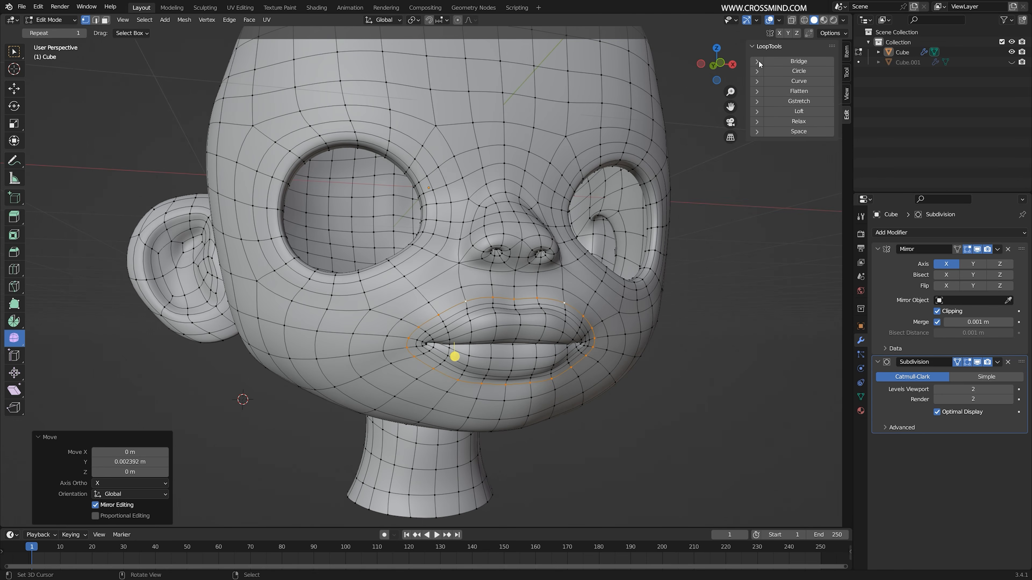
# Select an edge loop around the lips, expand the selection and smooth it, then save the file
pyautogui.keyDown('alt'); pyautogui.click(452, 314); pyautogui.keyUp('alt')
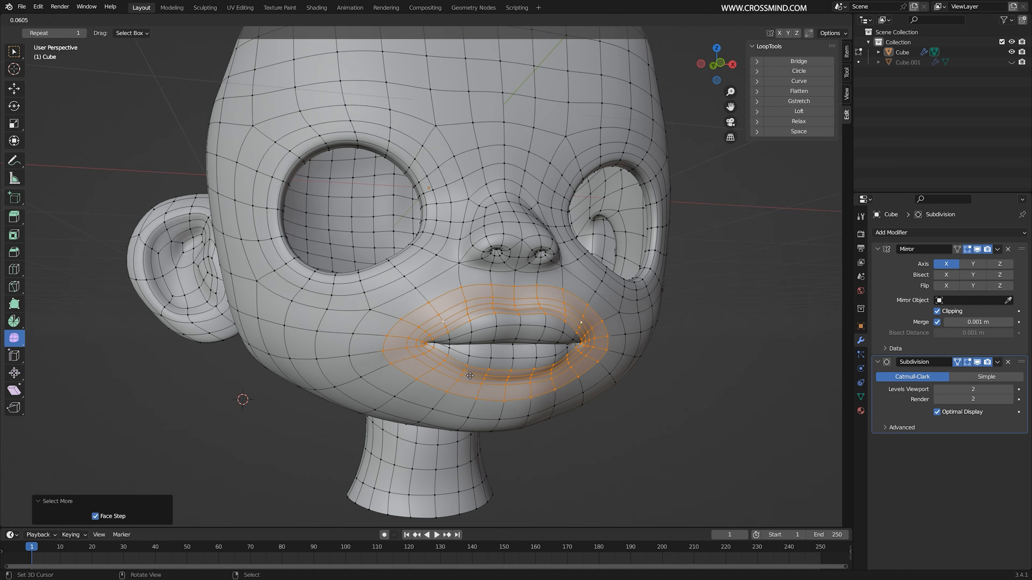
pyautogui.moveTo(552, 401); pyautogui.dragTo(531, 391)
pyautogui.click(977, 362)
pyautogui.scroll(-2, 544, 346)
pyautogui.moveTo(545, 342); pyautogui.dragTo(508, 352, button='middle')
pyautogui.hotkey('shift', 'alt', 'z')
pyautogui.hotkey('ctrl', 's')
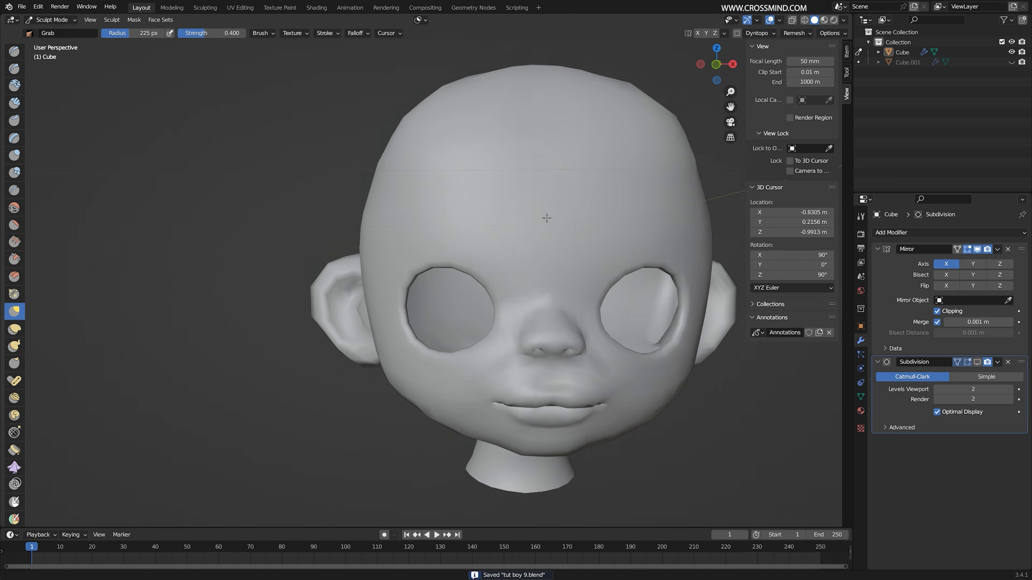
# Restore the Subdivision display, return to Edit Mode and move a vertex on the lower jaw contour outward
pyautogui.click(977, 362)
pyautogui.moveTo(529, 325)
pyautogui.mouseDown(button='middle')
pyautogui.moveTo(601, 325)
pyautogui.moveTo(528, 325)
pyautogui.mouseUp(button='middle')
pyautogui.press('Tab')
pyautogui.scroll(2, 447, 333)
pyautogui.keyDown('shift'); pyautogui.moveTo(447, 365); pyautogui.dragTo(467, 285, button='middle'); pyautogui.keyUp('shift')
pyautogui.rightClick(409, 318)
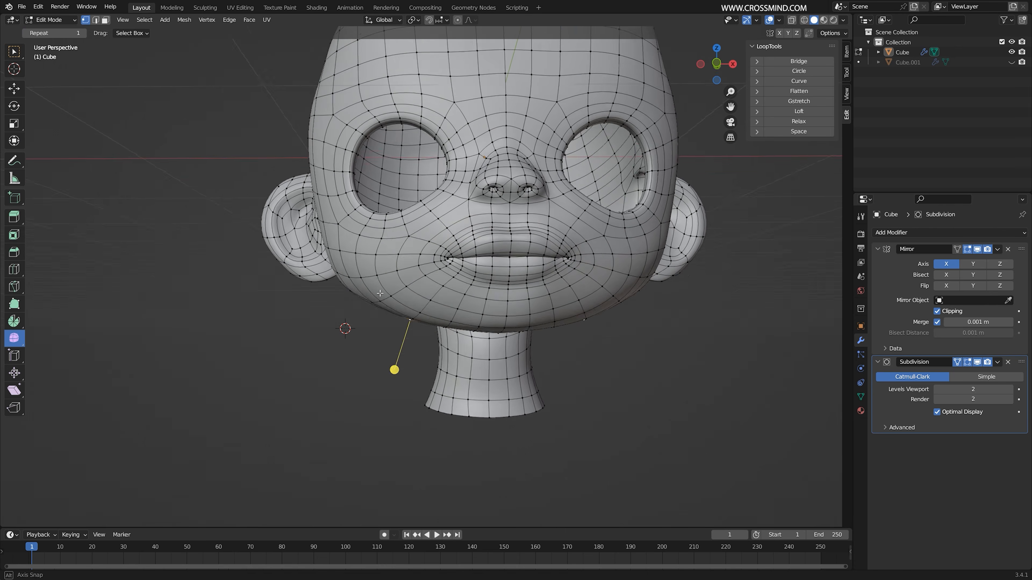
pyautogui.moveTo(408, 317); pyautogui.dragTo(373, 321, button='middle')
pyautogui.press('g')
pyautogui.click(324, 313)
# Refine the jaw contour by moving its vertex further from another view angle
pyautogui.scroll(-2, 447, 333)
pyautogui.press('g')
pyautogui.click(516, 345)
pyautogui.moveTo(516, 346); pyautogui.dragTo(454, 350, button='middle')
pyautogui.press('g')
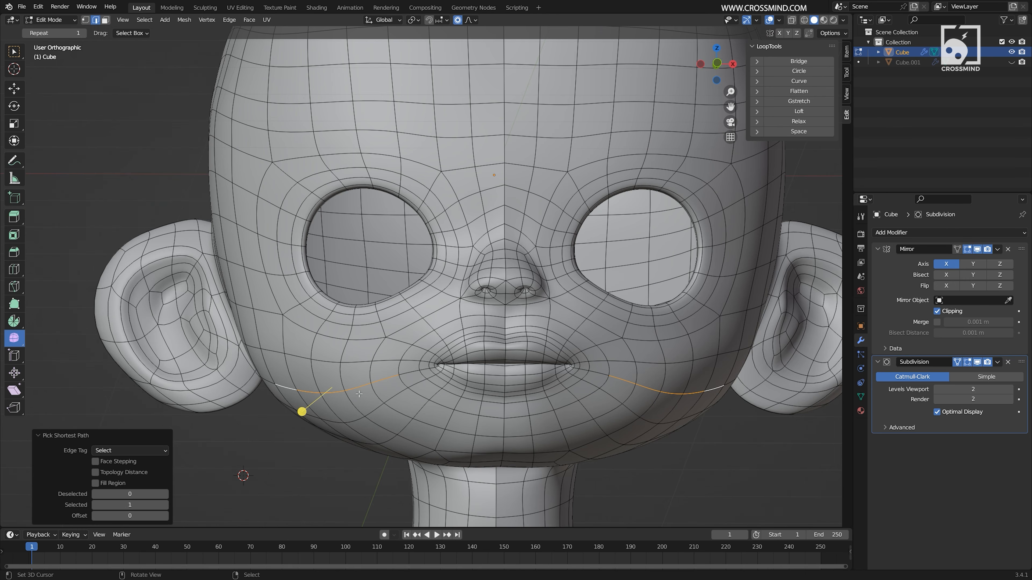
# Undo the last edge-path selection and re-select the edge path running across the cheek beside the mouth corner
pyautogui.hotkey('ctrl', 'z')
pyautogui.hotkey('ctrl', 'z')
pyautogui.moveTo(359, 394); pyautogui.dragTo(380, 394, button='middle')
pyautogui.rightClick(384, 381)
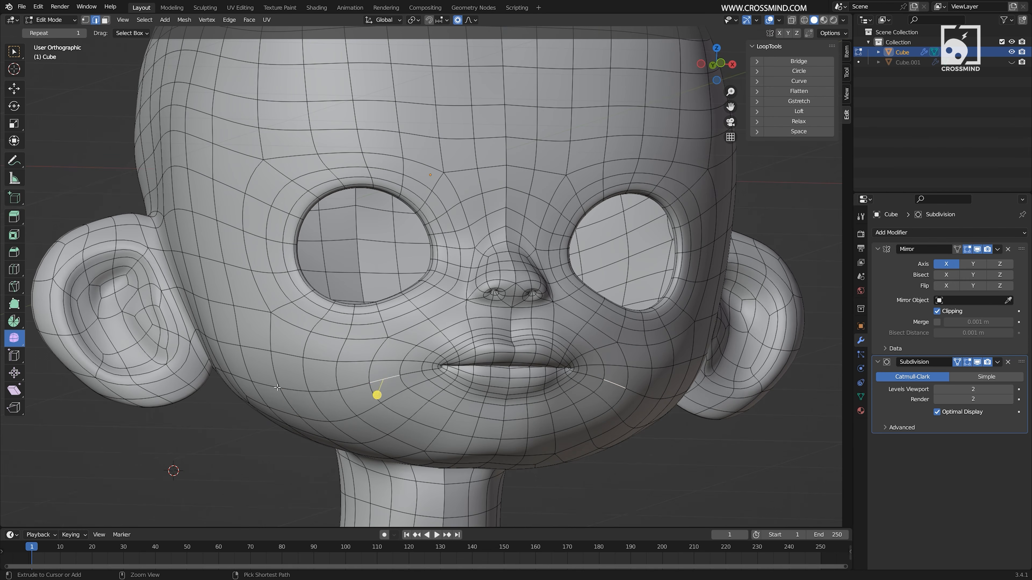
pyautogui.keyDown('ctrl'); pyautogui.rightClick(266, 389); pyautogui.keyUp('ctrl')
pyautogui.moveTo(281, 390); pyautogui.dragTo(273, 391, button='middle')
# Slide the selected cheek edges toward the jaw with proportional editing, using a reduced influence radius
pyautogui.press('g')
pyautogui.press('g')
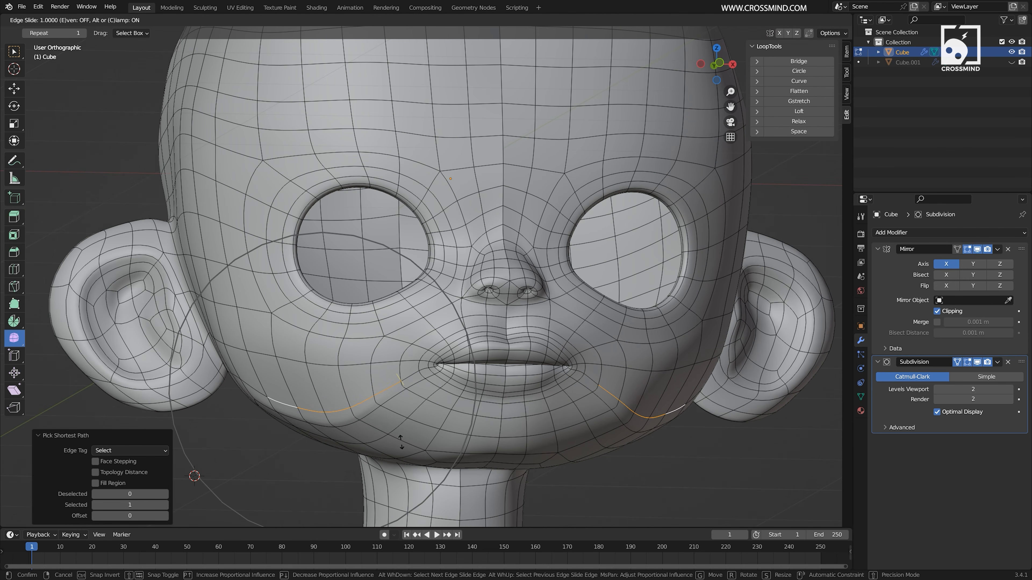
pyautogui.click(297, 410)
pyautogui.press('g')
pyautogui.scroll(6, 380, 420)
pyautogui.press('g')
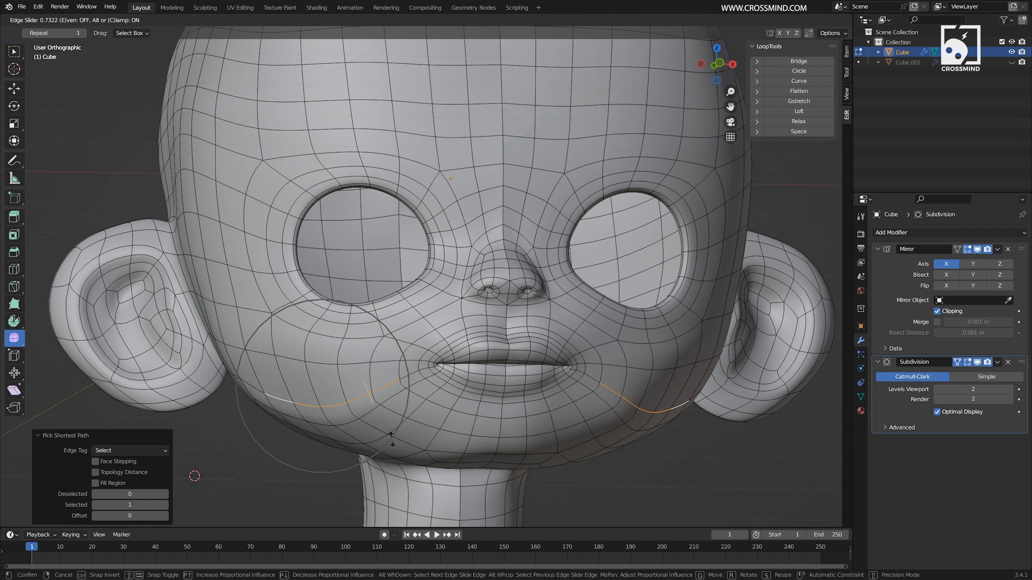
pyautogui.press('g')
pyautogui.click(374, 425)
# Pick a shortest path of edges along the lower cheek and move it with proportional editing
pyautogui.moveTo(374, 426); pyautogui.dragTo(327, 451, button='middle')
pyautogui.scroll(-1, 317, 426)
pyautogui.keyDown('ctrl'); pyautogui.rightClick(317, 423); pyautogui.keyUp('ctrl')
pyautogui.press('g')
pyautogui.click(321, 443)
# Lower the mouth corner about 0.037 m with a 0.29 m proportional radius and rotate it
pyautogui.click(426, 350)
pyautogui.moveTo(447, 370); pyautogui.dragTo(444, 381, button='middle')
pyautogui.press('g')
pyautogui.click(444, 391)
pyautogui.press('r')
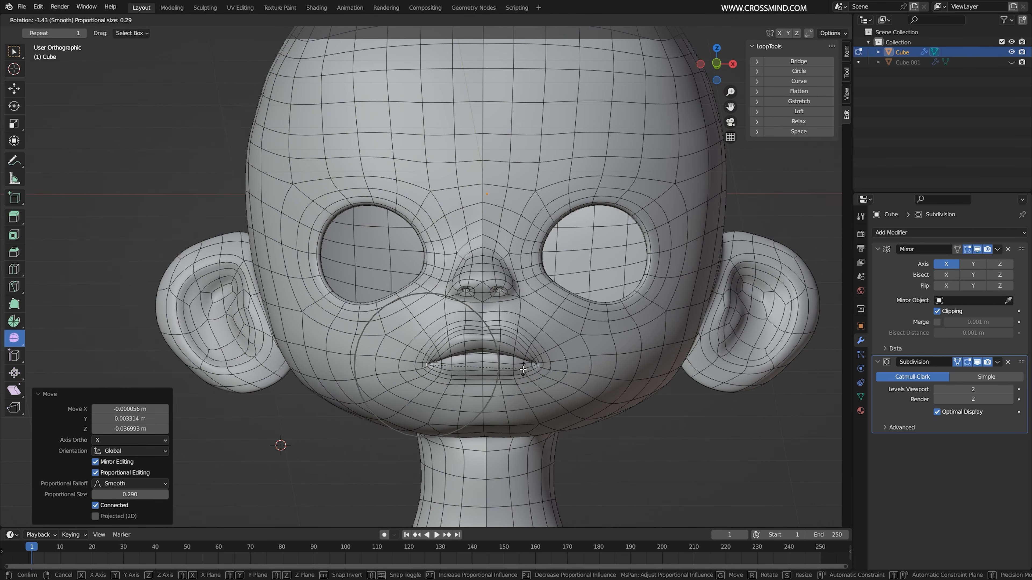
pyautogui.click(523, 366)
# Refine the mouth corner with another rotation and move, judging the shape with overlays hidden
pyautogui.hotkey('shift', 'alt', 'z')
pyautogui.moveTo(524, 367); pyautogui.dragTo(711, 112, button='middle')
pyautogui.click(511, 322)
pyautogui.press('r')
pyautogui.press('g')
pyautogui.click(535, 348)
pyautogui.scroll(2, 651, 81)
pyautogui.hotkey('shift', 'alt', 'z')
# Select the upper-lip edge beside the center and move it slightly with a 0.2394 m proportional radius
pyautogui.scroll(1, 711, 112)
pyautogui.click(423, 316)
pyautogui.moveTo(447, 337); pyautogui.dragTo(463, 353, button='middle')
pyautogui.press('g')
pyautogui.scroll(2, 462, 351)
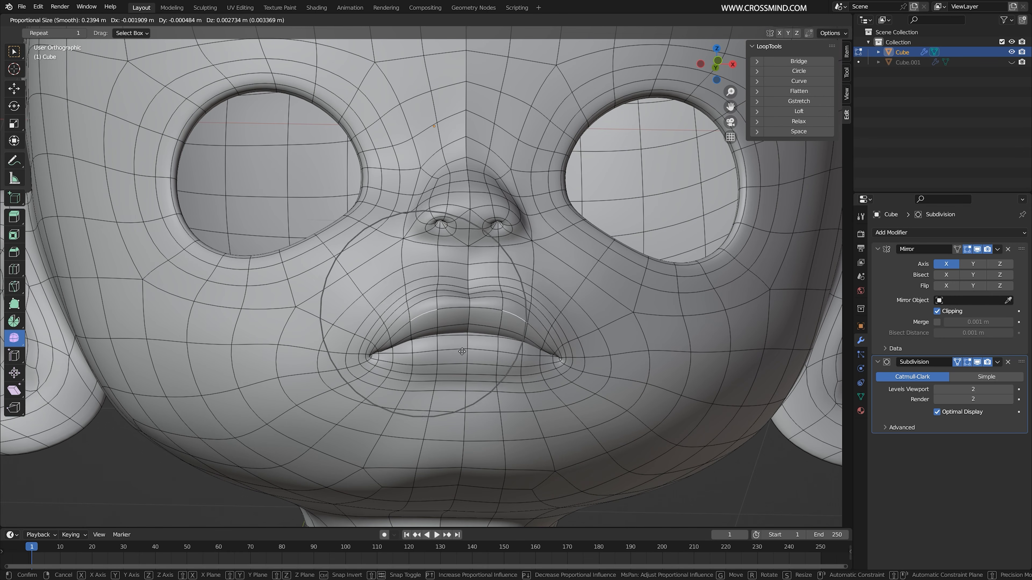
pyautogui.click(471, 348)
# Try to move an edge on the lower lip with a 0.0521 m proportional radius and undo the change
pyautogui.rightClick(450, 350)
pyautogui.press('g')
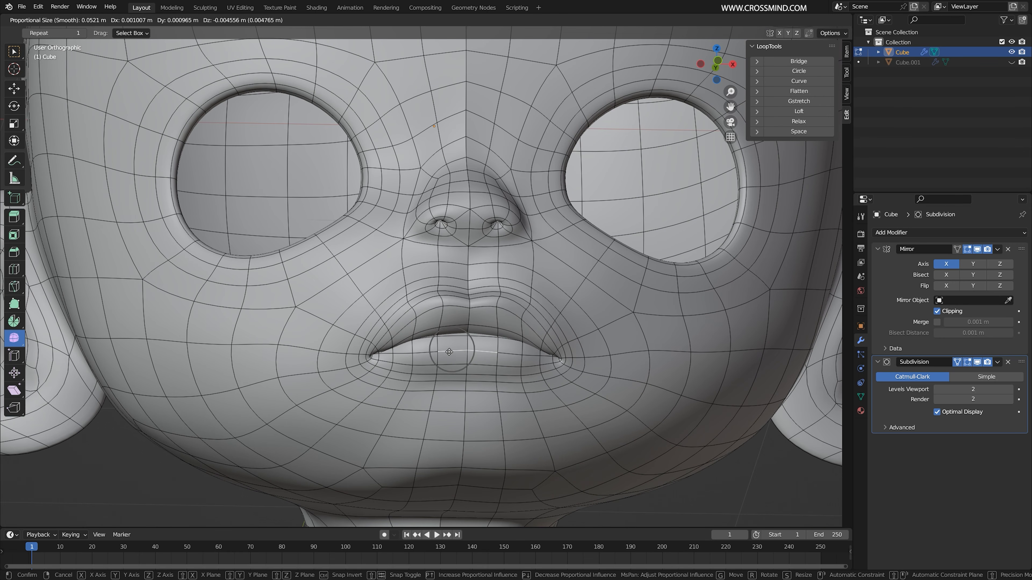
pyautogui.click(450, 352)
pyautogui.hotkey('shift', 'alt', 'z')
pyautogui.scroll(-2, 488, 412)
pyautogui.moveTo(489, 412); pyautogui.dragTo(472, 362, button='middle')
pyautogui.hotkey('ctrl', 'z')
pyautogui.hotkey('ctrl', 'z')
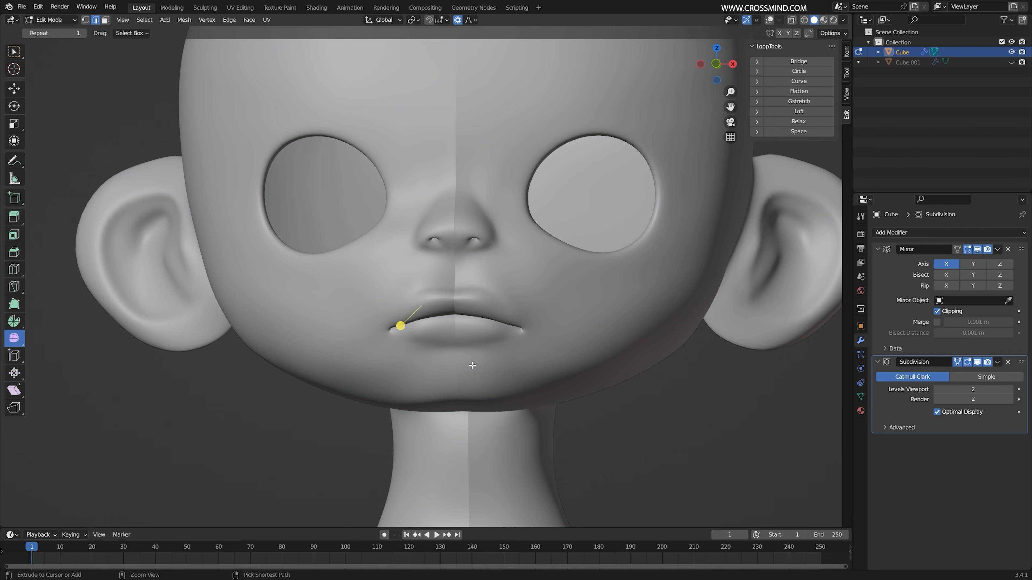
# Show the overlays again and reposition the upper-lip edges one by one toward the mouth corner with a 0.052 m proportional radius
pyautogui.scroll(2, 468, 360)
pyautogui.click(767, 22)
pyautogui.click(450, 340)
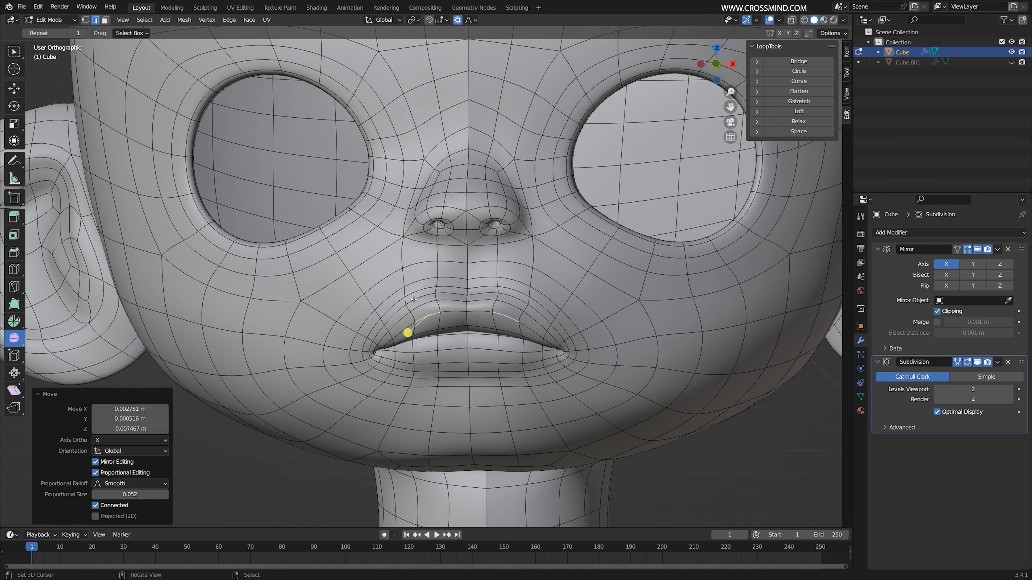
pyautogui.rightClick(407, 304)
pyautogui.click(415, 303)
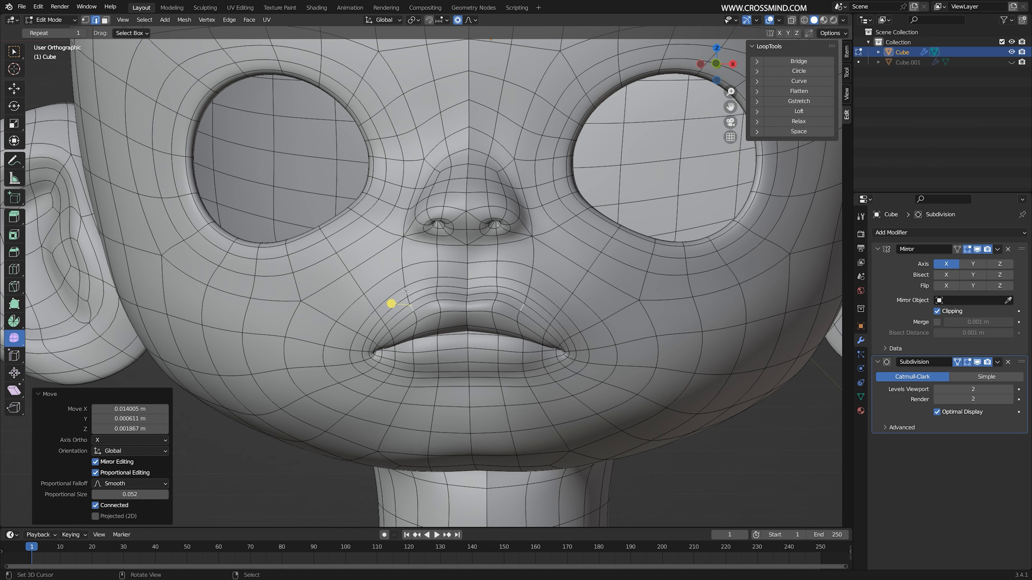
pyautogui.moveTo(405, 291); pyautogui.dragTo(389, 329, button='middle')
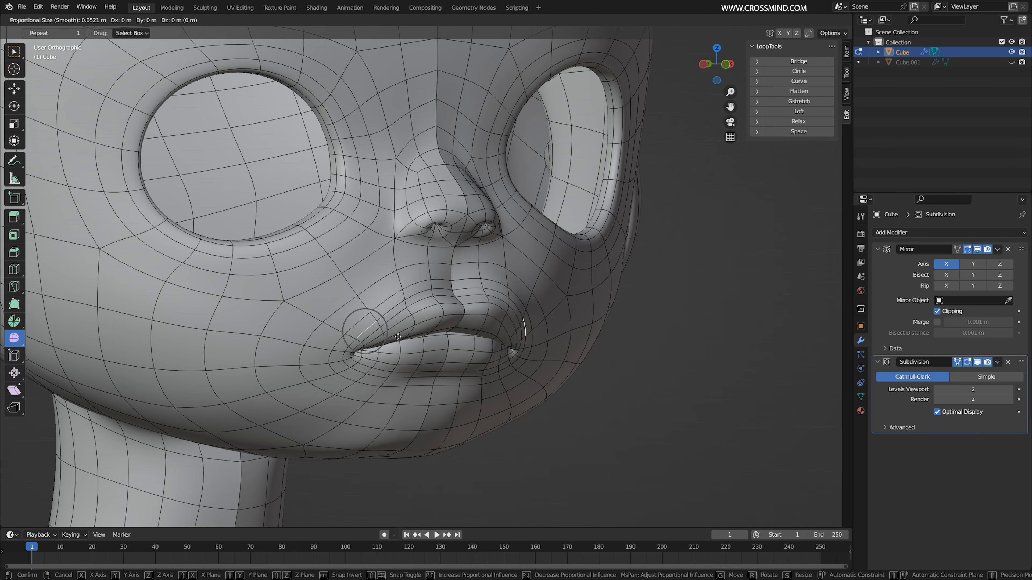
# Bevel the edge loop around the lip border by 0.00358 m with one segment, then turn off the Subdivision display
pyautogui.keyDown('alt'); pyautogui.click(391, 328); pyautogui.keyUp('alt')
pyautogui.click(769, 20)
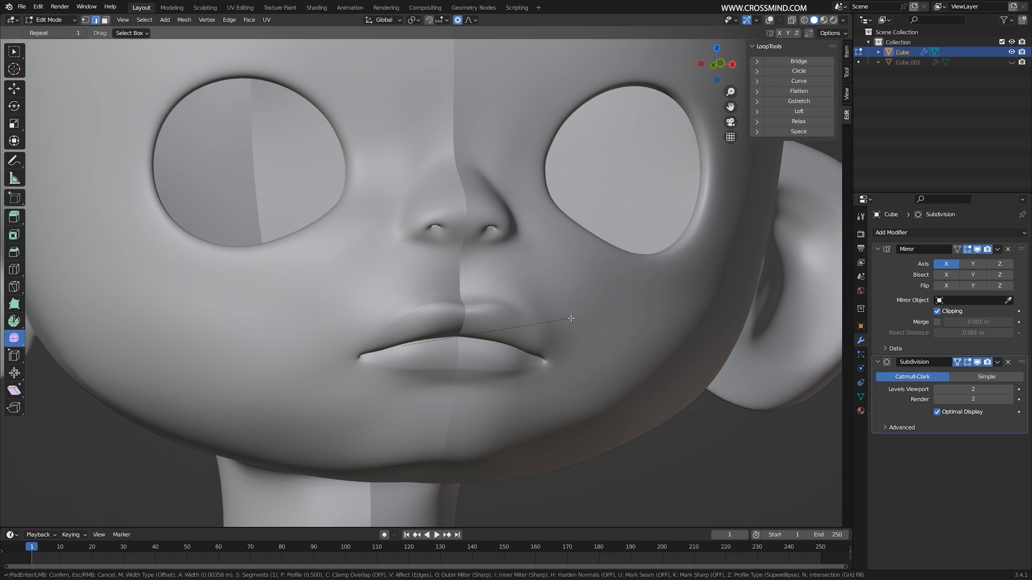
pyautogui.click(571, 318)
pyautogui.scroll(4, 564, 373)
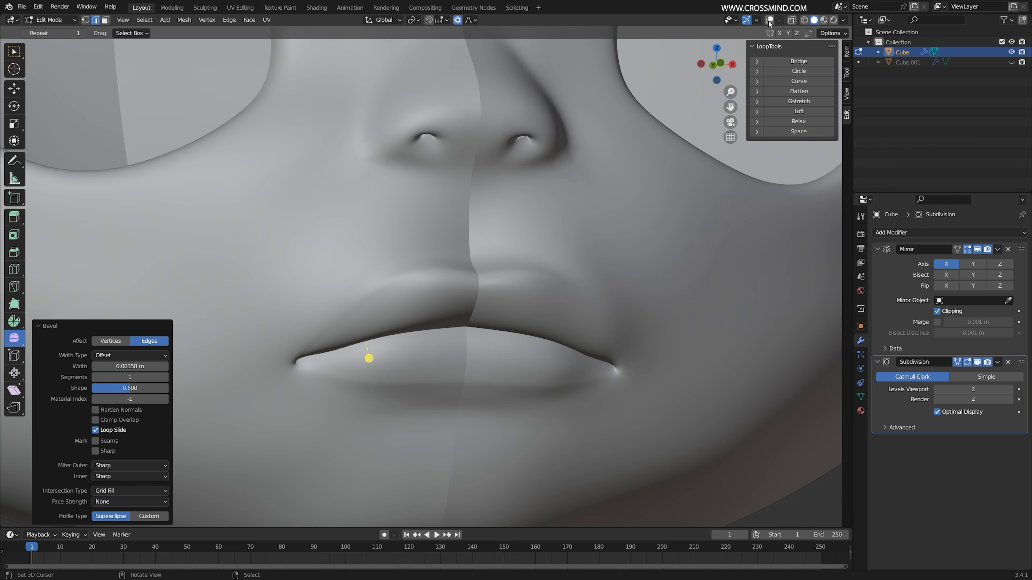
pyautogui.click(769, 21)
pyautogui.click(977, 362)
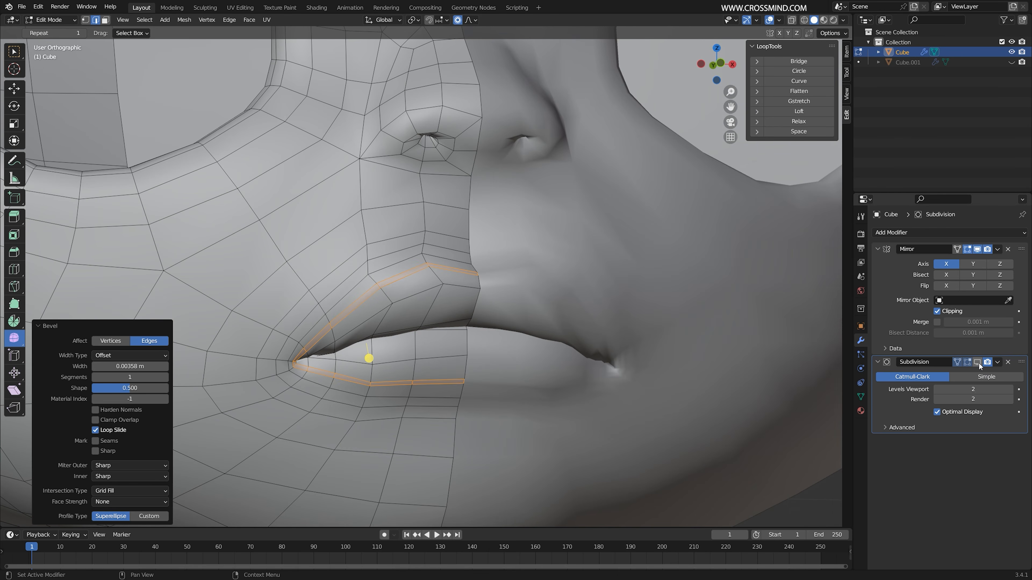
# Turn the Subdivision display back on and show the mesh wireframe around the mouth and chin from the front
pyautogui.click(979, 363)
pyautogui.scroll(-1, 528, 288)
pyautogui.moveTo(530, 288); pyautogui.dragTo(483, 388, button='middle')
pyautogui.scroll(-2, 528, 288)
pyautogui.hotkey('alt', 'shift', 'z')
pyautogui.scroll(1, 493, 398)
pyautogui.hotkey('alt', 'shift', 'z')
# Select the six chin faces below the lower lip and inset them by 0.003869 m
pyautogui.press('3')
pyautogui.rightClick(454, 373)
pyautogui.keyDown('shift'); pyautogui.rightClick(447, 406); pyautogui.keyUp('shift')
pyautogui.keyDown('shift'); pyautogui.rightClick(451, 436); pyautogui.keyUp('shift')
pyautogui.keyDown('shift'); pyautogui.rightClick(493, 437); pyautogui.keyUp('shift')
pyautogui.keyDown('shift'); pyautogui.rightClick(499, 405); pyautogui.keyUp('shift')
pyautogui.keyDown('shift'); pyautogui.rightClick(502, 373); pyautogui.keyUp('shift')
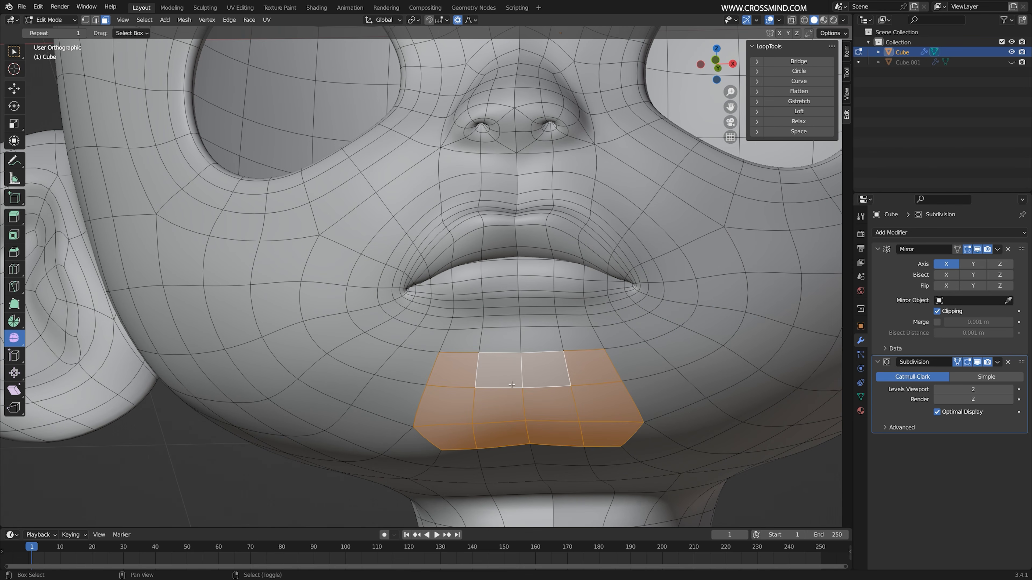
pyautogui.press('i')
pyautogui.click(745, 373)
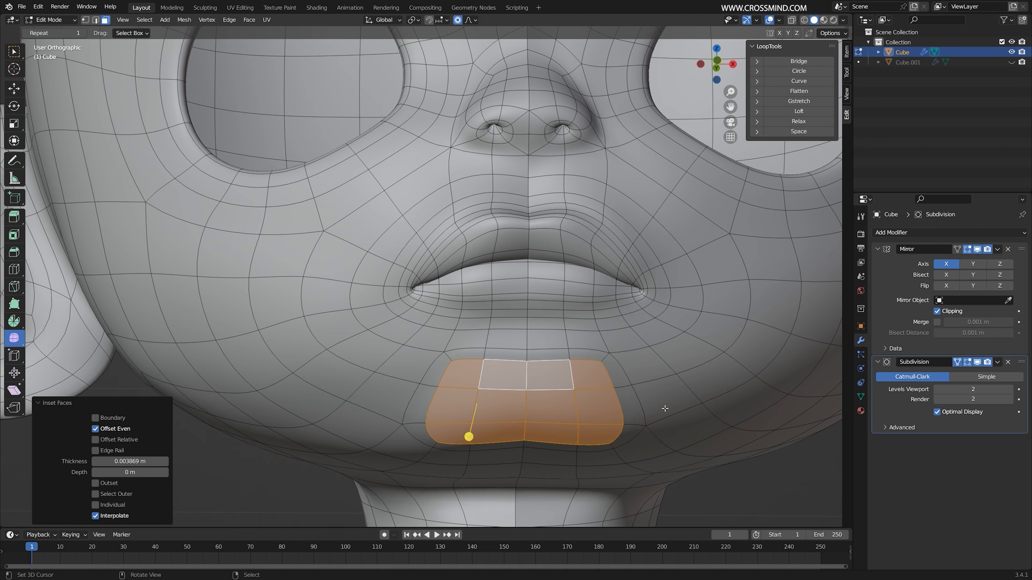
# Scale the inset chin faces to 0.881 and move them by -0.010362, 0.000889 and -0.006593 m with a 0.011 m proportional radius
pyautogui.press('s')
pyautogui.click(641, 412)
pyautogui.moveTo(545, 422); pyautogui.dragTo(534, 417, button='middle')
pyautogui.press('g')
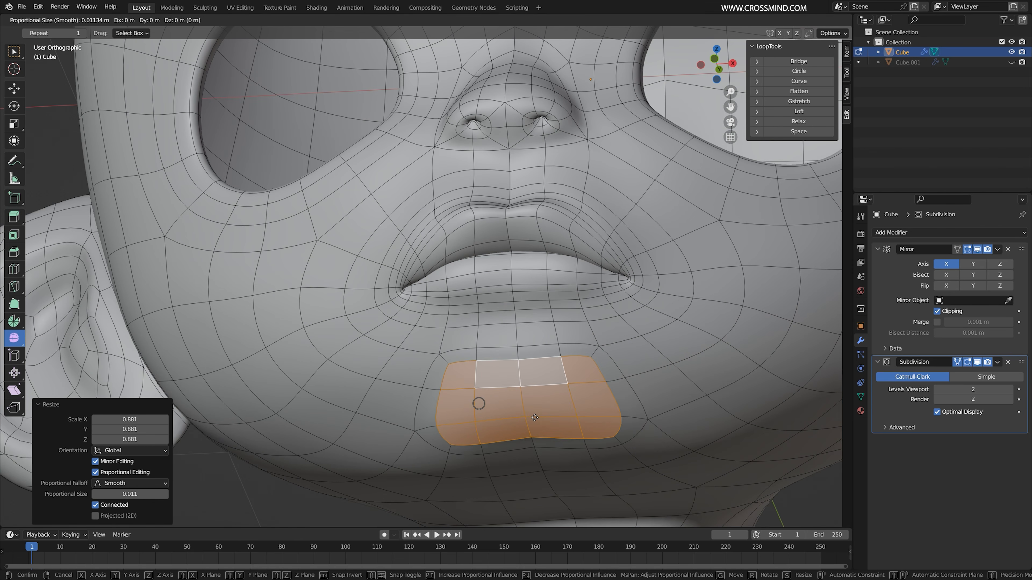
pyautogui.click(530, 421)
# Hide the overlays, grow the chin selection and smooth its vertices by 0.845
pyautogui.click(769, 20)
pyautogui.scroll(-2, 528, 329)
pyautogui.moveTo(528, 329); pyautogui.dragTo(544, 350, button='middle')
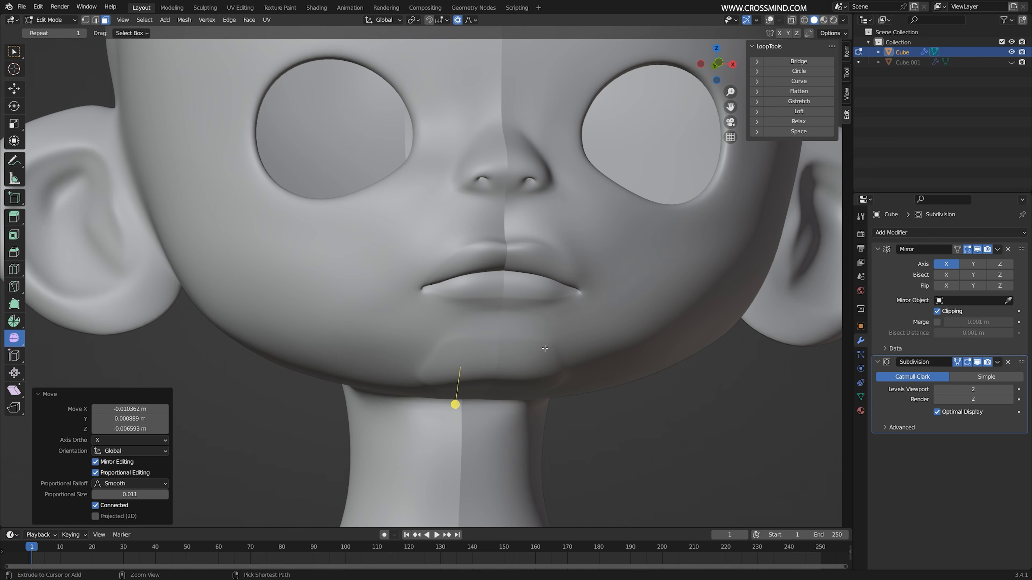
pyautogui.press('ctrl+KP_Add')
pyautogui.moveTo(631, 364); pyautogui.dragTo(609, 365)
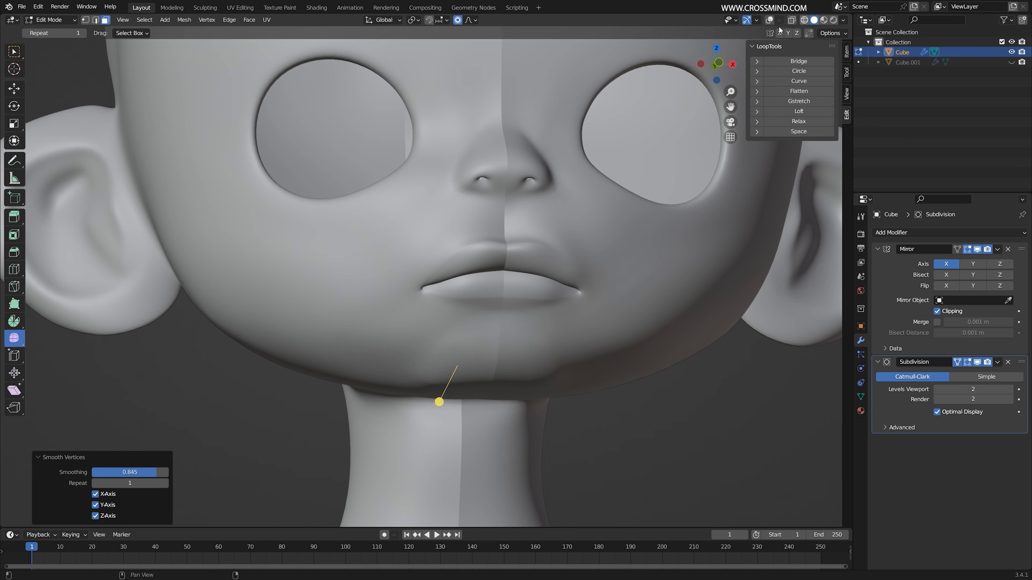
# Move the selected chin area by -0.009291, -0.013211 and -0.002673 m with a 0.011 m proportional radius
pyautogui.click(769, 20)
pyautogui.click(769, 20)
pyautogui.moveTo(626, 284); pyautogui.dragTo(654, 284, button='middle')
pyautogui.click(769, 20)
pyautogui.click(770, 20)
pyautogui.scroll(-3, 577, 309)
pyautogui.moveTo(577, 325); pyautogui.dragTo(497, 376, button='middle')
pyautogui.scroll(2, 508, 358)
pyautogui.press('g')
pyautogui.click(456, 375)
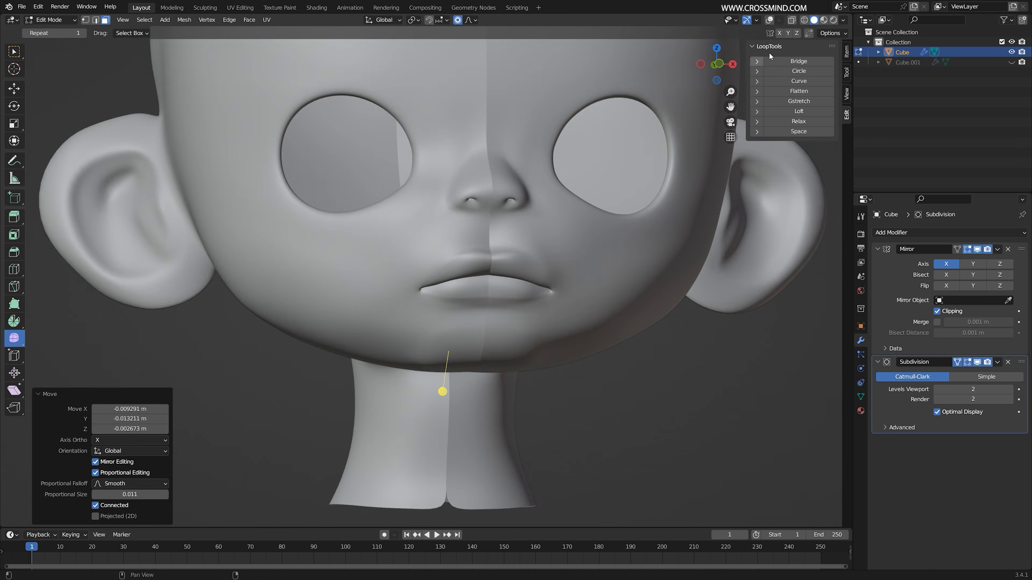
# Try to move a single face on the chin and undo the change
pyautogui.scroll(1, 496, 376)
pyautogui.hotkey('shift', 'alt', 'z')
pyautogui.rightClick(497, 376)
pyautogui.click(769, 20)
pyautogui.press('g')
pyautogui.click(541, 327)
pyautogui.moveTo(528, 337); pyautogui.dragTo(792, 337, button='middle')
pyautogui.hotkey('ctrl', 'z')
pyautogui.hotkey('ctrl', 'z')
# Show the overlays again and slide the edges on the underside of the jaw by a factor of -0.252
pyautogui.scroll(-2, 792, 337)
pyautogui.click(769, 20)
pyautogui.moveTo(504, 374); pyautogui.dragTo(451, 346, button='middle')
pyautogui.keyDown('alt'); pyautogui.rightClick(451, 411); pyautogui.keyUp('alt')
pyautogui.moveTo(451, 410); pyautogui.dragTo(496, 408, button='middle')
pyautogui.press('g')
pyautogui.press('g')
pyautogui.click(417, 400)
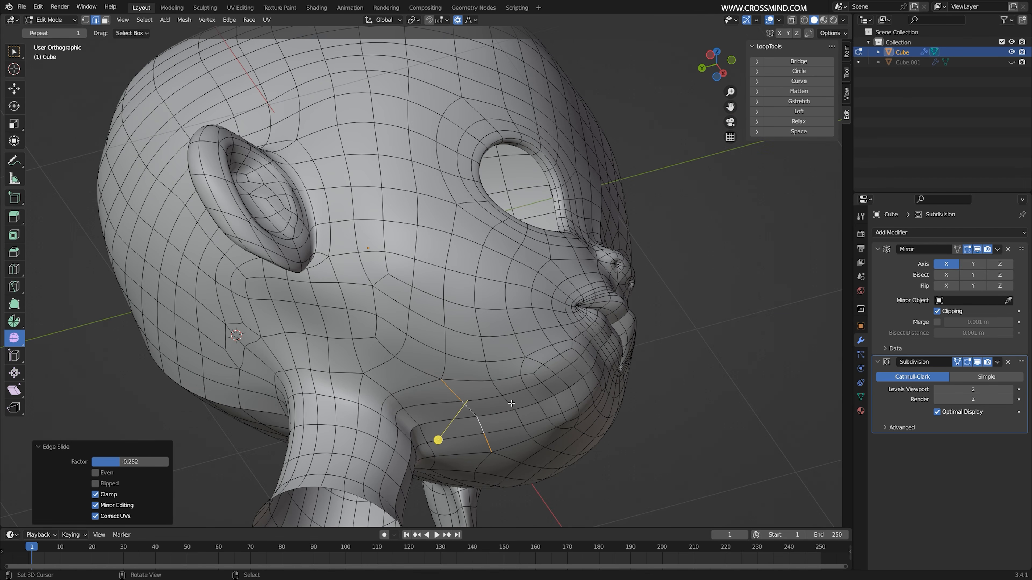
# Slide the edges where the jaw meets the neck by a factor of -0.383
pyautogui.rightClick(423, 434)
pyautogui.press('g')
pyautogui.press('g')
pyautogui.click(438, 400)
pyautogui.moveTo(438, 401); pyautogui.dragTo(447, 431, button='middle')
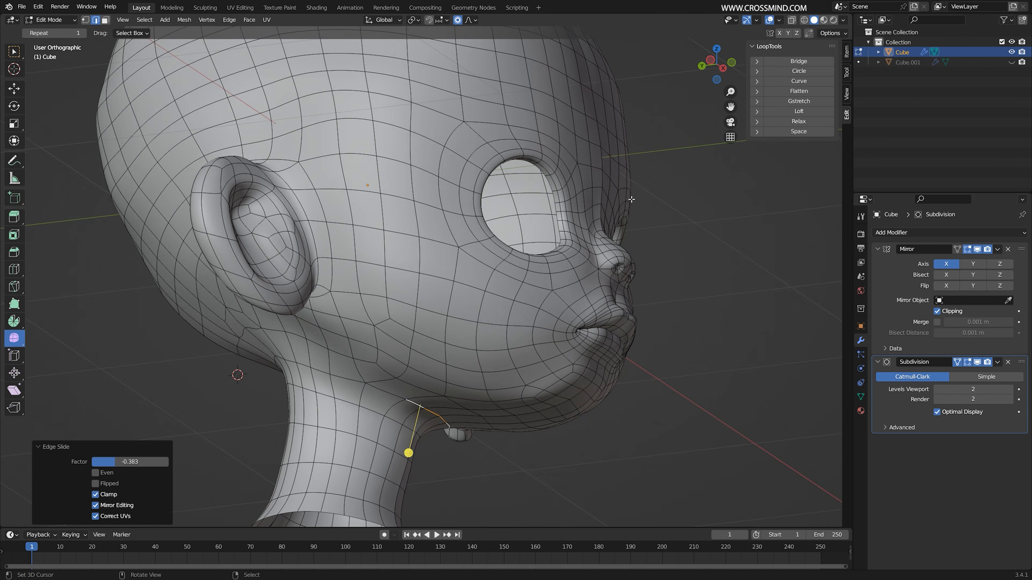
# Hide the overlays and reposition the jaw edges near the neck to refine the jawline
pyautogui.click(766, 20)
pyautogui.press('g')
pyautogui.moveTo(507, 344); pyautogui.dragTo(403, 379, button='middle')
pyautogui.click(519, 367)
pyautogui.scroll(-3, 518, 367)
pyautogui.scroll(2, 402, 378)
pyautogui.rightClick(409, 404)
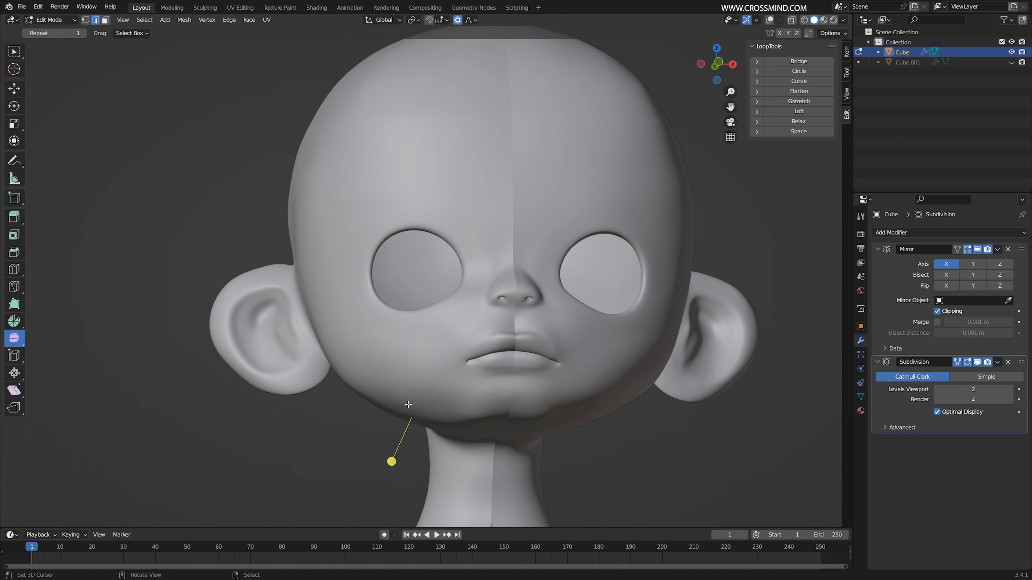
pyautogui.press('g')
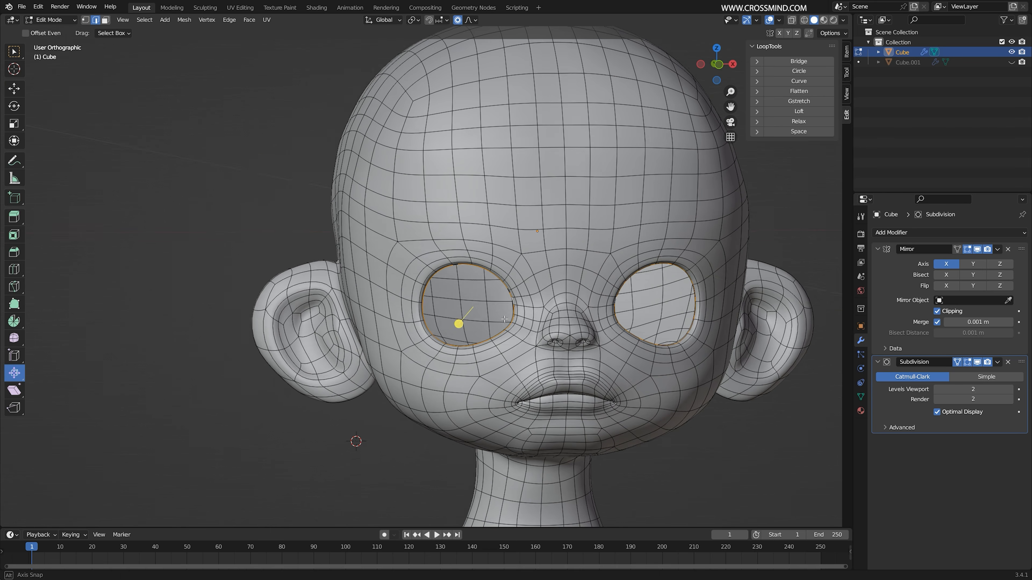
# Return to Object Mode and add a basis shape key and a second shape key to the head mesh
pyautogui.moveTo(504, 322); pyautogui.dragTo(549, 312, button='middle')
pyautogui.scroll(2, 537, 310)
pyautogui.press('Tab')
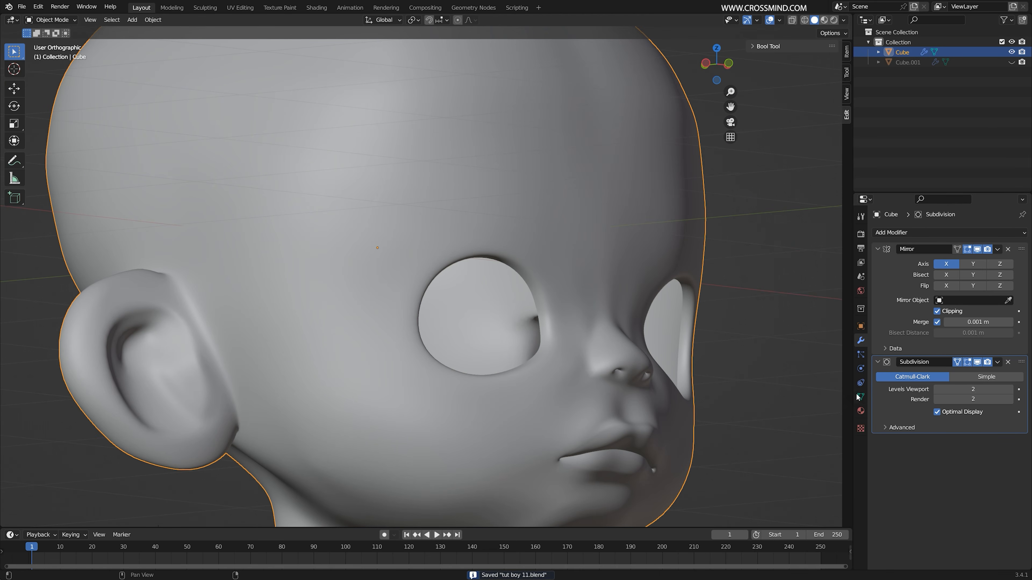
pyautogui.click(861, 394)
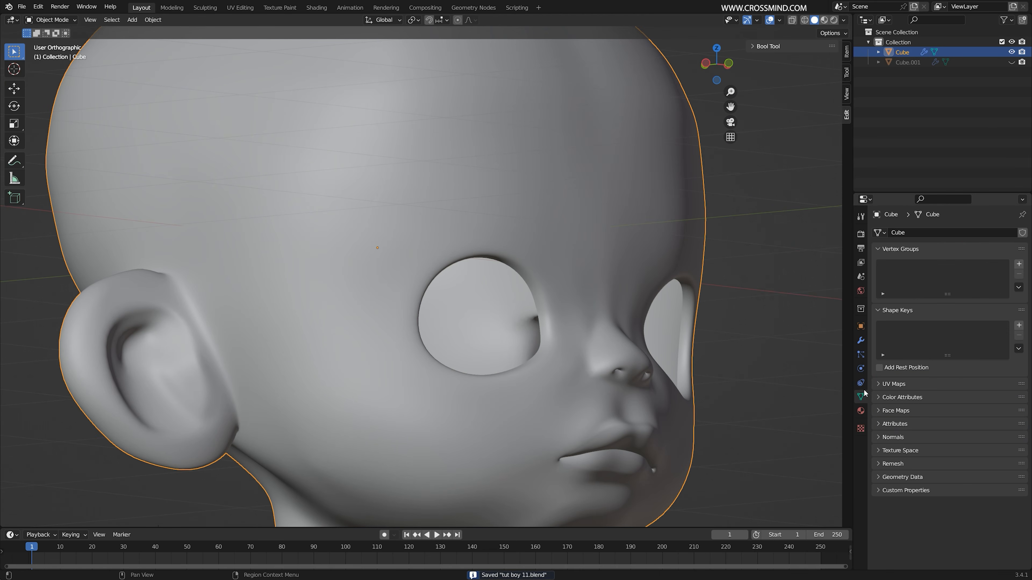
pyautogui.click(1019, 325)
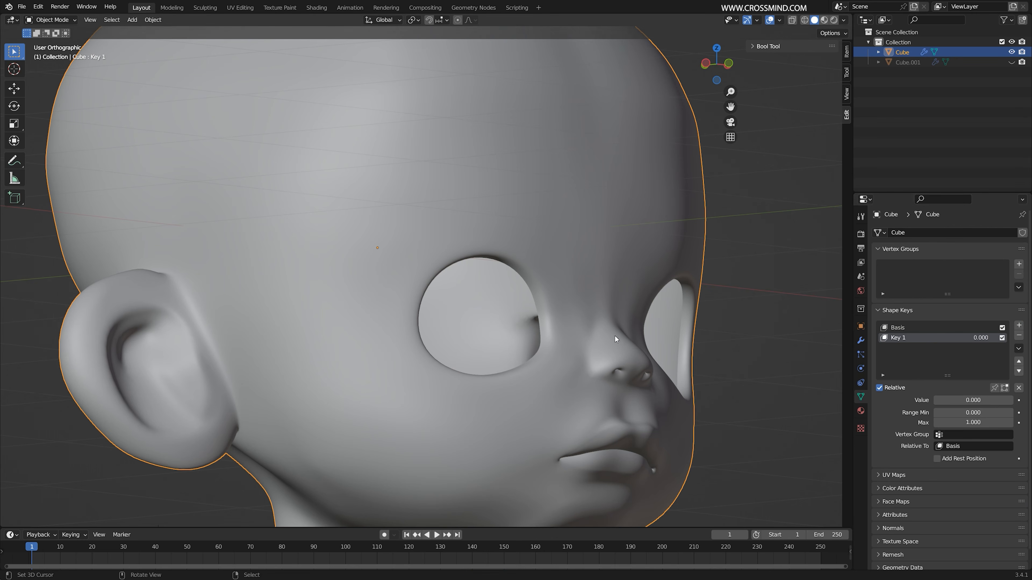
# Flatten the eye-opening edge loop along global Z in the Key 1 shape and preview the closed eyes with its value
pyautogui.press('Tab')
pyautogui.keyDown('shift'); pyautogui.moveTo(592, 362); pyautogui.dragTo(639, 344, button='middle'); pyautogui.keyUp('shift')
pyautogui.scroll(2, 643, 342)
pyautogui.press('z')
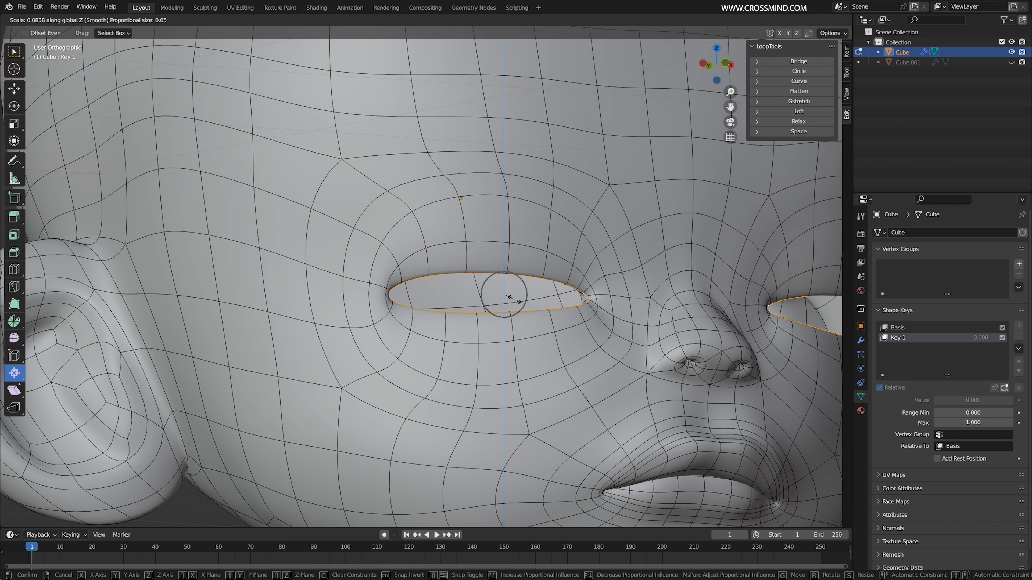
pyautogui.click(475, 286)
pyautogui.moveTo(980, 336); pyautogui.dragTo(934, 343)
pyautogui.press('Tab')
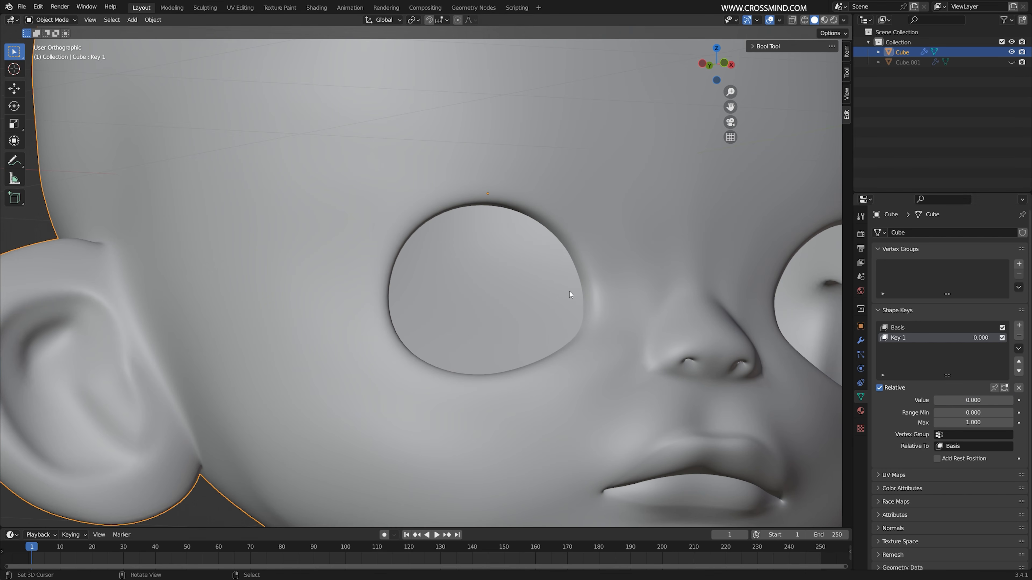
# Add an edge loop beside the closed eyelid rim and preview the Key 1 shape in Object Mode
pyautogui.press('Tab')
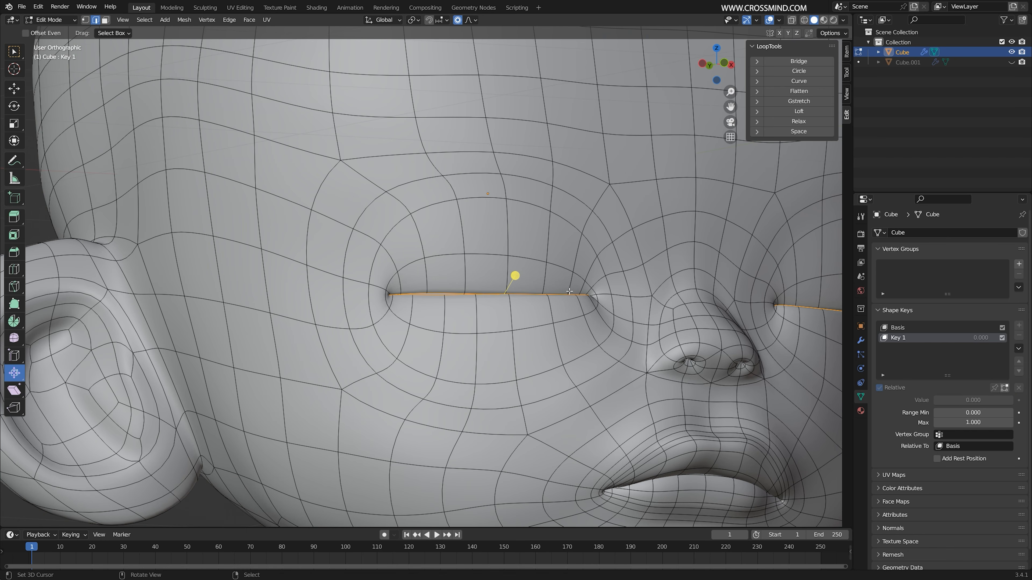
pyautogui.click(509, 272)
pyautogui.press('Tab')
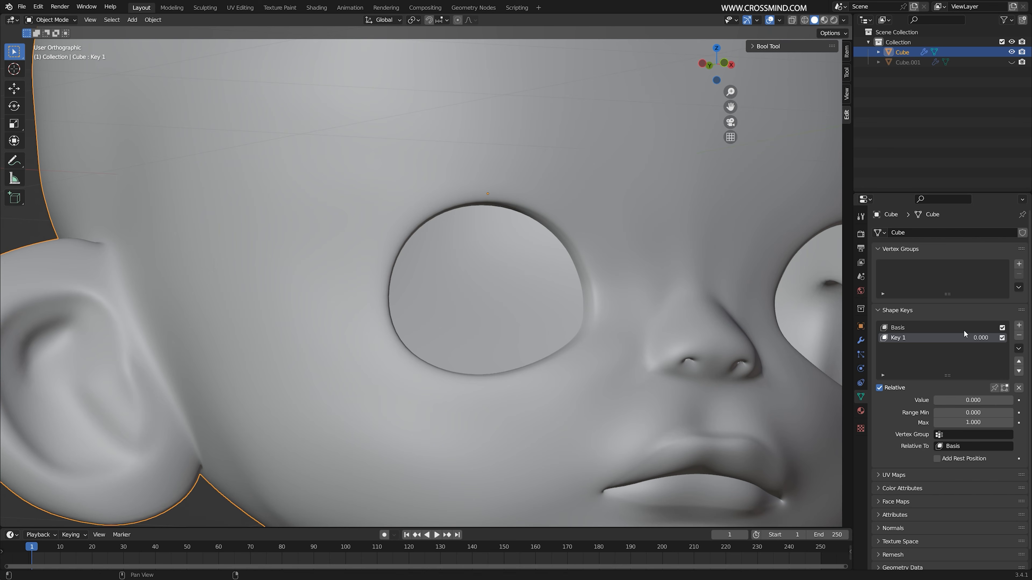
pyautogui.moveTo(971, 338)
pyautogui.mouseDown()
pyautogui.moveTo(1016, 338)
pyautogui.moveTo(975, 338)
pyautogui.mouseUp()
pyautogui.press('Tab')
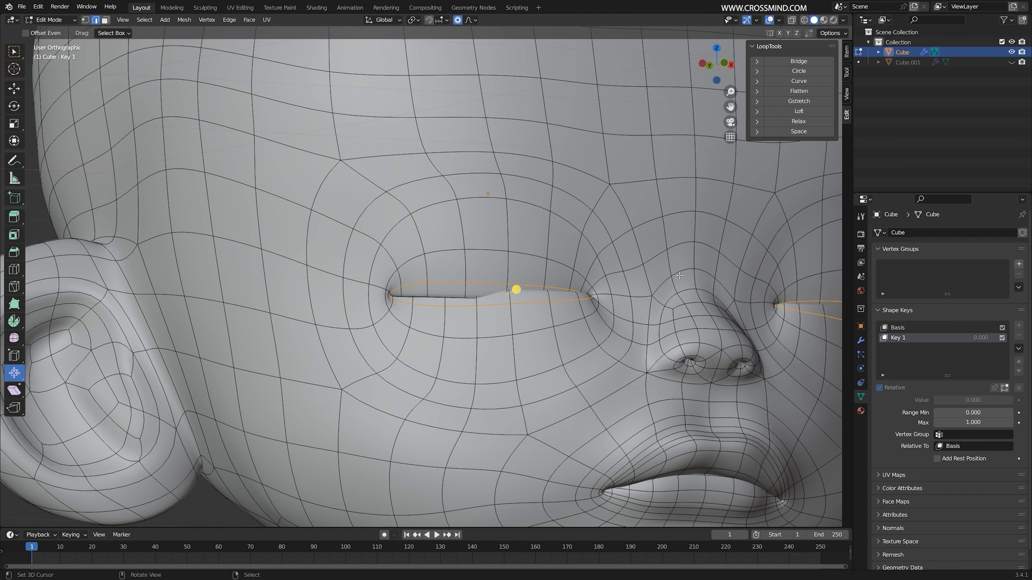
# Add further edge loops around the eyelids and scale the outer one to about 1.07 with a 0.07 m proportional radius
pyautogui.click(506, 238)
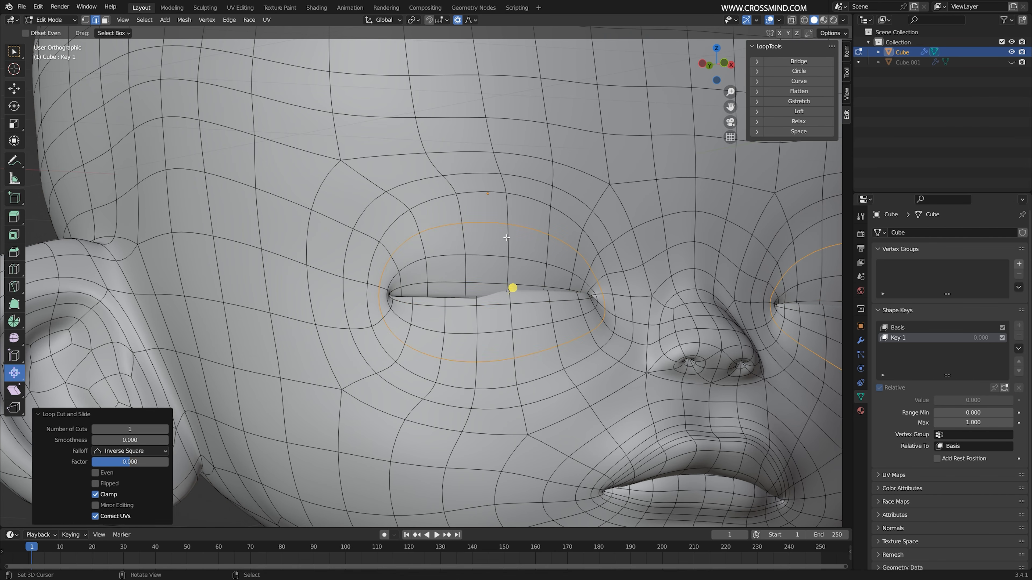
pyautogui.moveTo(507, 238); pyautogui.dragTo(523, 260, button='middle')
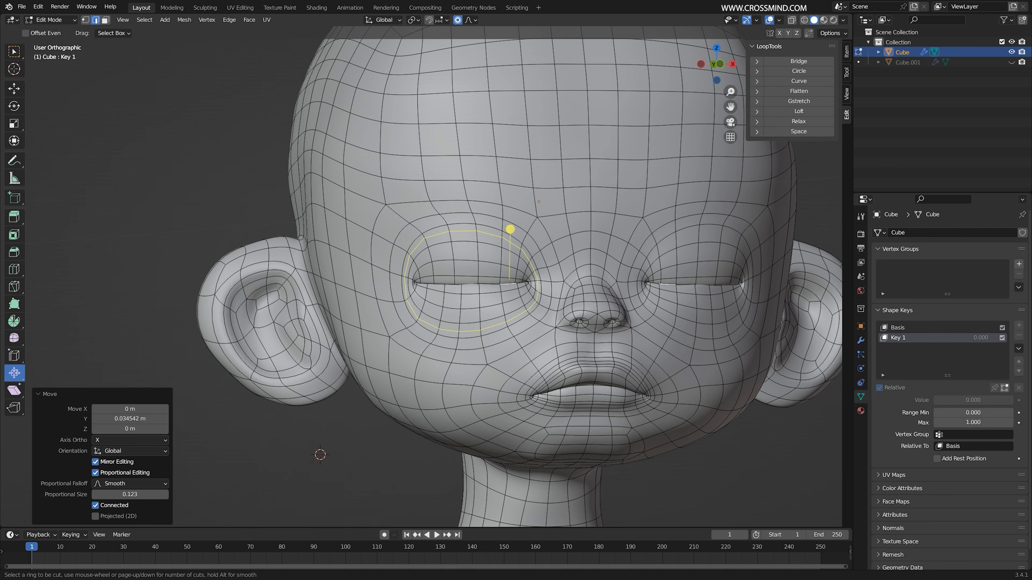
pyautogui.click(510, 230)
pyautogui.press('s')
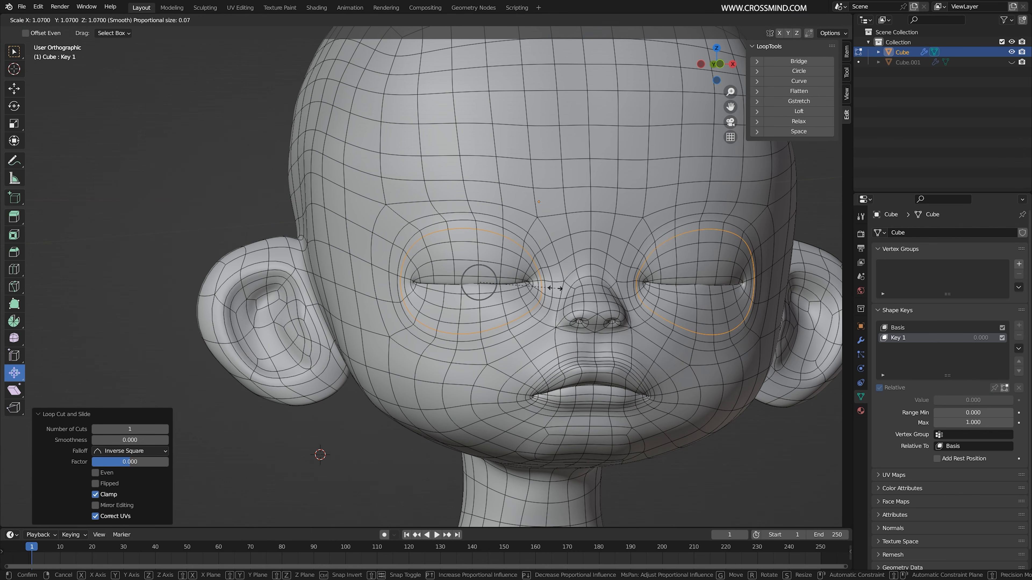
pyautogui.click(555, 288)
pyautogui.moveTo(468, 279); pyautogui.dragTo(409, 277, button='middle')
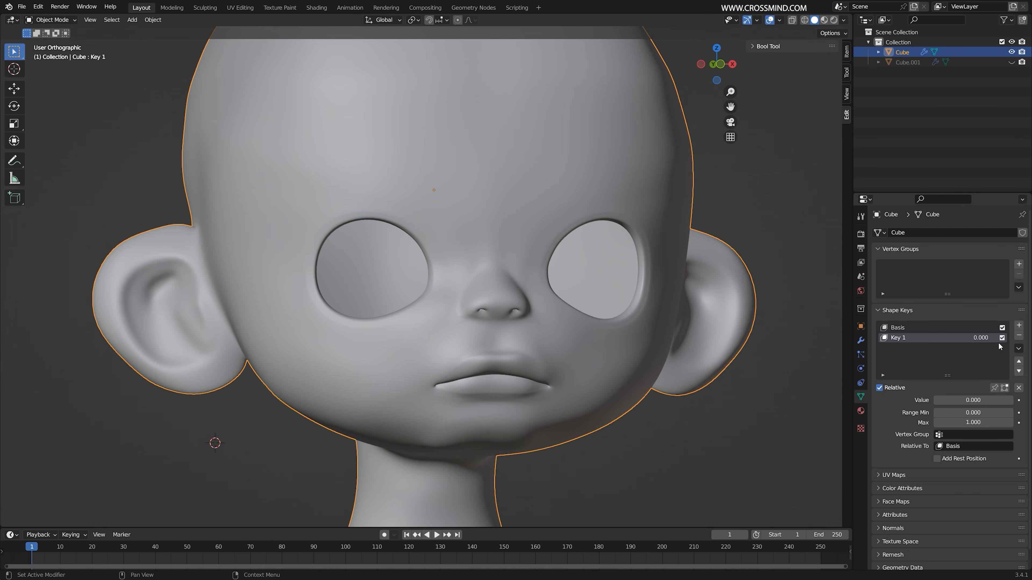
# Set the Key 1 shape key value to 1.000, check the closed eyes from the side and save the file
pyautogui.moveTo(973, 400); pyautogui.dragTo(991, 400)
pyautogui.moveTo(735, 308); pyautogui.dragTo(640, 310, button='middle')
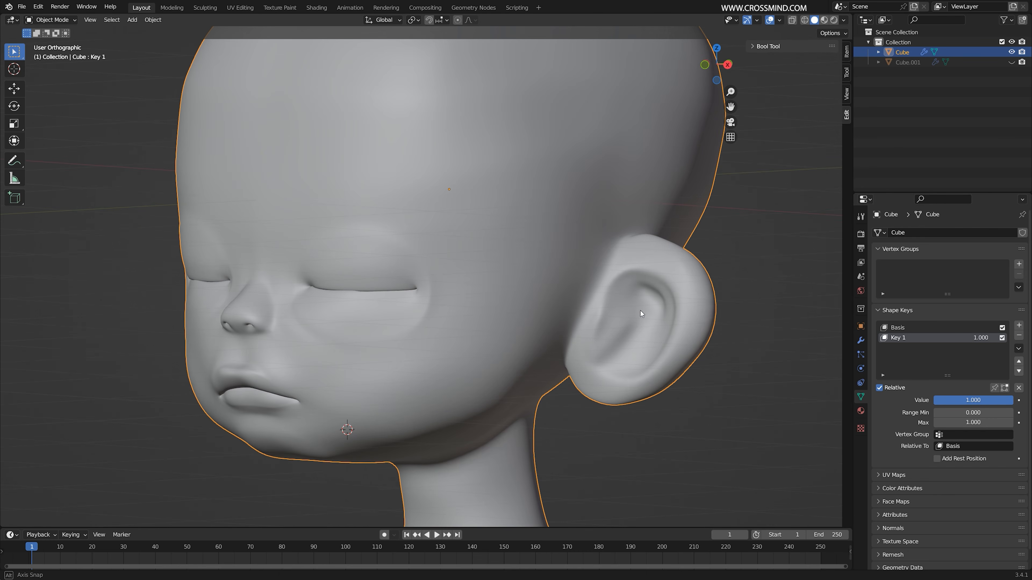
pyautogui.hotkey('ctrl', 's')
pyautogui.moveTo(568, 314); pyautogui.dragTo(588, 304, button='middle')
# Rotate the inner eye-corner edge by 9° with a 0.135 m proportional radius, leave Edit Mode and save the file
pyautogui.press('Tab')
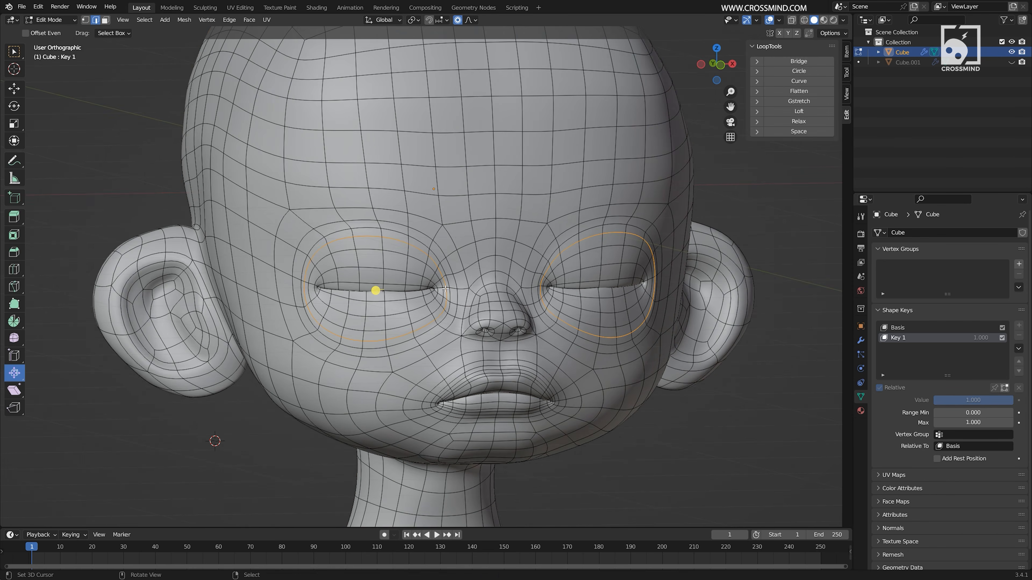
pyautogui.scroll(1, 441, 293)
pyautogui.scroll(3, 443, 294)
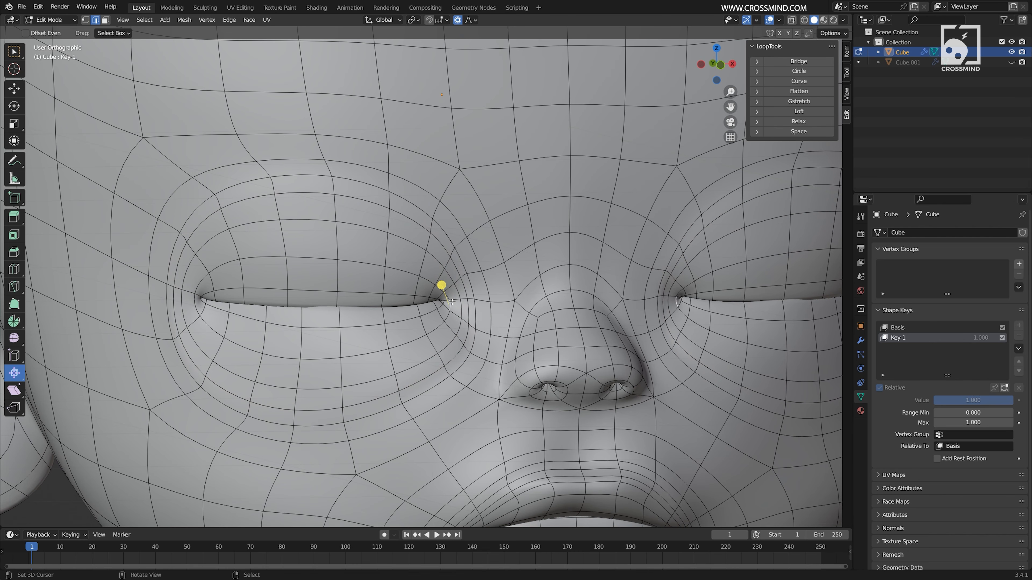
pyautogui.click(466, 319)
pyautogui.press('r')
pyautogui.click(421, 328)
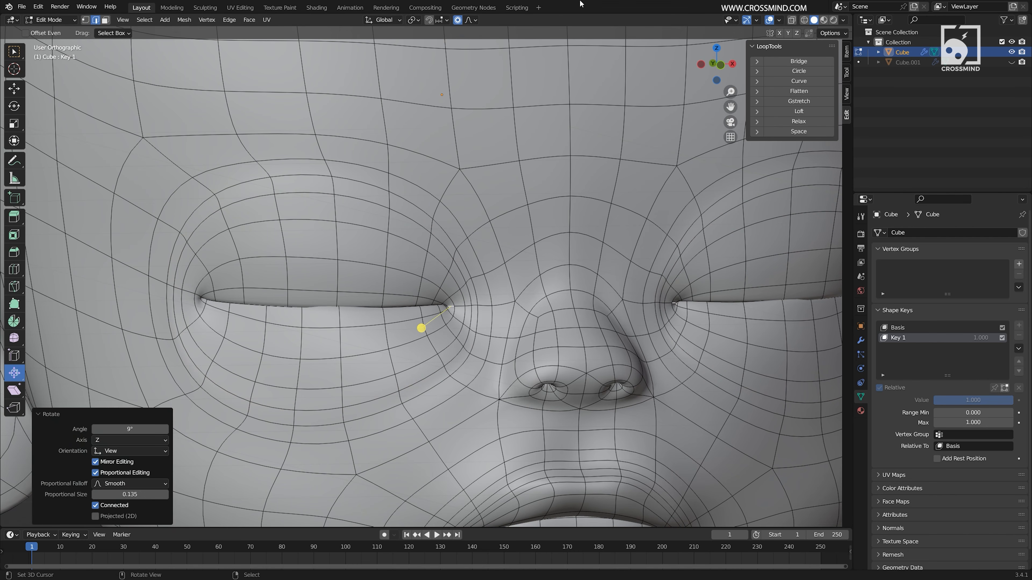
pyautogui.press('Tab')
pyautogui.scroll(-2, 735, 348)
pyautogui.hotkey('ctrl', 's')
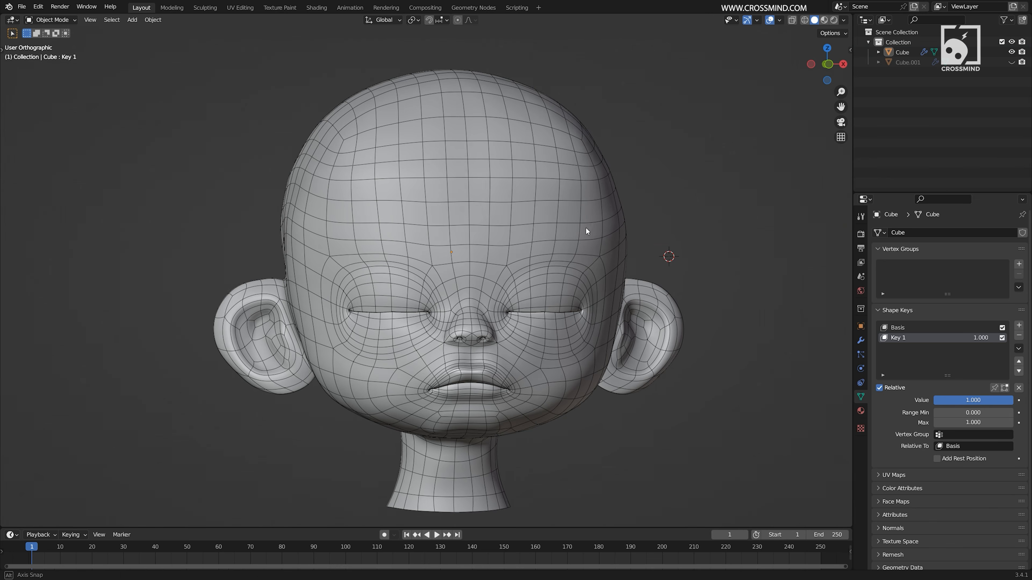
# Examine the closed-eye head from several angles with and without the overlays
pyautogui.moveTo(586, 231); pyautogui.dragTo(573, 196, button='middle')
pyautogui.click(769, 20)
pyautogui.click(517, 262)
pyautogui.moveTo(516, 262)
pyautogui.mouseDown(button='middle')
pyautogui.moveTo(567, 260)
pyautogui.moveTo(532, 260)
pyautogui.mouseUp(button='middle')
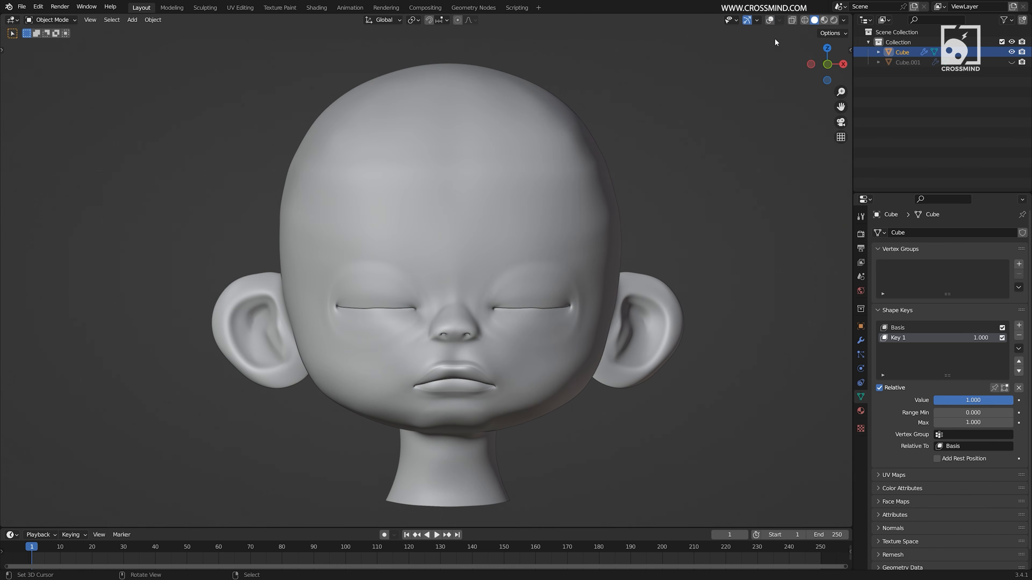
pyautogui.click(768, 20)
pyautogui.moveTo(561, 319); pyautogui.dragTo(182, 324, button='middle')
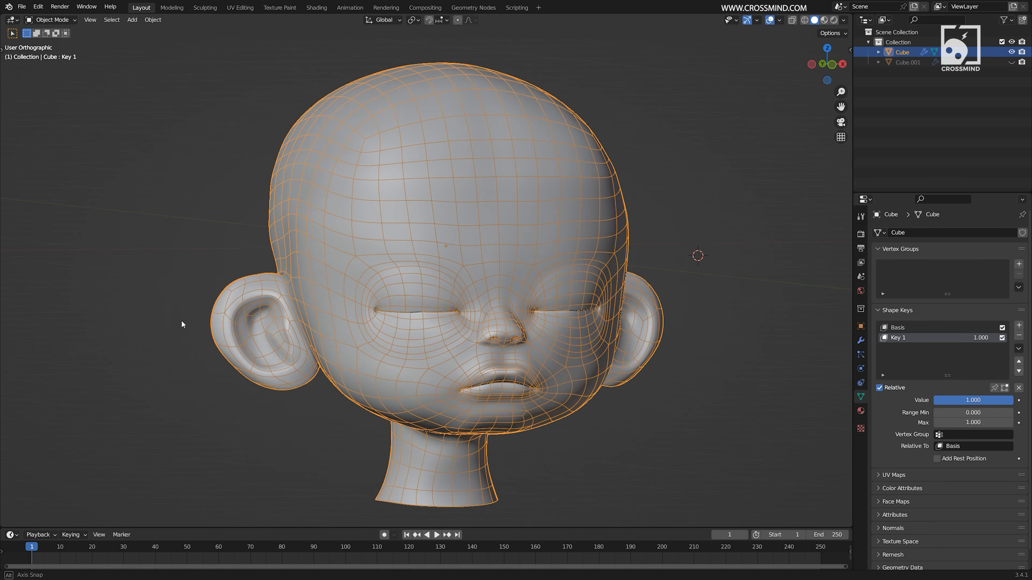
pyautogui.click(194, 287)
pyautogui.moveTo(700, 315); pyautogui.dragTo(599, 325, button='middle')
pyautogui.rightClick(600, 326)
pyautogui.moveTo(638, 366)
pyautogui.mouseDown(button='middle')
pyautogui.moveTo(623, 364)
pyautogui.moveTo(649, 359)
pyautogui.mouseUp(button='middle')
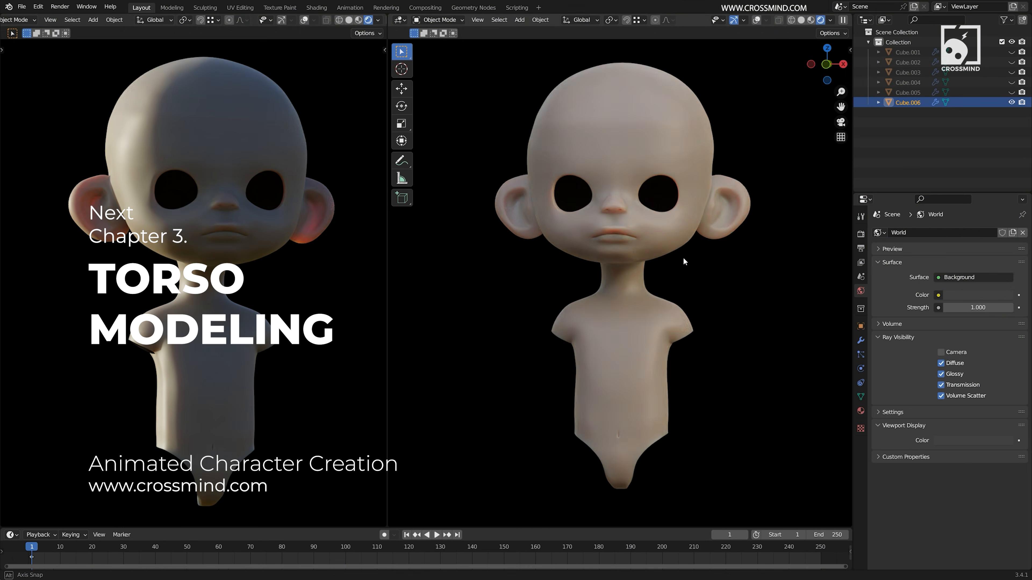
# Change the environment lighting of the narrower rendered viewport and adjust its rotation
pyautogui.moveTo(683, 262); pyautogui.dragTo(703, 261, button='middle')
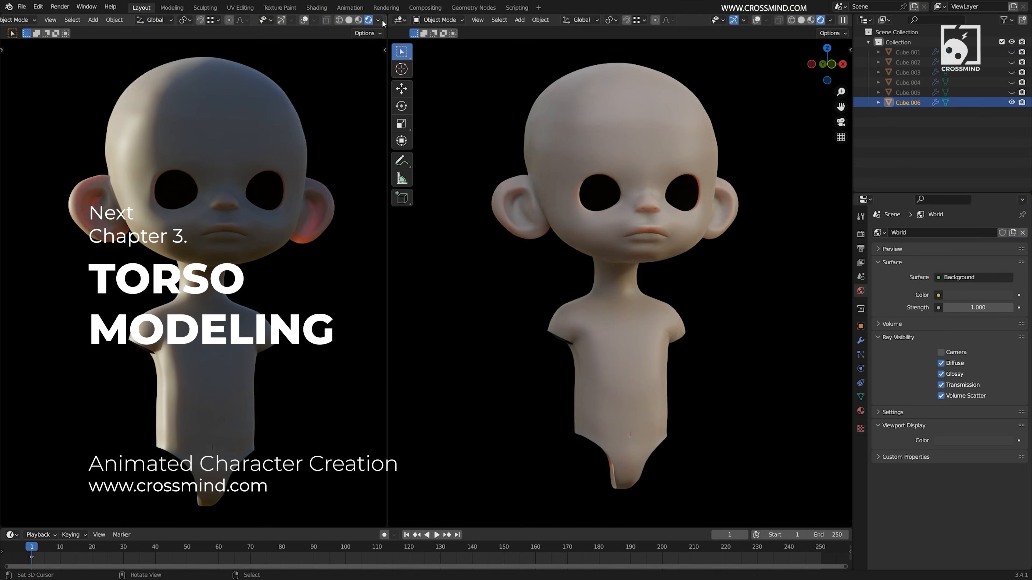
pyautogui.click(377, 20)
pyautogui.click(369, 104)
pyautogui.click(426, 139)
pyautogui.moveTo(407, 127); pyautogui.dragTo(368, 127)
pyautogui.moveTo(581, 294); pyautogui.dragTo(646, 298, button='middle')
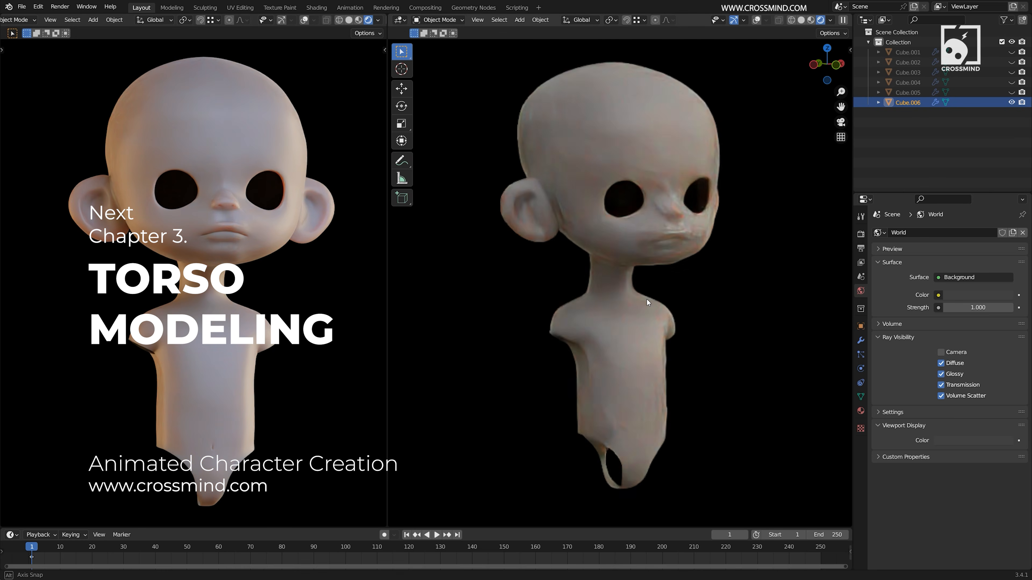
# Examine the head and torso from several angles along with the object's shape keys and material settings
pyautogui.rightClick(799, 267)
pyautogui.moveTo(800, 267)
pyautogui.mouseDown(button='middle')
pyautogui.moveTo(764, 304)
pyautogui.moveTo(646, 323)
pyautogui.moveTo(747, 346)
pyautogui.moveTo(707, 322)
pyautogui.moveTo(686, 230)
pyautogui.mouseUp(button='middle')
pyautogui.click(861, 397)
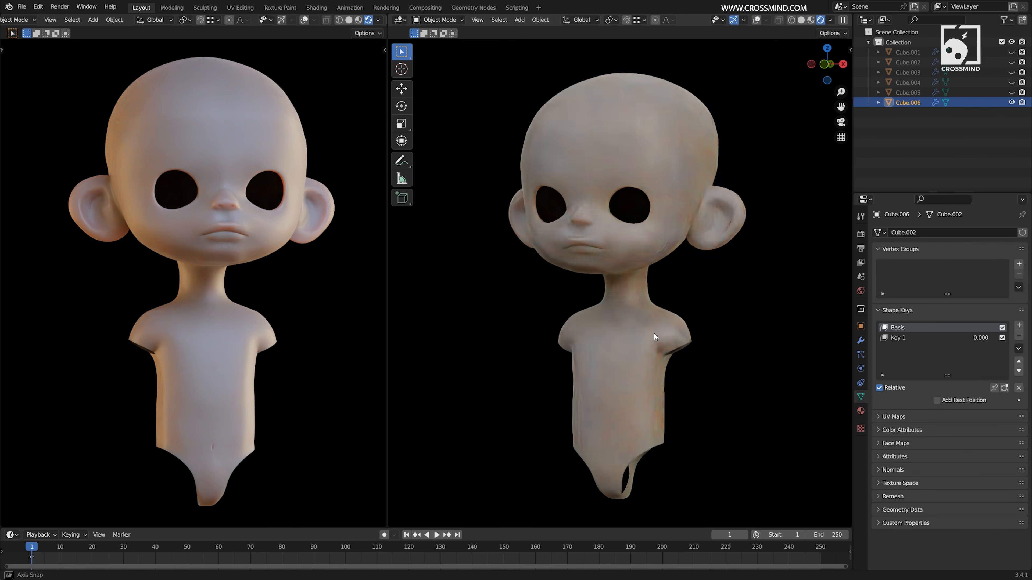
pyautogui.click(860, 327)
pyautogui.moveTo(654, 337); pyautogui.dragTo(709, 322, button='middle')
pyautogui.click(860, 411)
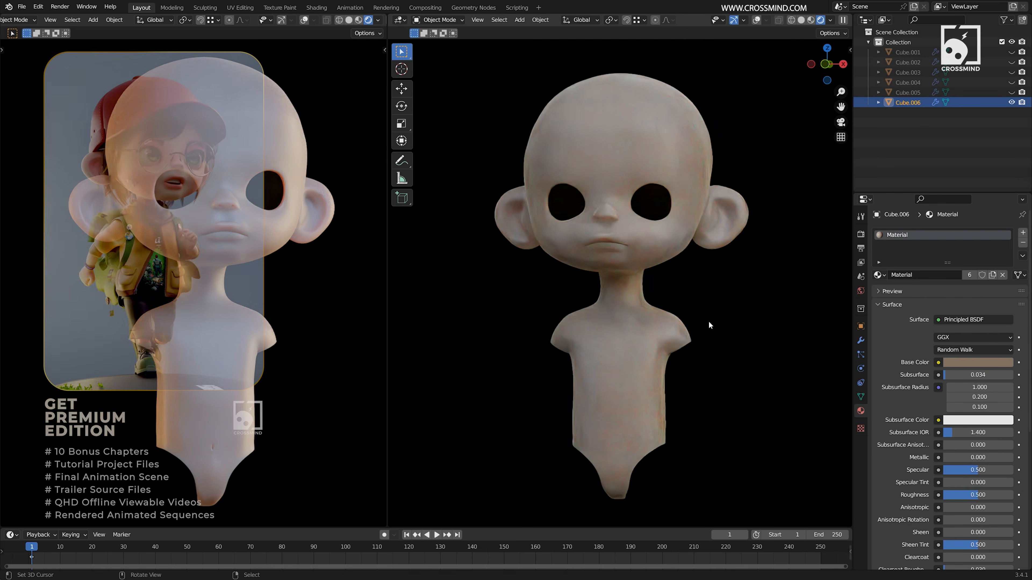
pyautogui.click(709, 326)
pyautogui.moveTo(642, 370)
pyautogui.keyDown('shift'); pyautogui.mouseDown(button='middle')
pyautogui.moveTo(705, 347)
pyautogui.moveTo(691, 362)
pyautogui.moveTo(512, 371)
pyautogui.moveTo(640, 375)
pyautogui.moveTo(642, 389)
pyautogui.mouseUp(button='middle'); pyautogui.keyUp('shift')
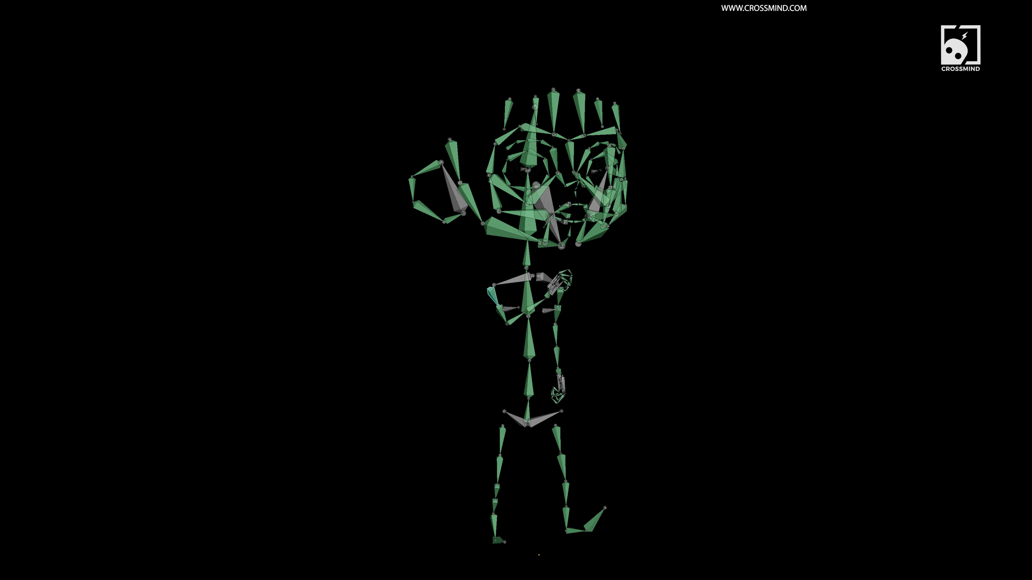